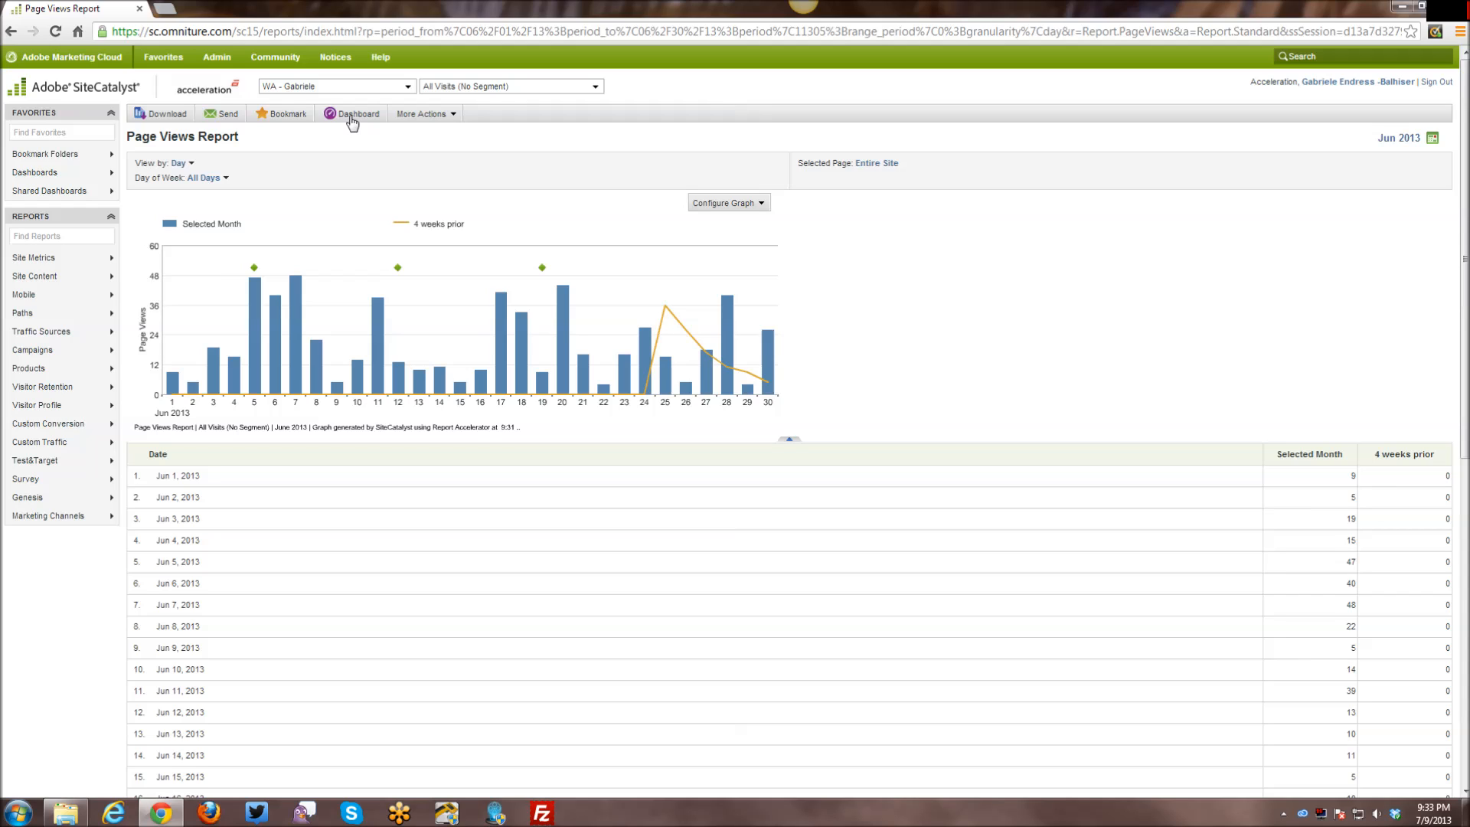
Start adding the Page Views report as a reportlet in a new dashboard named "Dashboard Training".
{"action": "left_click", "coordinate": [351, 117]}
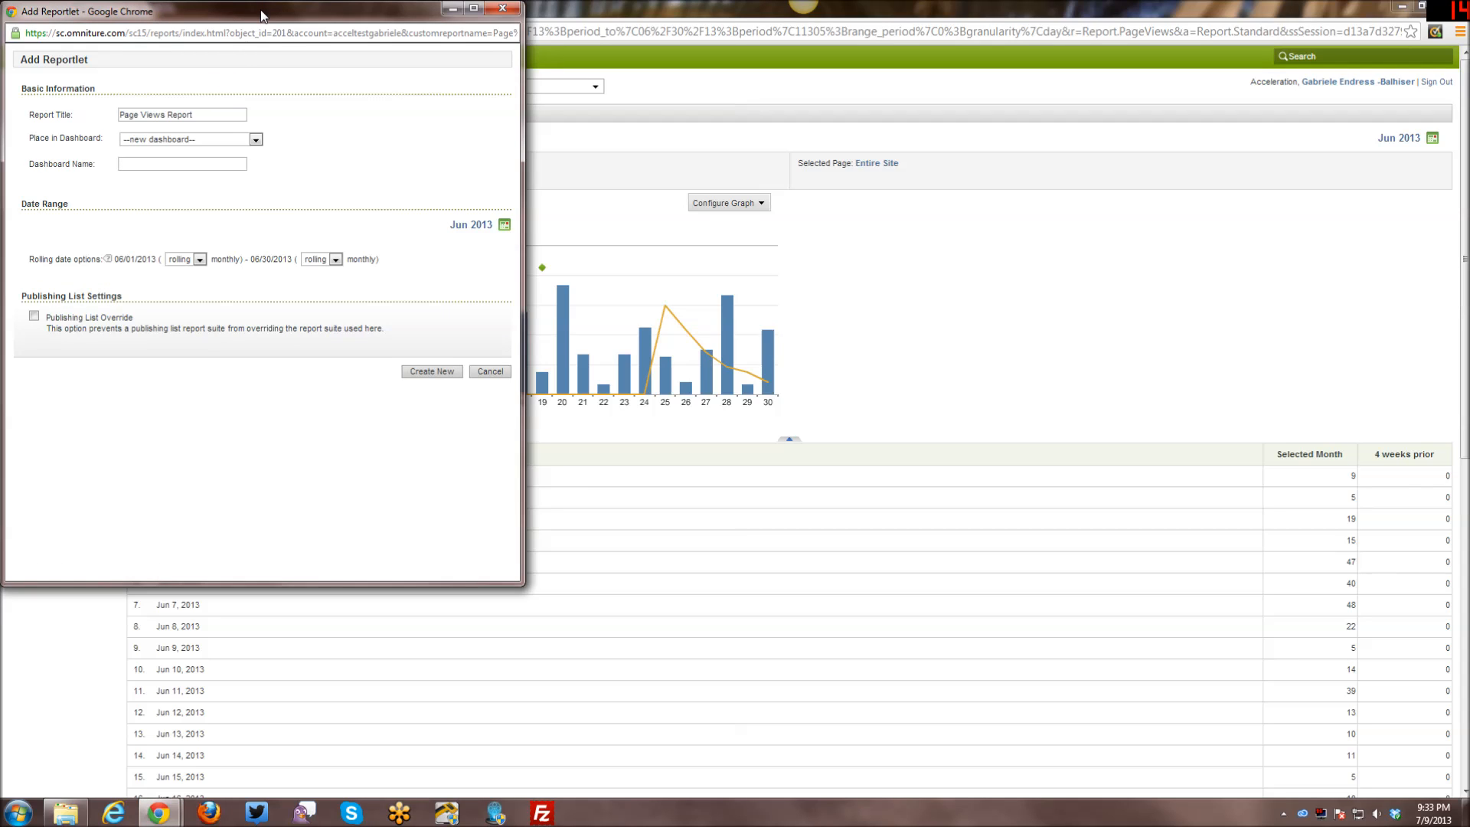
{"action": "left_click_drag", "start_coordinate": [264, 17], "coordinate": [734, 136]}
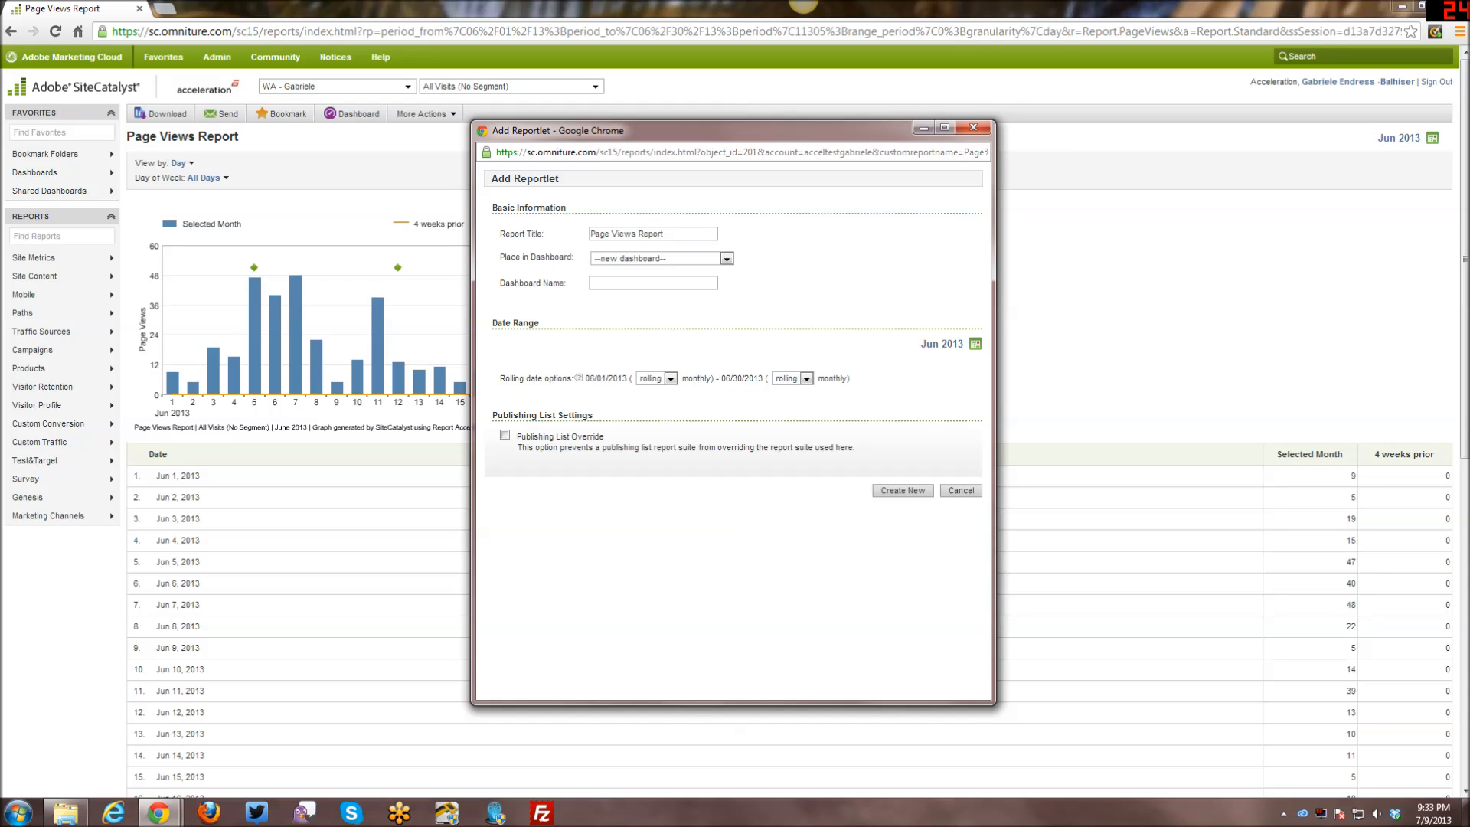
{"action": "left_click", "coordinate": [678, 259]}
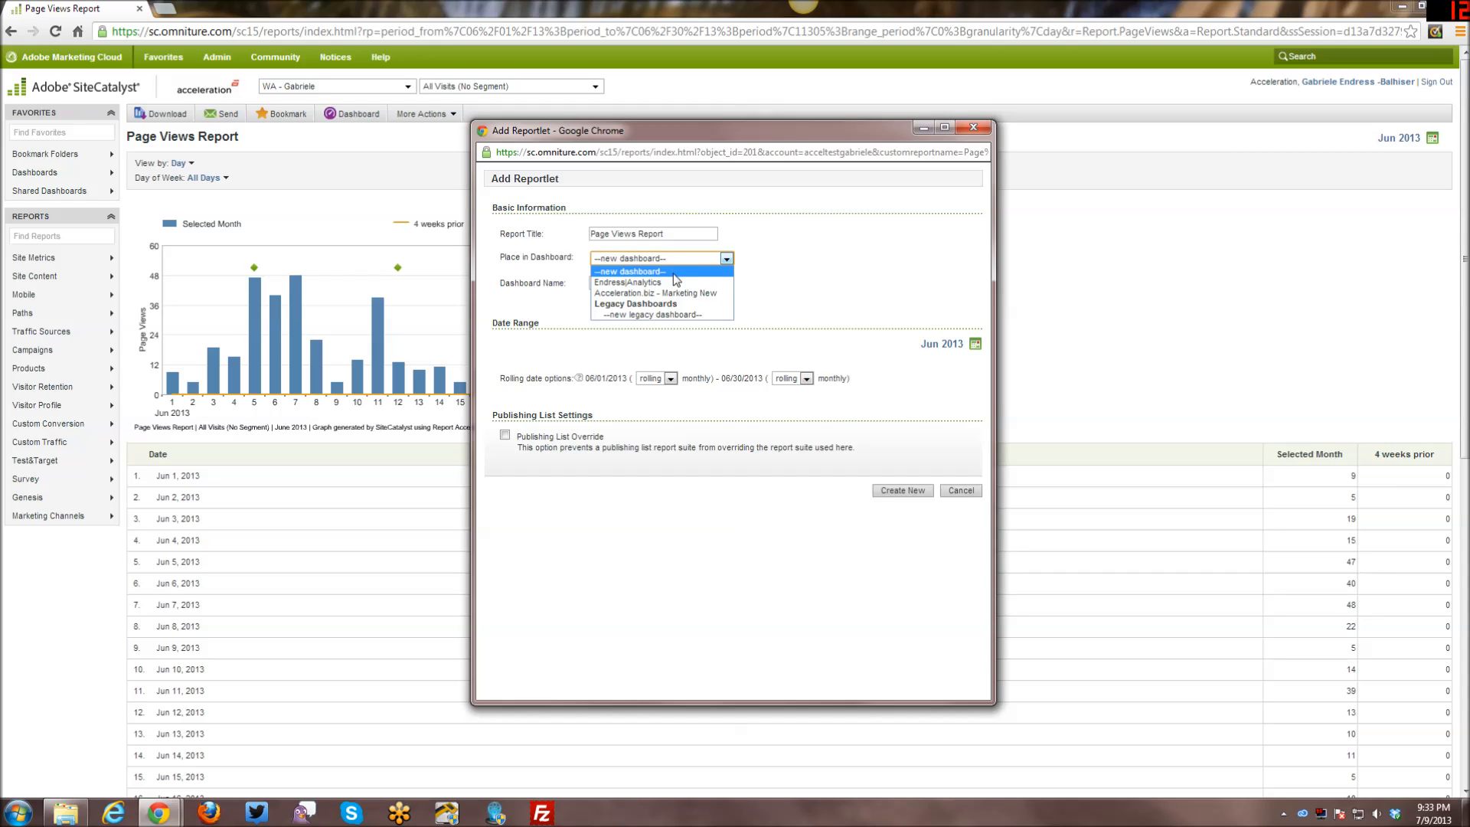
{"action": "left_click", "coordinate": [670, 269]}
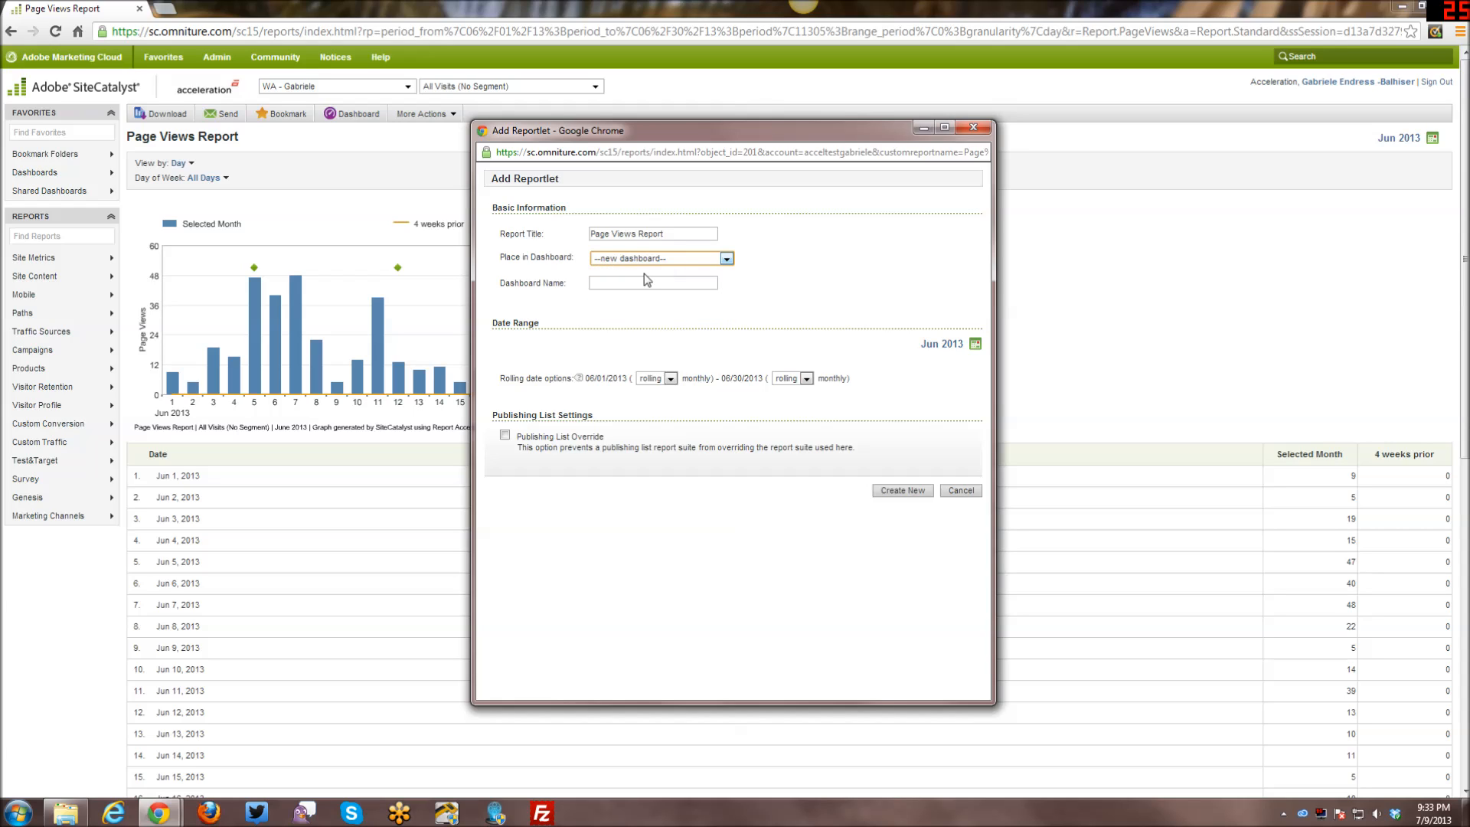
{"action": "left_click", "coordinate": [647, 283]}
{"action": "type", "text": "Dashboard Training"}
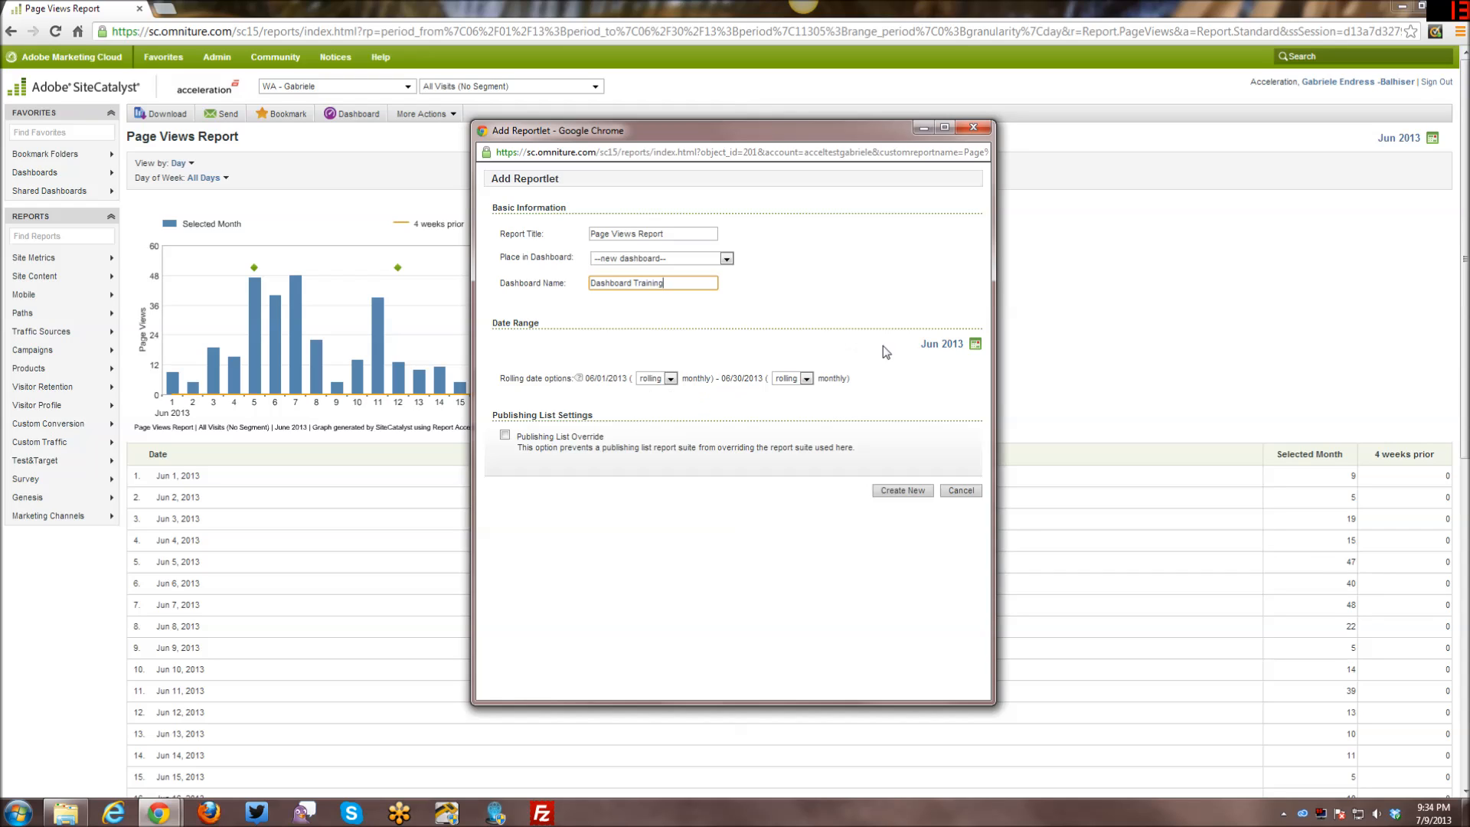
Try the fixed option for the reportlet's start and end dates, and return both to rolling.
{"action": "left_click", "coordinate": [974, 346]}
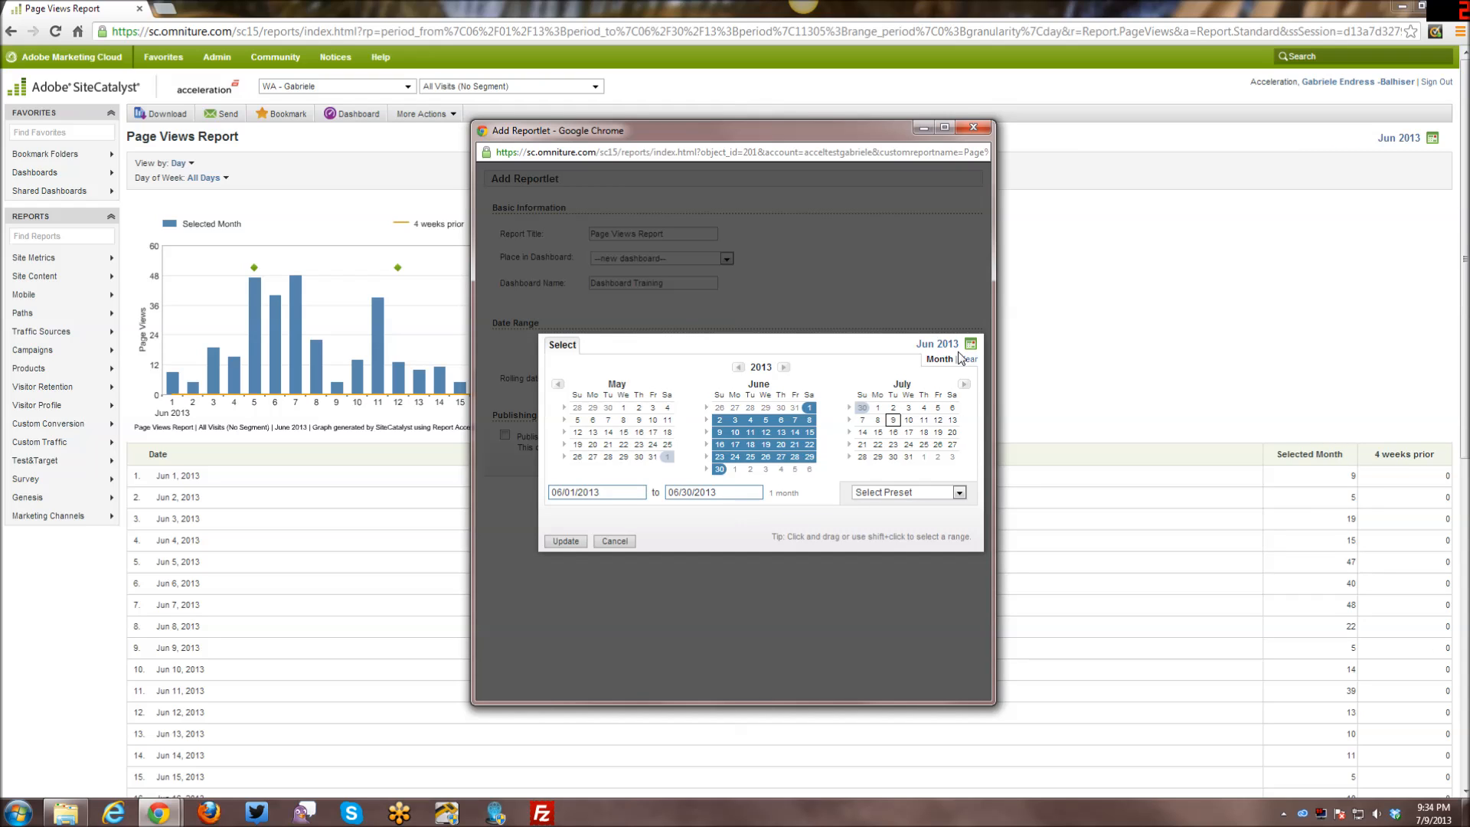
{"action": "left_click", "coordinate": [958, 349]}
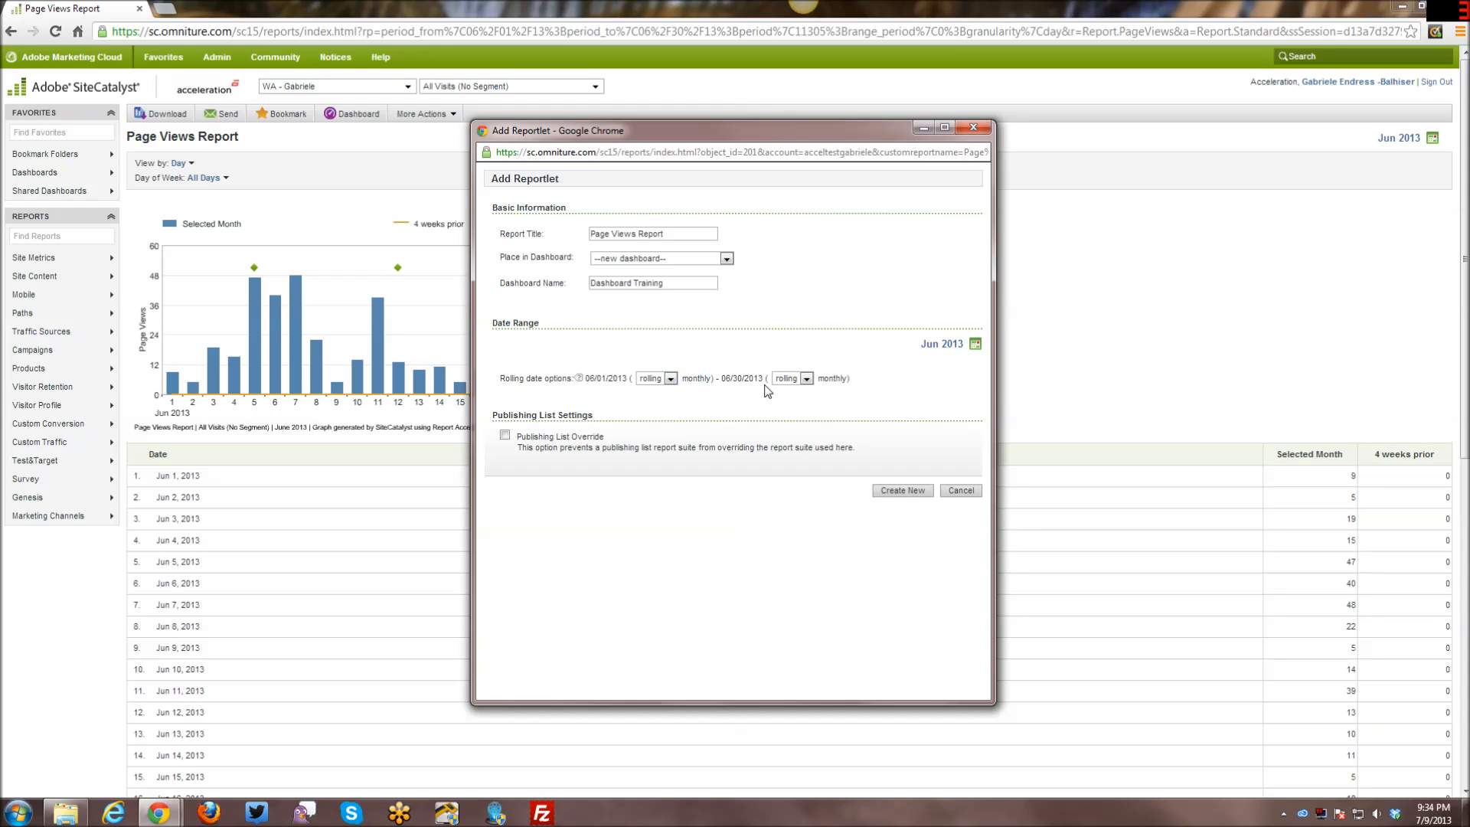
{"action": "left_click", "coordinate": [671, 379]}
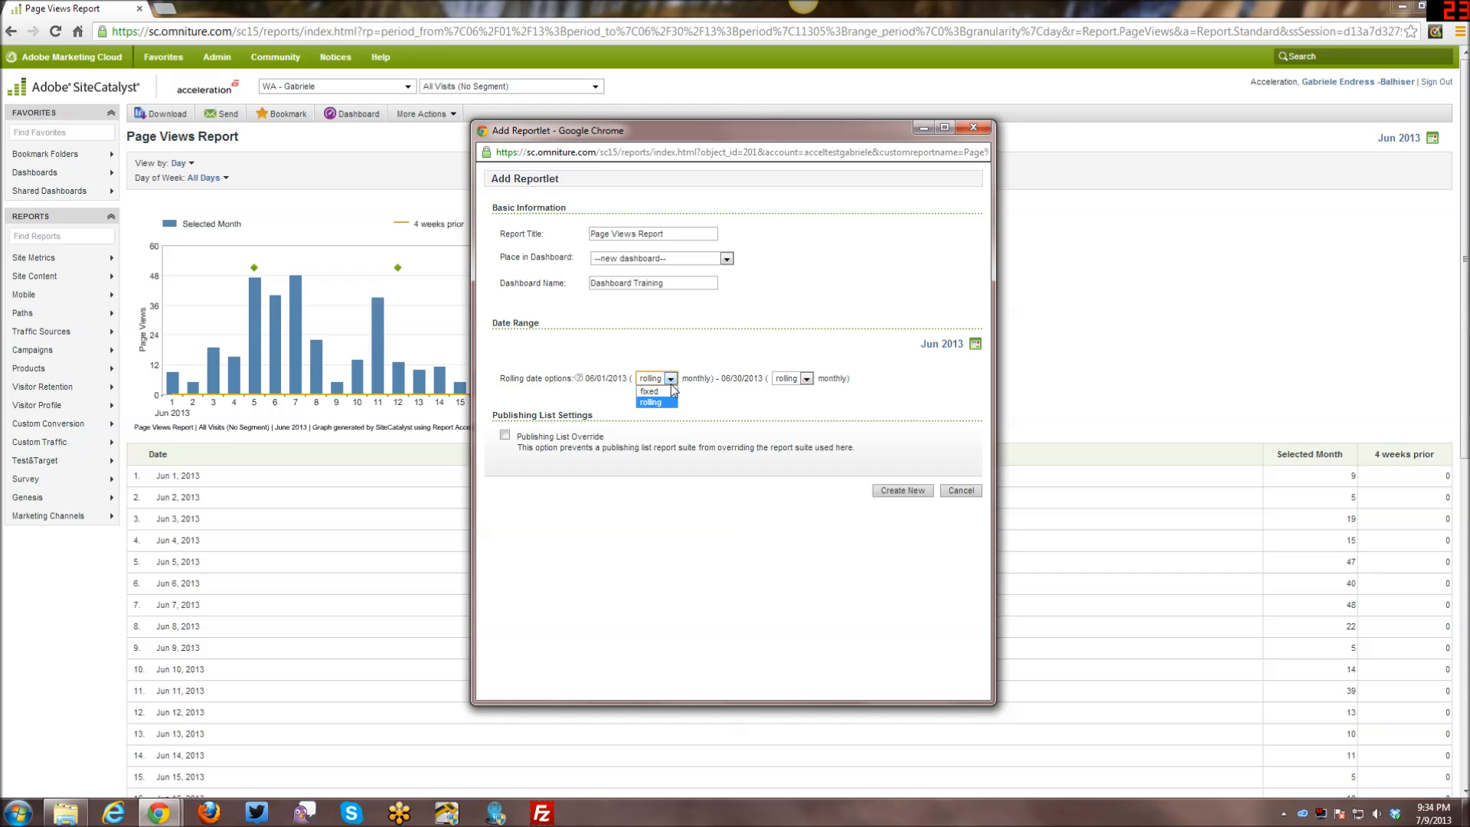
{"action": "left_click", "coordinate": [672, 379]}
{"action": "left_click", "coordinate": [671, 378]}
{"action": "left_click", "coordinate": [650, 391]}
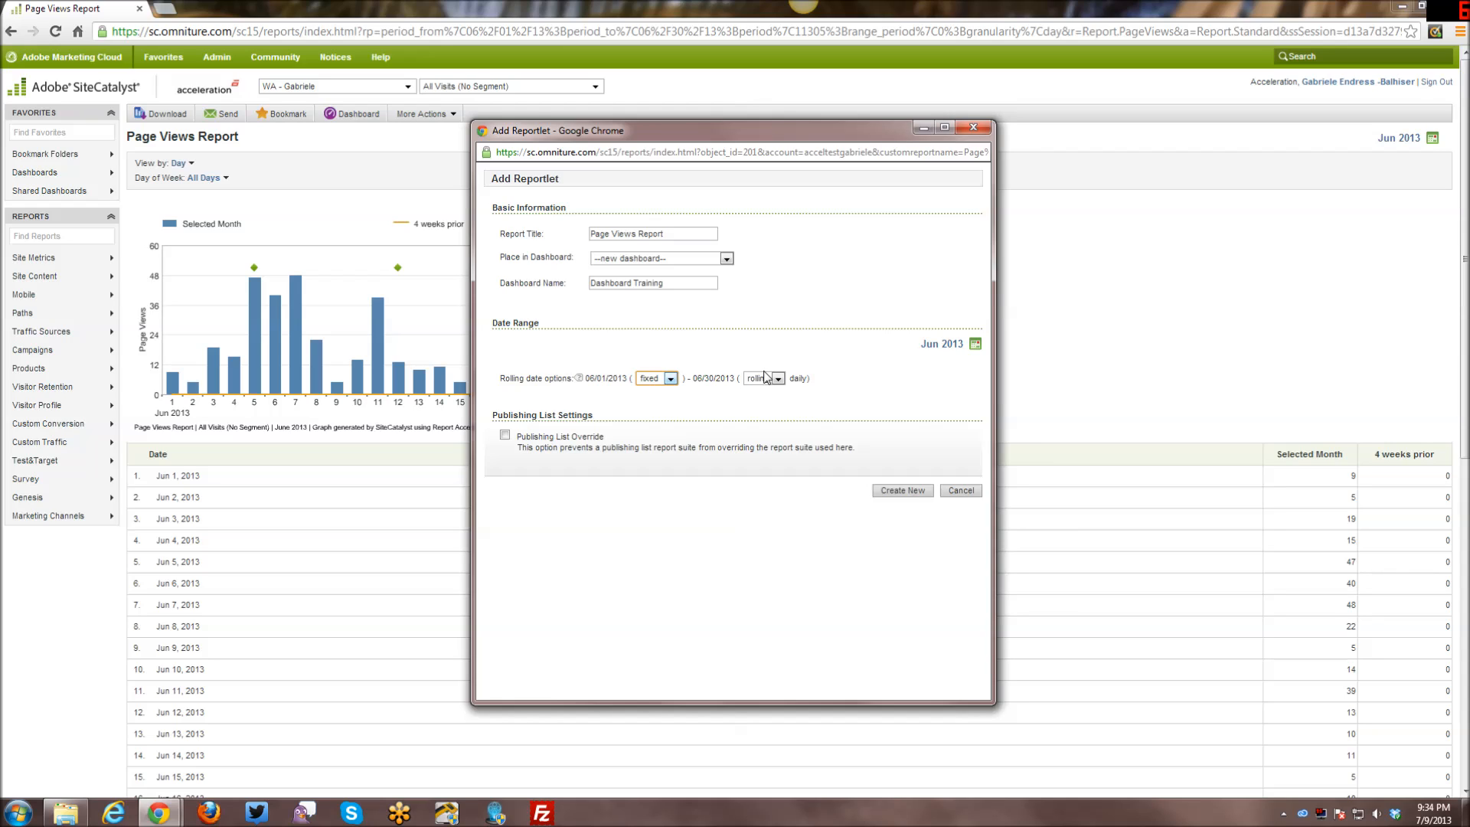
{"action": "left_click", "coordinate": [778, 379]}
{"action": "left_click", "coordinate": [762, 392]}
{"action": "left_click", "coordinate": [778, 379]}
{"action": "left_click", "coordinate": [761, 402]}
{"action": "left_click", "coordinate": [657, 378]}
{"action": "left_click", "coordinate": [653, 401]}
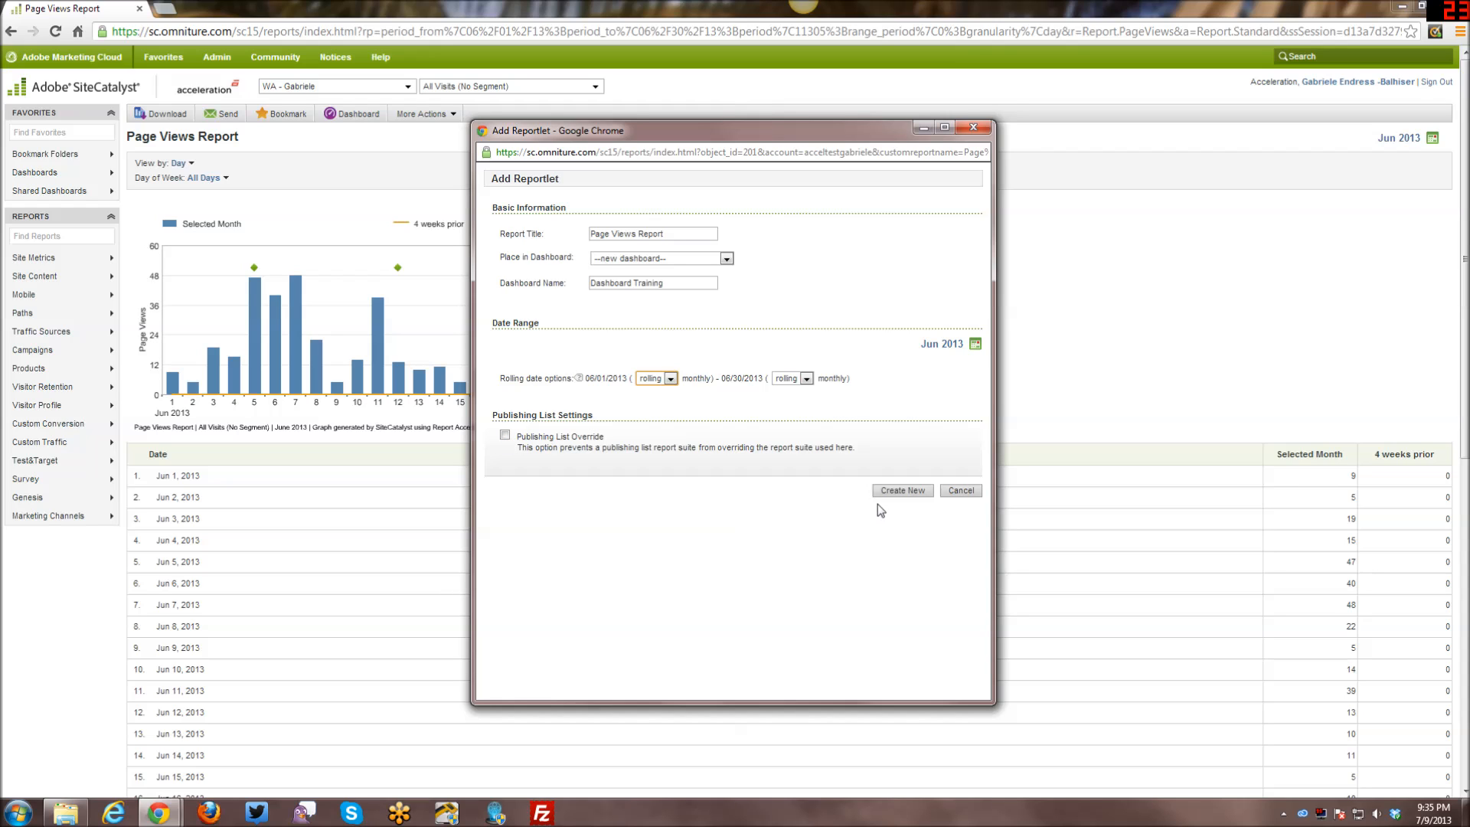
Create the Page Views reportlet, and add the Visits report from Site Metrics to the Dashboard Training dashboard.
{"action": "left_click", "coordinate": [903, 491]}
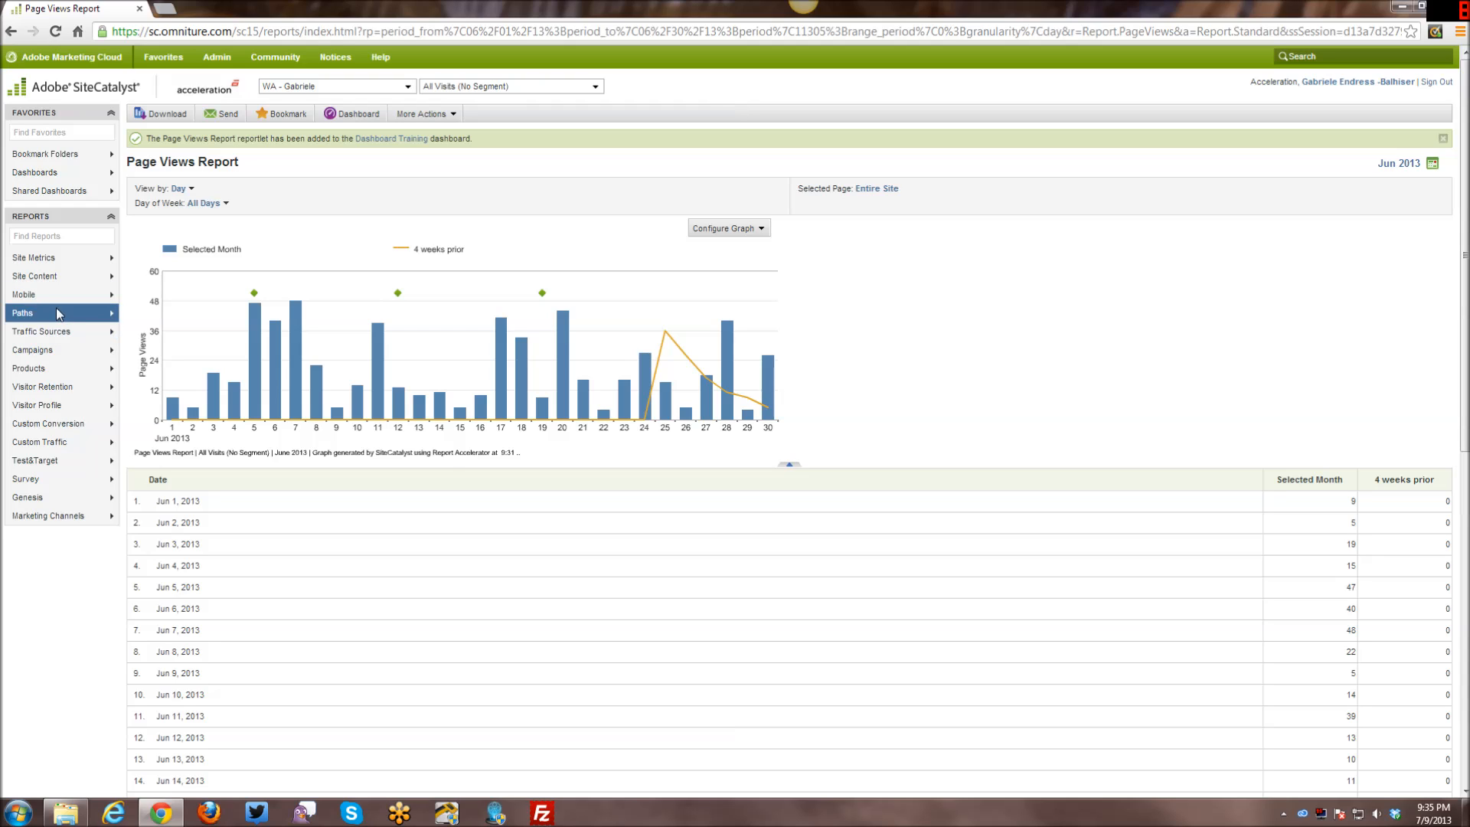
{"action": "left_click", "coordinate": [65, 267]}
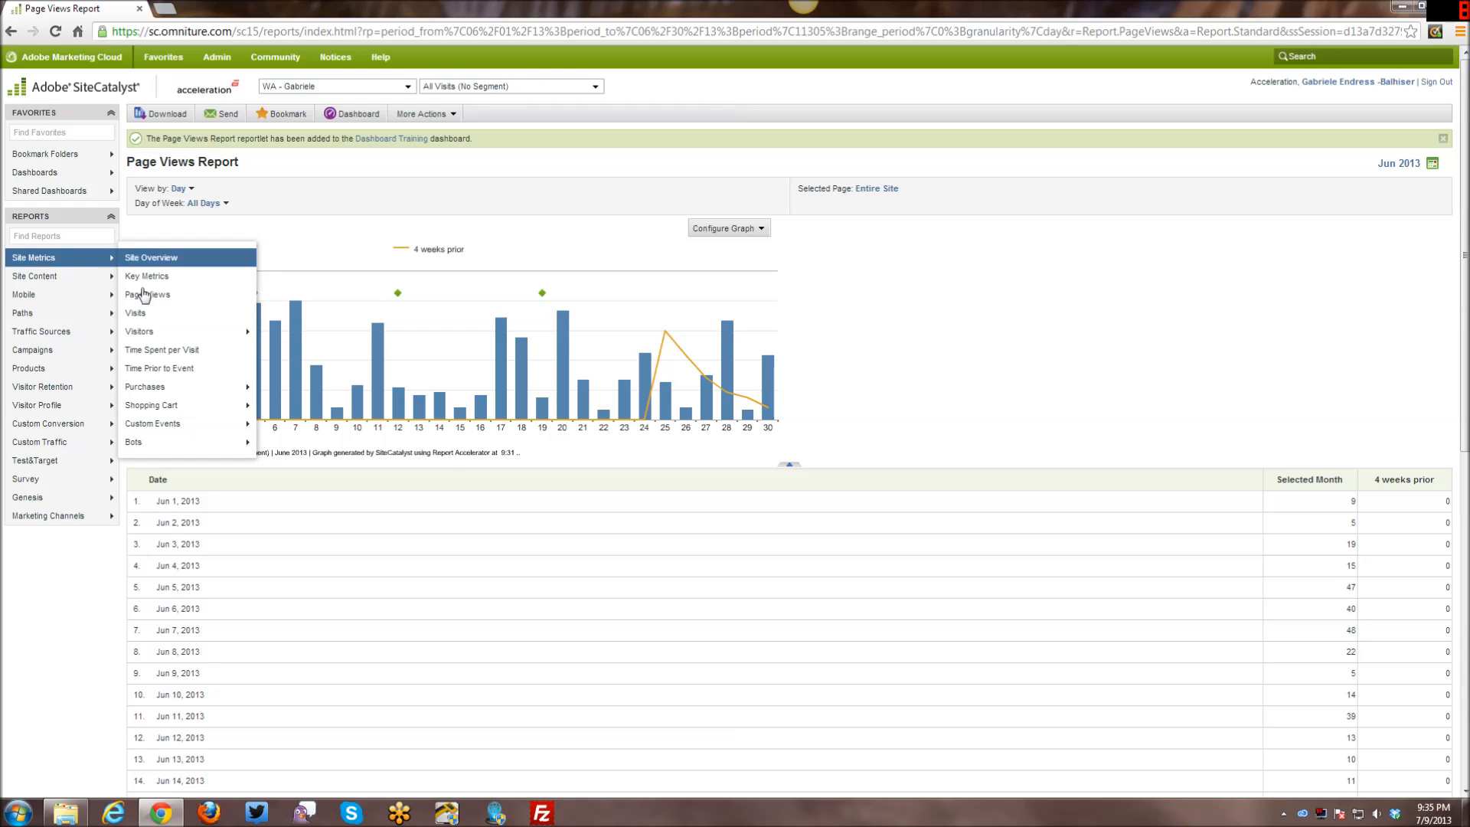
{"action": "left_click", "coordinate": [146, 315]}
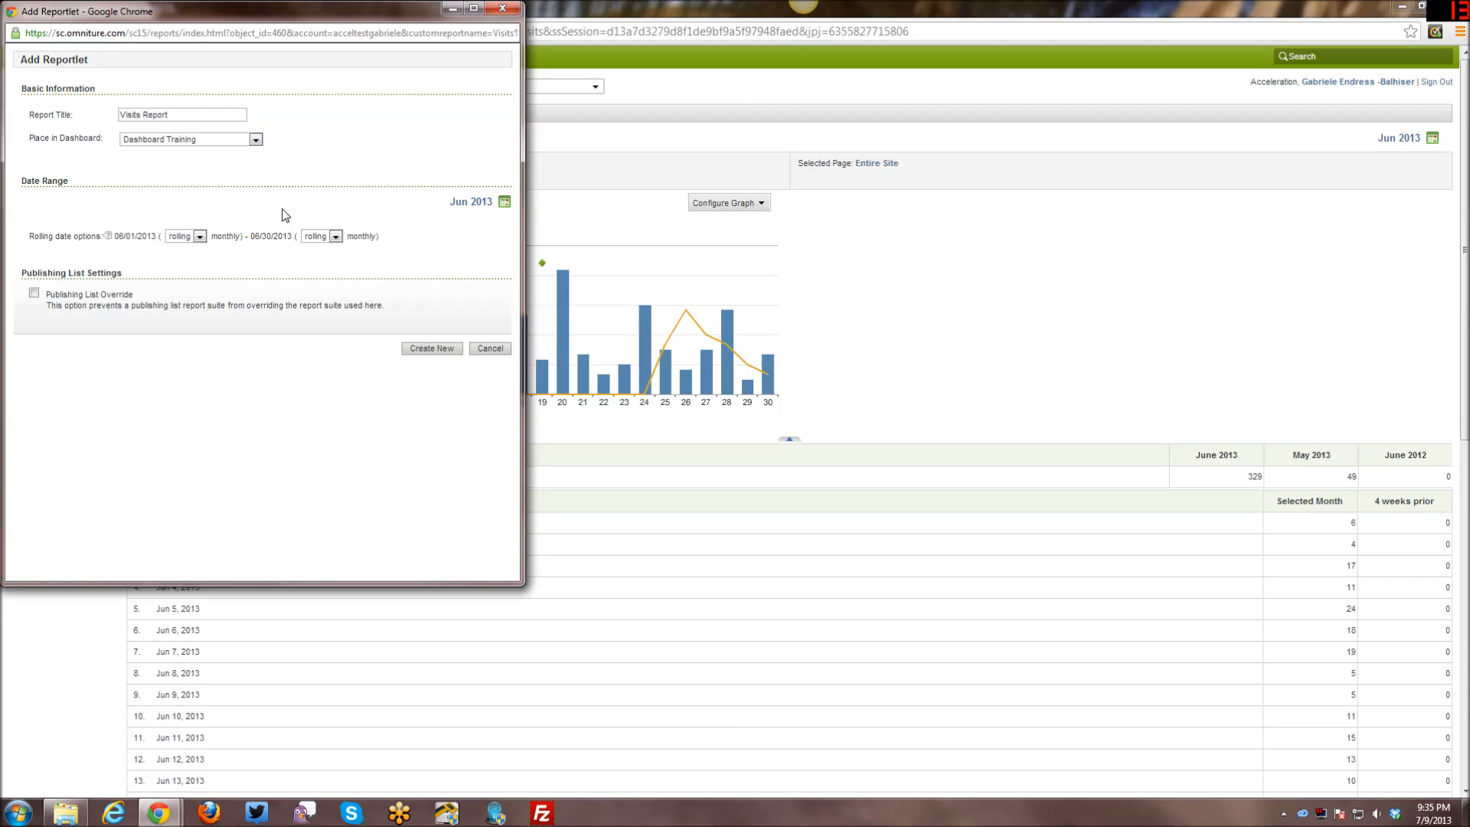
{"action": "left_click", "coordinate": [443, 350]}
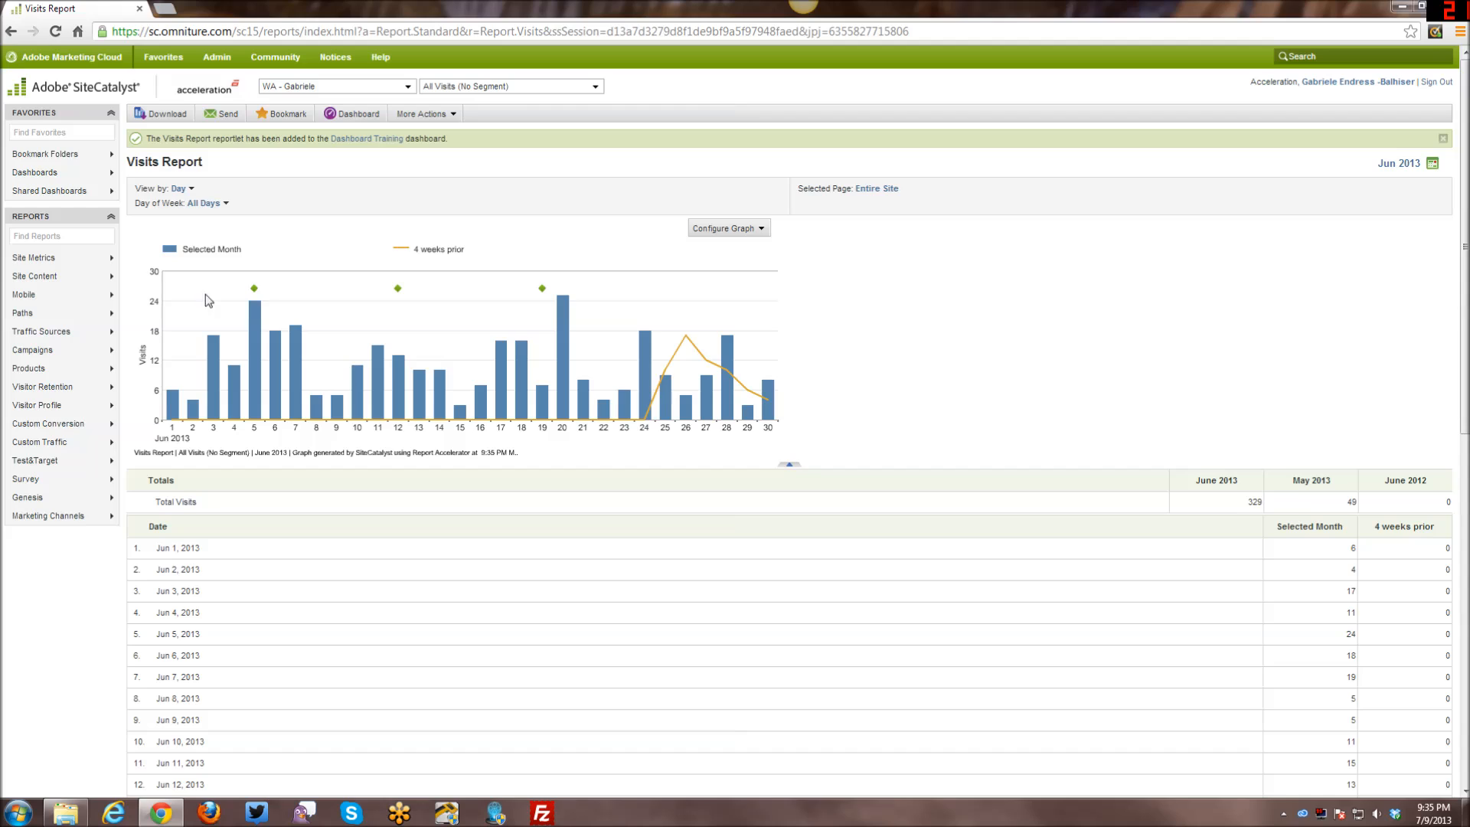
Open the Pages report from Site Content as a trended report and display its graph as a trend line.
{"action": "mouse_move", "coordinate": [96, 262]}
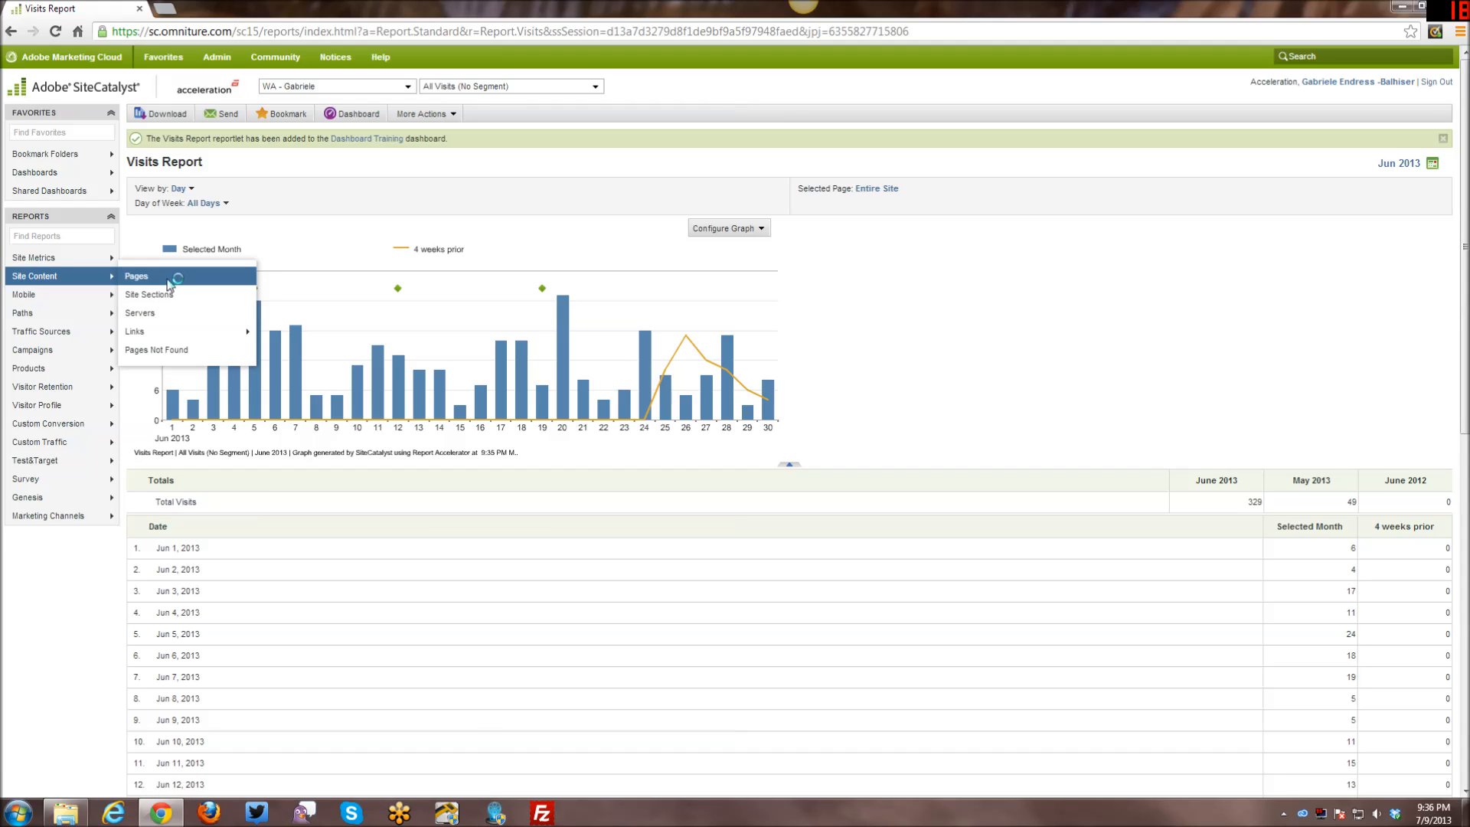
{"action": "left_click", "coordinate": [138, 276]}
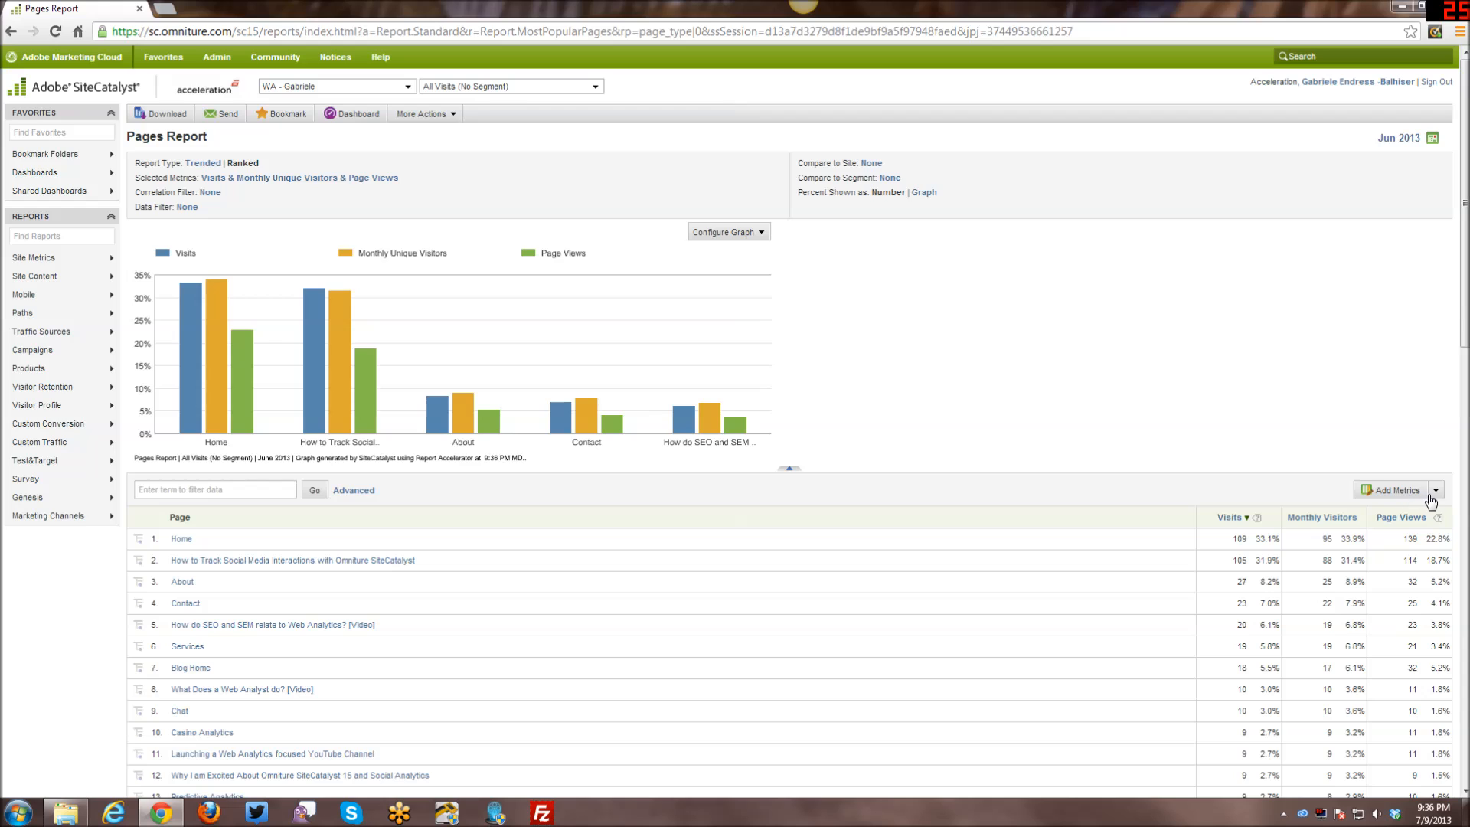
{"action": "left_click", "coordinate": [203, 163]}
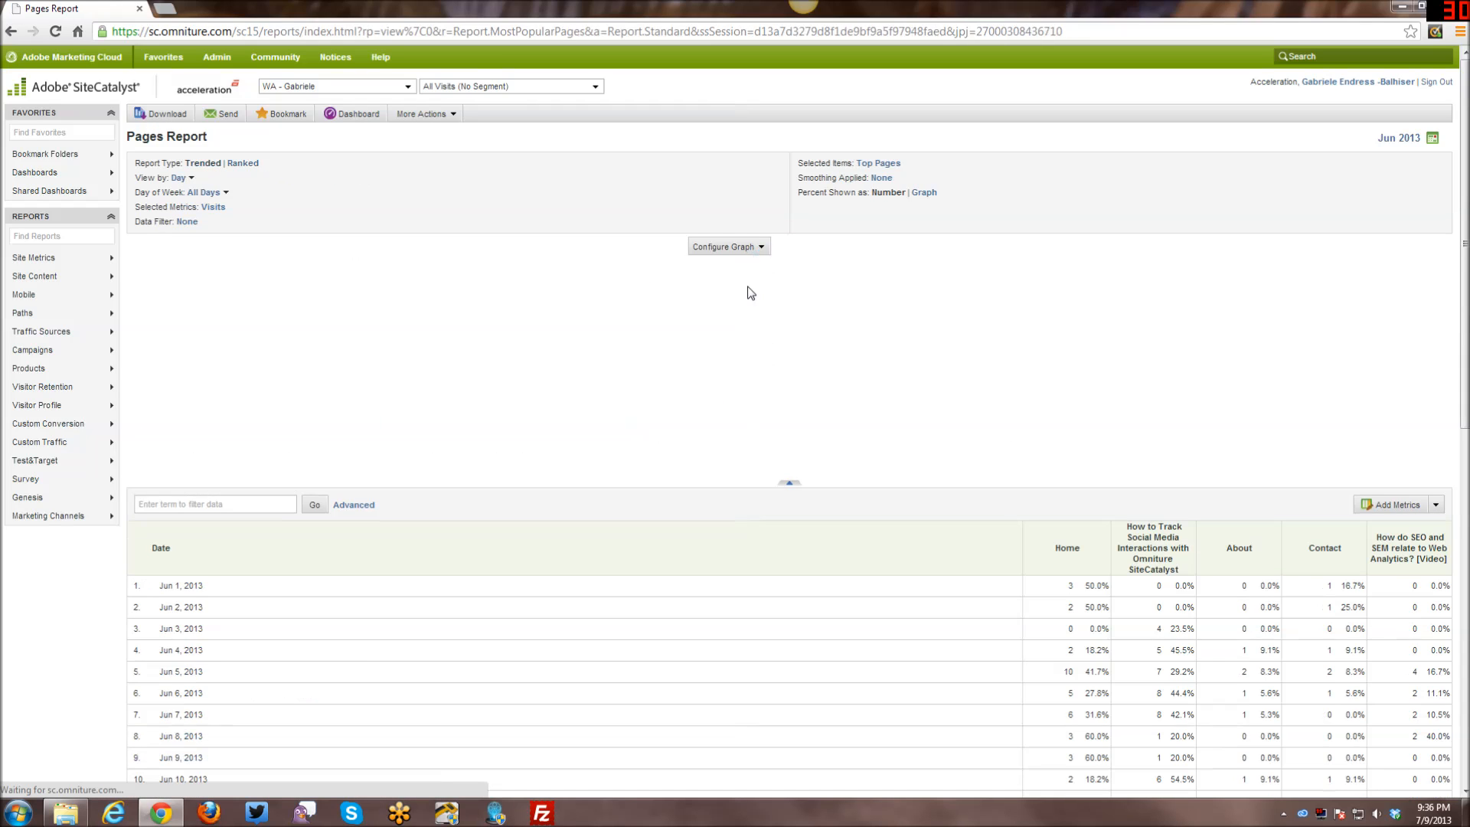
{"action": "left_click", "coordinate": [745, 248]}
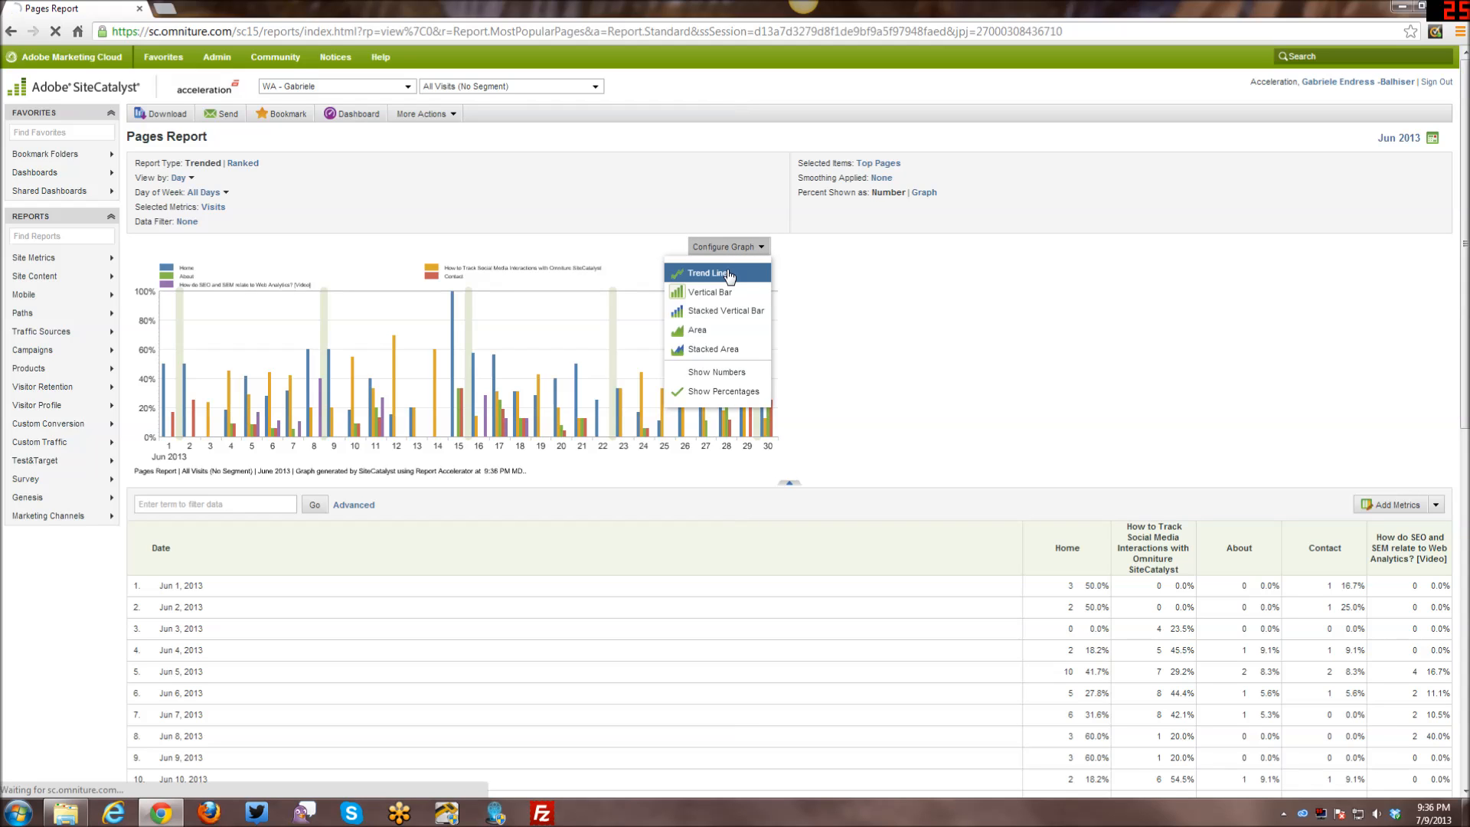
{"action": "left_click", "coordinate": [728, 274]}
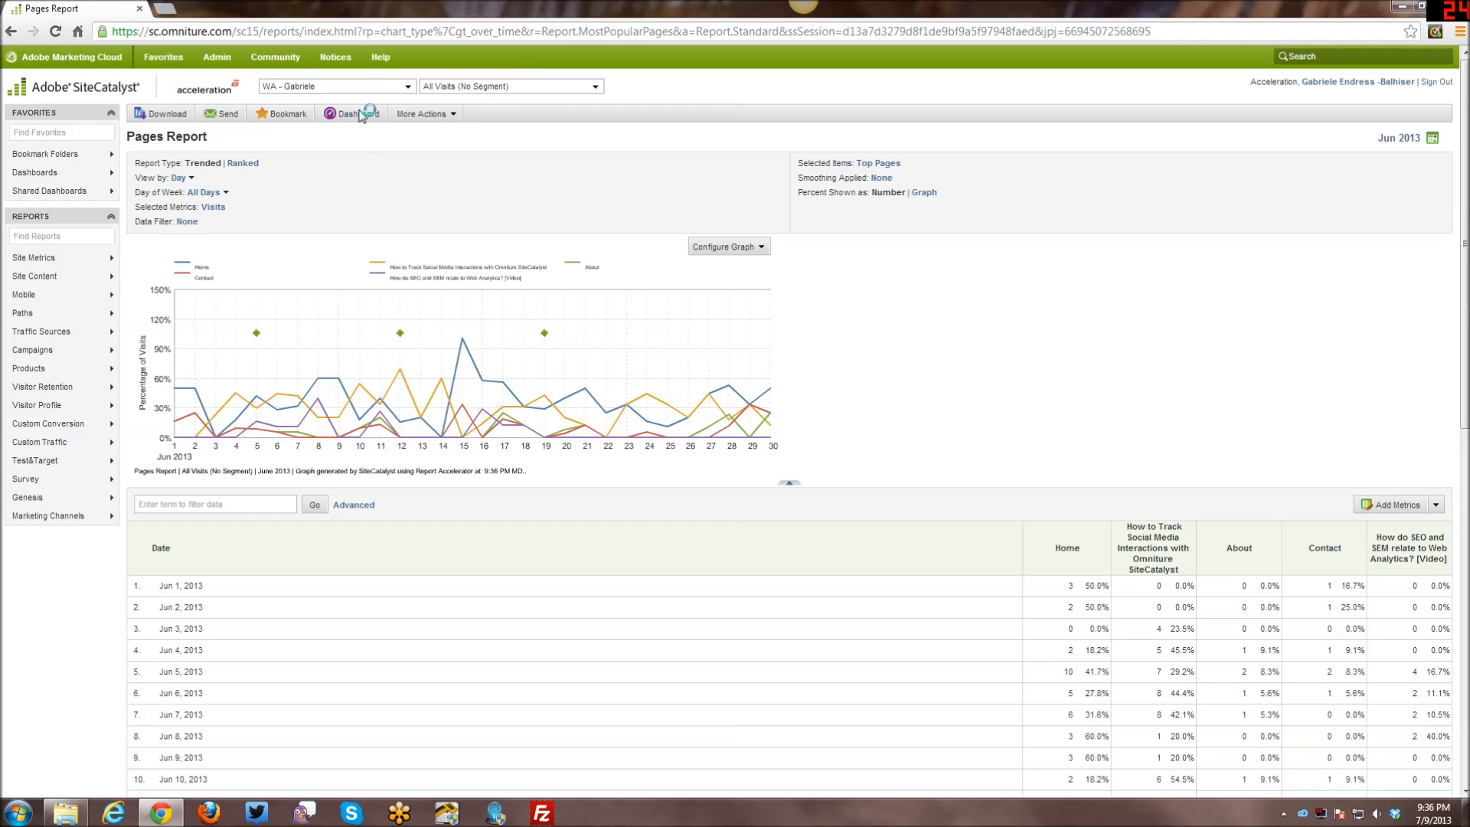
Add the report to the Dashboard Training dashboard with the title "Trended Pages Report".
{"action": "left_click", "coordinate": [362, 116]}
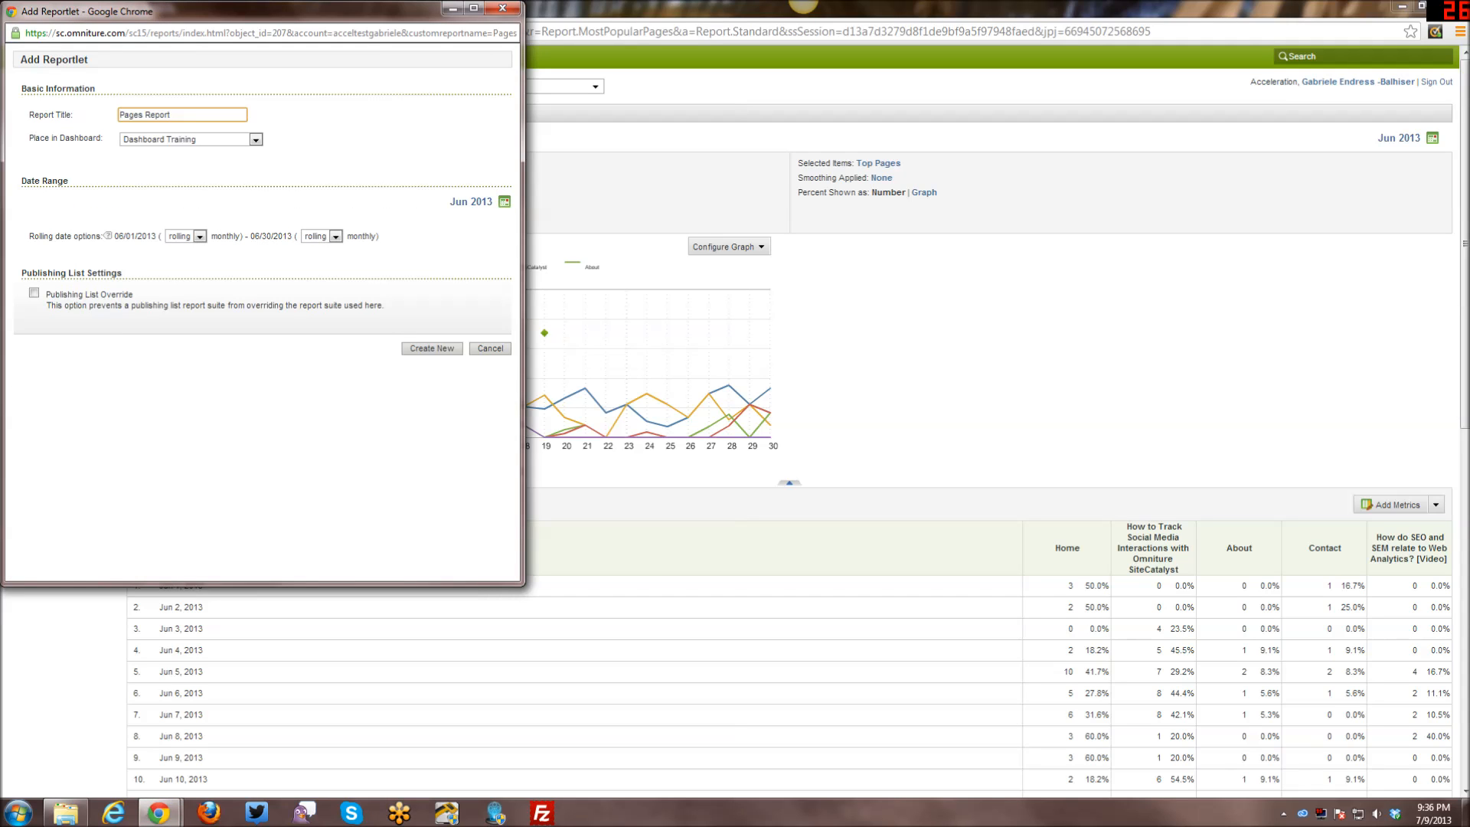
{"action": "type", "text": "Trended"}
{"action": "left_click", "coordinate": [433, 349]}
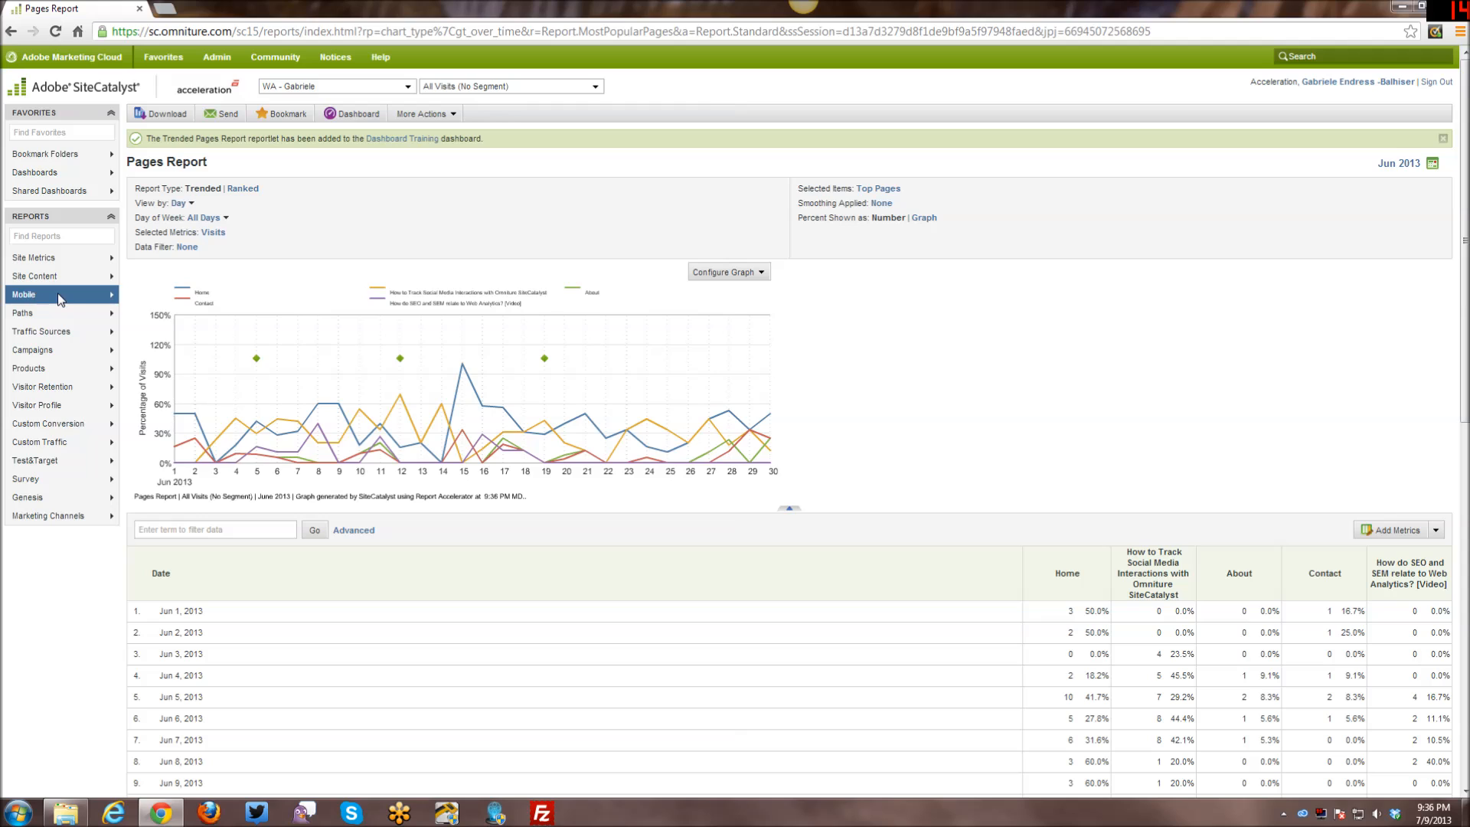
Open the mobile Operating System report and switch its report type to ranked.
{"action": "mouse_move", "coordinate": [59, 299]}
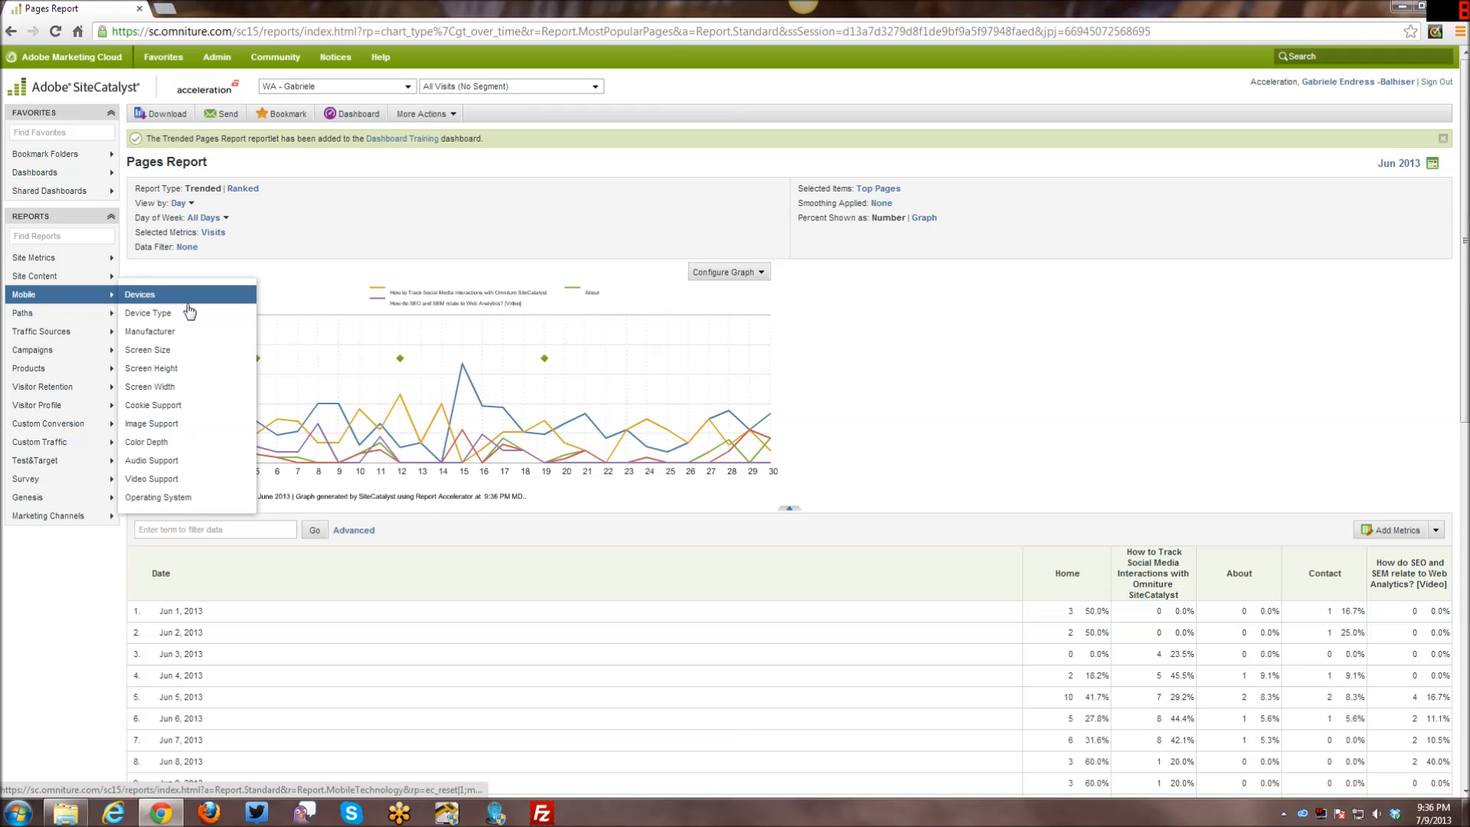
{"action": "left_click", "coordinate": [155, 497]}
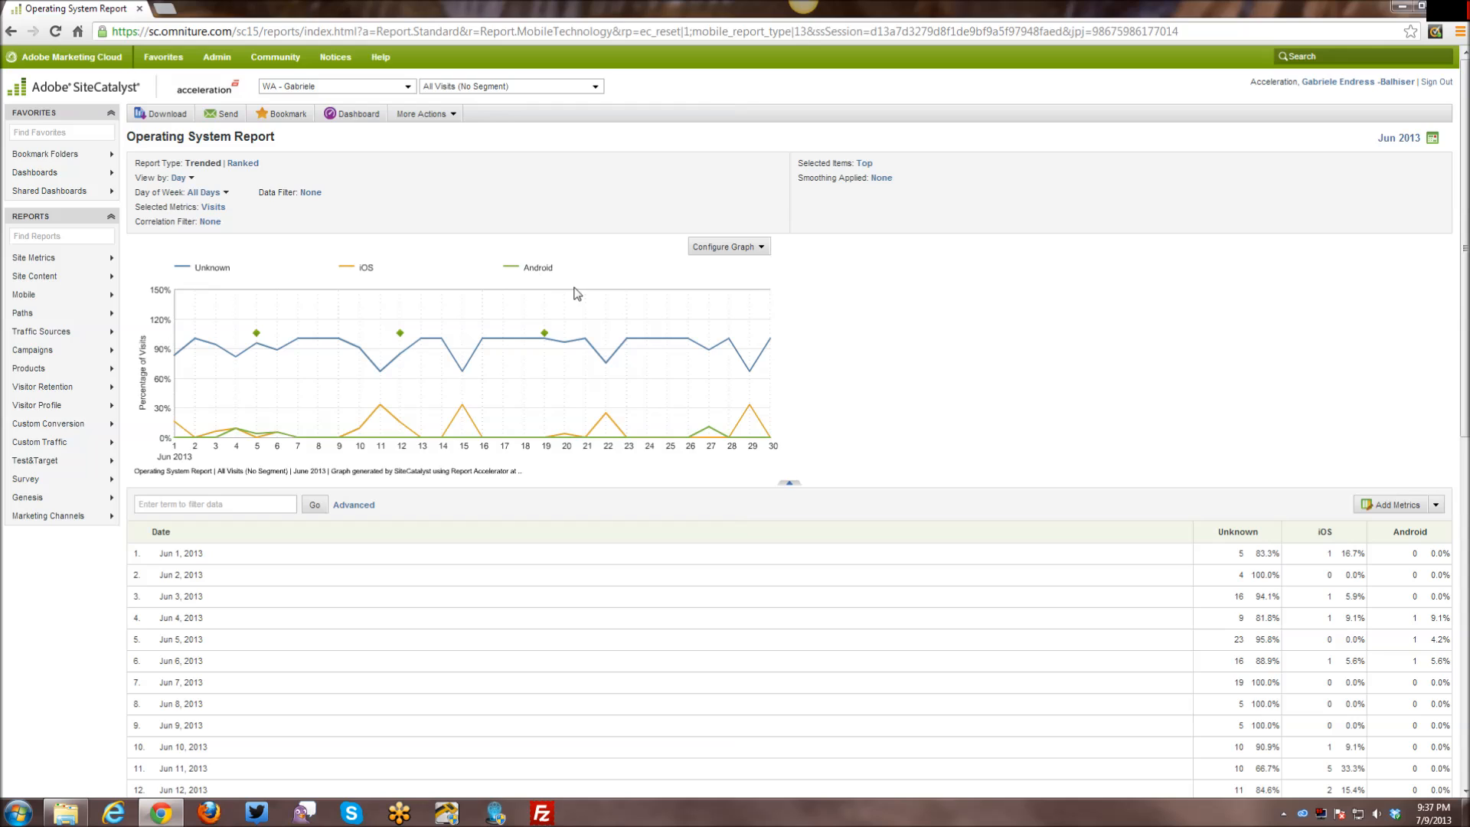
{"action": "left_click", "coordinate": [742, 252]}
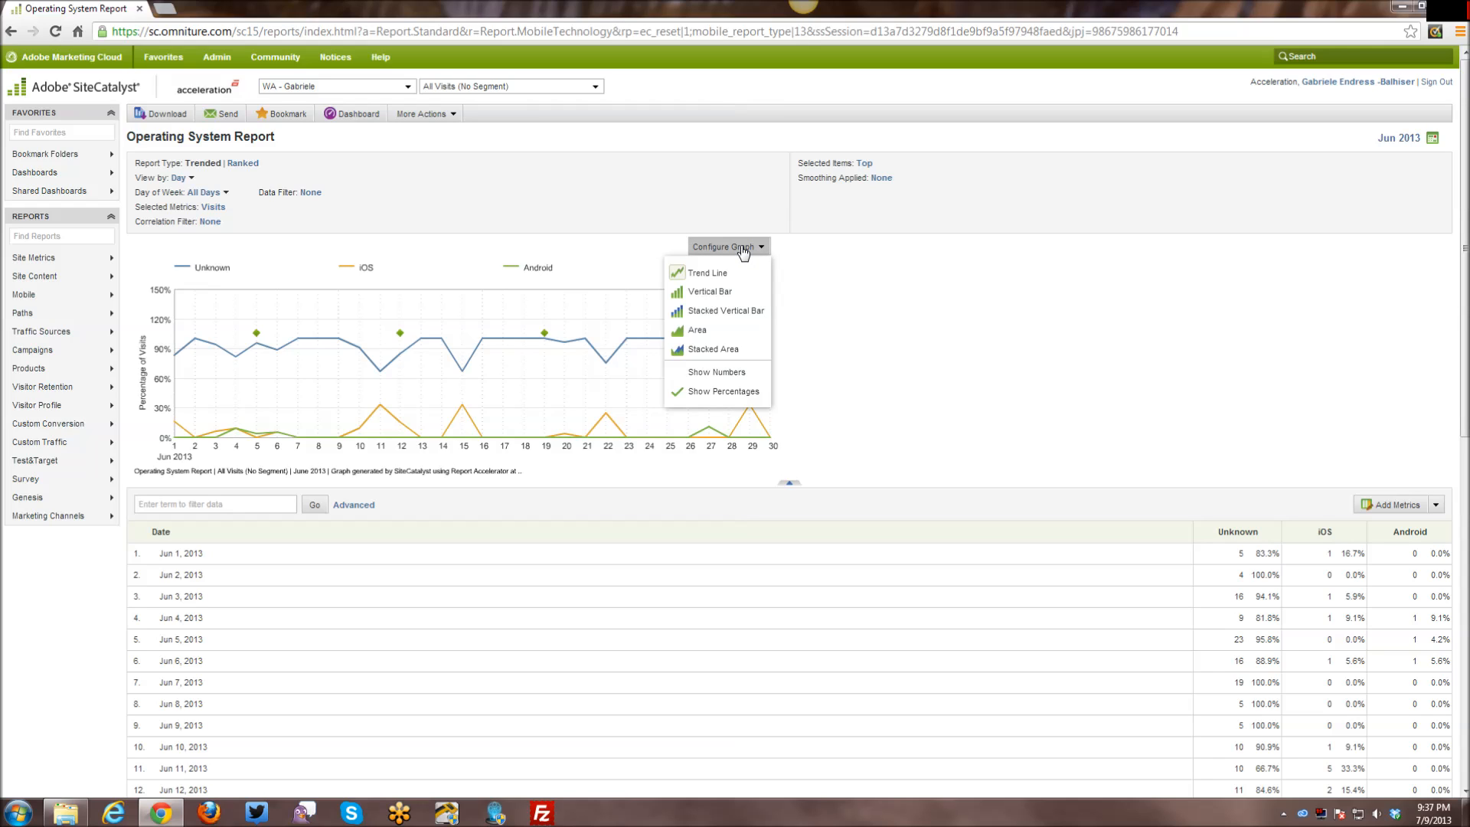
{"action": "left_click", "coordinate": [742, 251]}
{"action": "left_click", "coordinate": [243, 164]}
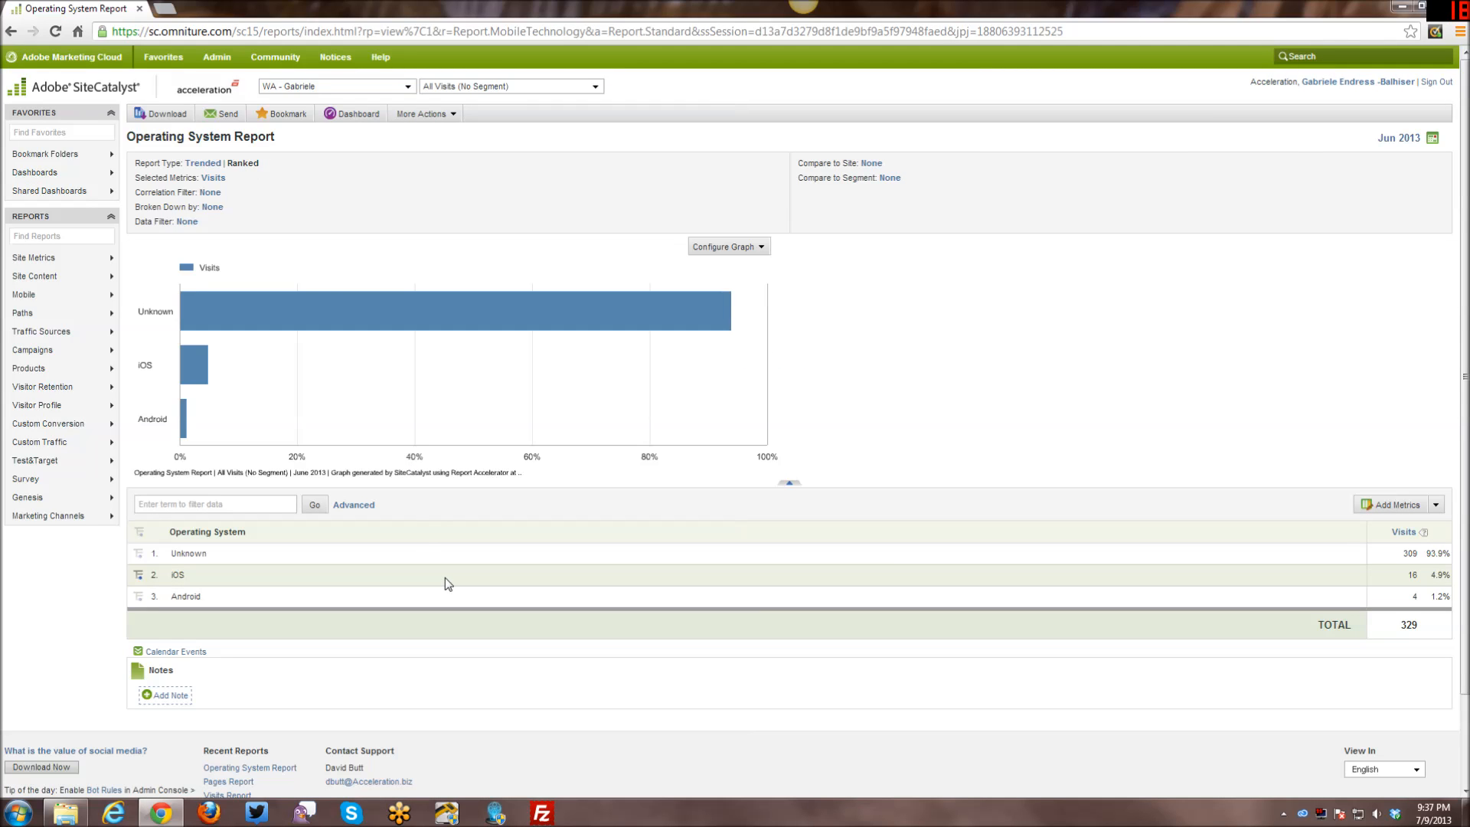
Try a stacked vertical bar graph for the operating system visits, and settle on a pie chart.
{"action": "left_click", "coordinate": [732, 247]}
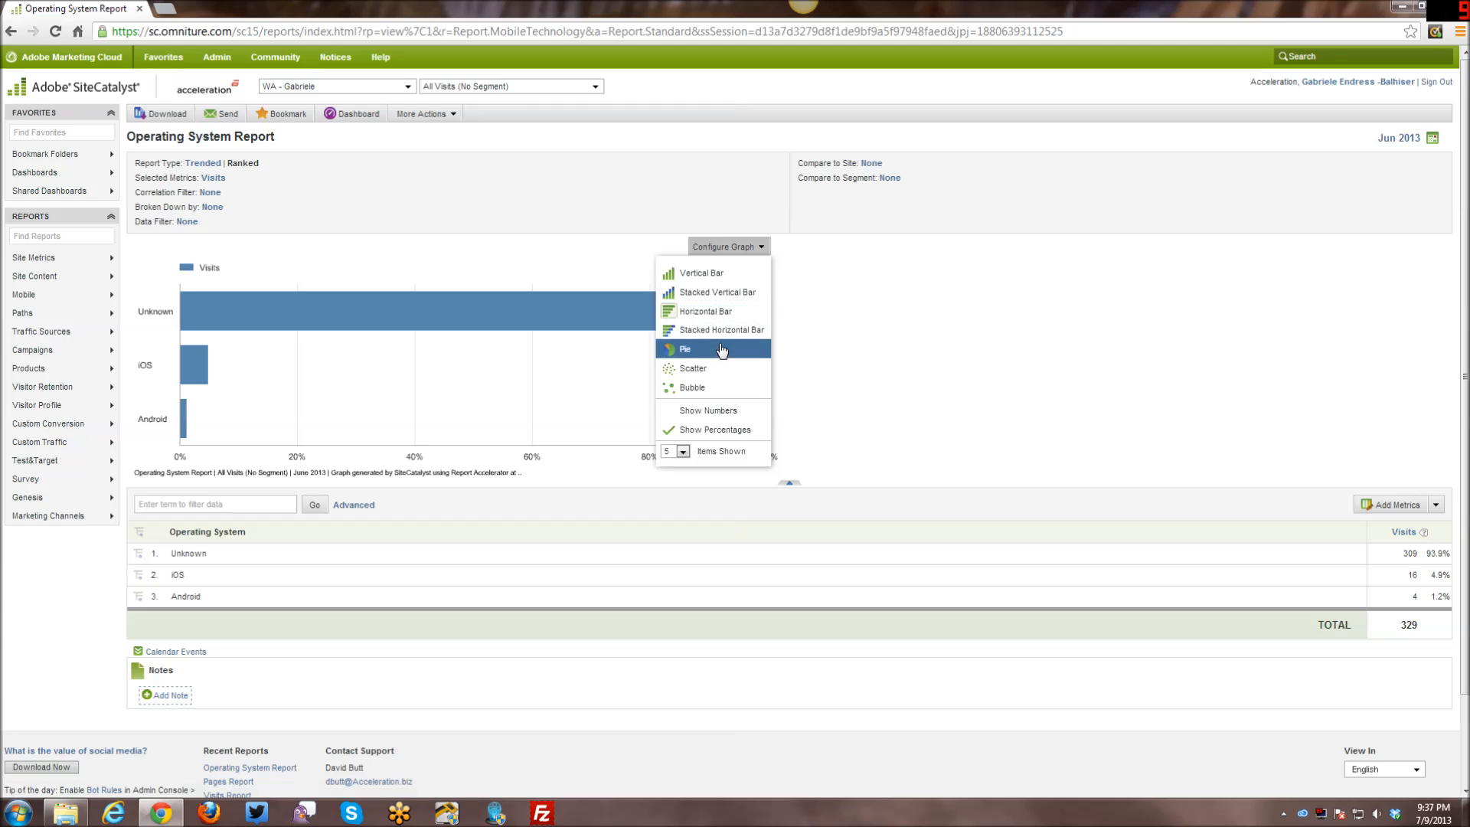
{"action": "left_click", "coordinate": [714, 293]}
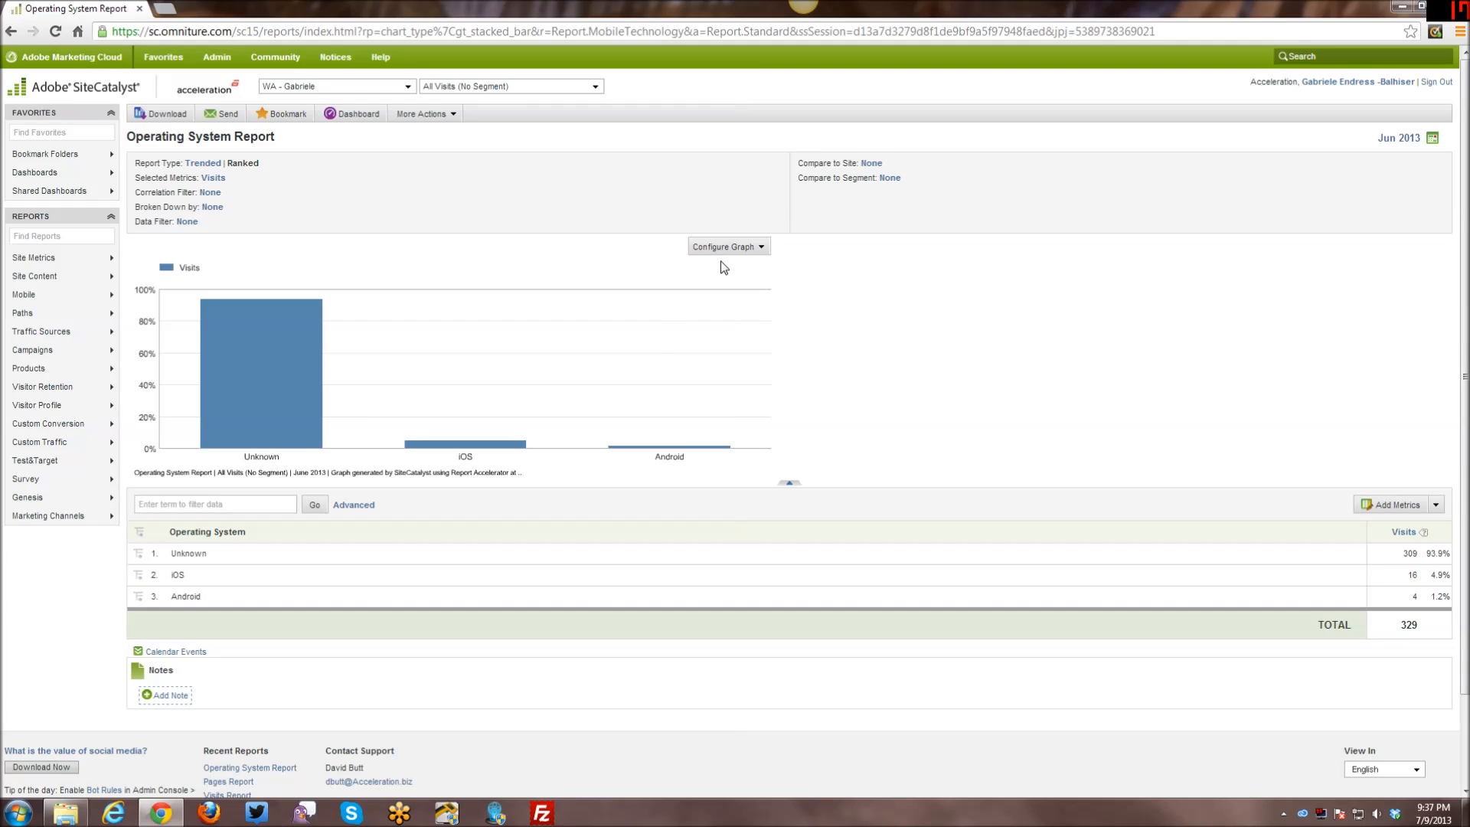
{"action": "left_click", "coordinate": [724, 247]}
{"action": "left_click", "coordinate": [711, 350]}
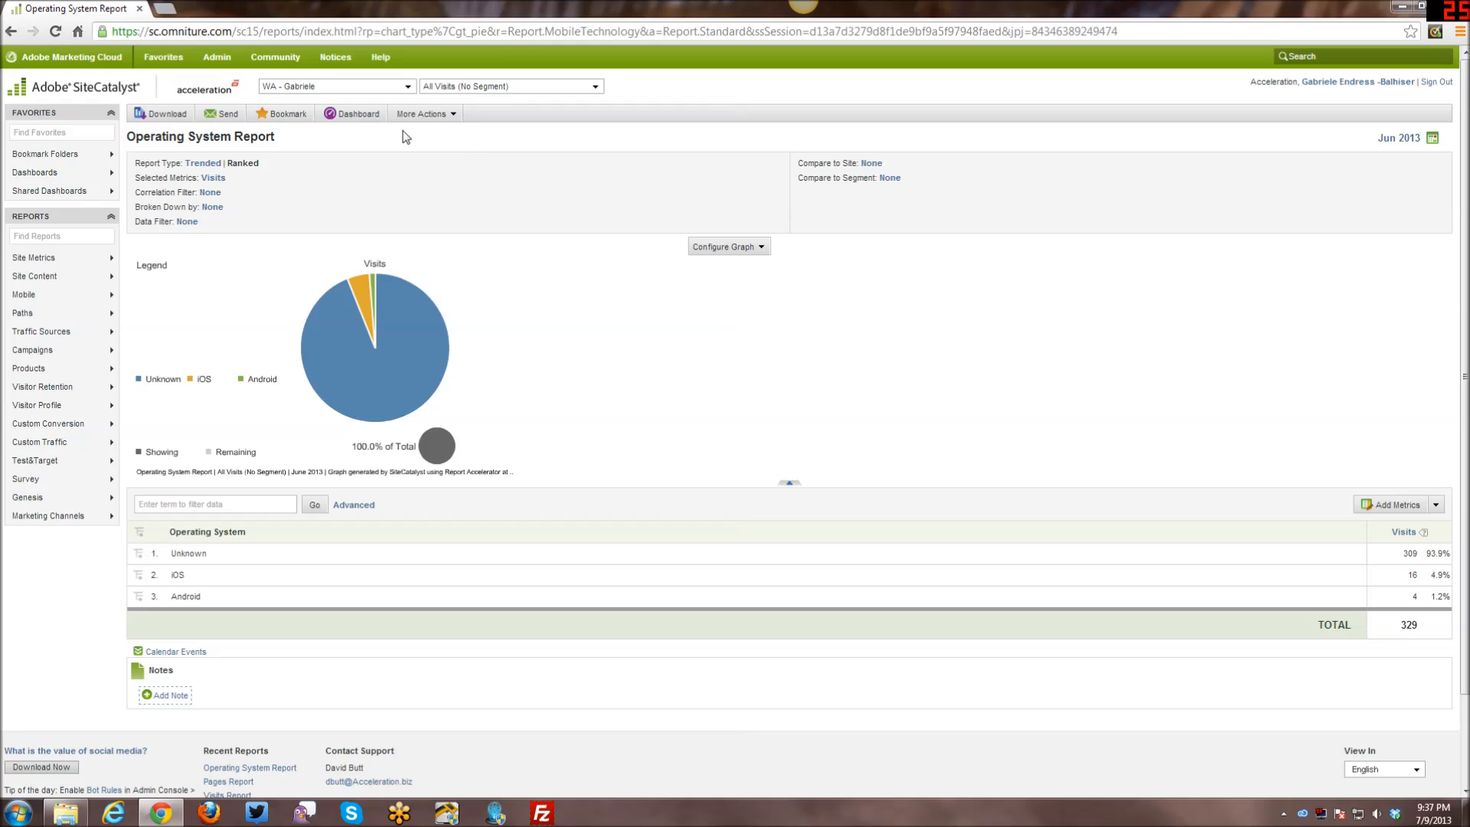
Add the pie chart report to the Dashboard Training dashboard with the title "Mobile Operating System Report".
{"action": "left_click", "coordinate": [368, 116]}
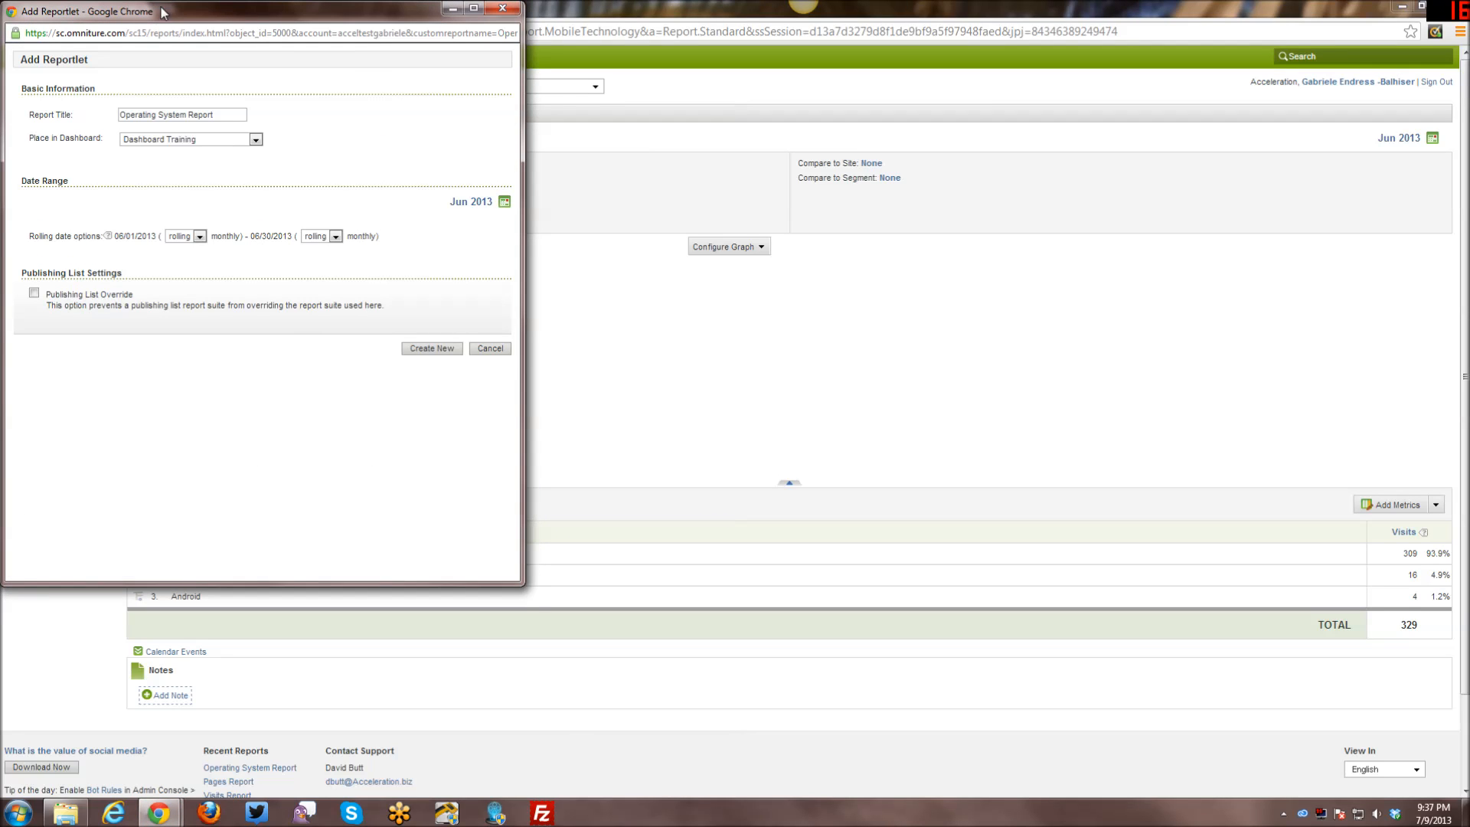
{"action": "left_click", "coordinate": [121, 115]}
{"action": "type", "text": "Mobile"}
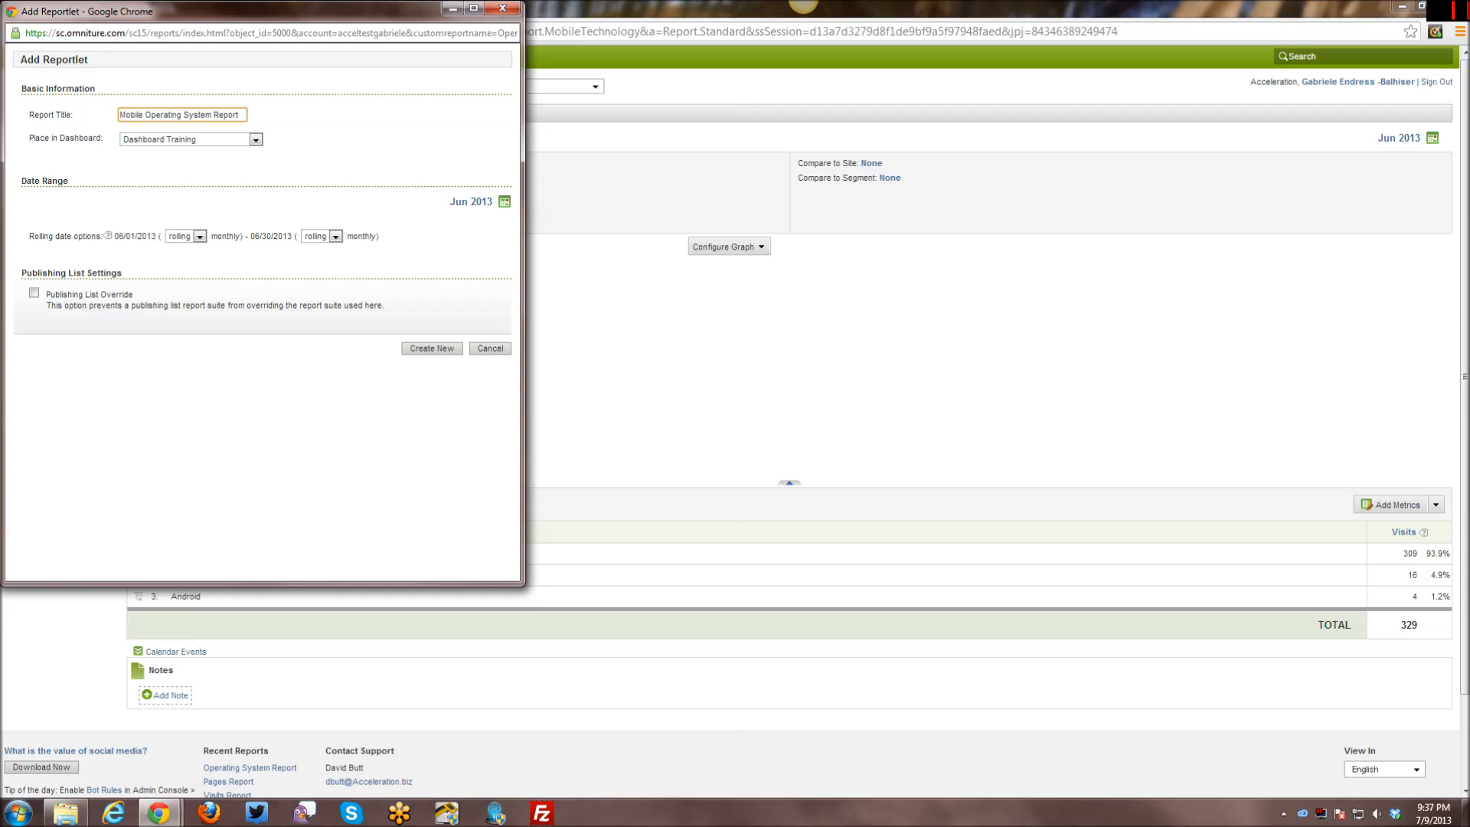
{"action": "left_click", "coordinate": [433, 348]}
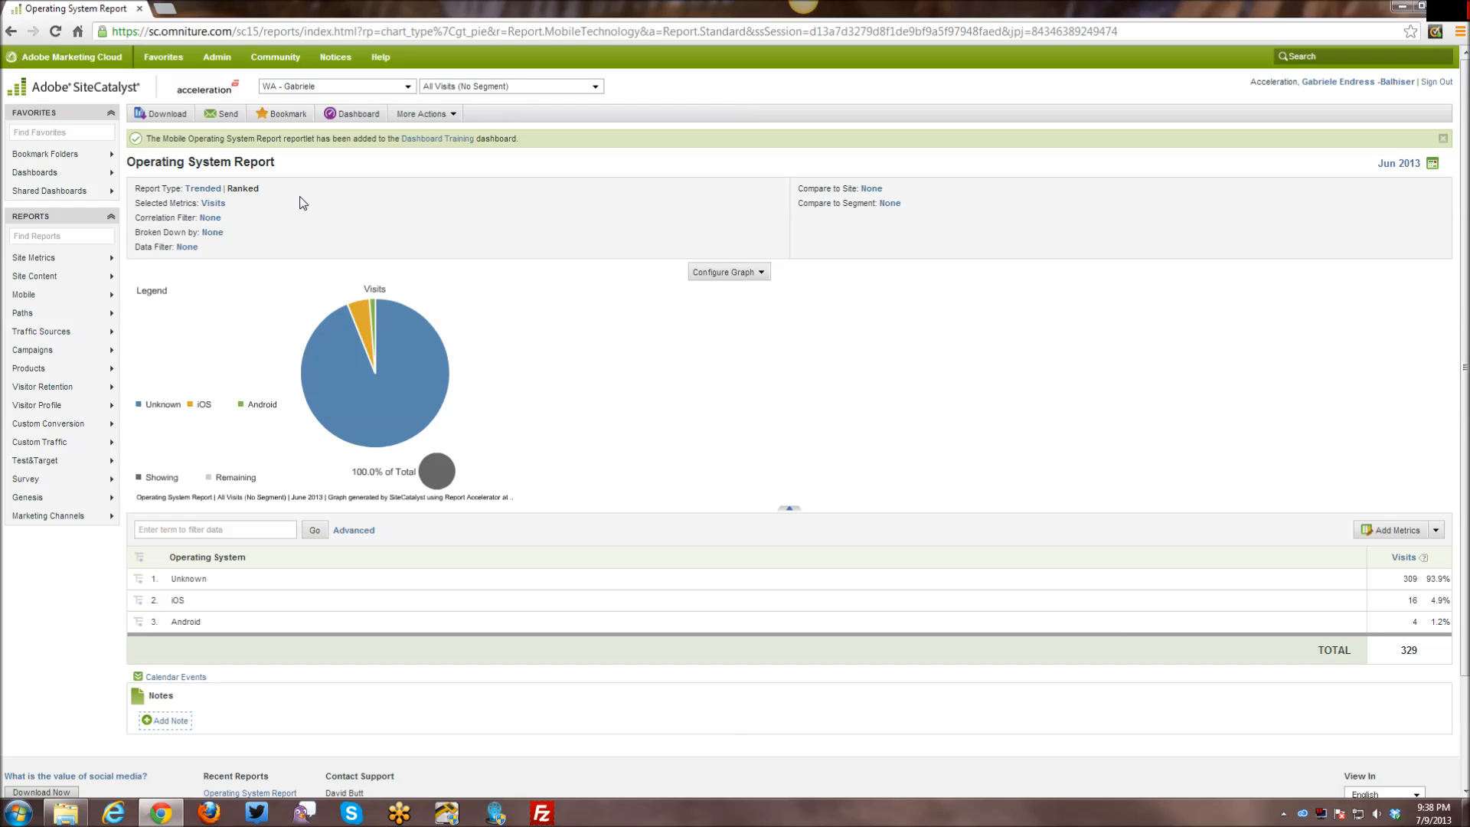
Look through the saved dashboards and open the Dashboard Training dashboard for layout editing.
{"action": "left_click", "coordinate": [141, 61]}
{"action": "mouse_move", "coordinate": [168, 103]}
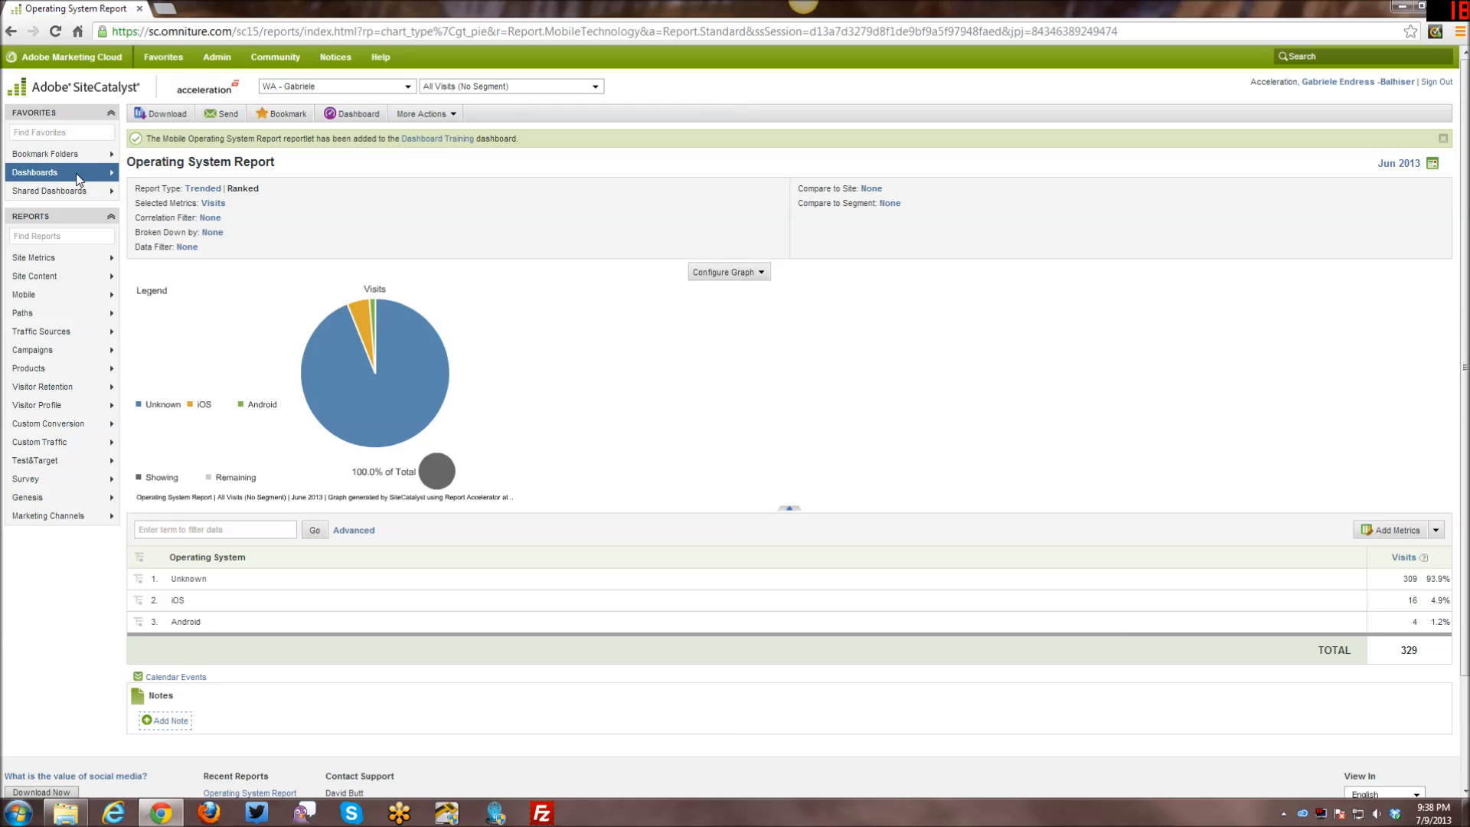
{"action": "mouse_move", "coordinate": [80, 177]}
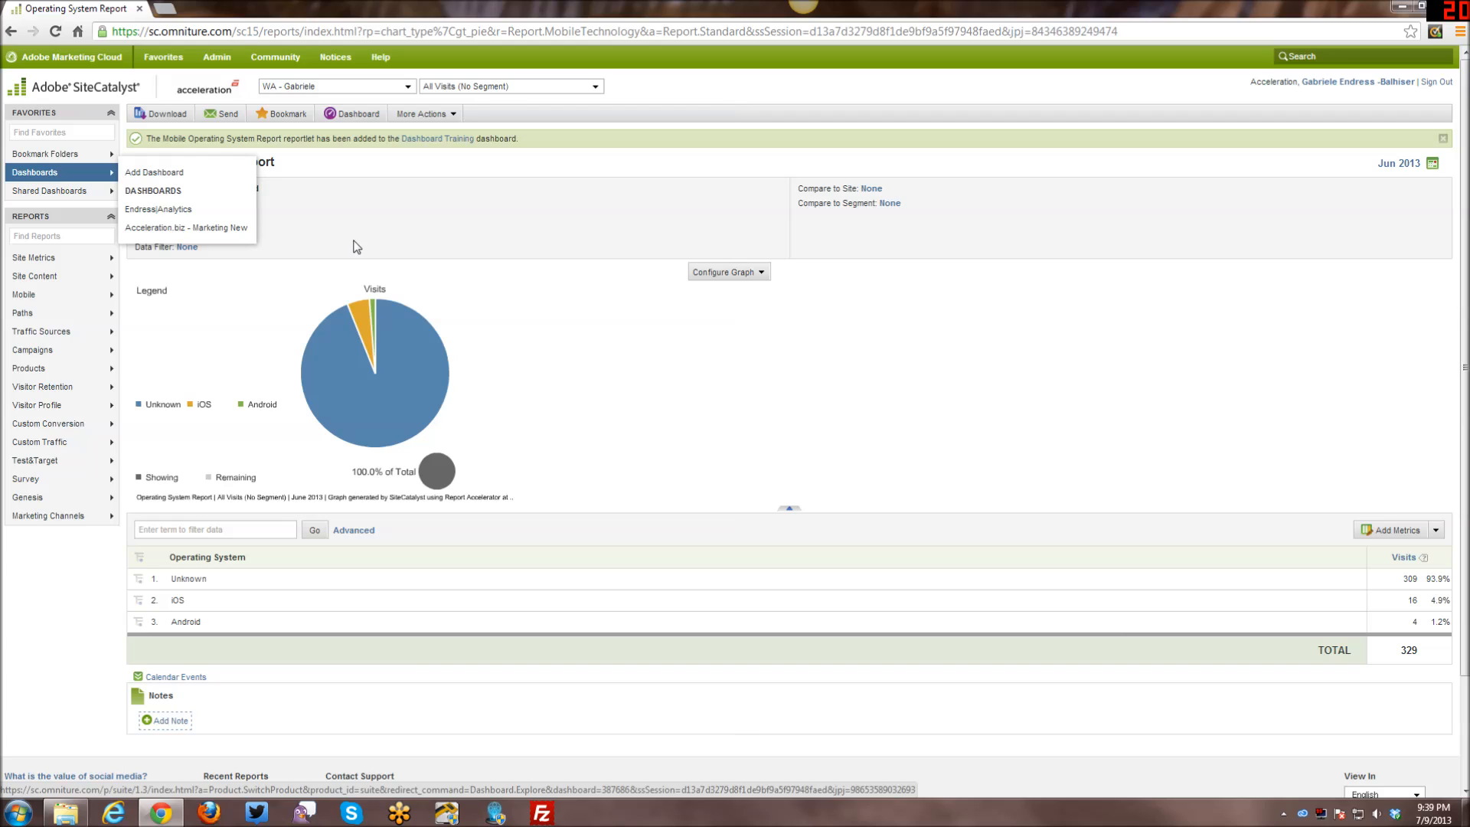
{"action": "mouse_move", "coordinate": [175, 63]}
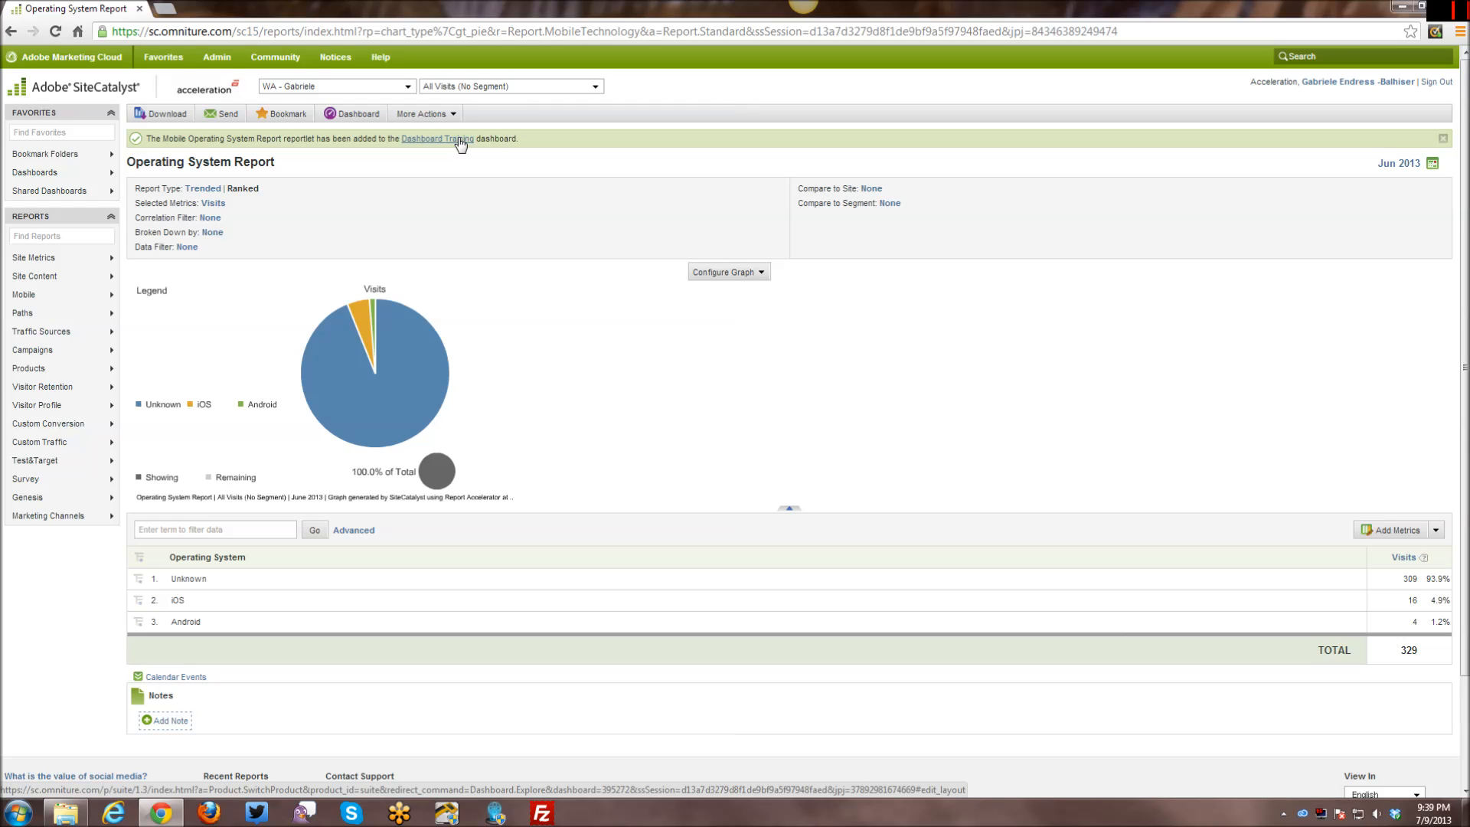
{"action": "left_click", "coordinate": [460, 145]}
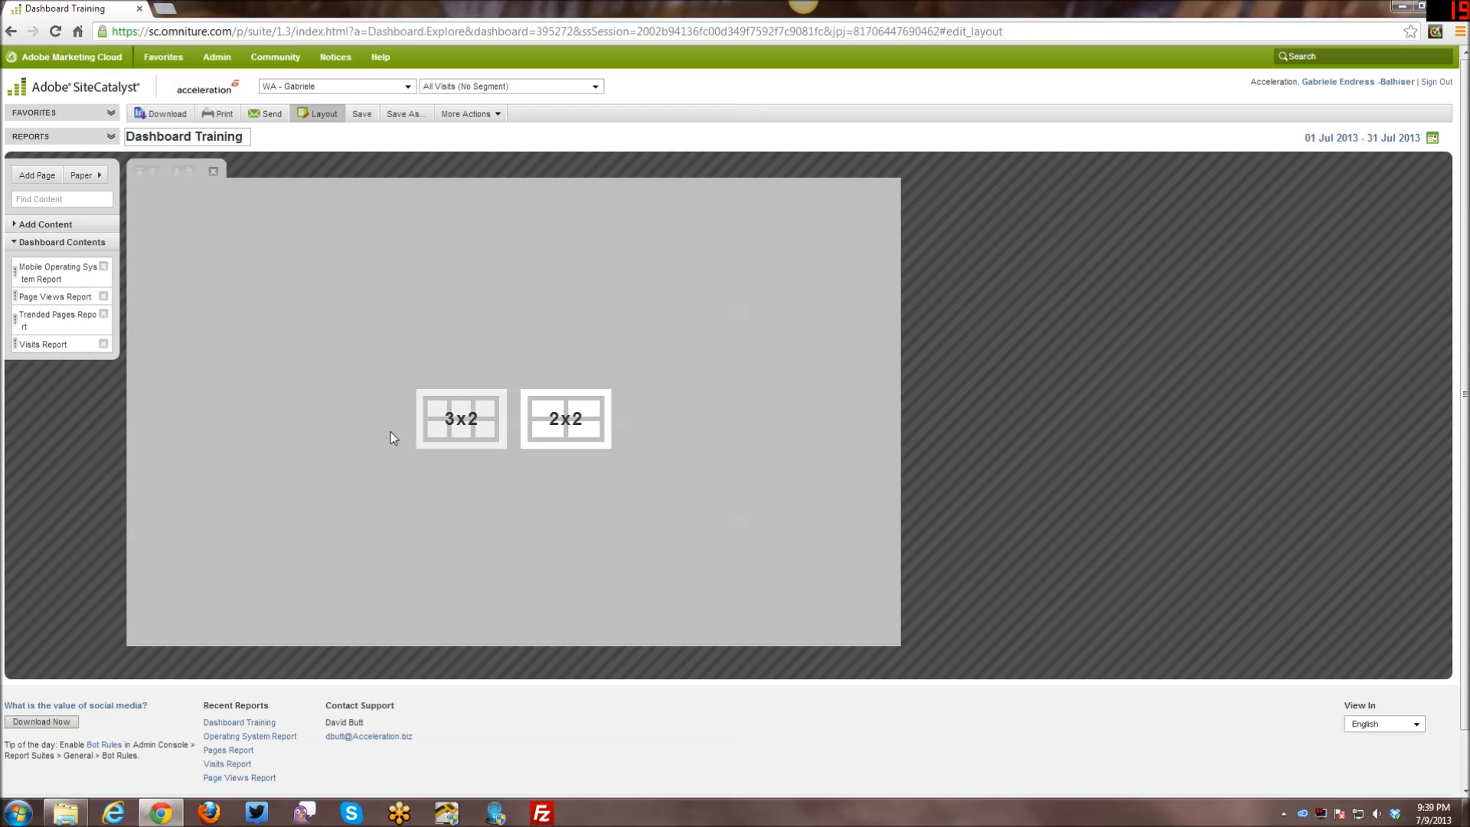
Lay out the first page as a 2x2 grid with the Page Views, Visits, Trended Pages and Mobile Operating System reportlets.
{"action": "left_click", "coordinate": [563, 433]}
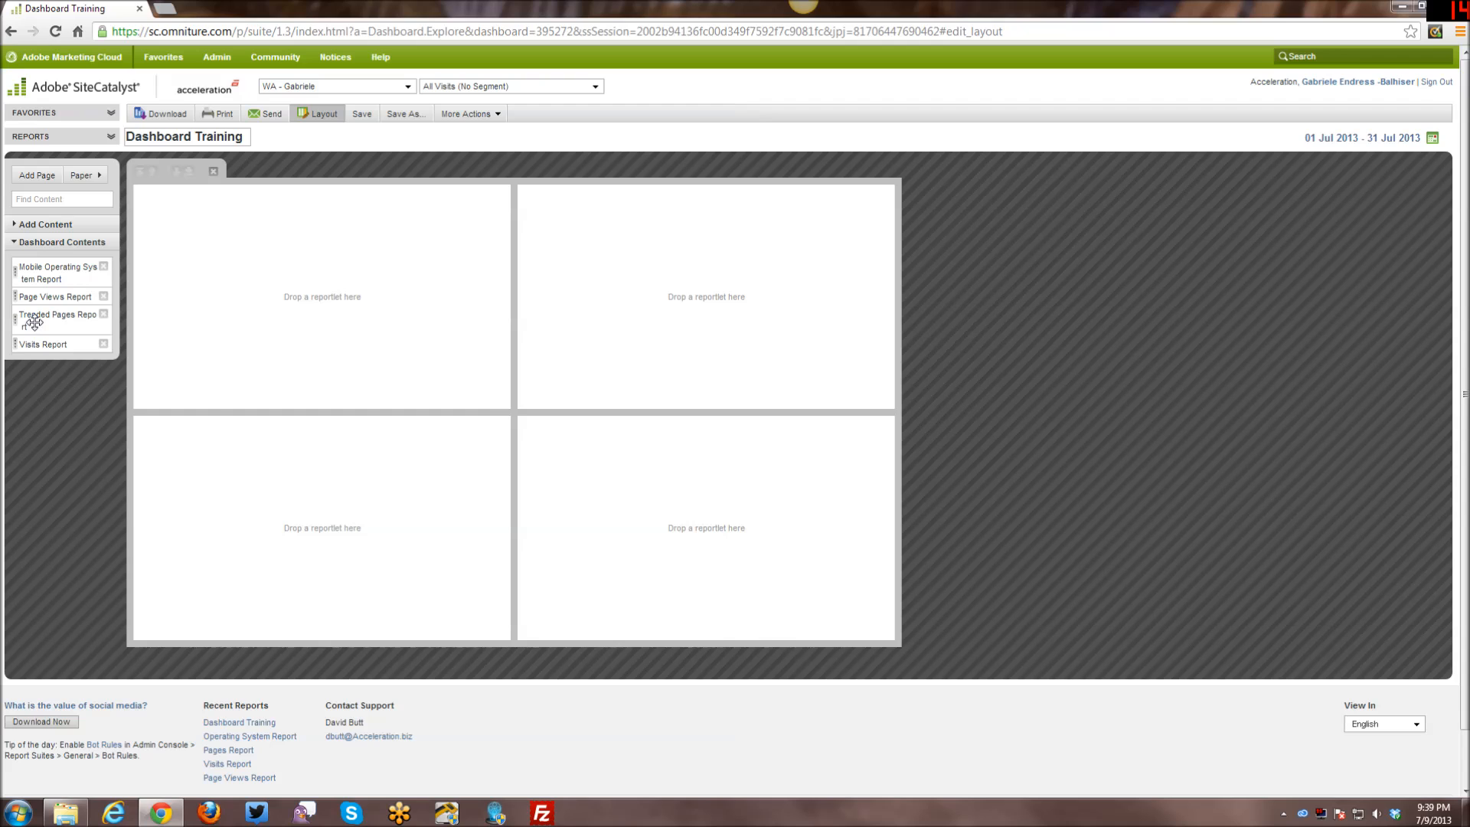
{"action": "left_click_drag", "start_coordinate": [25, 298], "coordinate": [245, 291]}
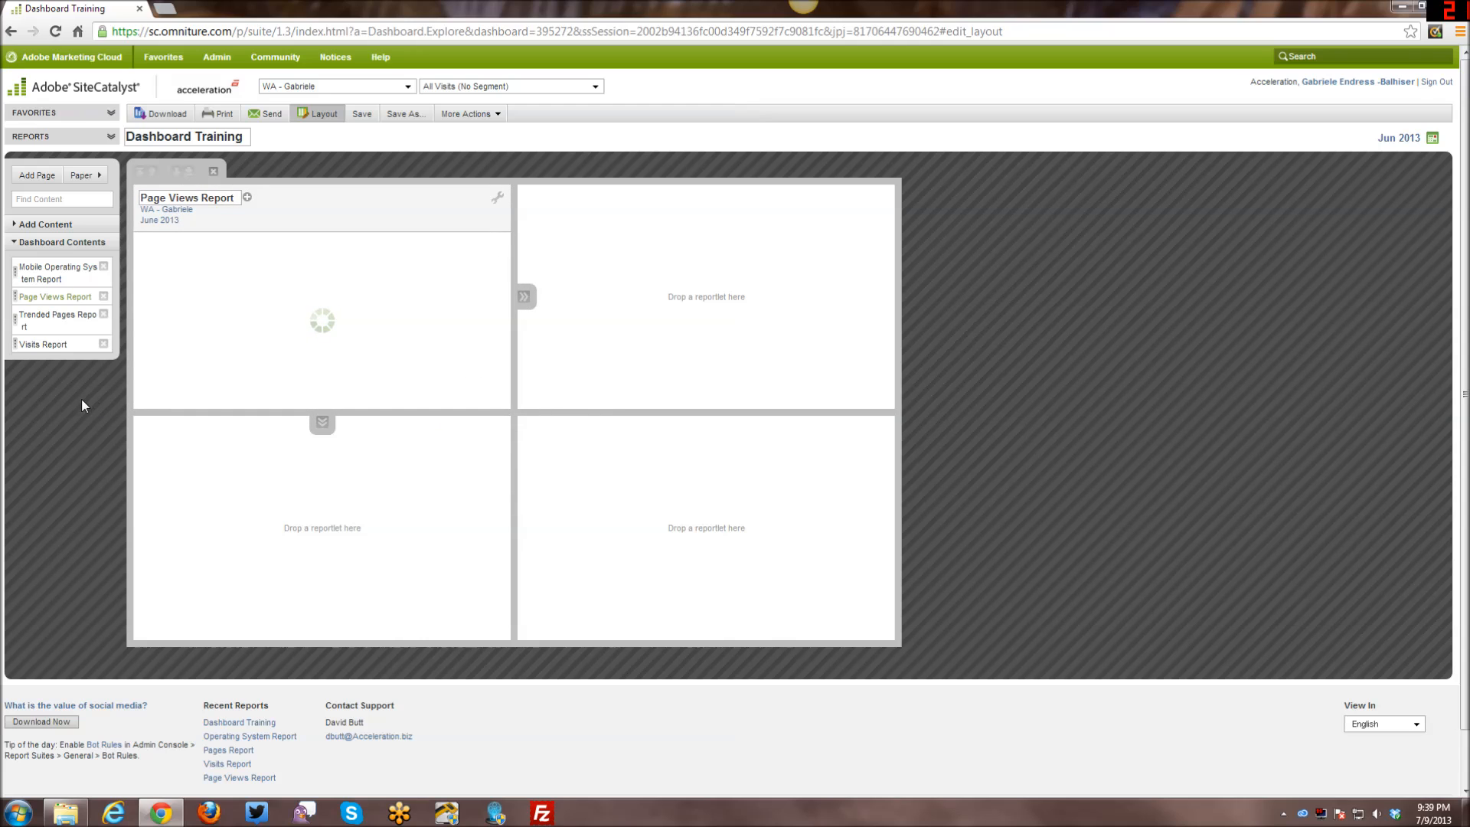
{"action": "left_click_drag", "start_coordinate": [69, 351], "coordinate": [574, 260]}
{"action": "left_click_drag", "start_coordinate": [61, 315], "coordinate": [215, 464]}
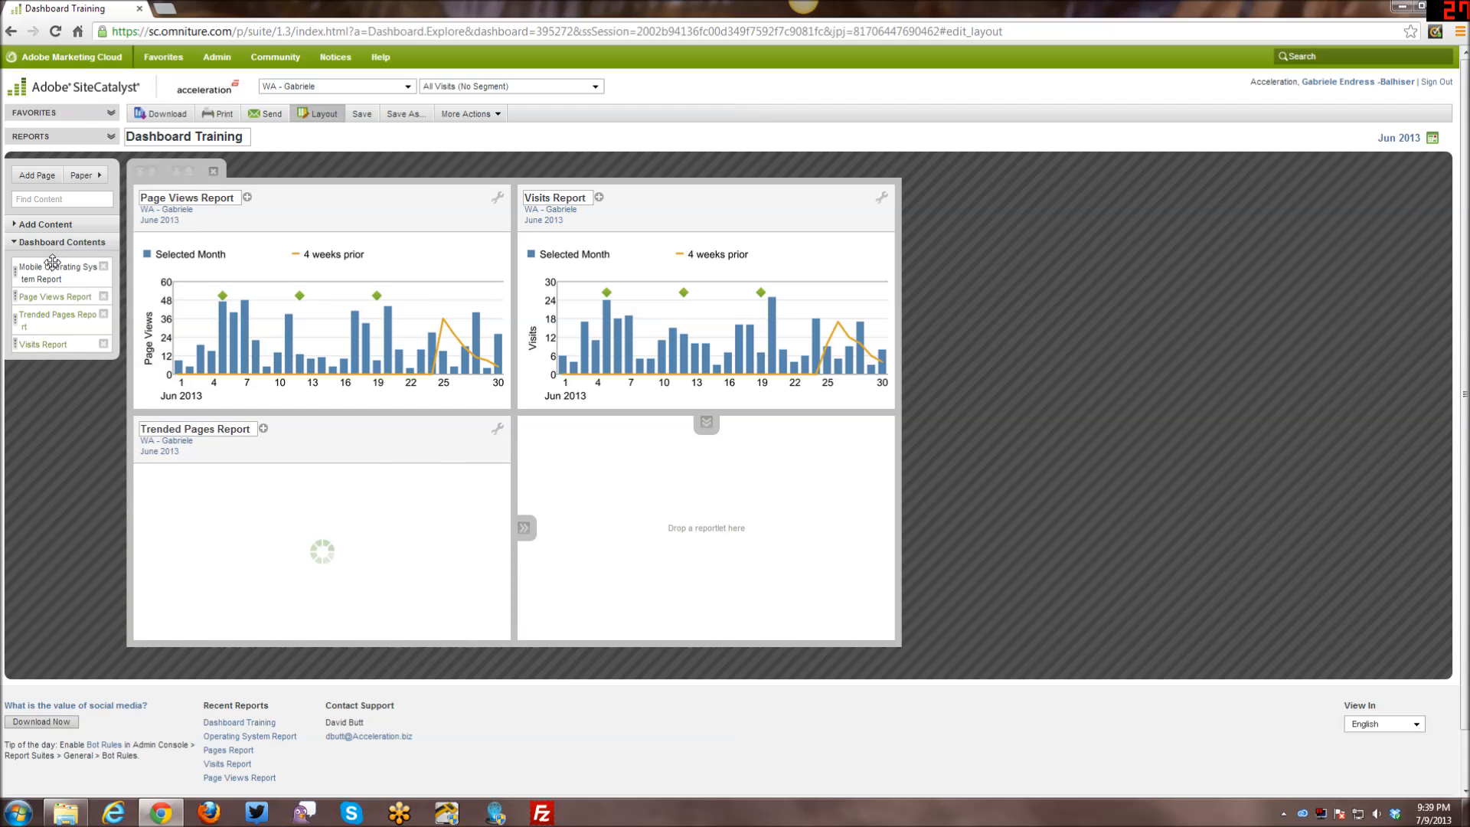
{"action": "left_click_drag", "start_coordinate": [97, 288], "coordinate": [536, 444]}
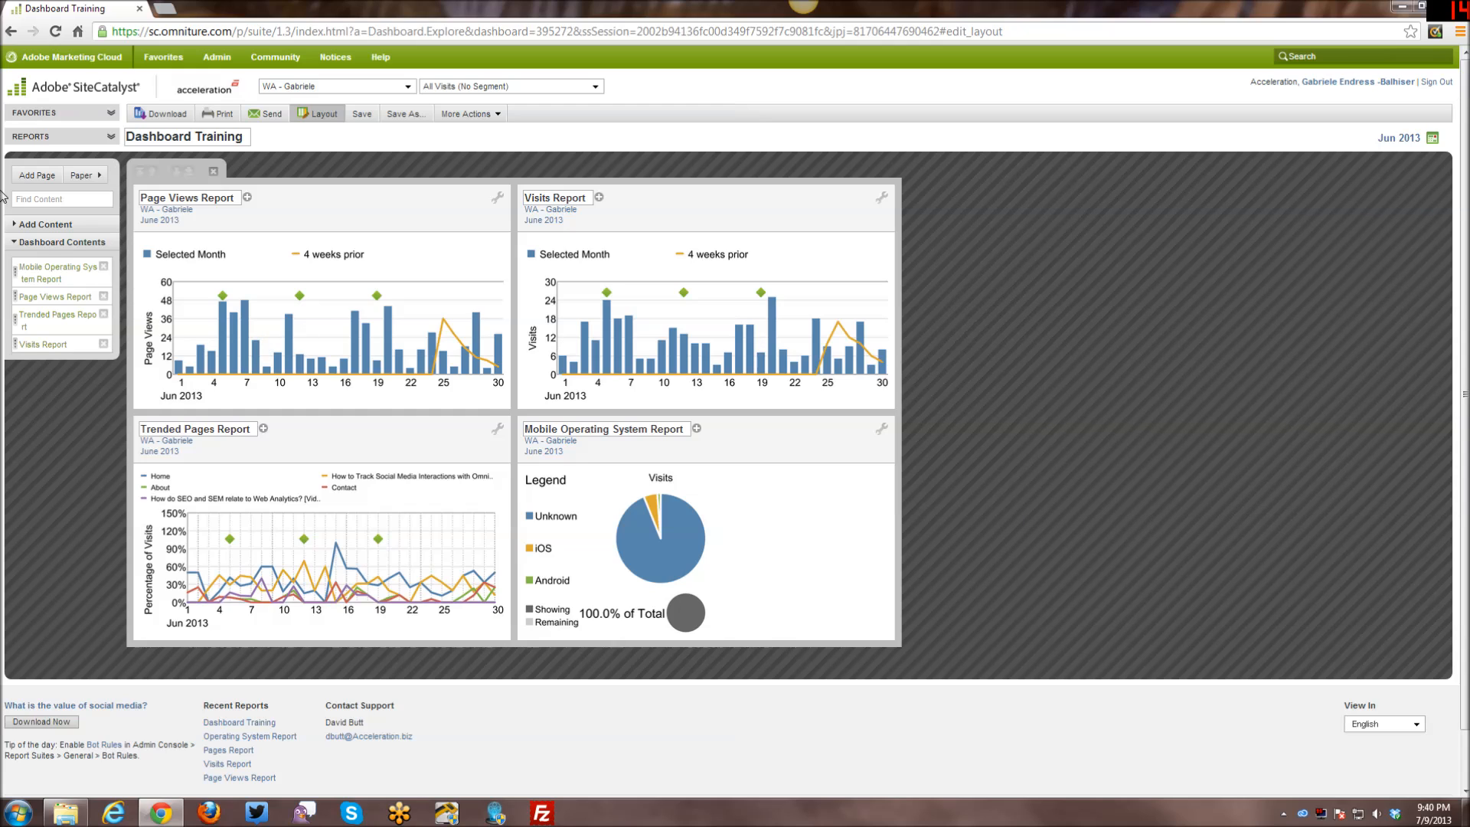
Add a second 2x2 page with the Page Views and Visits reportlets side by side, each extended down over both rows.
{"action": "left_click", "coordinate": [25, 176]}
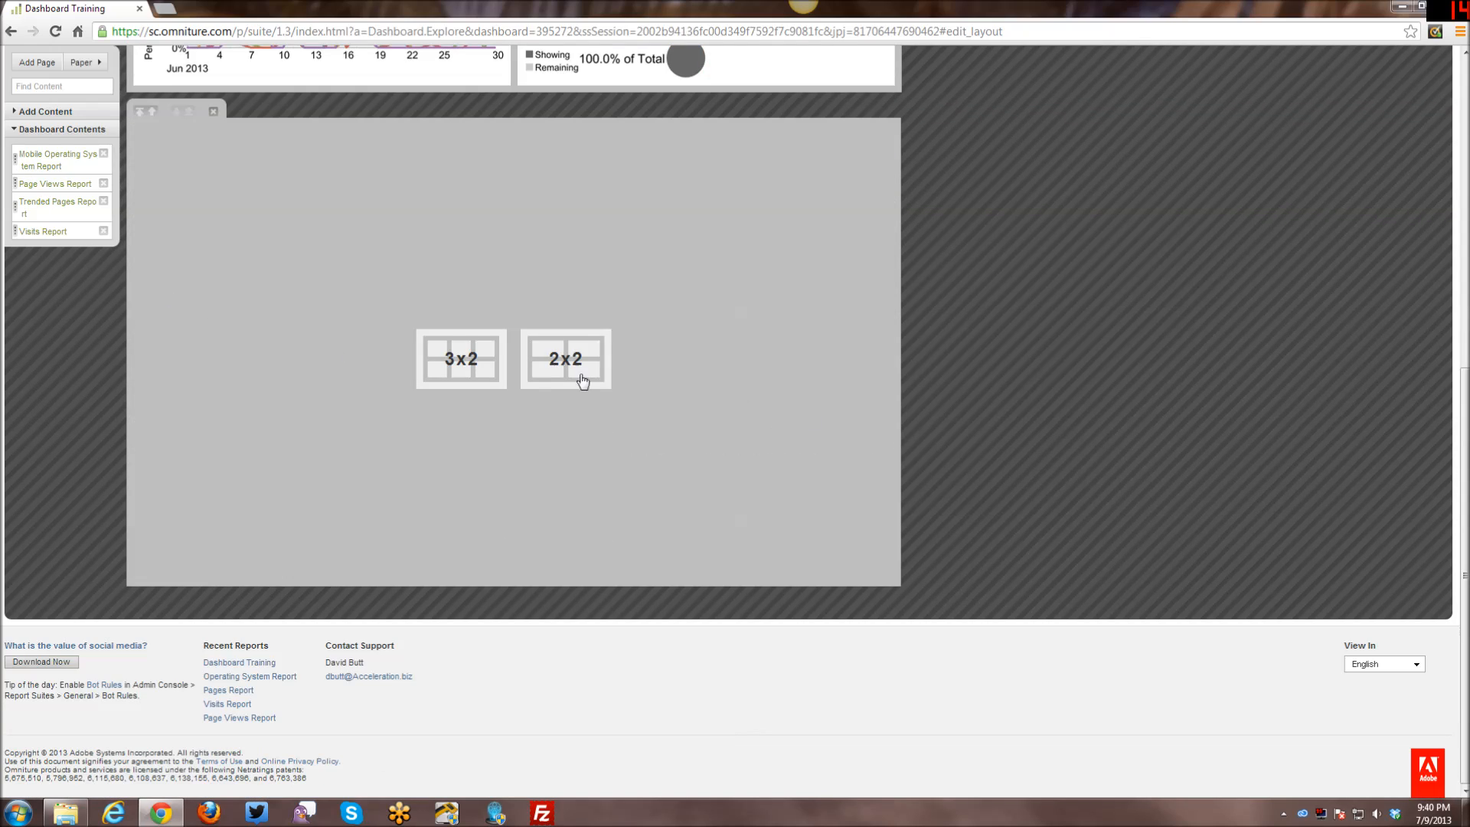
{"action": "left_click", "coordinate": [613, 391]}
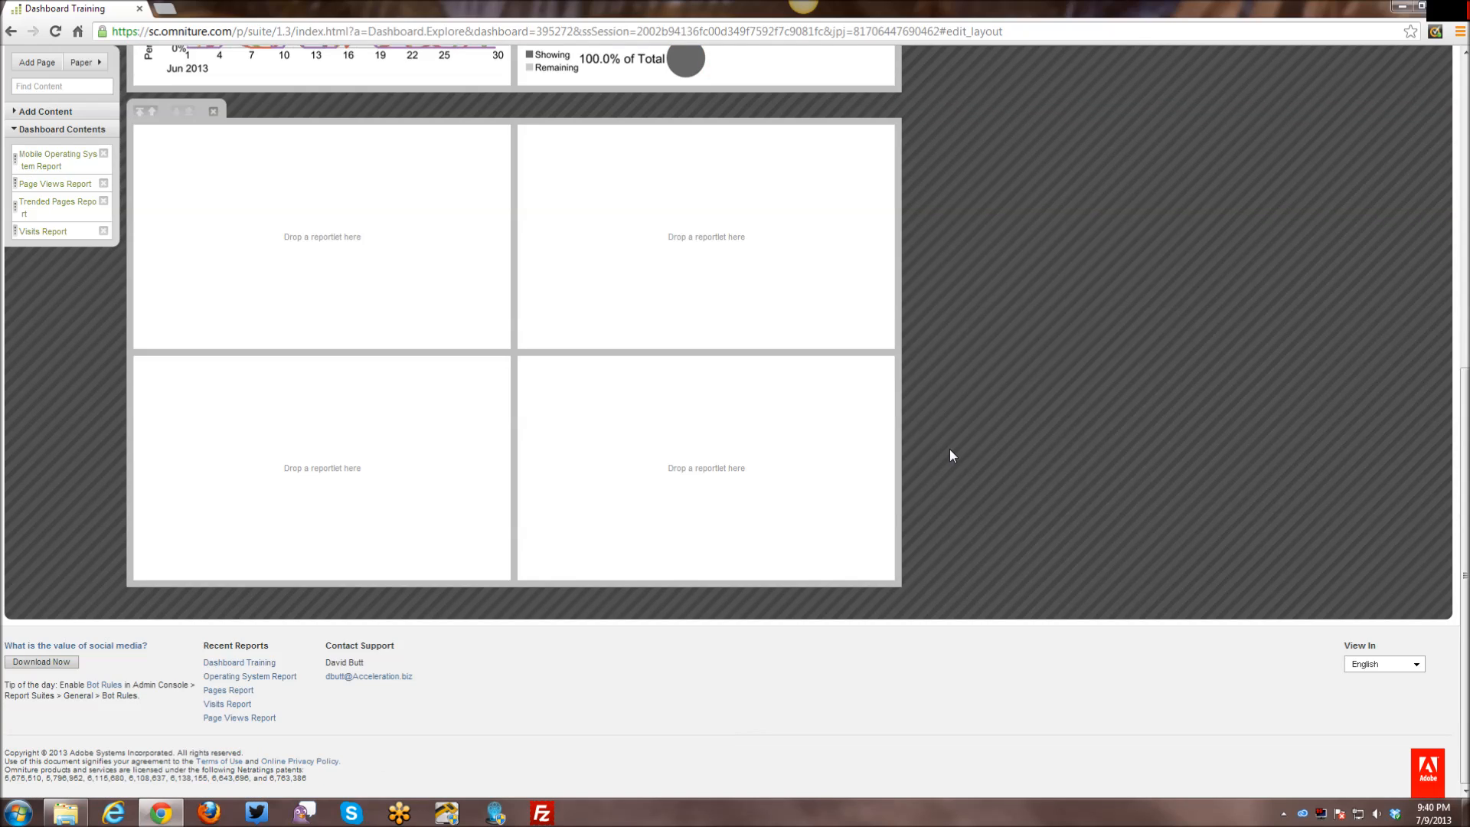
{"action": "left_click_drag", "start_coordinate": [42, 186], "coordinate": [187, 211]}
{"action": "left_click_drag", "start_coordinate": [44, 231], "coordinate": [677, 203]}
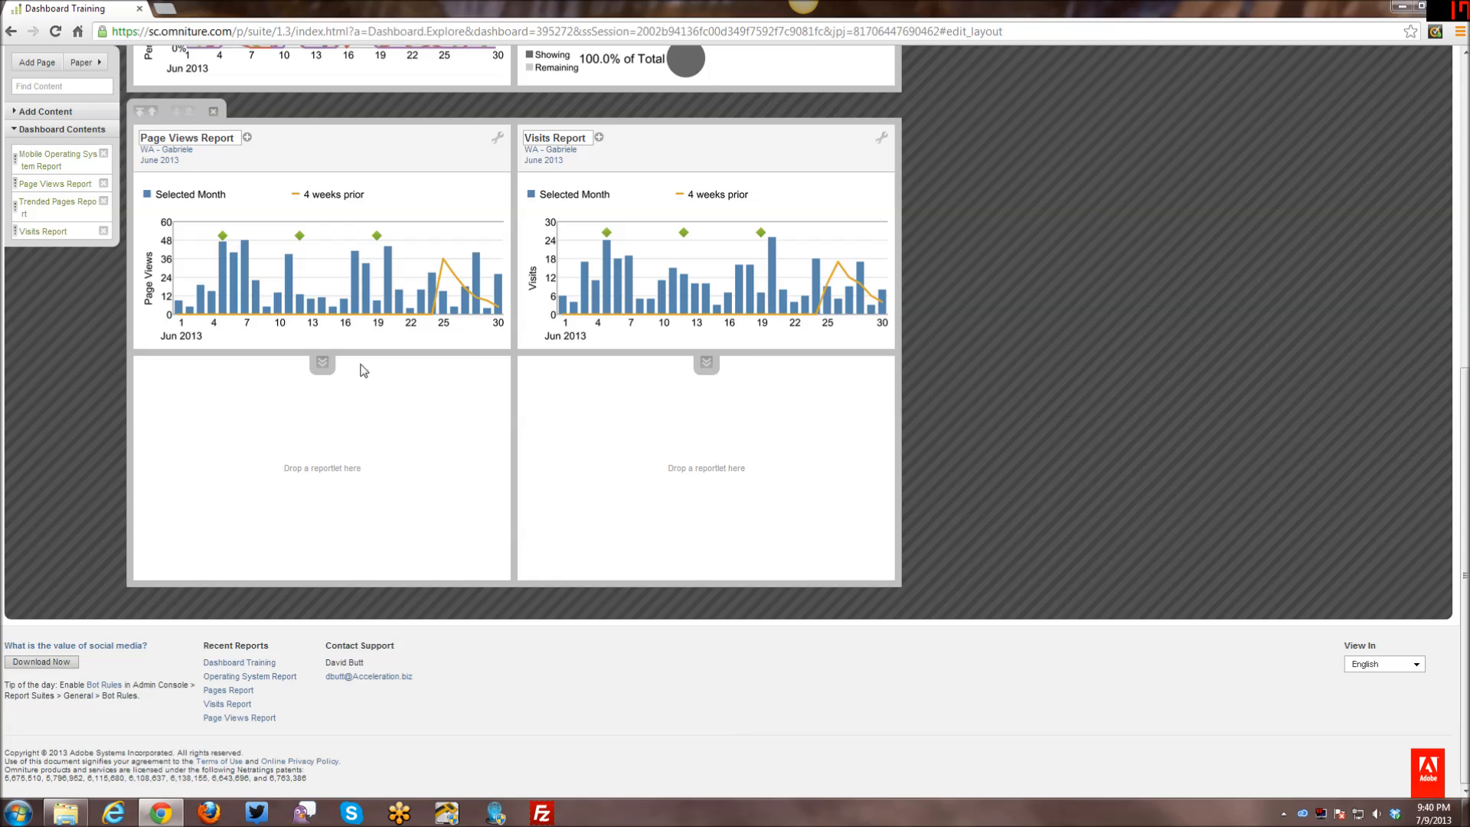
{"action": "left_click", "coordinate": [320, 362]}
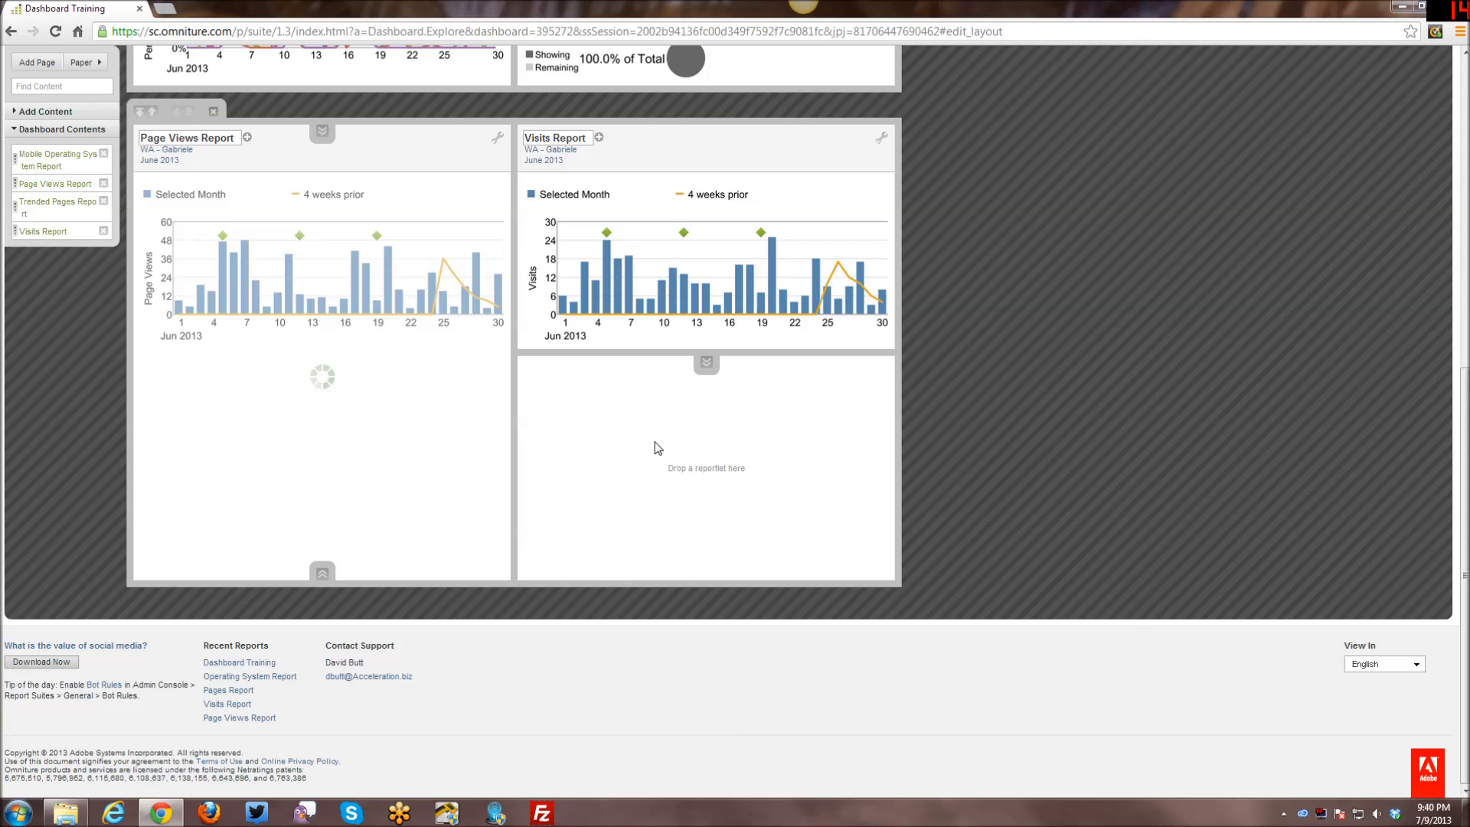
{"action": "left_click", "coordinate": [706, 363]}
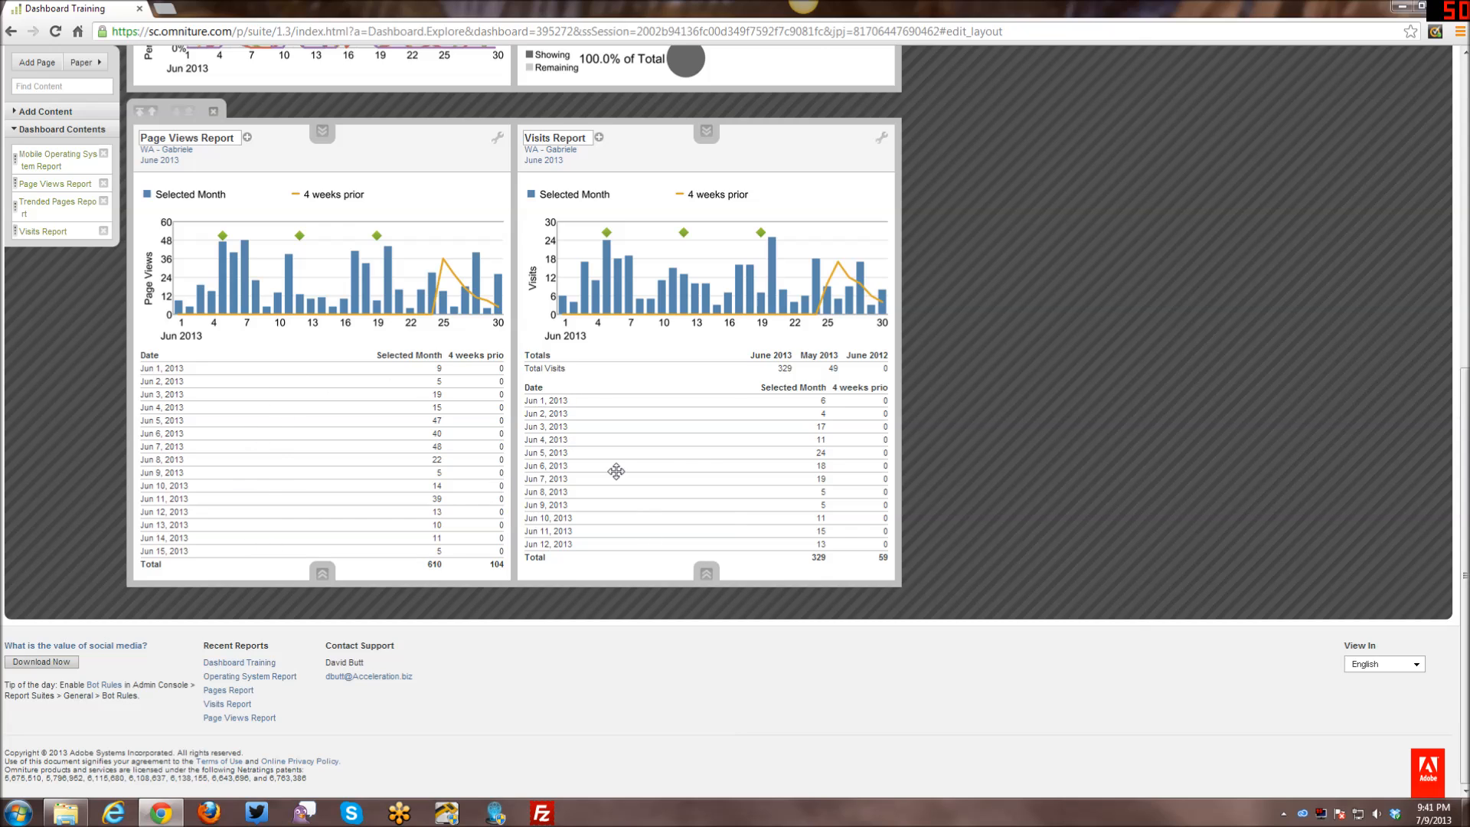
Add a third 2x2 page and place the Trended Pages reportlet on it, extended across all four cells.
{"action": "scroll", "coordinate": [645, 469], "scroll_direction": "up", "scroll_amount": 1}
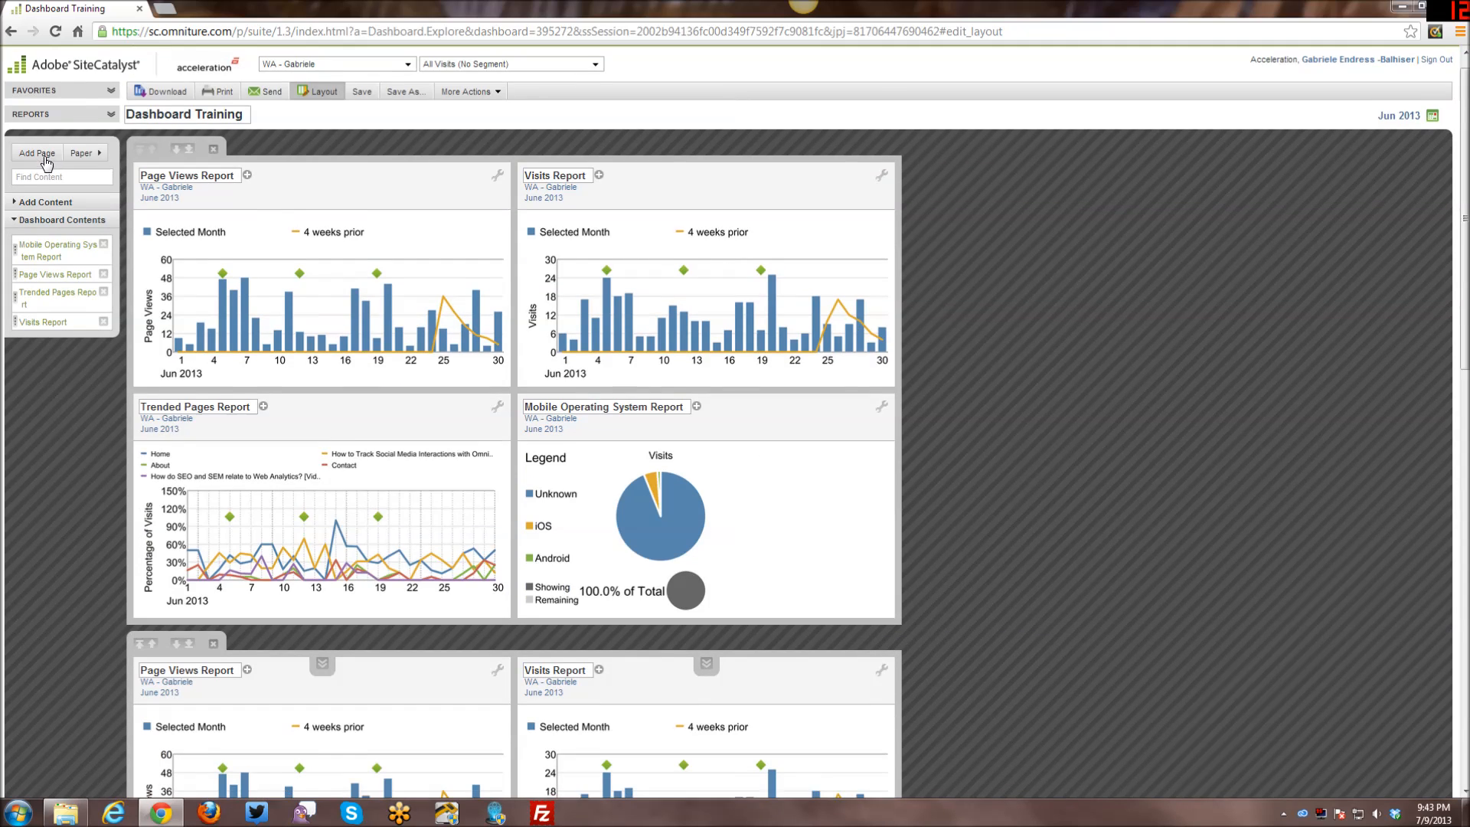
{"action": "left_click", "coordinate": [46, 163]}
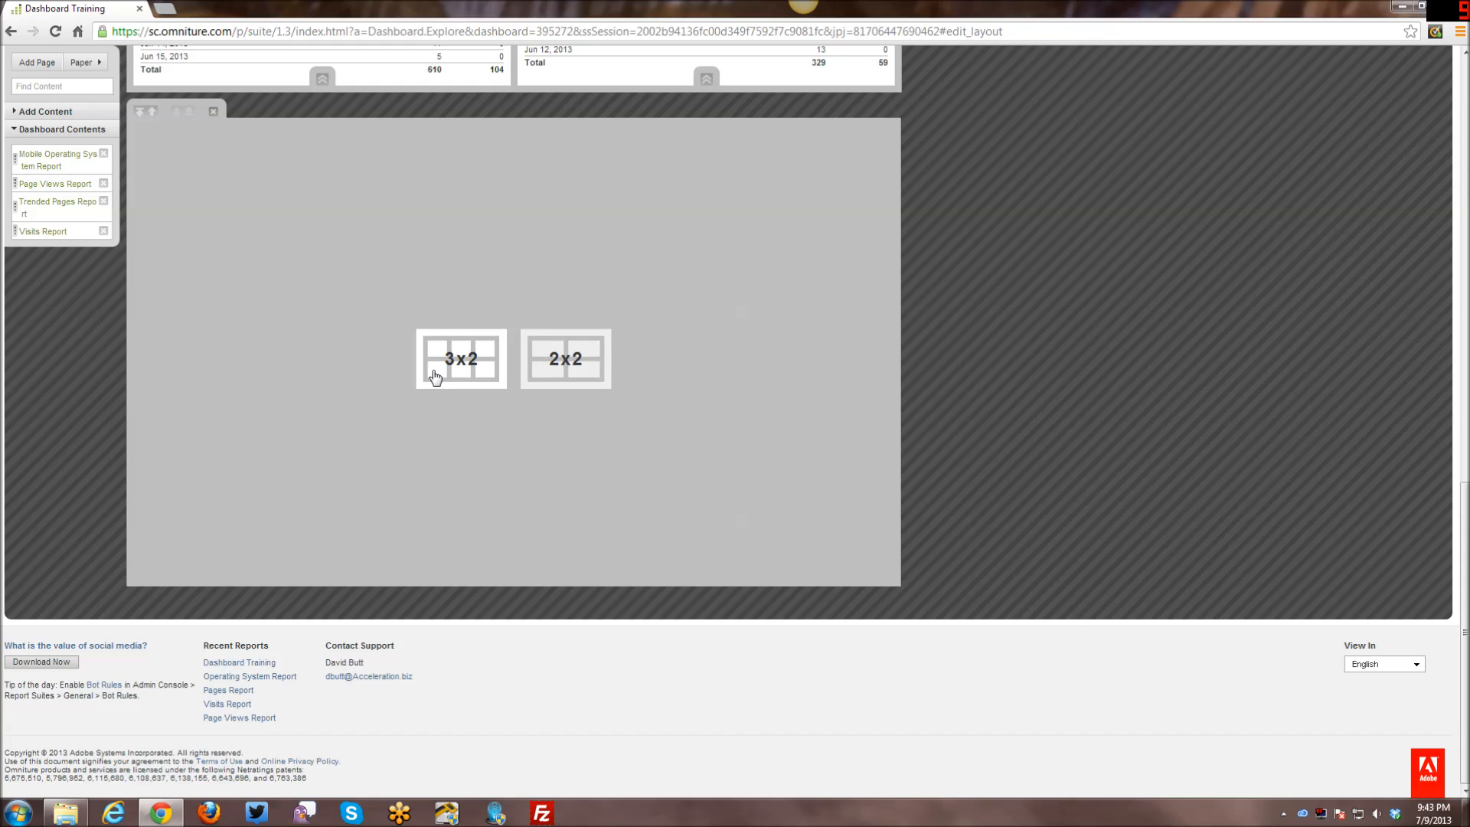
{"action": "left_click", "coordinate": [542, 379]}
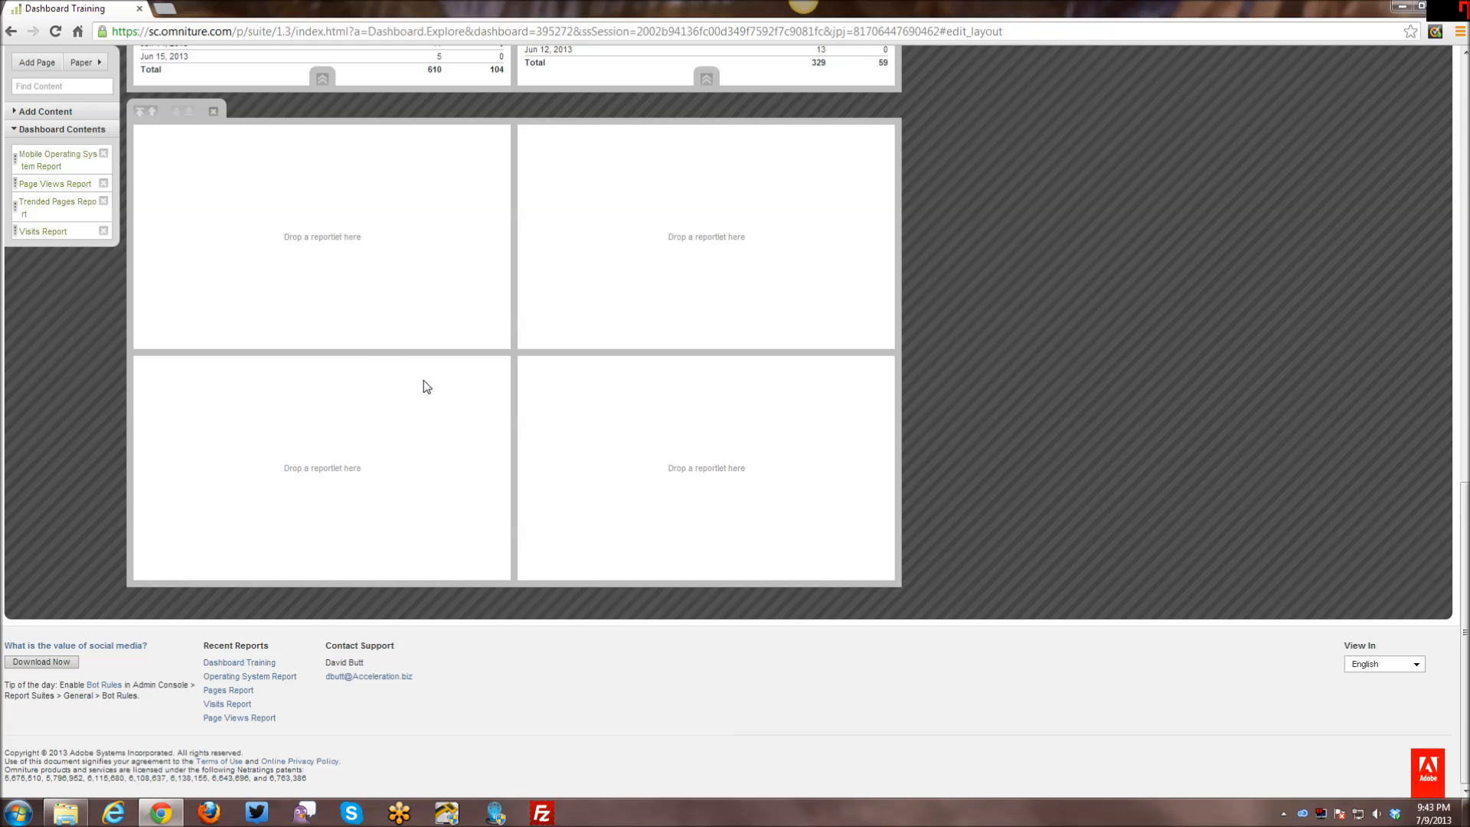
{"action": "left_click_drag", "start_coordinate": [45, 183], "coordinate": [318, 226]}
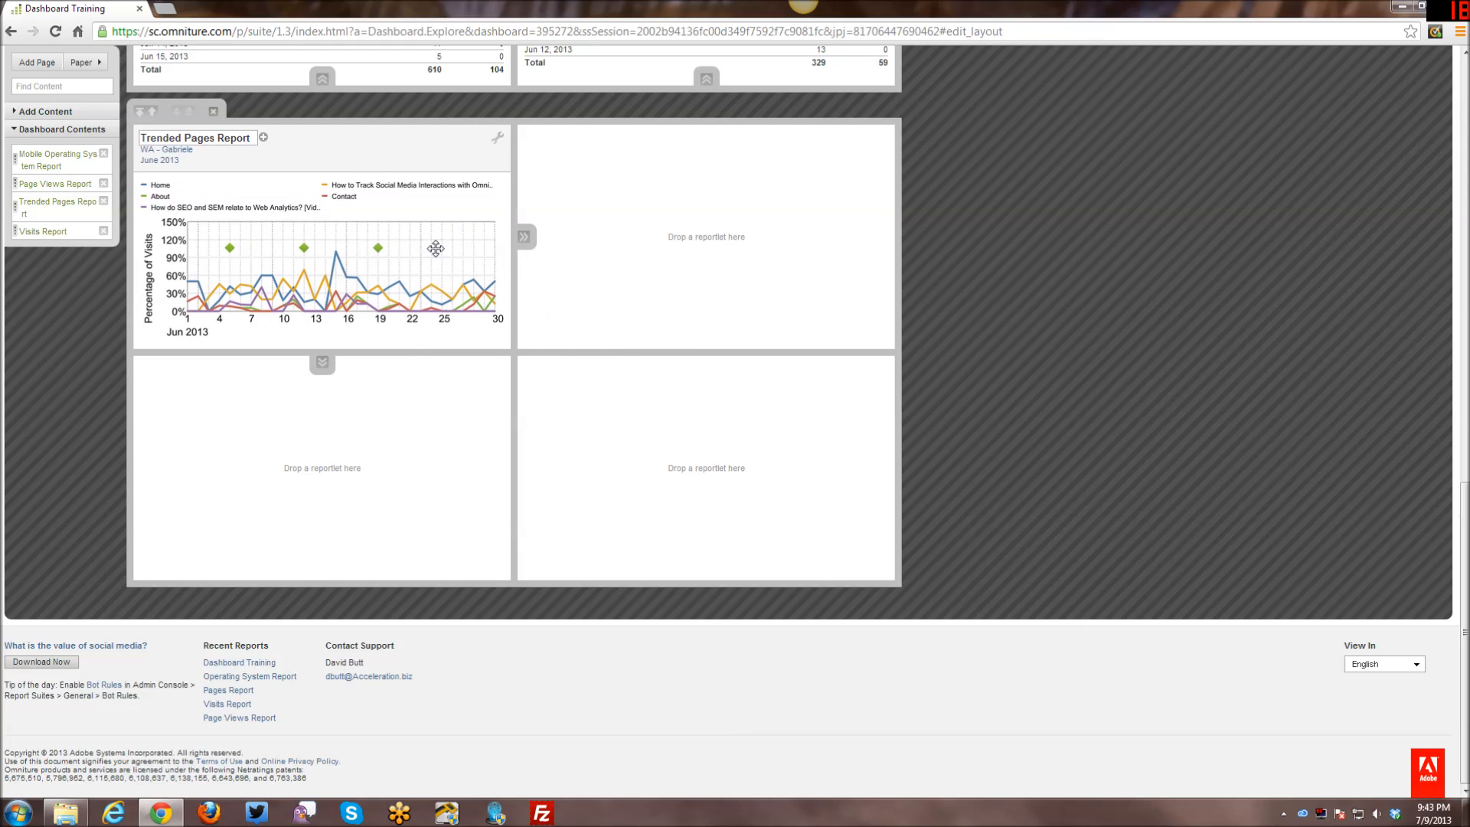
{"action": "left_click", "coordinate": [523, 238]}
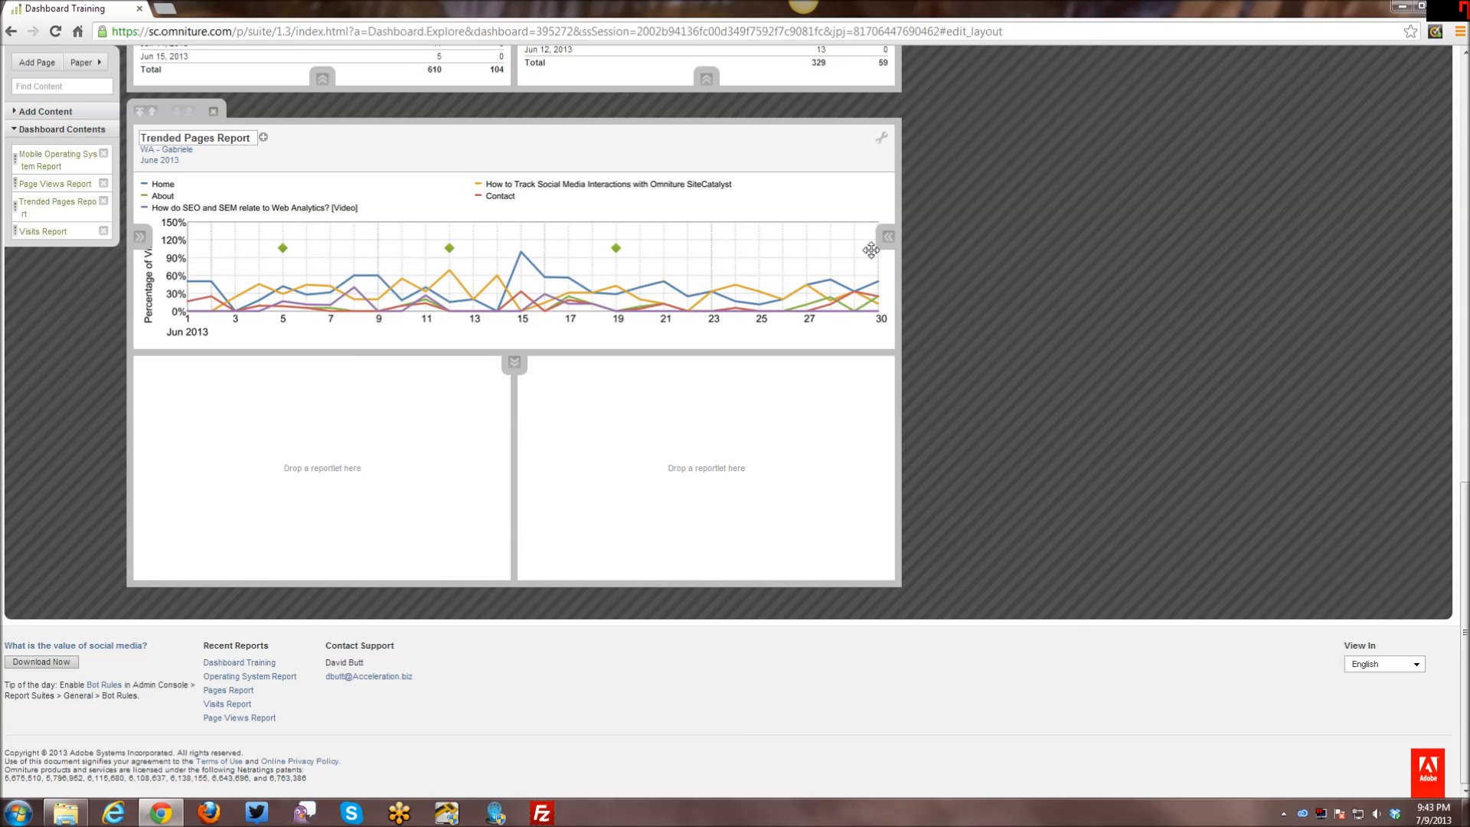
{"action": "left_click", "coordinate": [514, 363]}
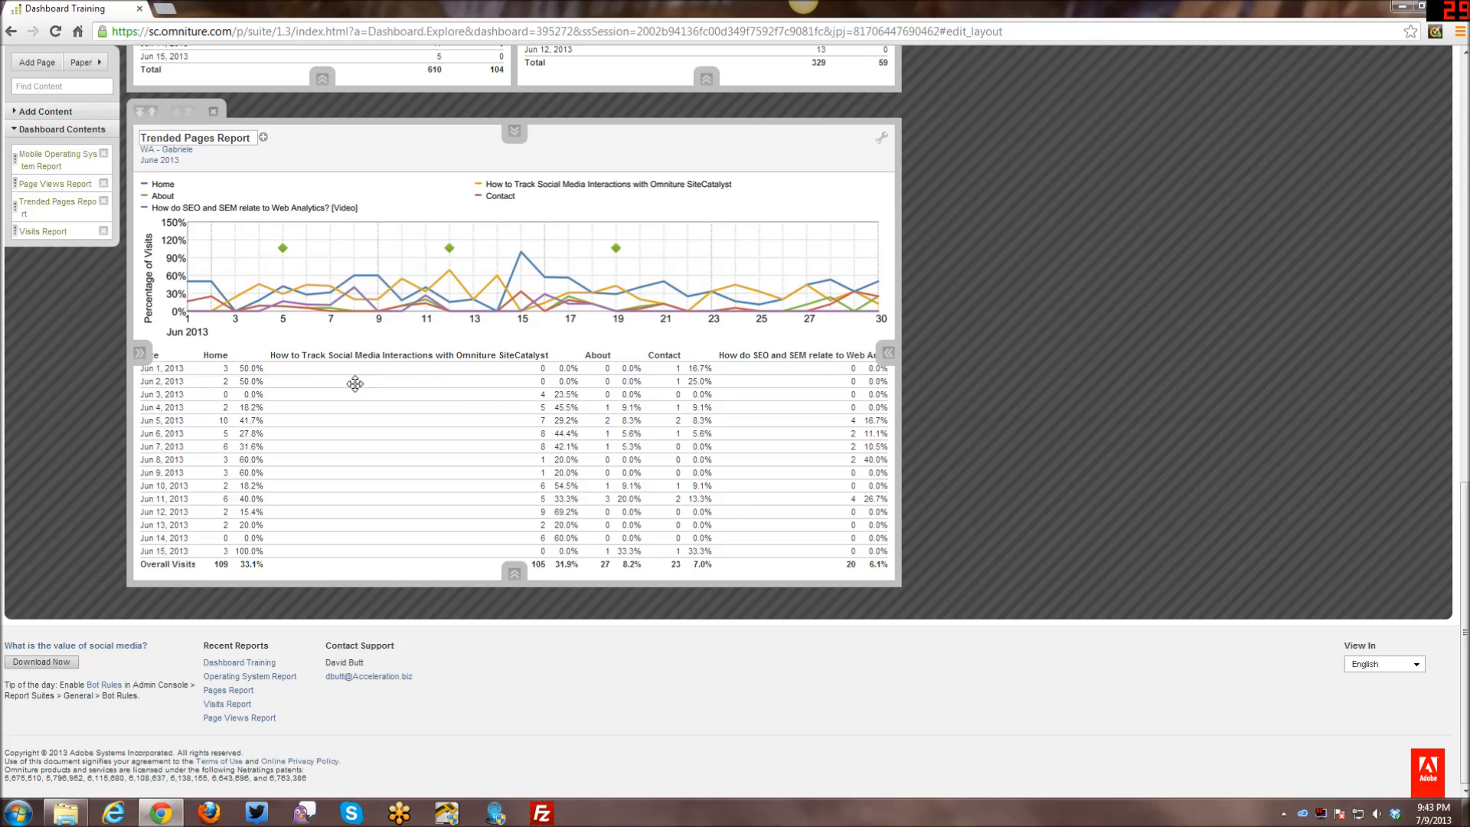
Try narrowing the Trended Pages reportlet on the third page to one column, and widen it back across both columns.
{"action": "scroll", "coordinate": [929, 473], "scroll_direction": "up", "scroll_amount": 2}
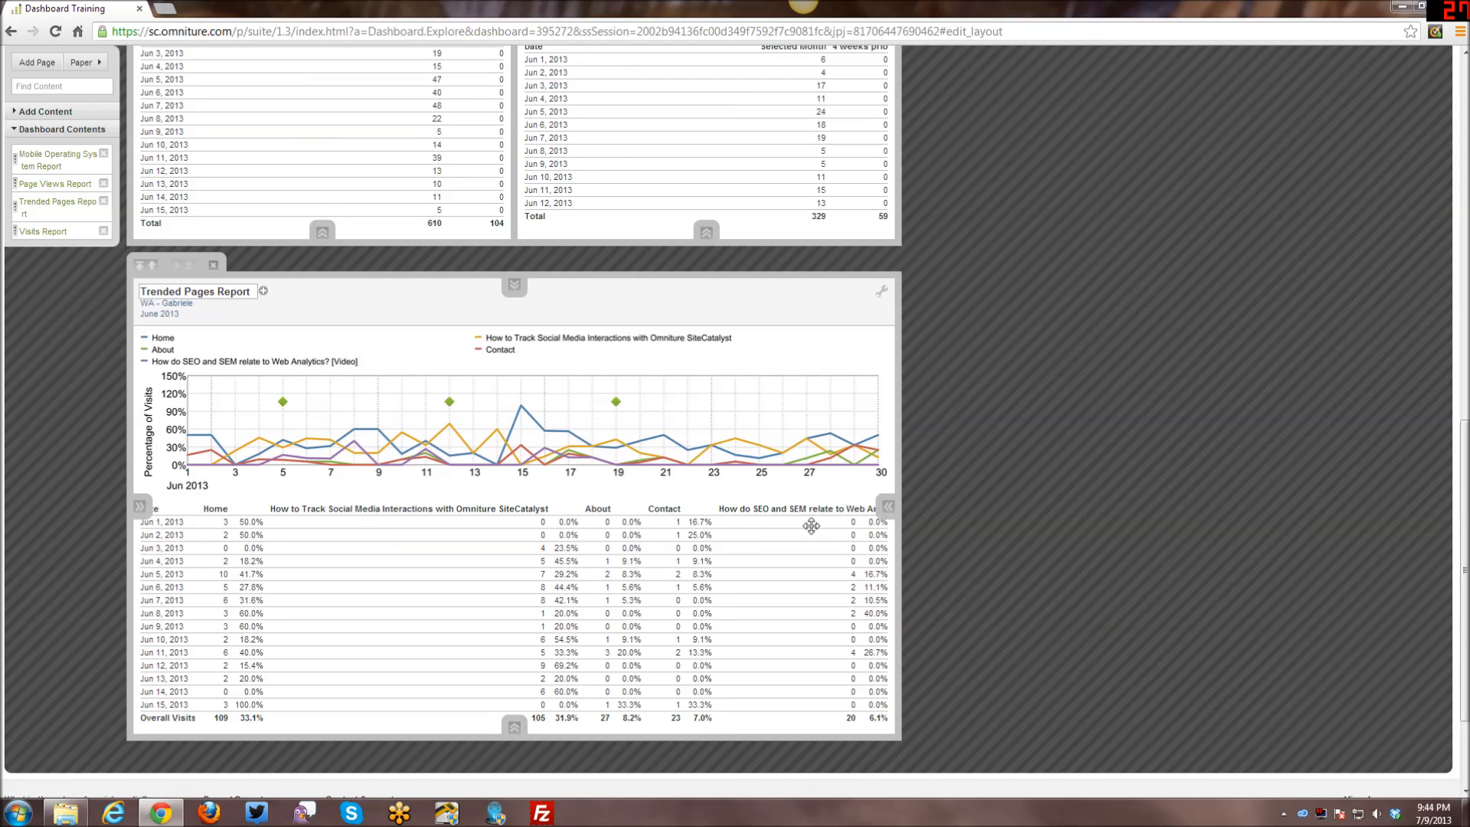
{"action": "left_click", "coordinate": [888, 506]}
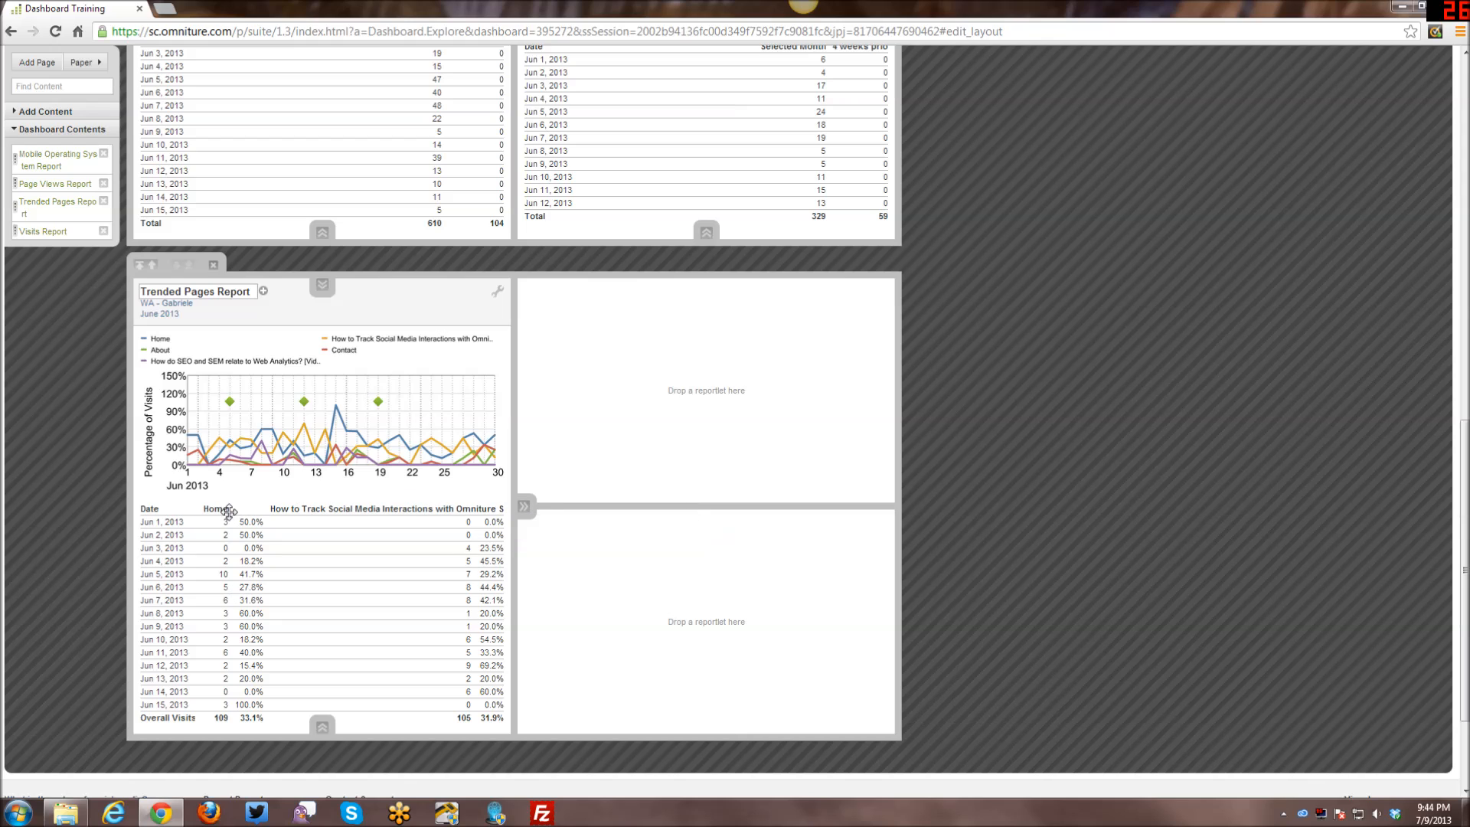
{"action": "left_click", "coordinate": [524, 508]}
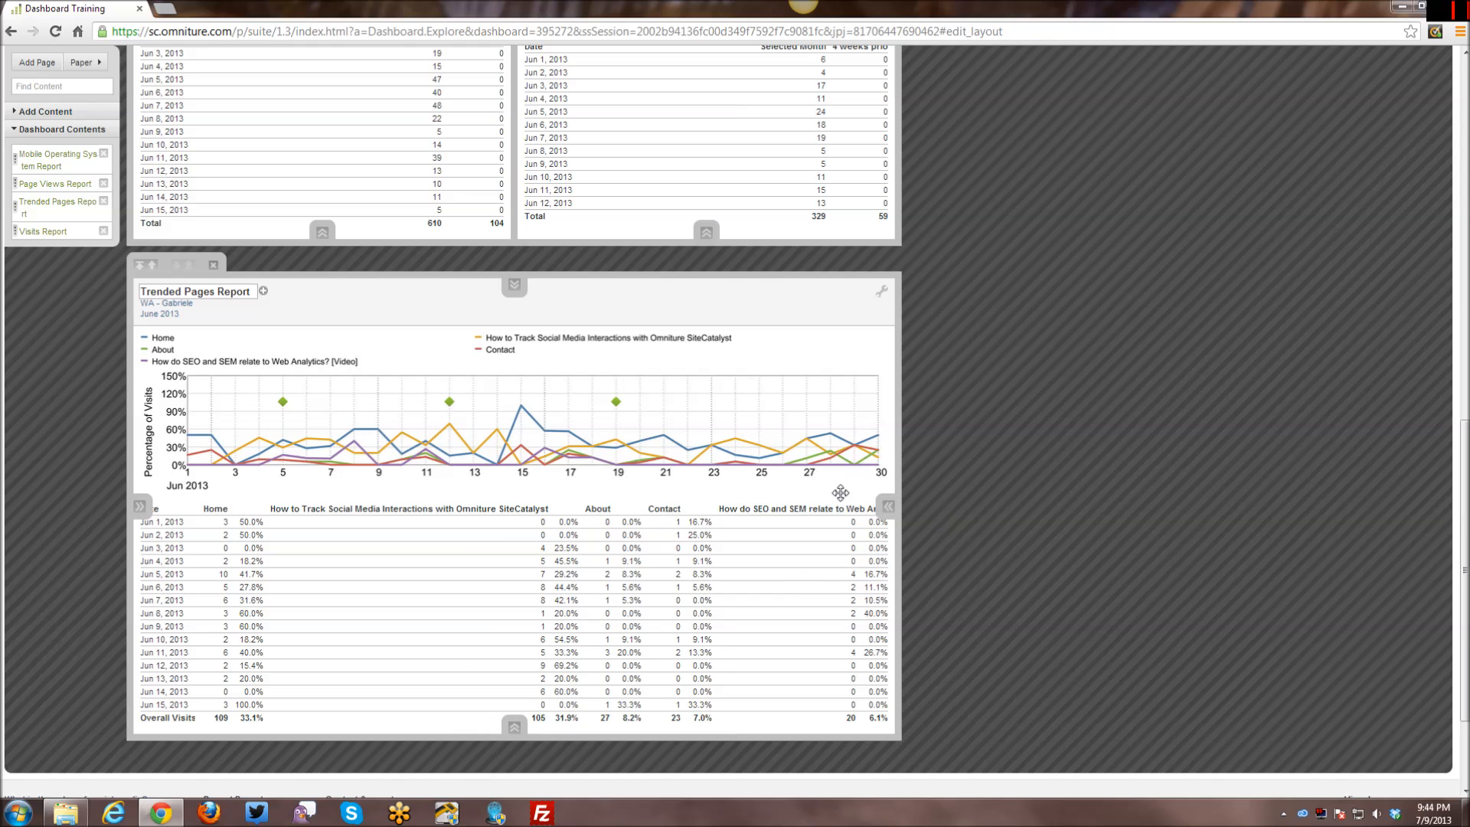
Add a fourth page with a 2x2 grid and list the Data Content items among the custom reportlets.
{"action": "scroll", "coordinate": [833, 498], "scroll_direction": "up", "scroll_amount": 4}
{"action": "scroll", "coordinate": [832, 498], "scroll_direction": "up", "scroll_amount": 2}
{"action": "scroll", "coordinate": [789, 490], "scroll_direction": "down", "scroll_amount": 4}
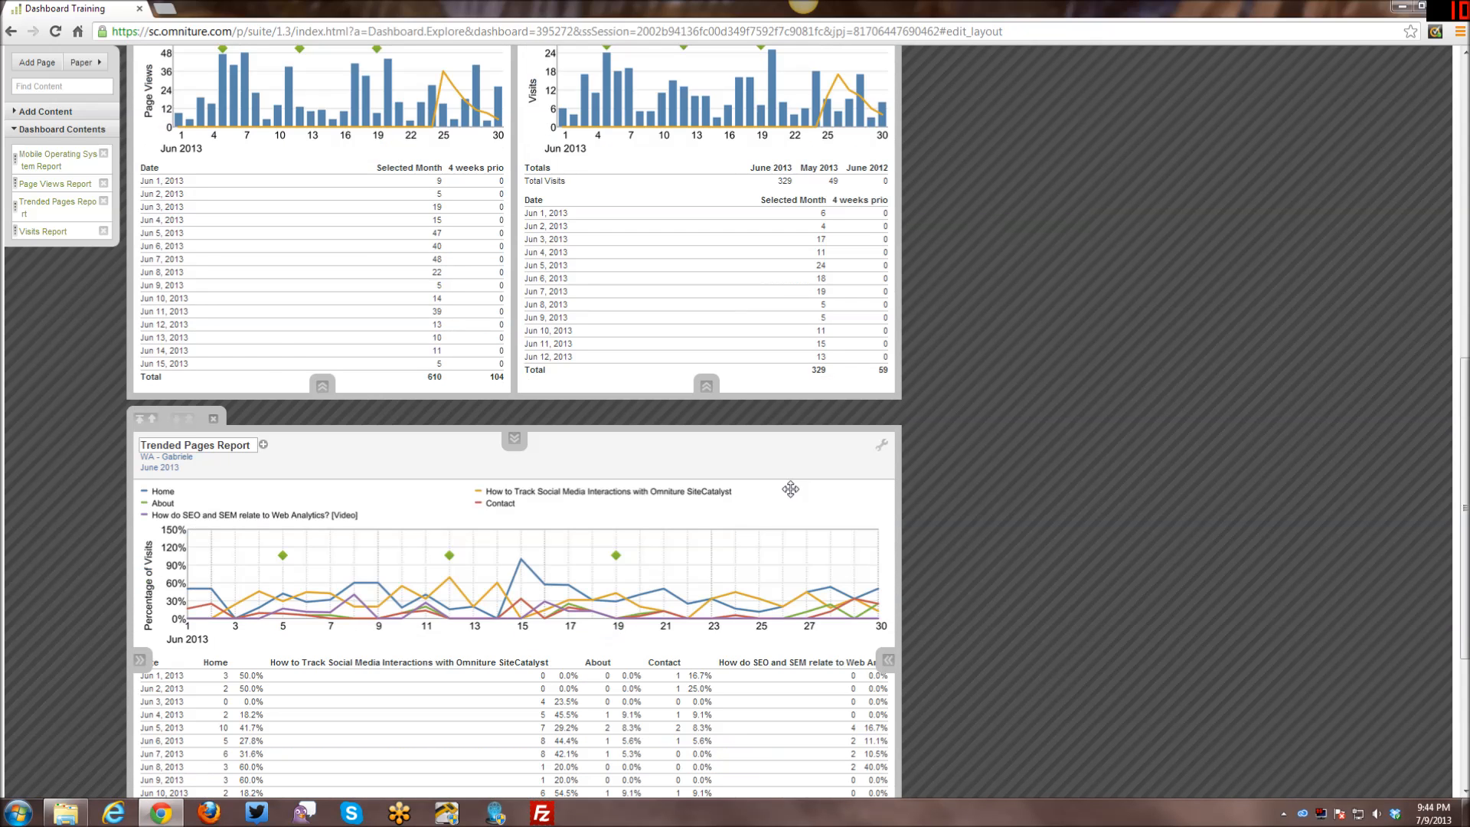
{"action": "scroll", "coordinate": [470, 496], "scroll_direction": "up", "scroll_amount": 3}
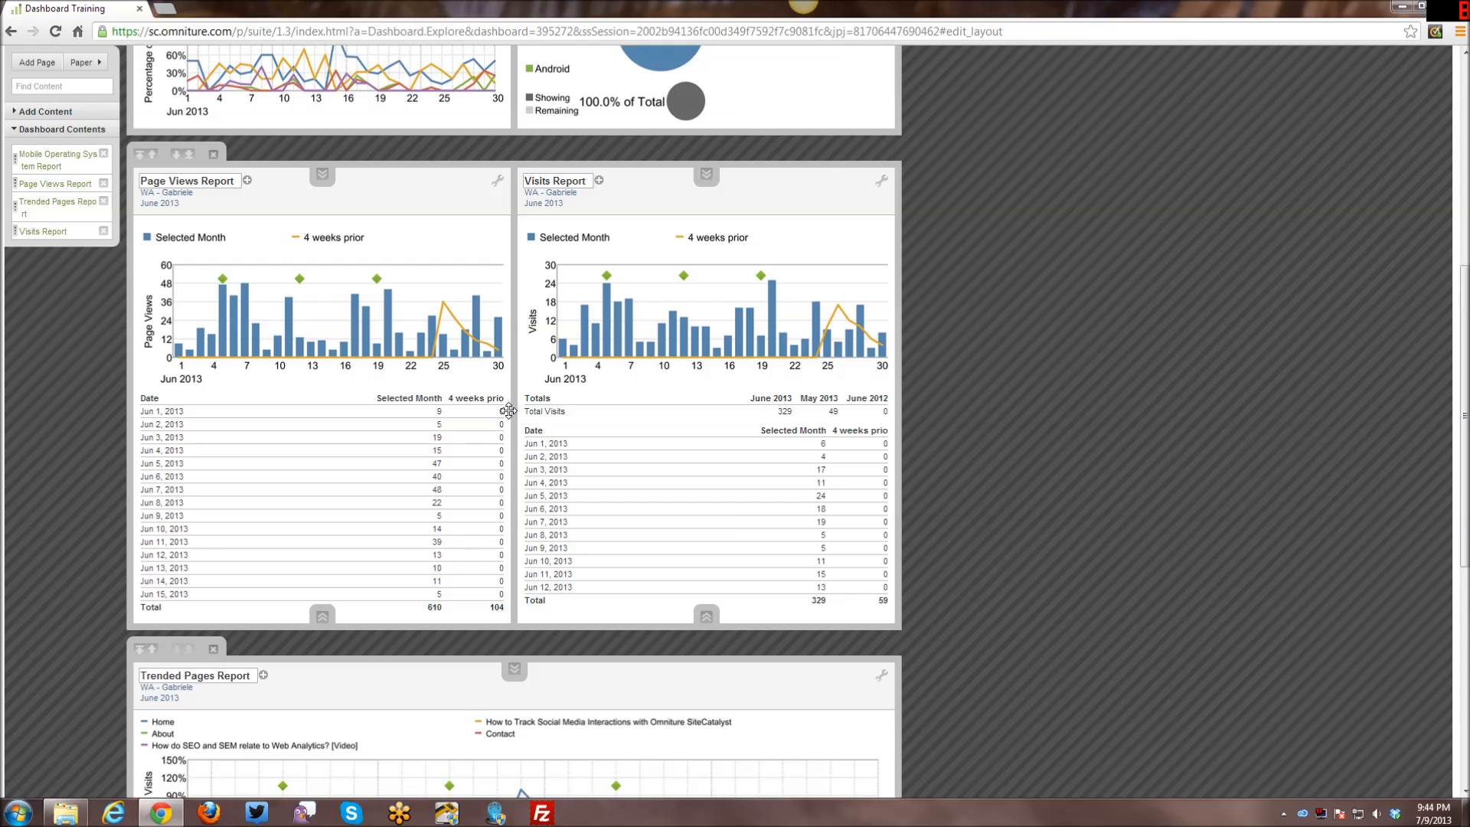
{"action": "scroll", "coordinate": [508, 411], "scroll_direction": "up", "scroll_amount": 7}
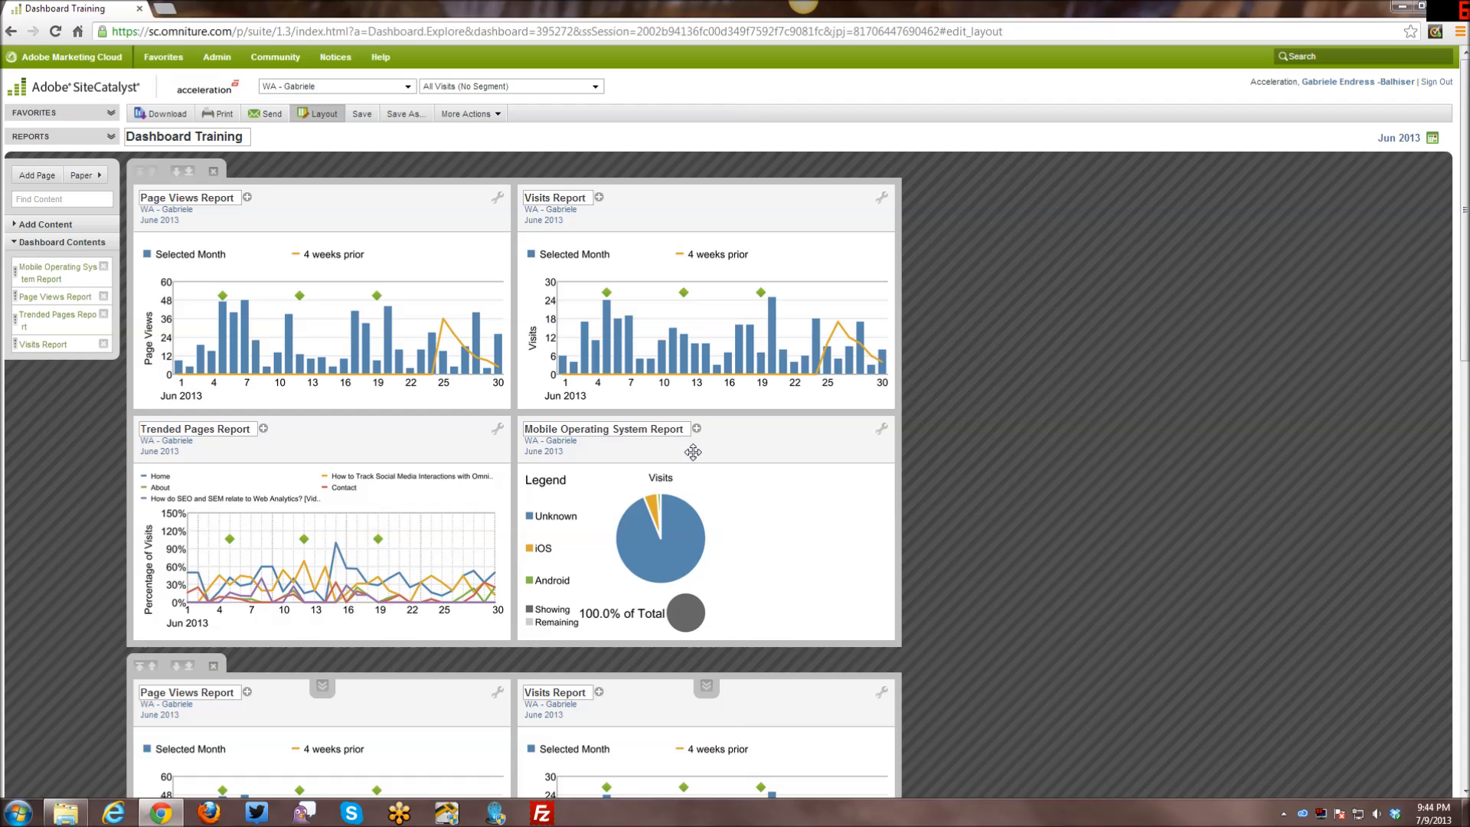
{"action": "left_click", "coordinate": [26, 175]}
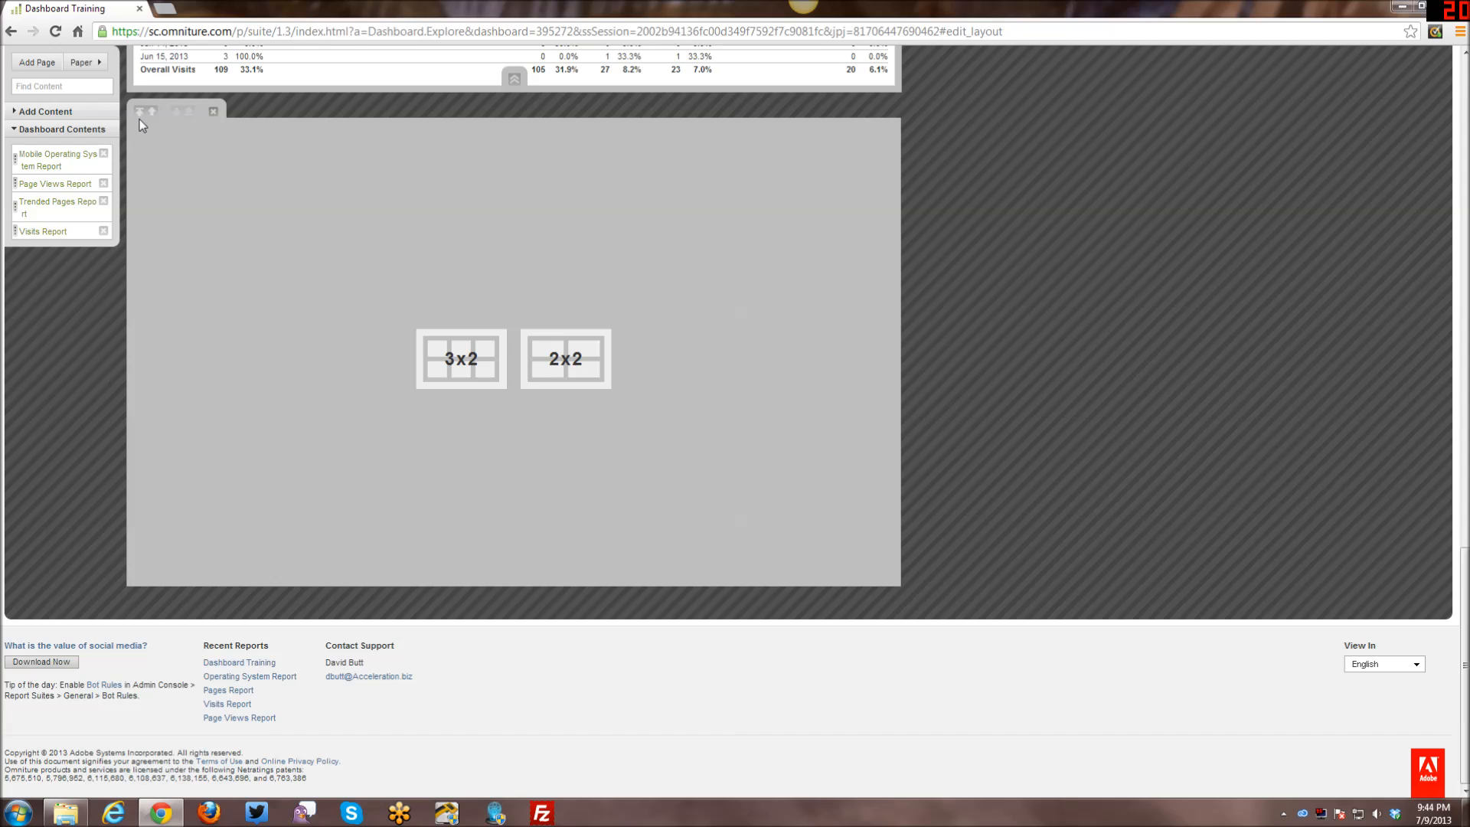
{"action": "left_click", "coordinate": [17, 114]}
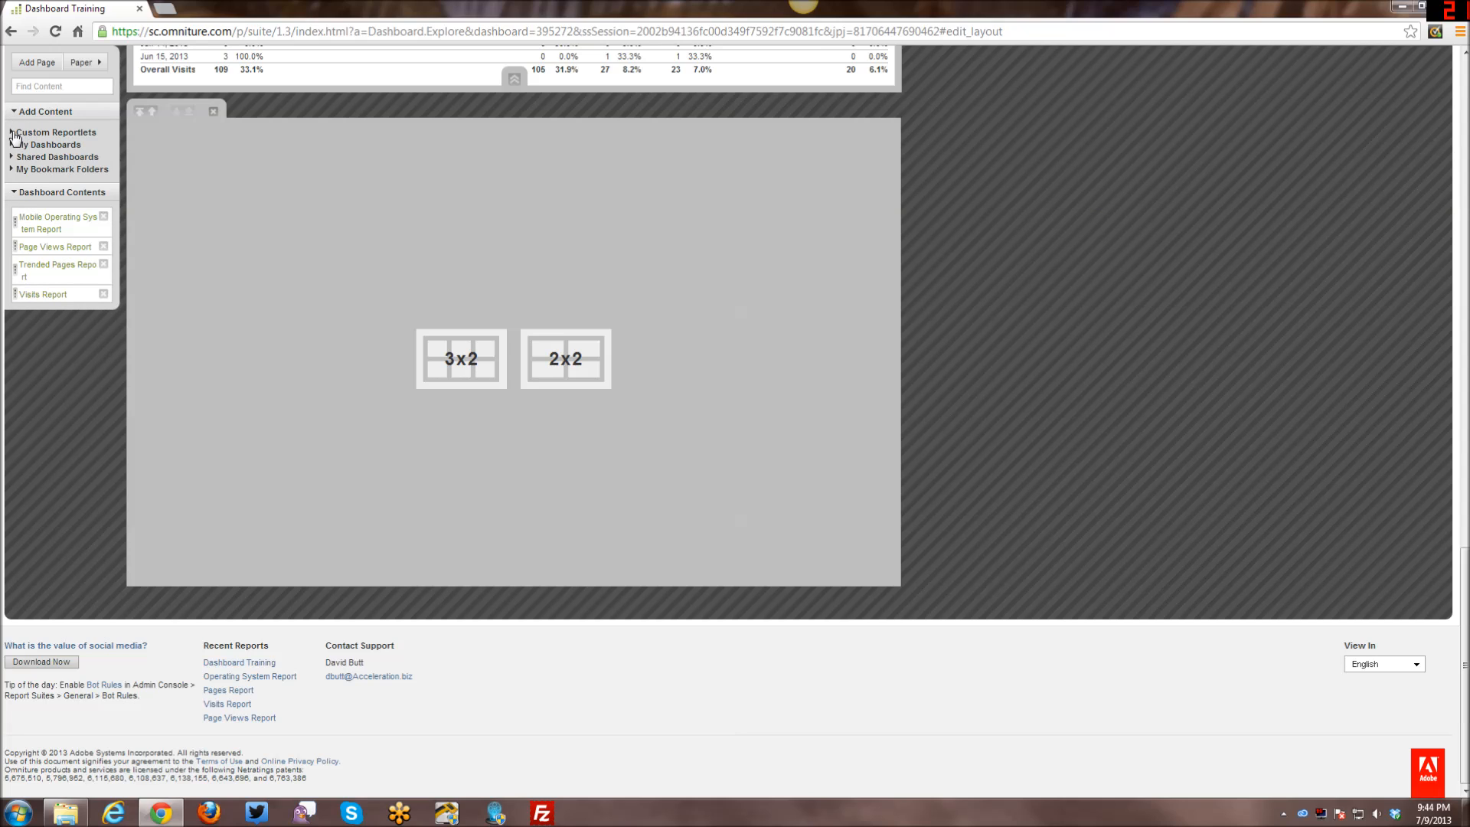
{"action": "left_click", "coordinate": [13, 133]}
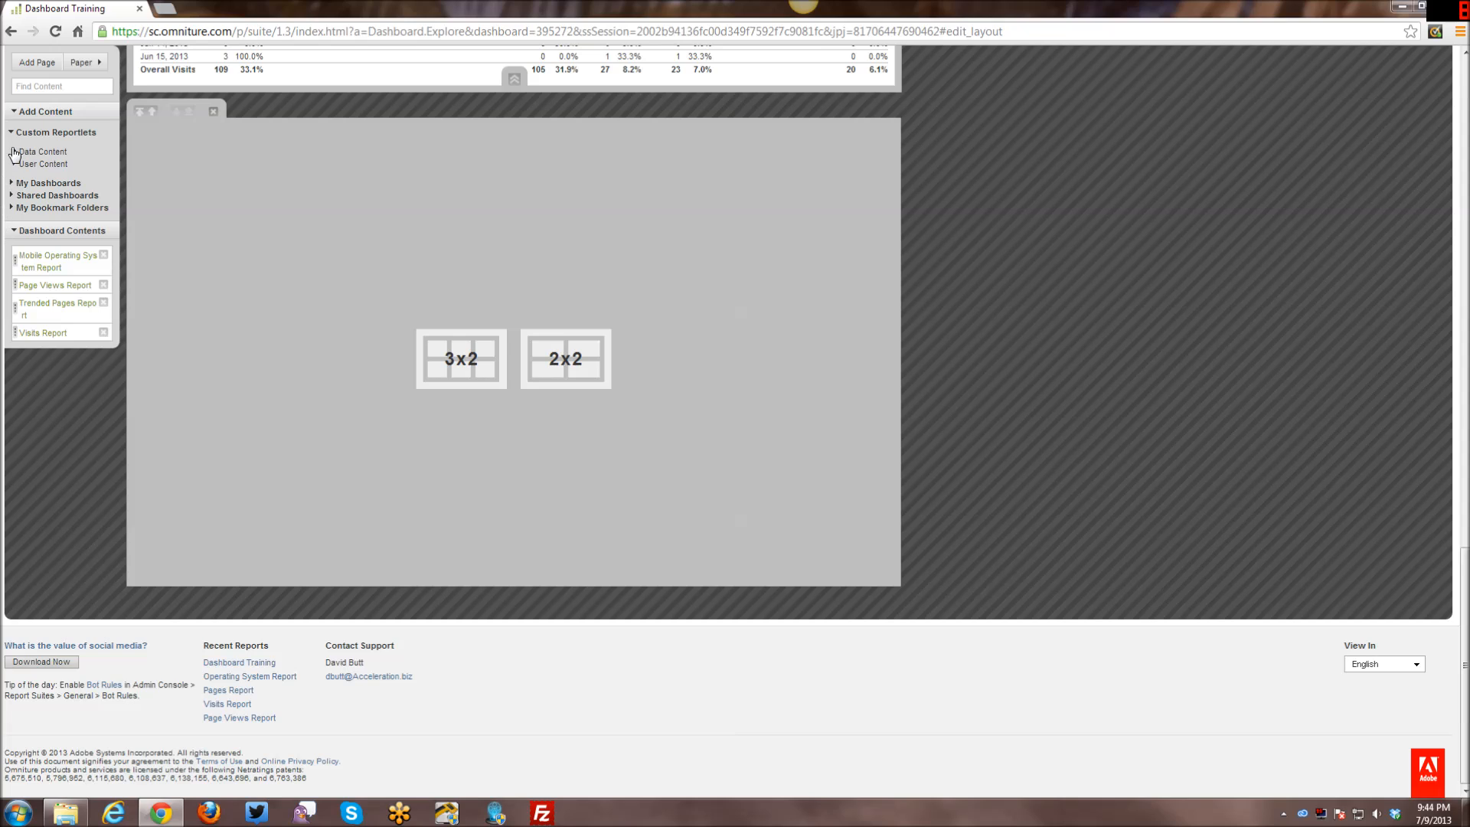
{"action": "left_click", "coordinate": [13, 150]}
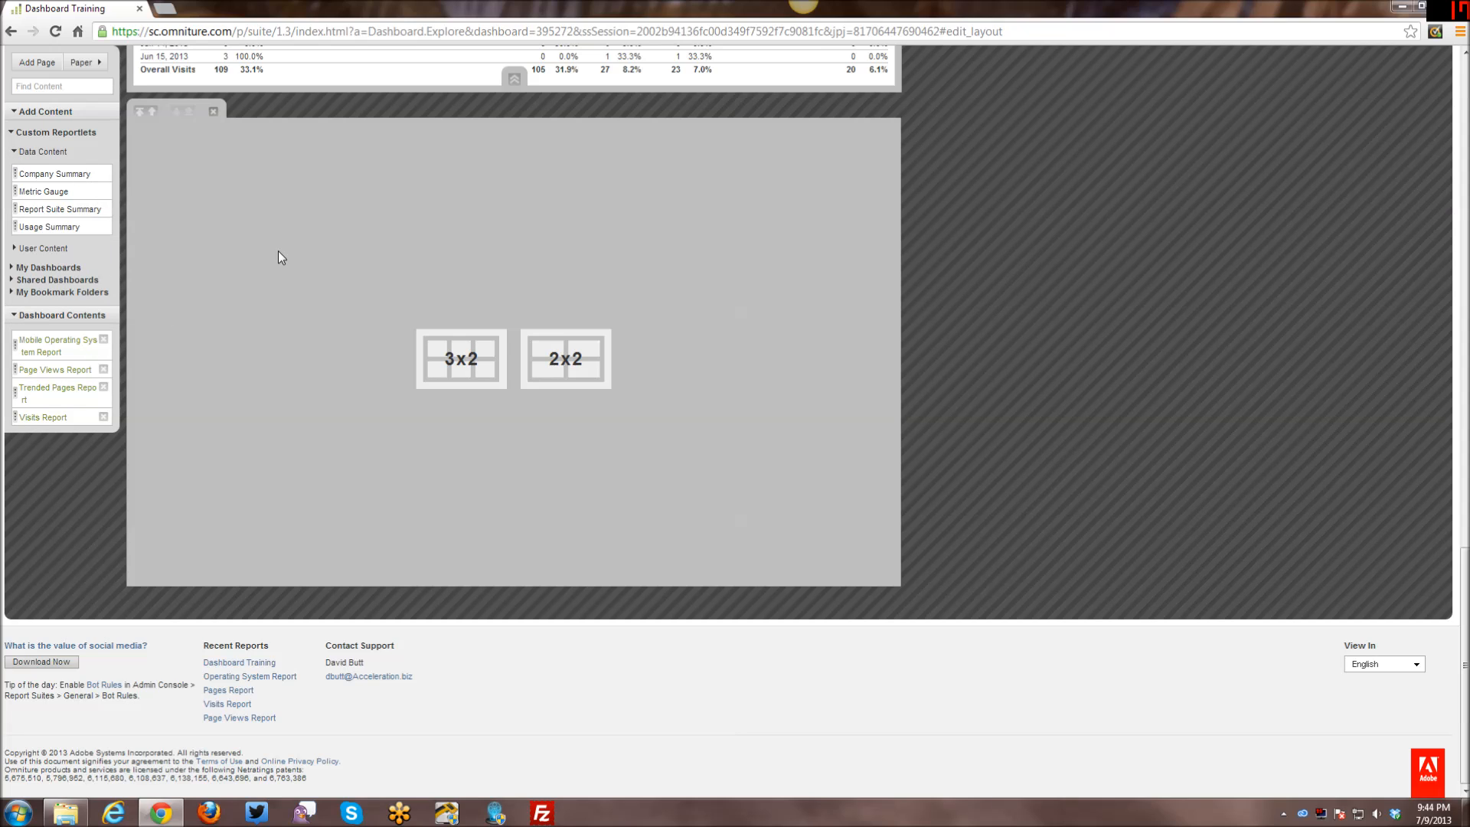
{"action": "left_click", "coordinate": [566, 359]}
Place the Company Summary reportlet on the fourth page and extend it across all four cells.
{"action": "left_click_drag", "start_coordinate": [55, 174], "coordinate": [514, 244]}
{"action": "left_click", "coordinate": [525, 237]}
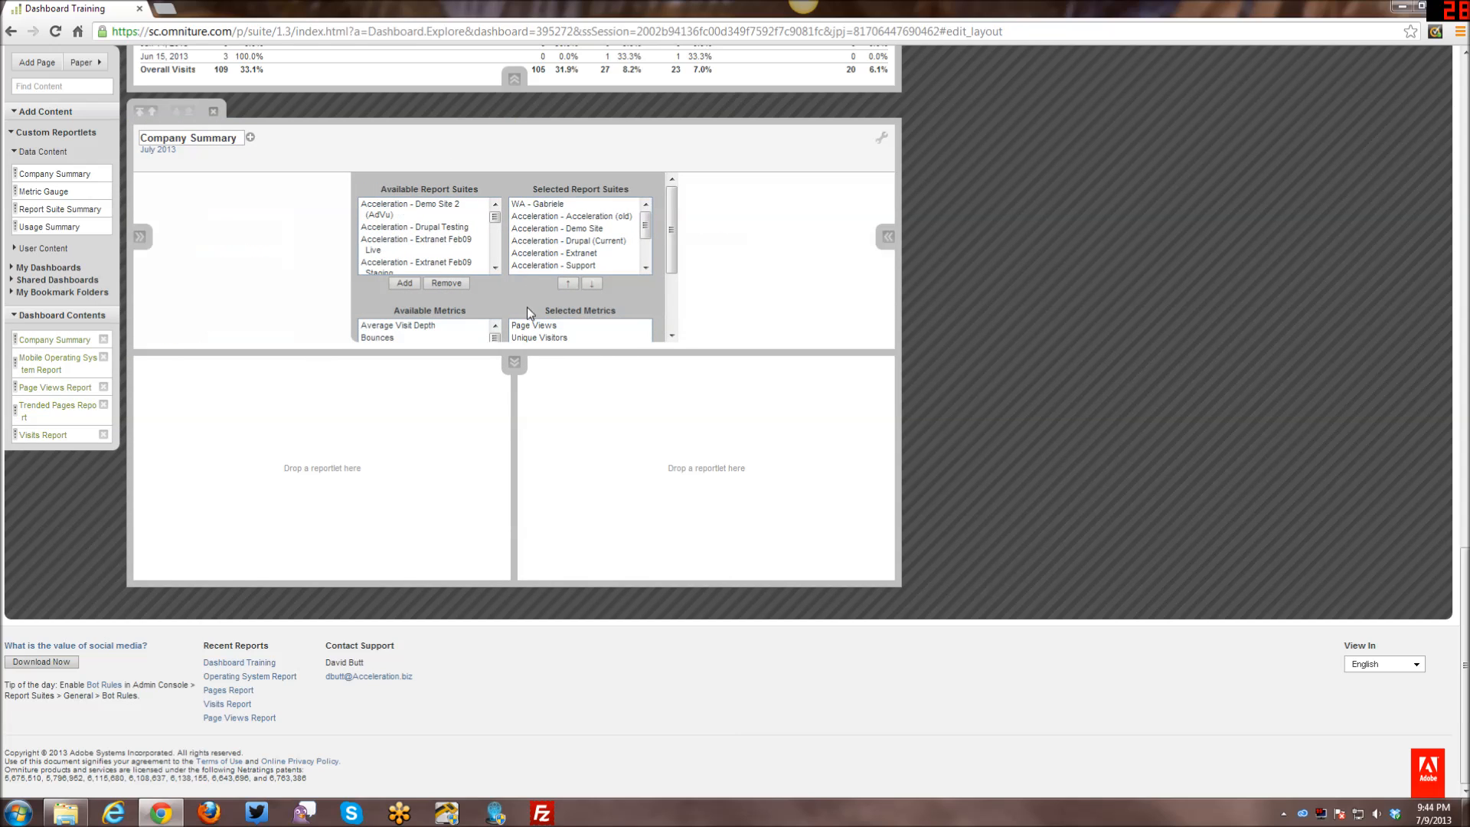
{"action": "left_click", "coordinate": [514, 365]}
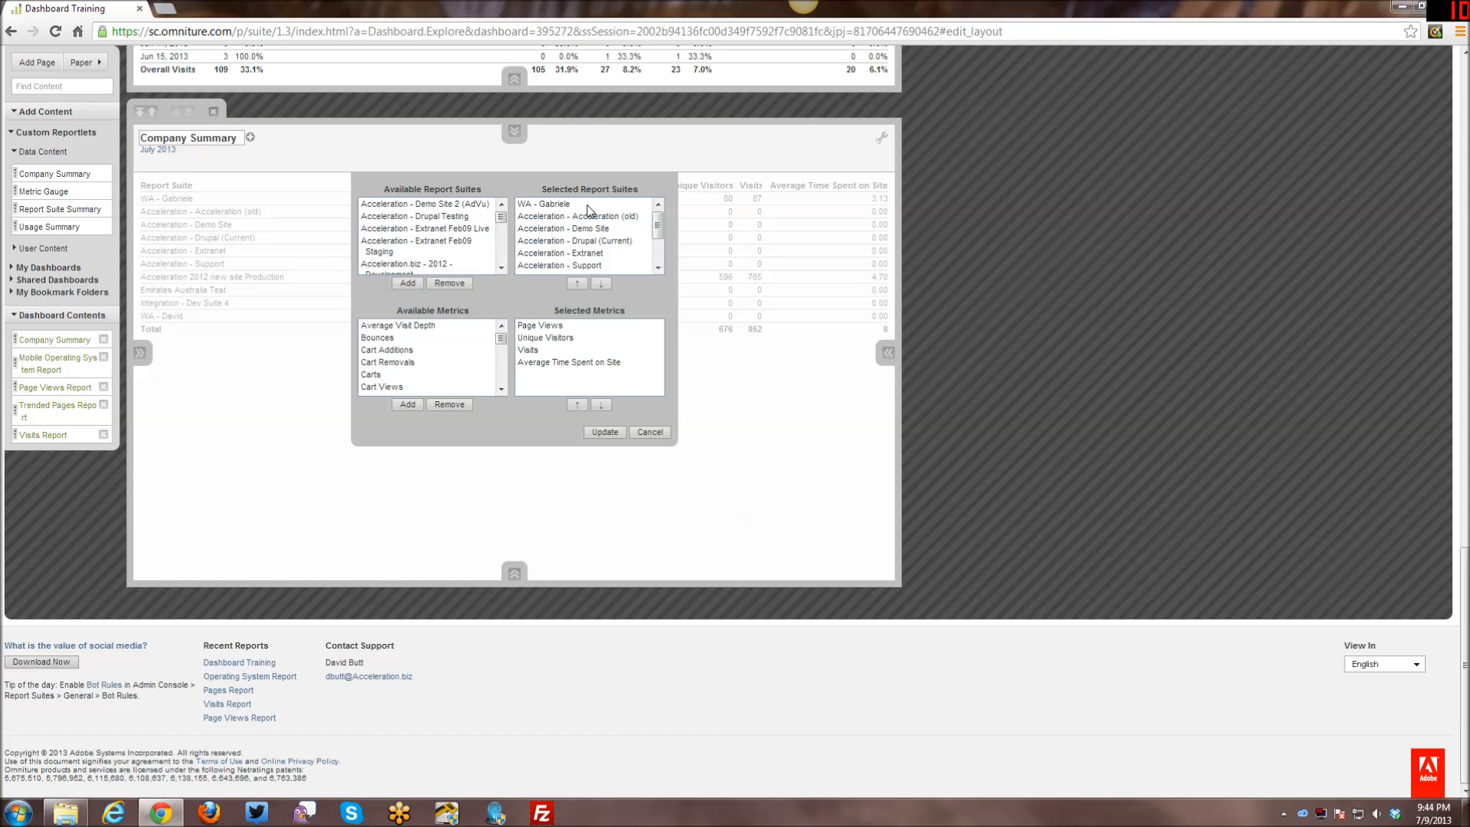
Remove every report suite except the first one from the Company Summary's selected report suites.
{"action": "left_click_drag", "start_coordinate": [658, 225], "coordinate": [625, 215]}
{"action": "scroll", "coordinate": [548, 228], "scroll_direction": "down", "scroll_amount": 2}
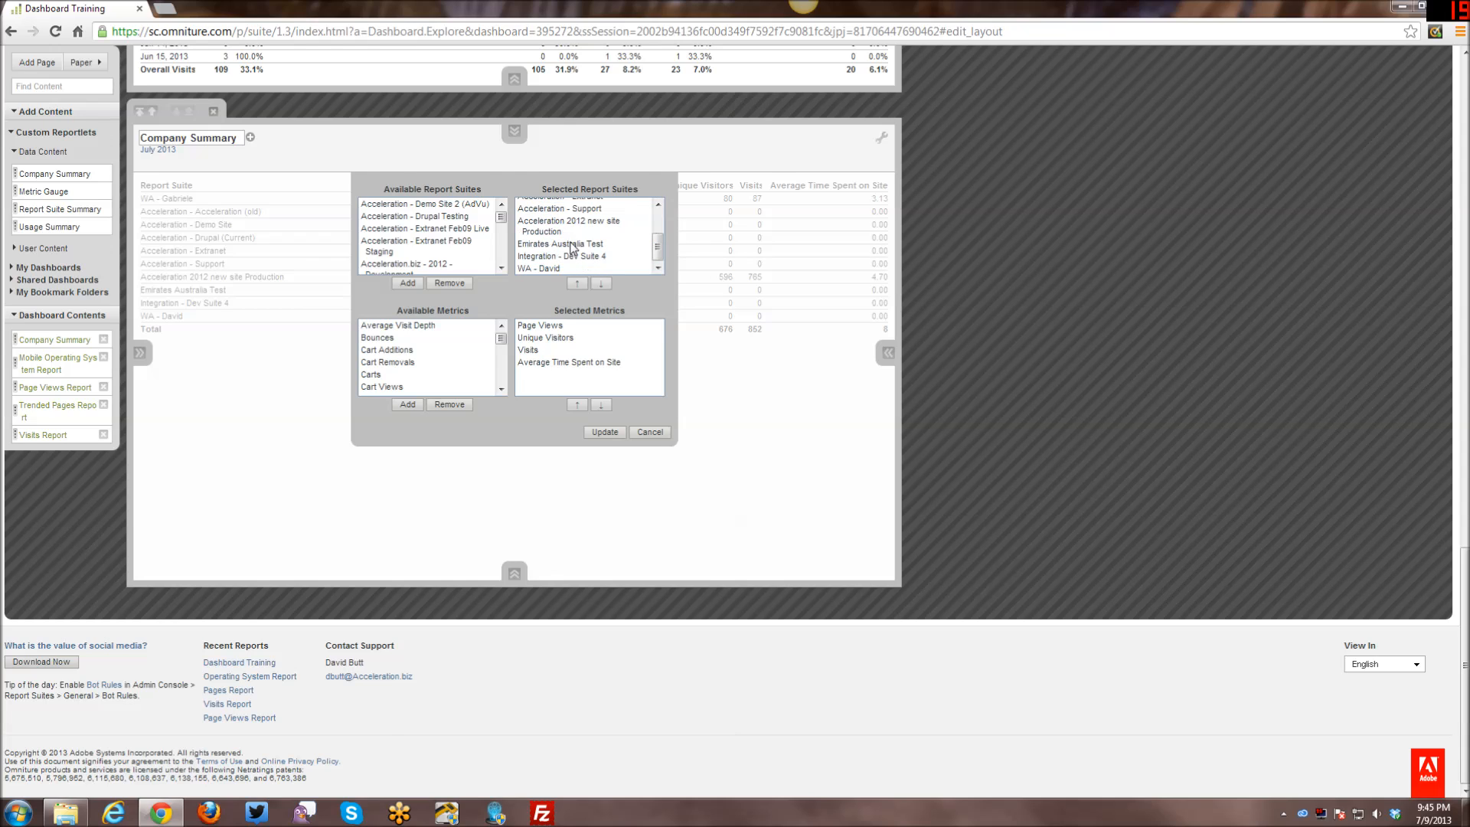
{"action": "scroll", "coordinate": [573, 248], "scroll_direction": "up", "scroll_amount": 2}
{"action": "left_click", "coordinate": [587, 307], "text": "ctrl"}
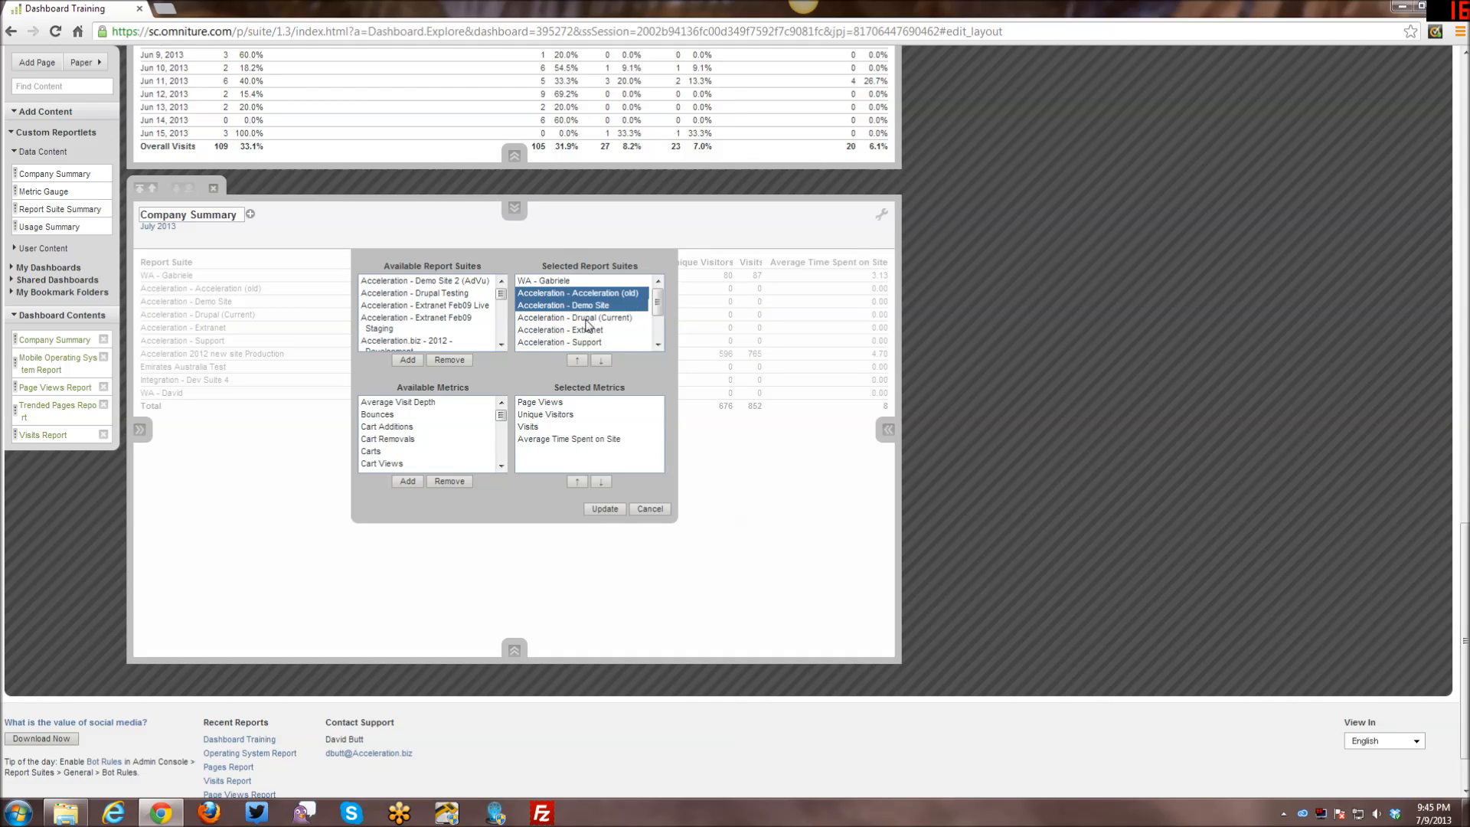
{"action": "left_click", "coordinate": [588, 321], "text": "ctrl"}
{"action": "left_click", "coordinate": [588, 332], "text": "ctrl"}
{"action": "left_click", "coordinate": [587, 343], "text": "ctrl"}
{"action": "left_click", "coordinate": [658, 345]}
{"action": "left_click", "coordinate": [658, 346]}
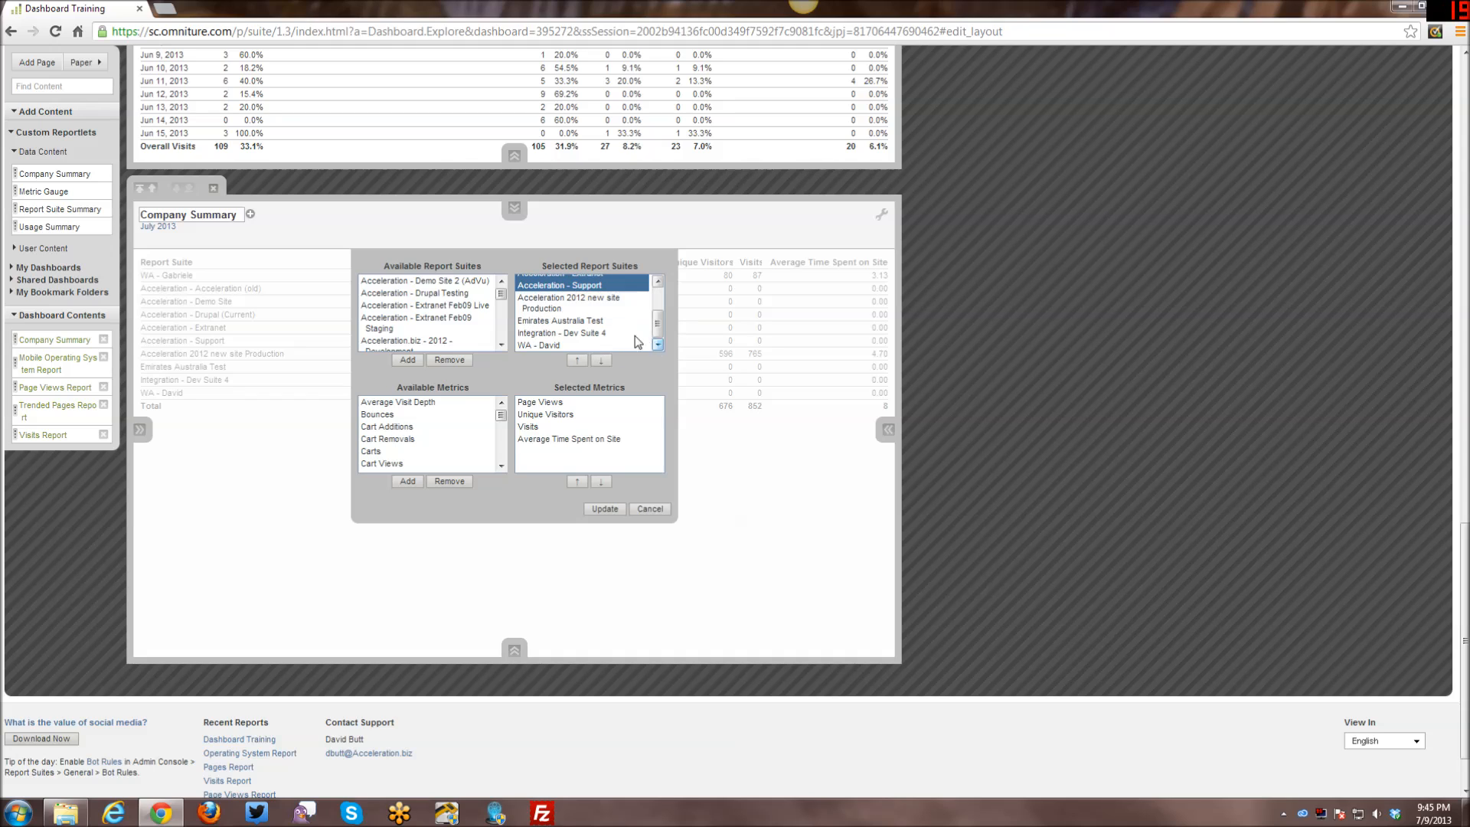
{"action": "left_click", "coordinate": [601, 304], "text": "ctrl"}
{"action": "left_click", "coordinate": [568, 321], "text": "ctrl"}
{"action": "left_click", "coordinate": [566, 333], "text": "ctrl"}
{"action": "left_click", "coordinate": [547, 346], "text": "ctrl"}
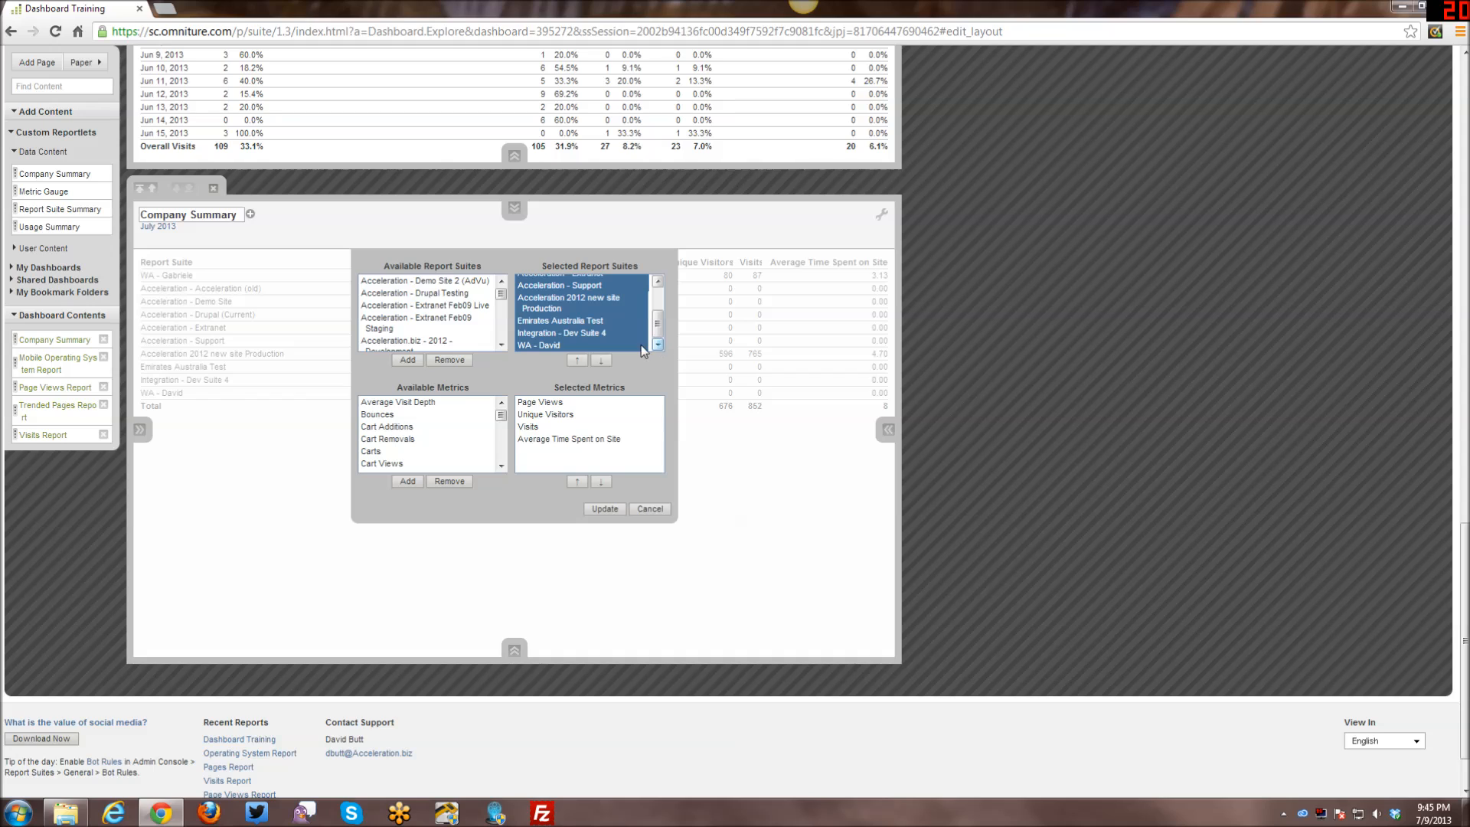
{"action": "left_click", "coordinate": [451, 362]}
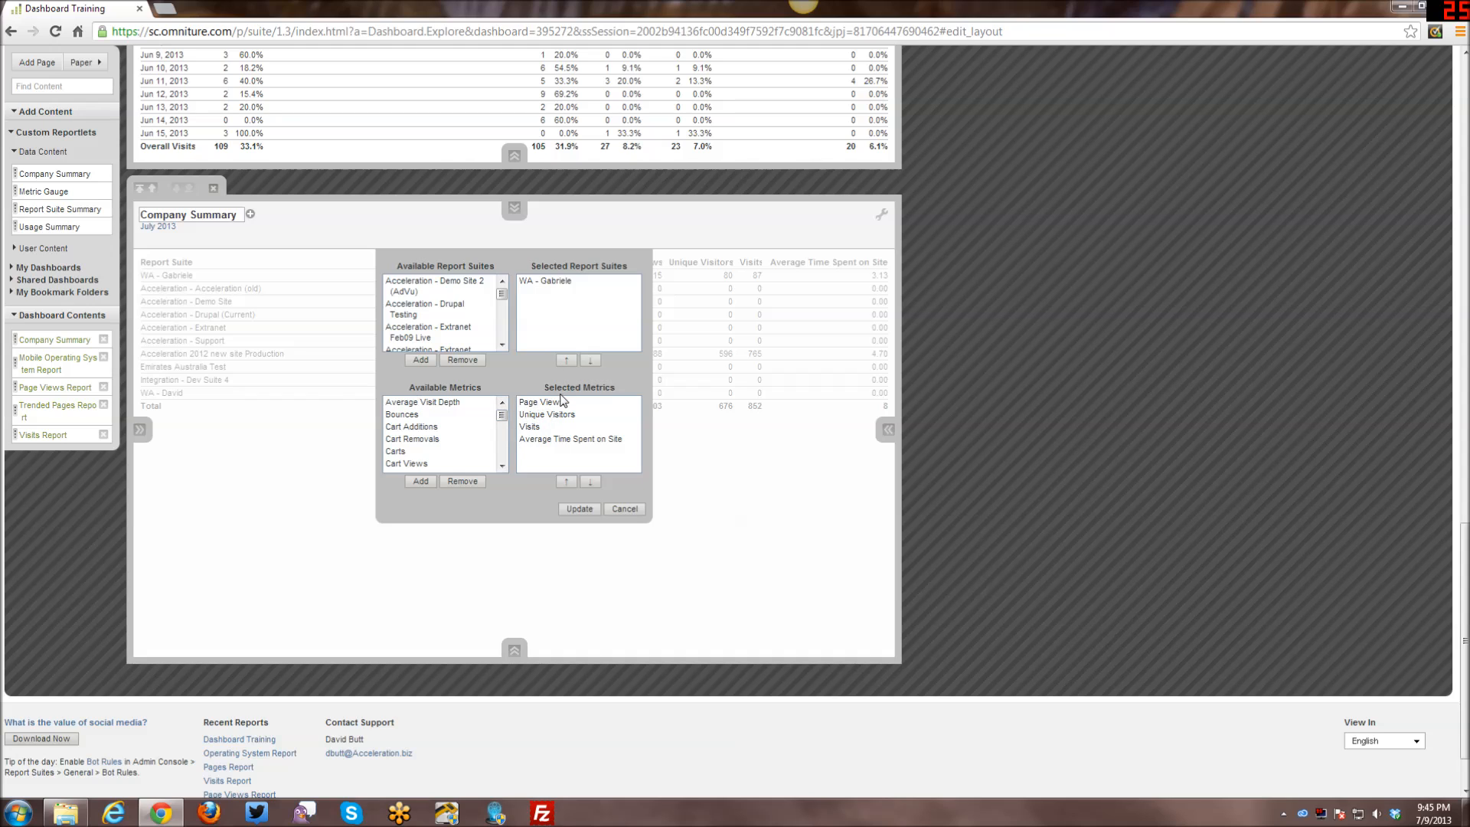
Look through the metrics available for the Company Summary reportlet.
{"action": "left_click_drag", "start_coordinate": [503, 420], "coordinate": [502, 447]}
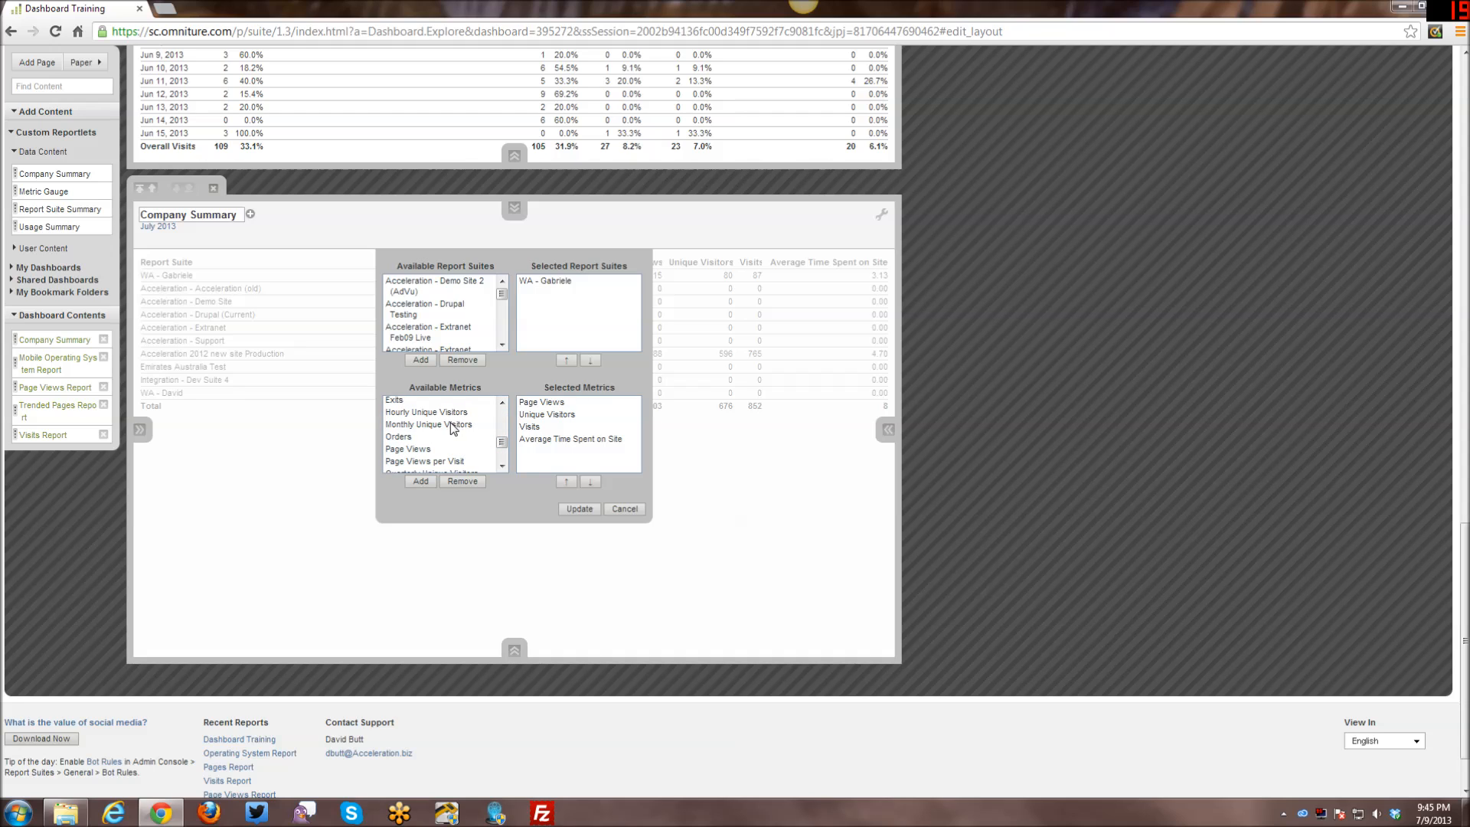
{"action": "mouse_move", "coordinate": [503, 443]}
{"action": "left_mouse_down"}
{"action": "mouse_move", "coordinate": [504, 430]}
{"action": "mouse_move", "coordinate": [503, 464]}
{"action": "left_mouse_up"}
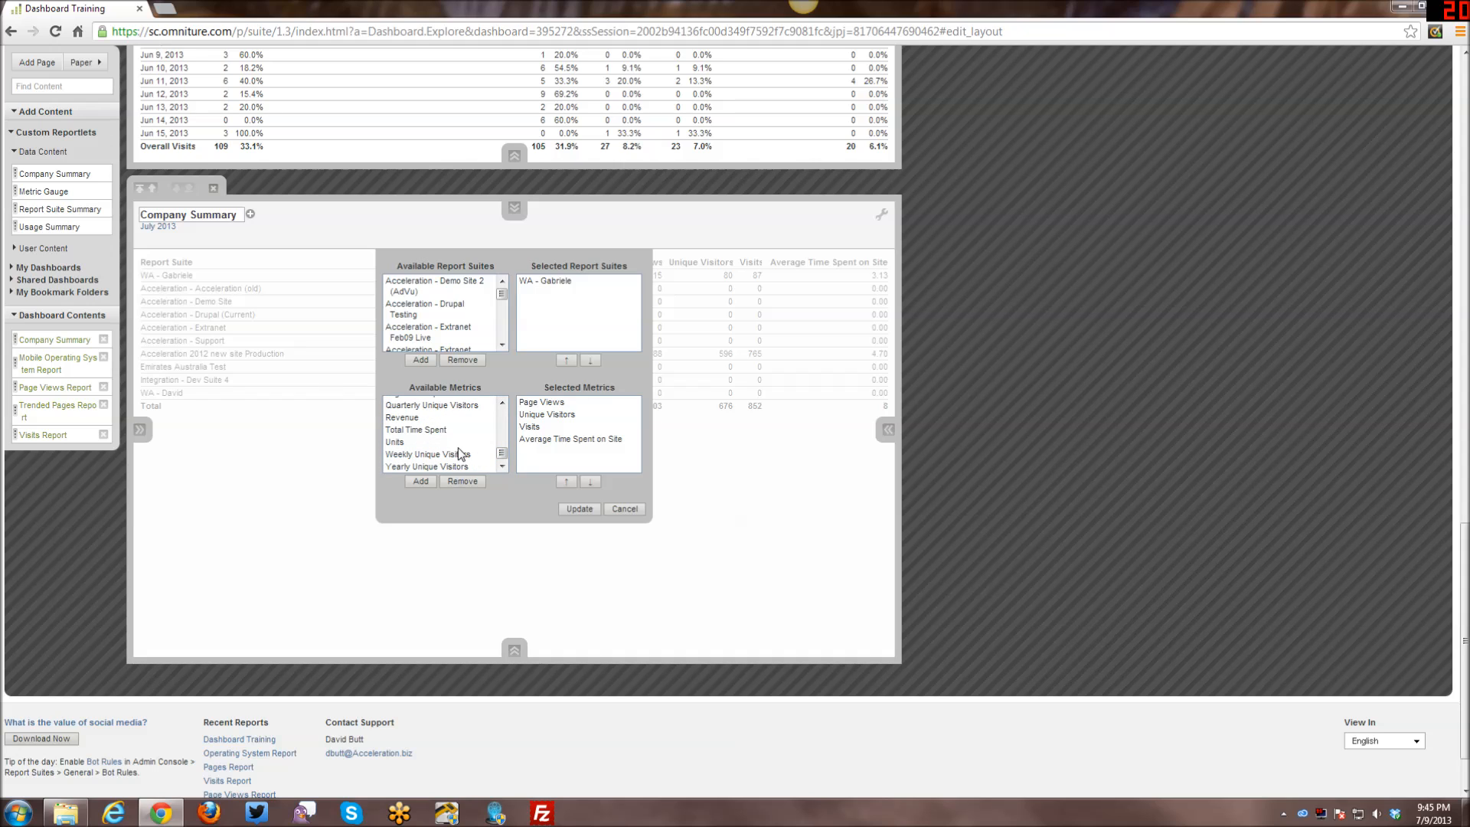
{"action": "scroll", "coordinate": [455, 447], "scroll_direction": "down", "scroll_amount": 1}
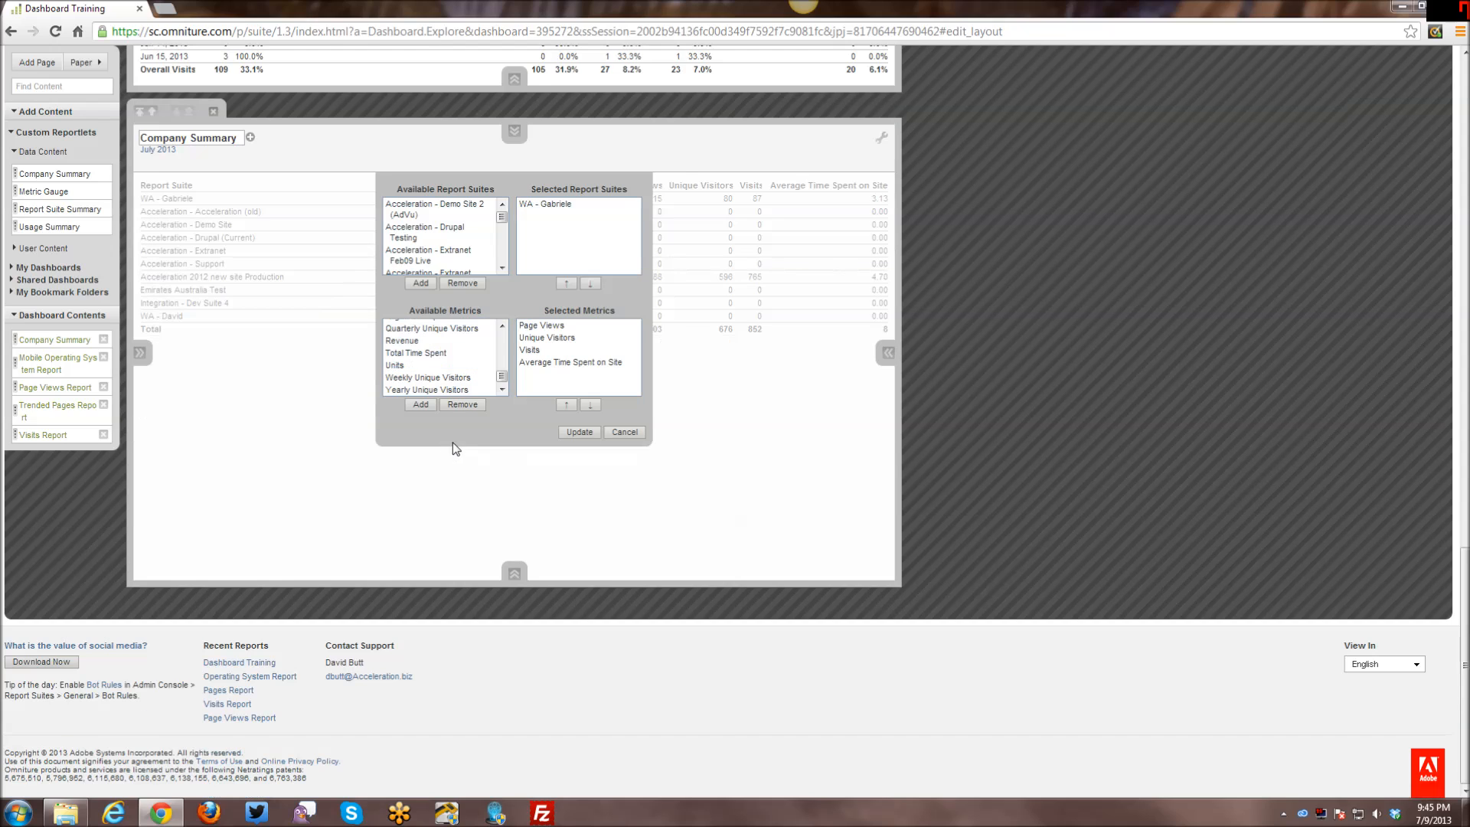
Add the Total Time Spent, Bounces and Average Visit Depth metrics to the Company Summary and update the reportlet.
{"action": "left_click", "coordinate": [429, 353]}
{"action": "left_click", "coordinate": [421, 405]}
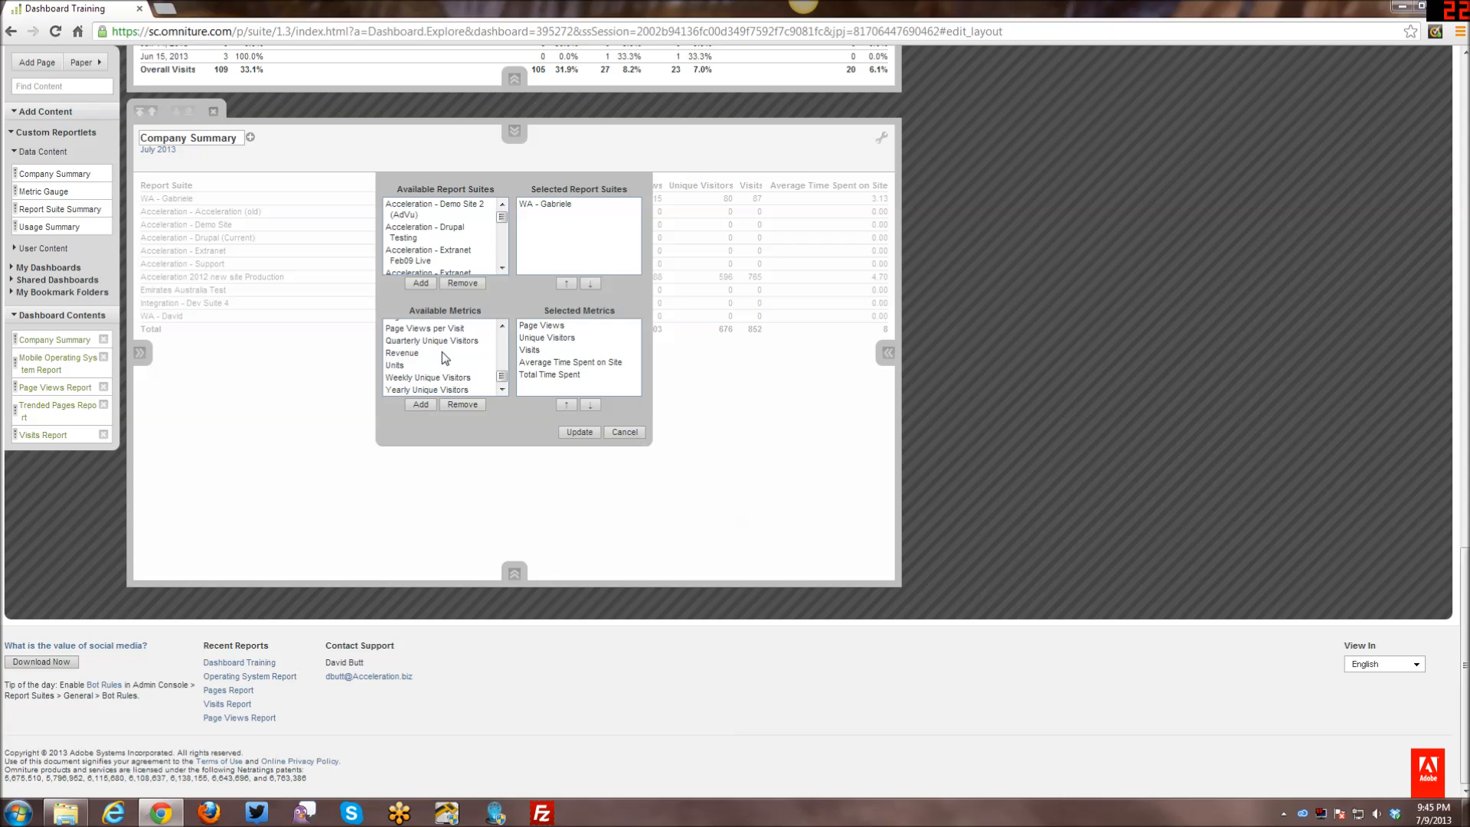
{"action": "scroll", "coordinate": [429, 357], "scroll_direction": "up", "scroll_amount": 1}
{"action": "scroll", "coordinate": [429, 374], "scroll_direction": "down", "scroll_amount": 1}
{"action": "scroll", "coordinate": [430, 375], "scroll_direction": "up", "scroll_amount": 3}
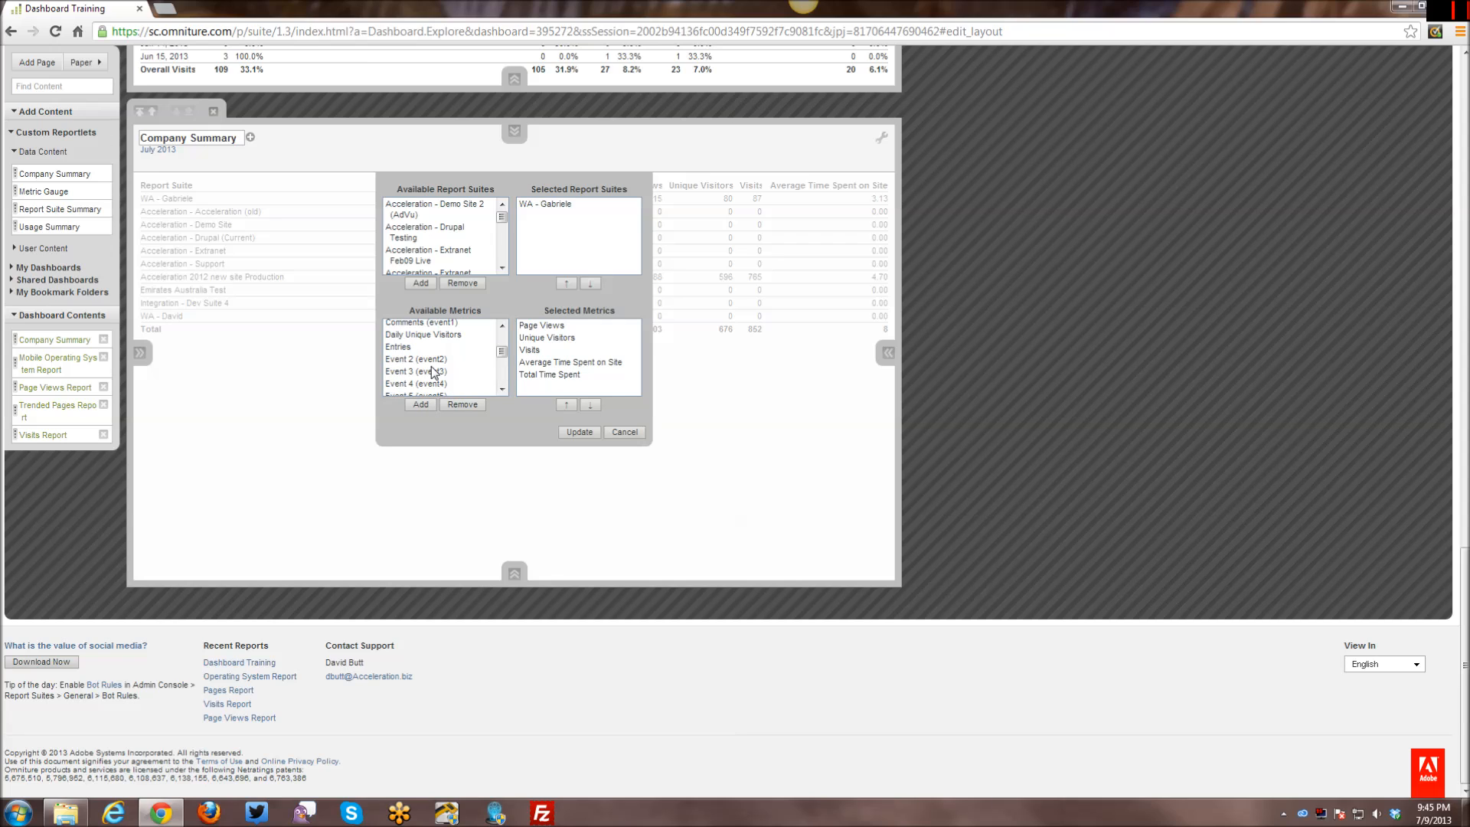
{"action": "scroll", "coordinate": [433, 373], "scroll_direction": "up", "scroll_amount": 2}
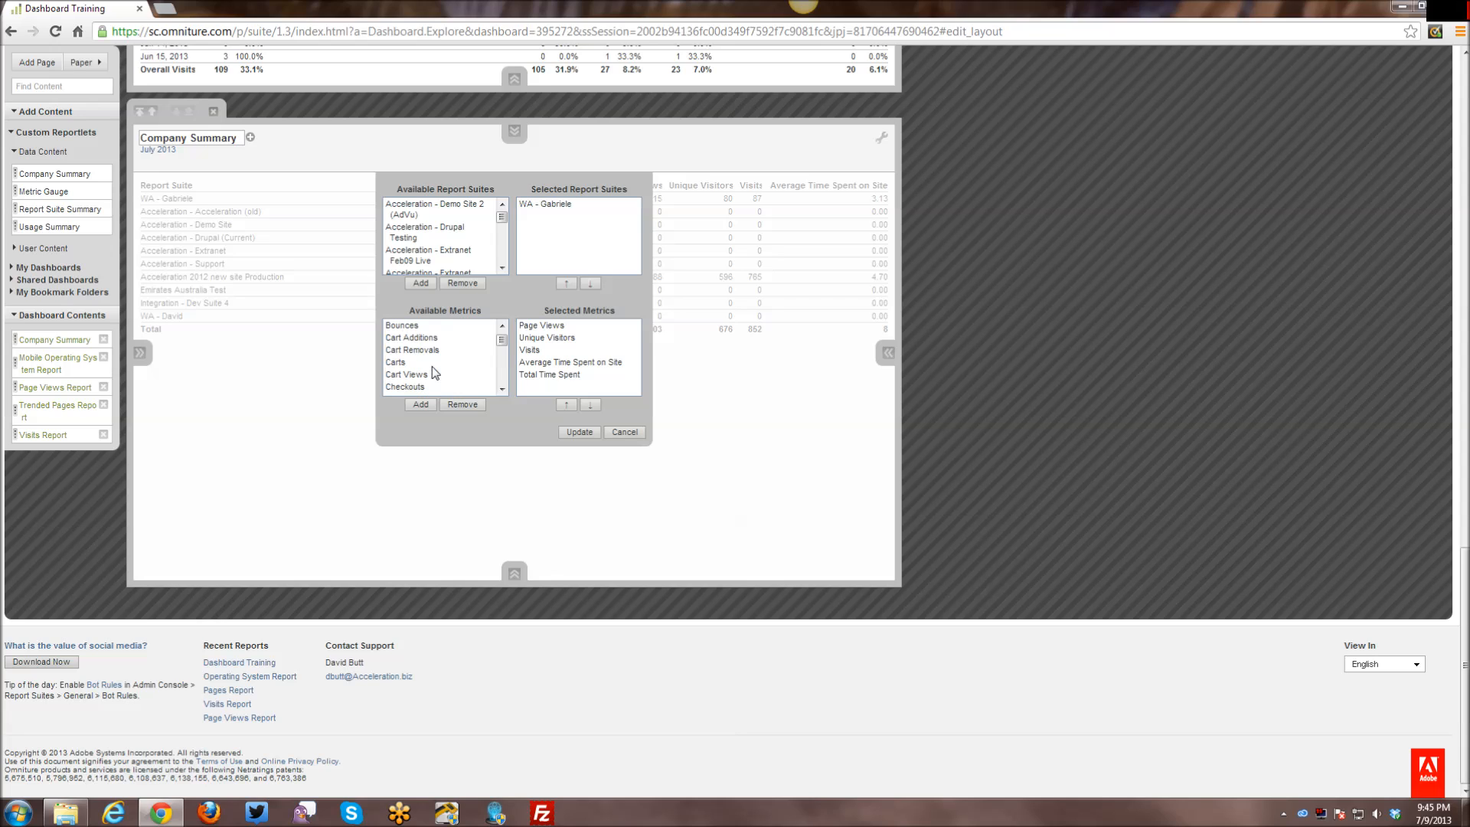
{"action": "left_click", "coordinate": [426, 338]}
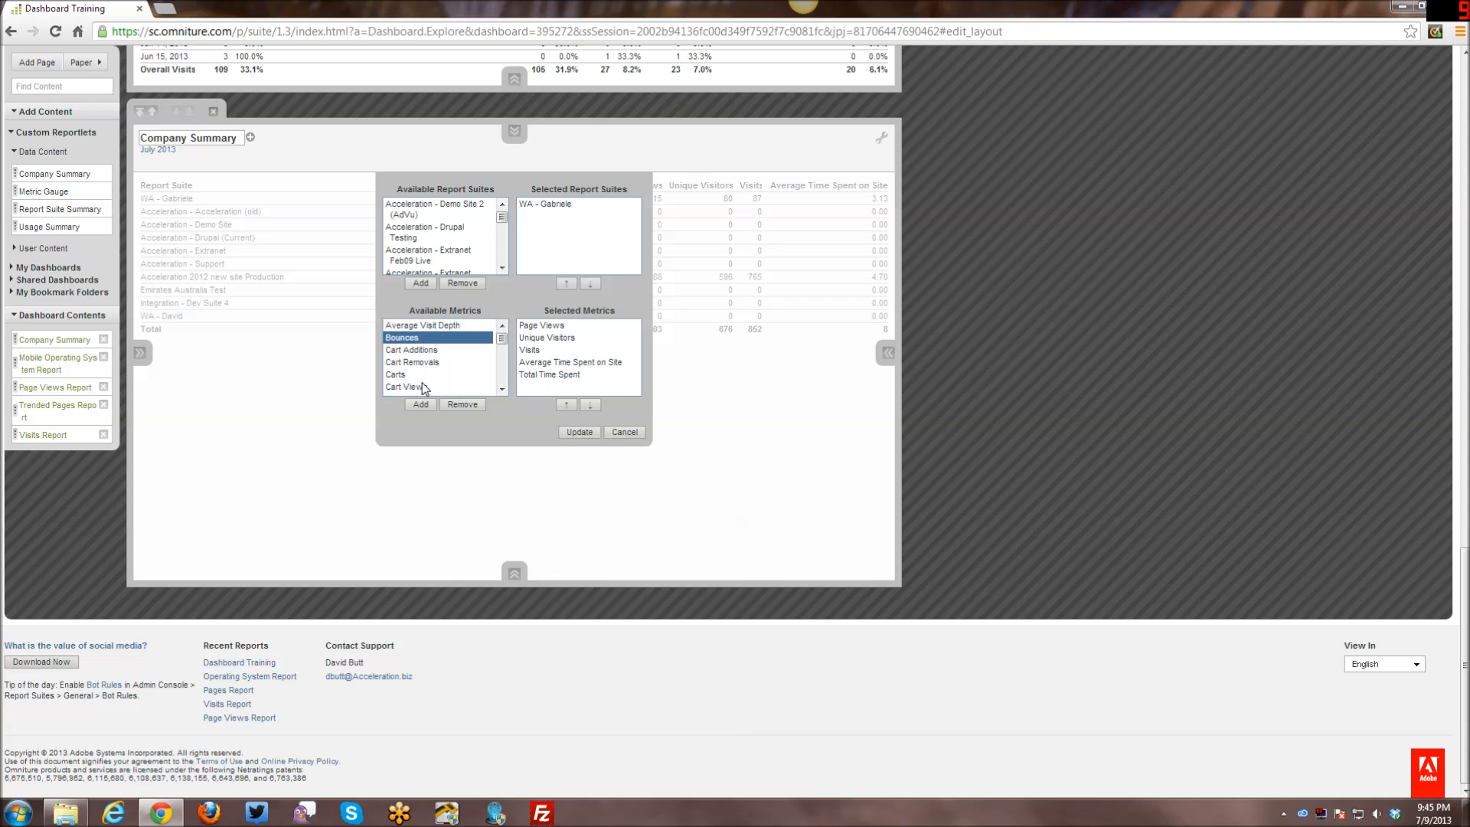
{"action": "left_click", "coordinate": [432, 406]}
{"action": "scroll", "coordinate": [452, 370], "scroll_direction": "up", "scroll_amount": 1}
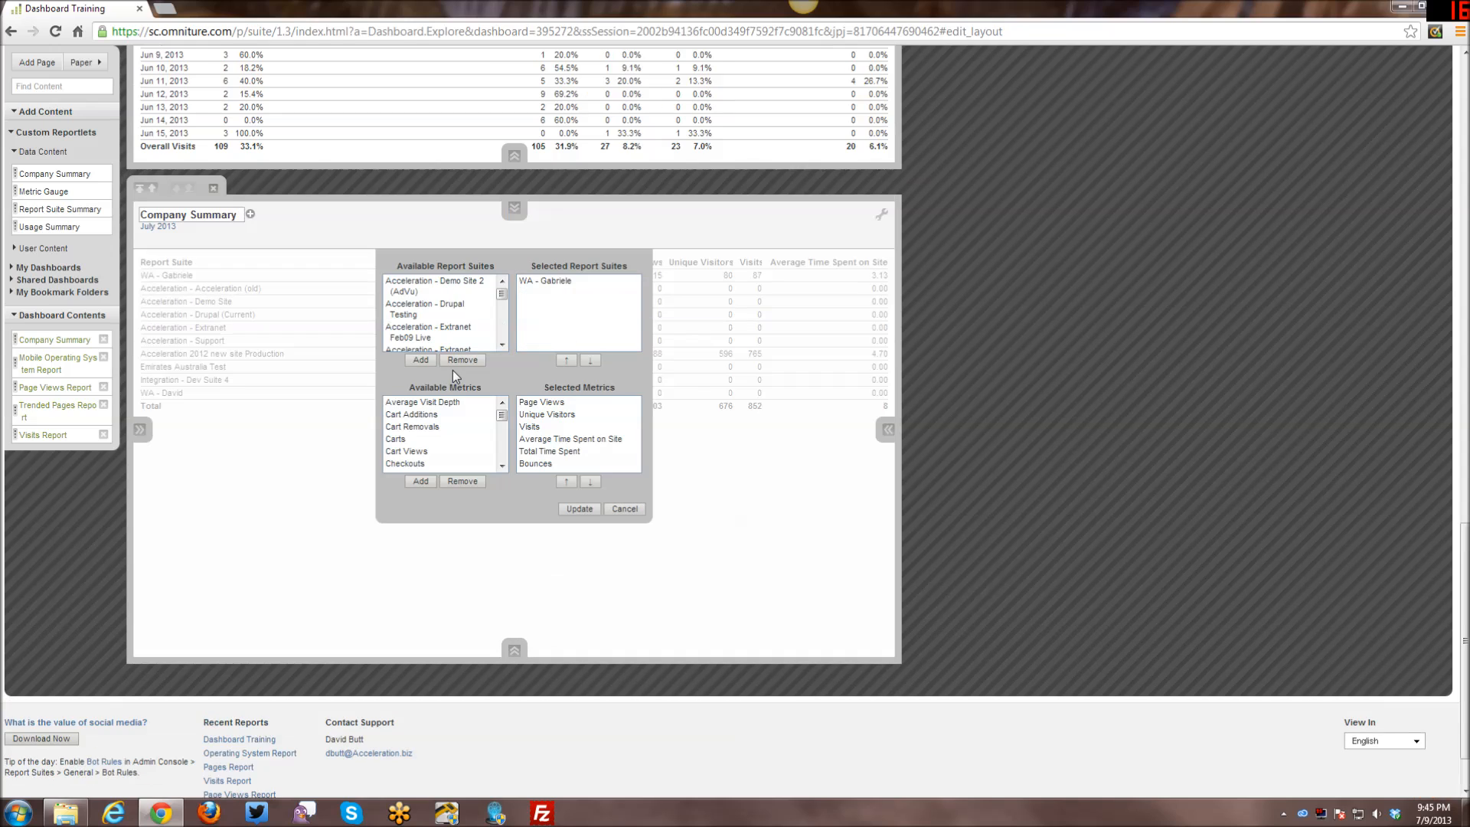
{"action": "left_click", "coordinate": [454, 402]}
{"action": "left_click", "coordinate": [421, 483]}
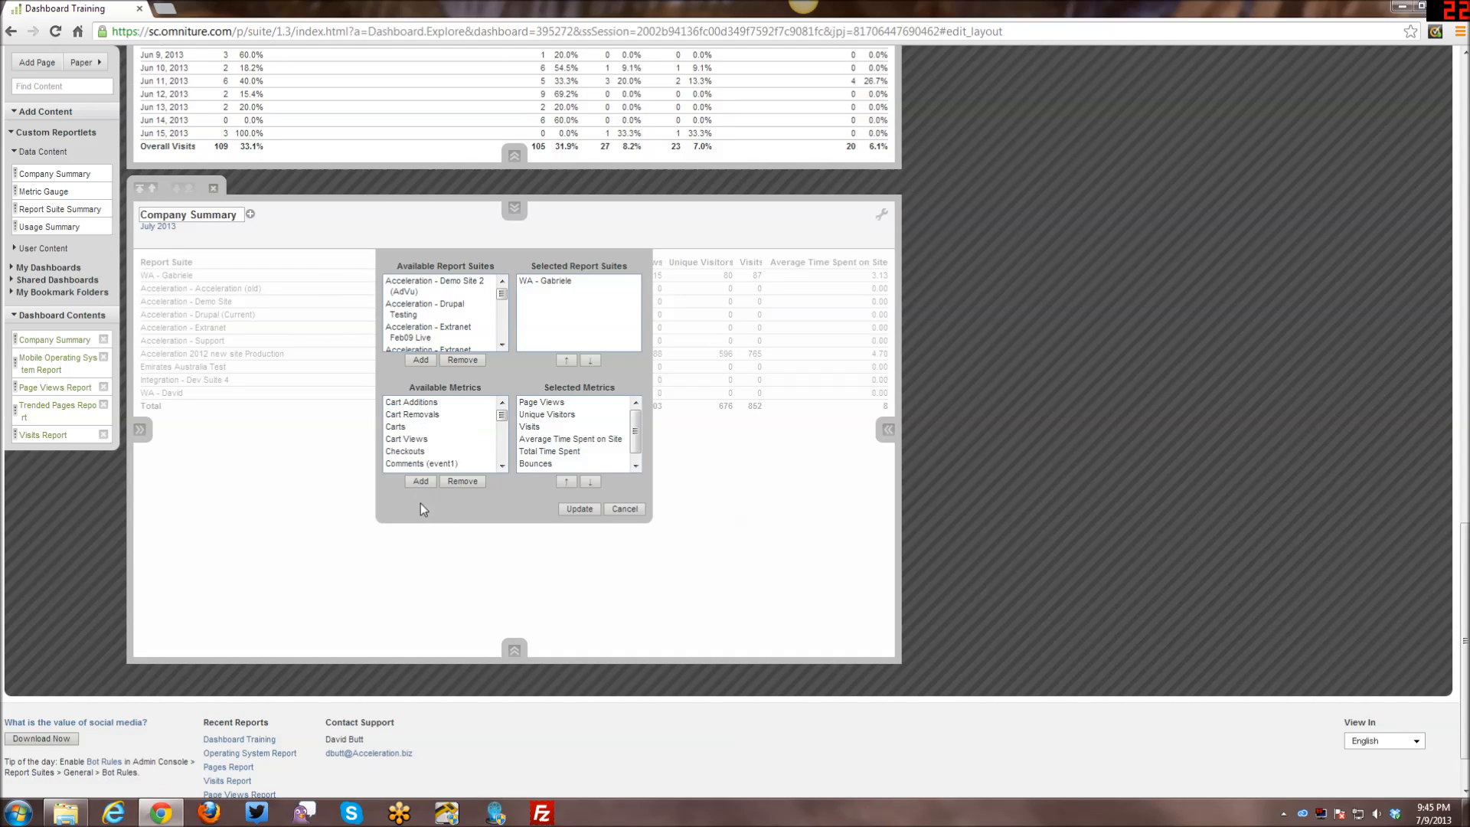
{"action": "left_click", "coordinate": [568, 511]}
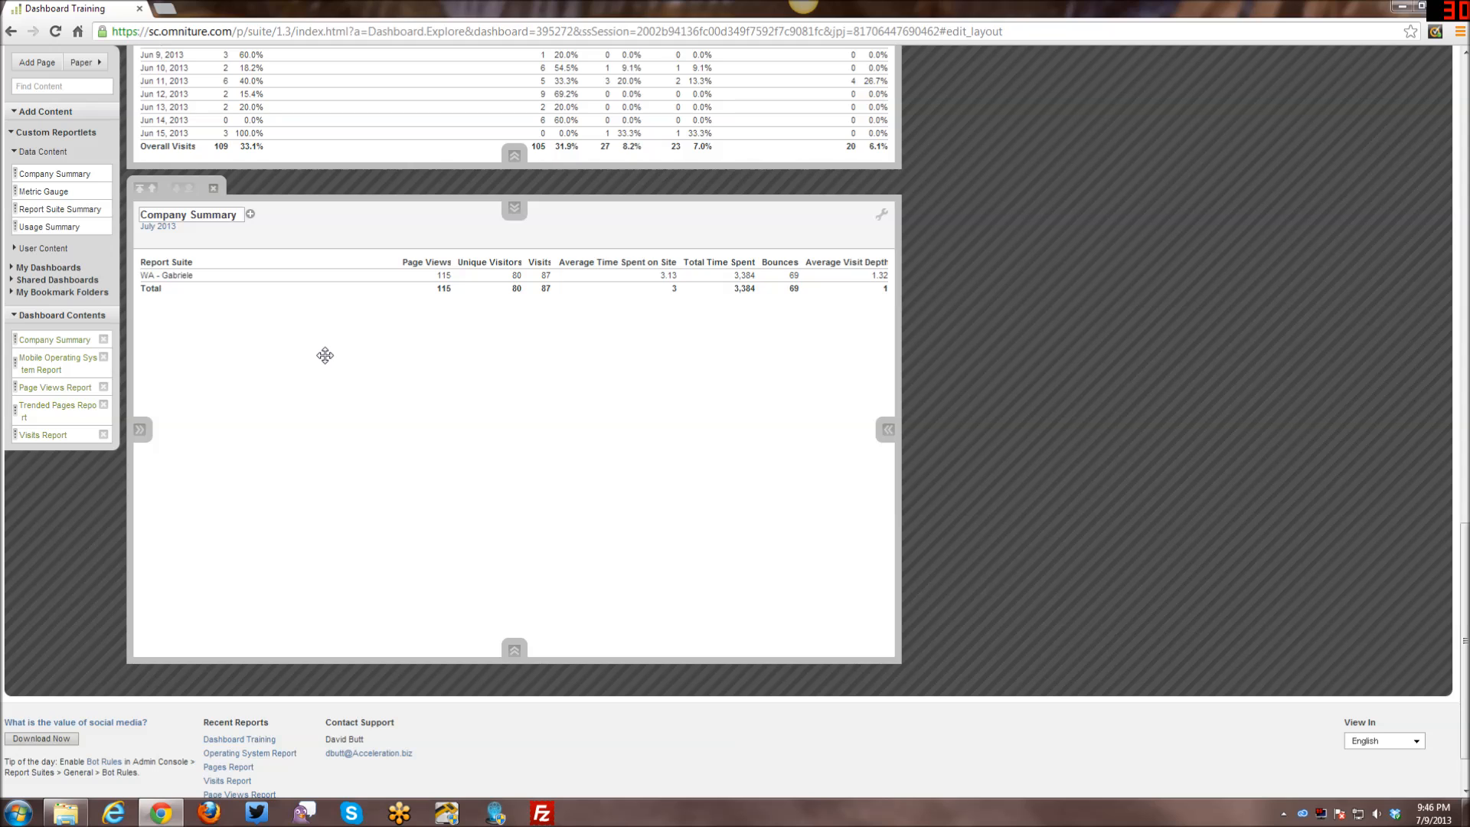
Shrink the Company Summary to a single cell, then widen it across both cells of the upper row.
{"action": "left_click", "coordinate": [514, 651]}
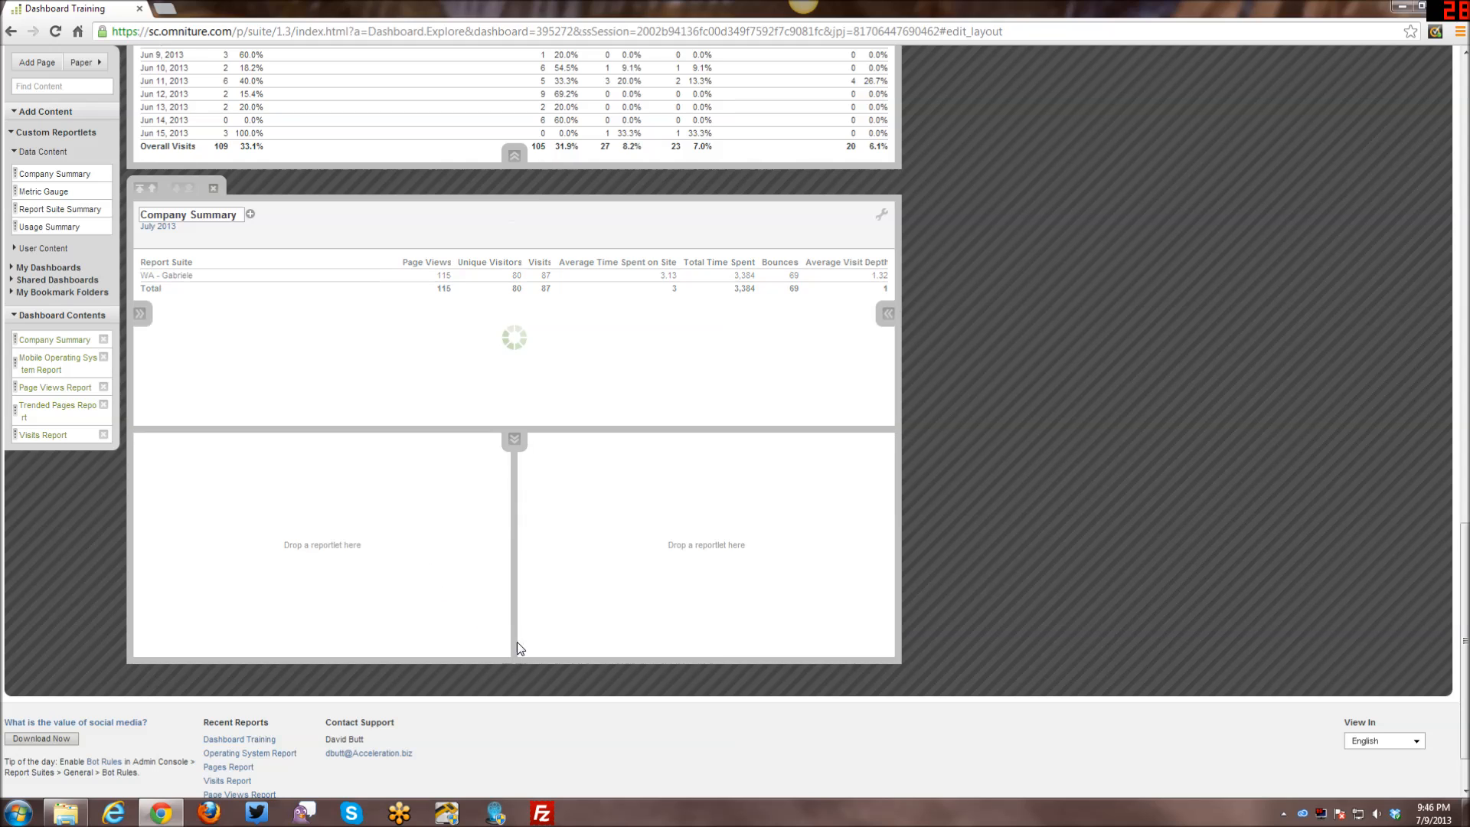
{"action": "left_click", "coordinate": [886, 314]}
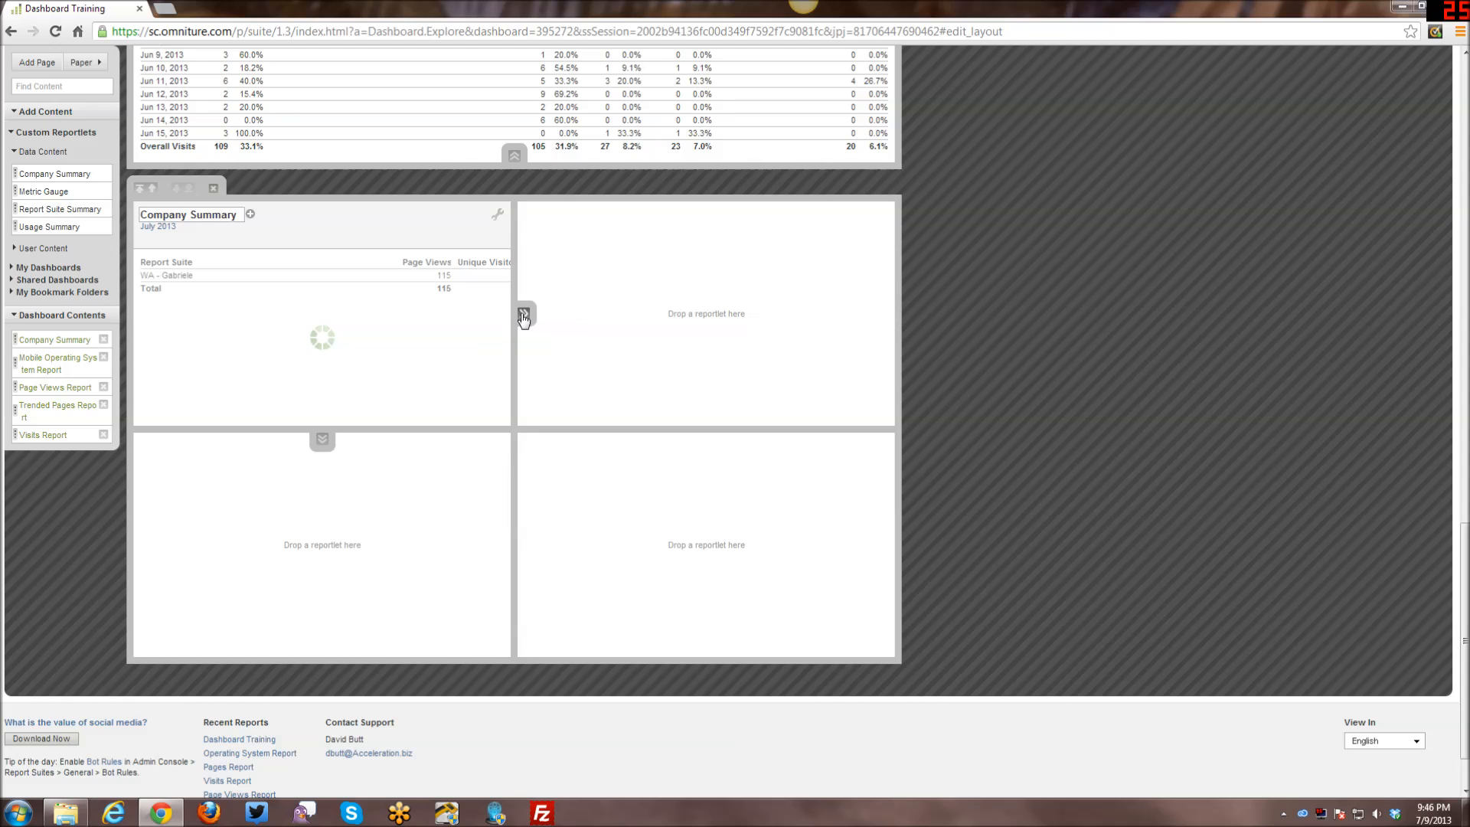
{"action": "left_click", "coordinate": [524, 313]}
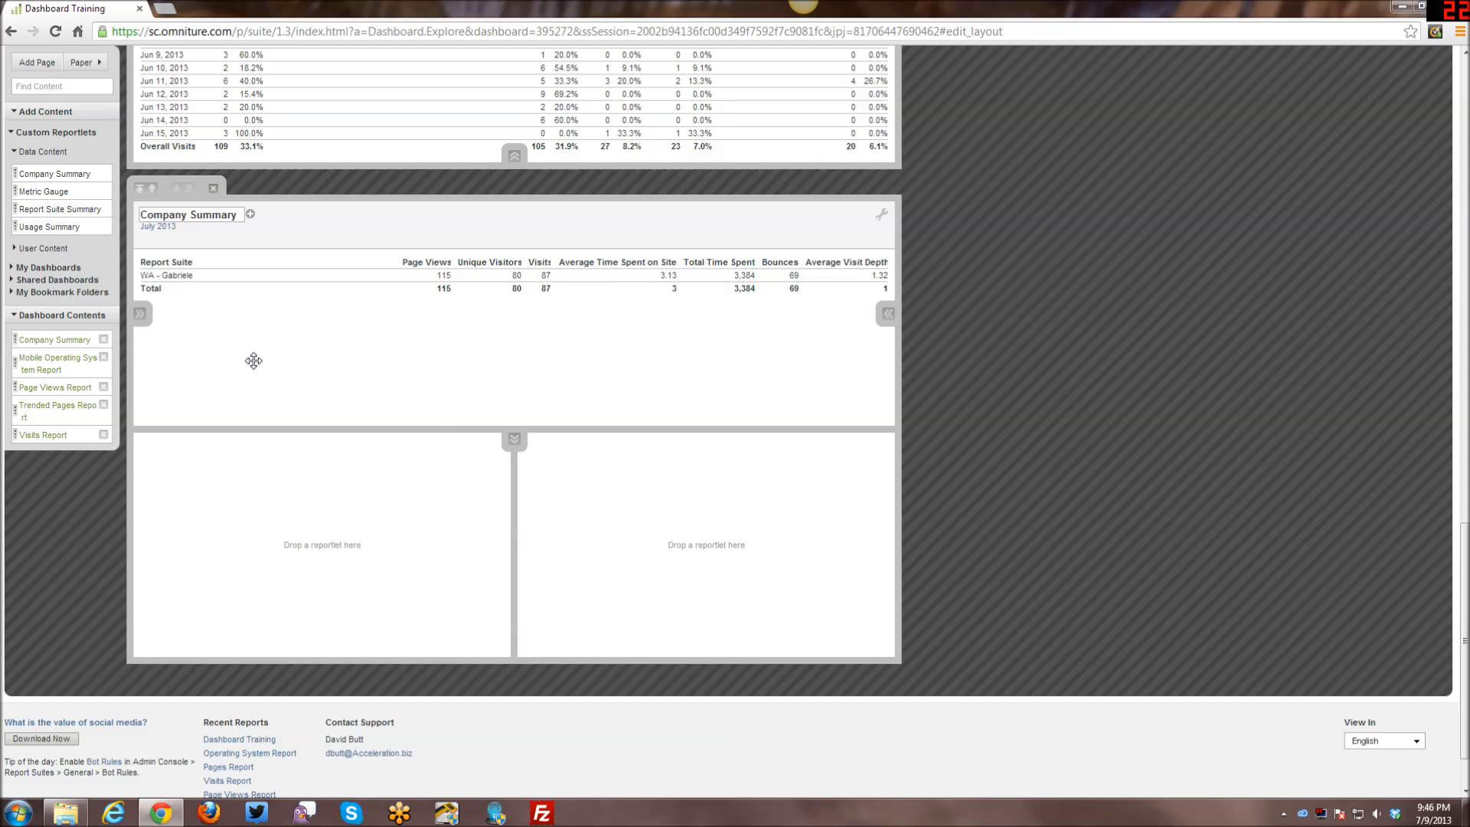
Delete the page holding the Company Summary and add a new fourth page with a 3x2 grid.
{"action": "scroll", "coordinate": [255, 457], "scroll_direction": "up", "scroll_amount": 4}
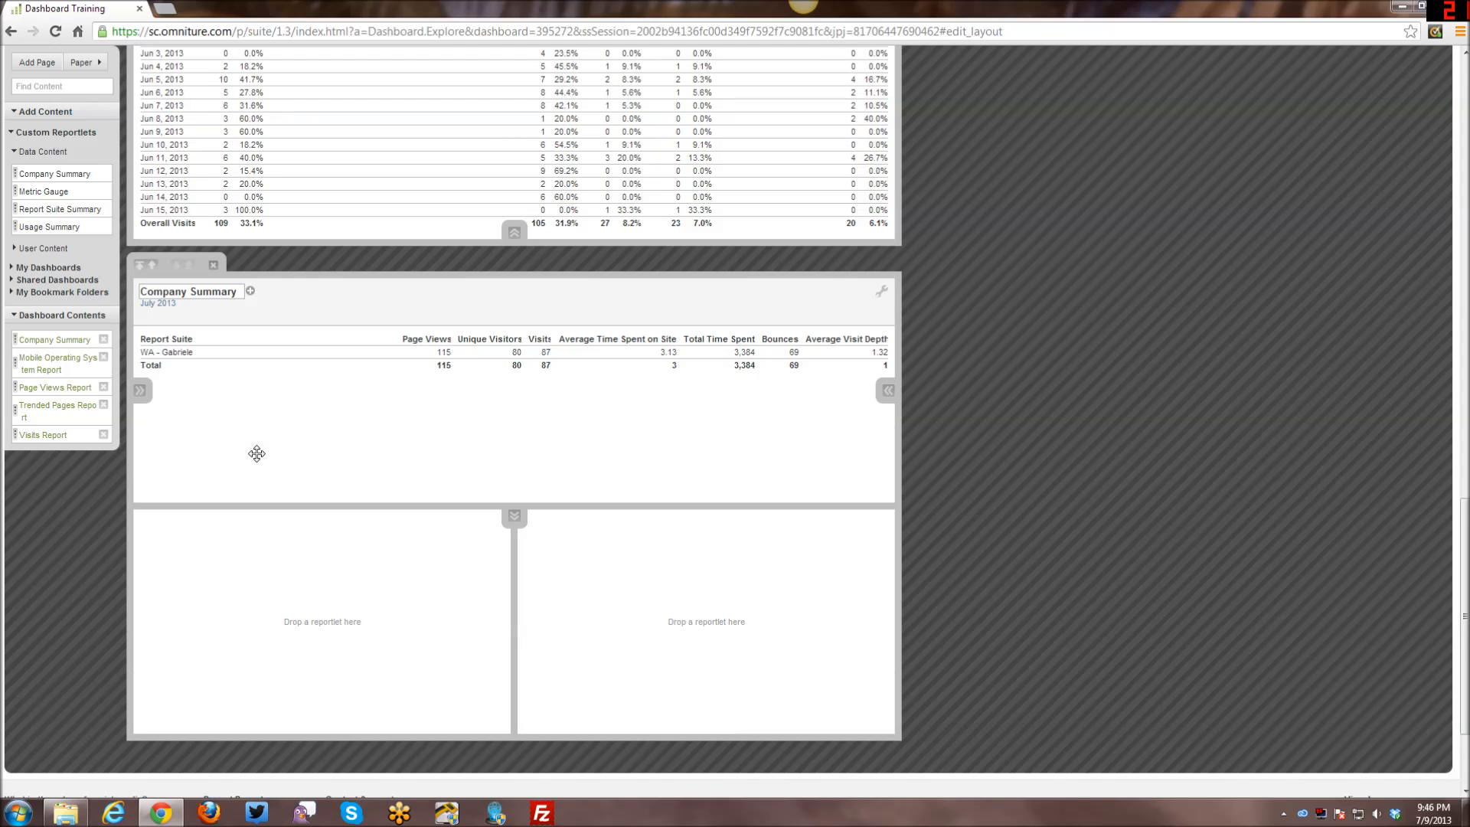
{"action": "scroll", "coordinate": [257, 461], "scroll_direction": "up", "scroll_amount": 2}
{"action": "scroll", "coordinate": [395, 522], "scroll_direction": "up", "scroll_amount": 2}
{"action": "scroll", "coordinate": [394, 522], "scroll_direction": "up", "scroll_amount": 2}
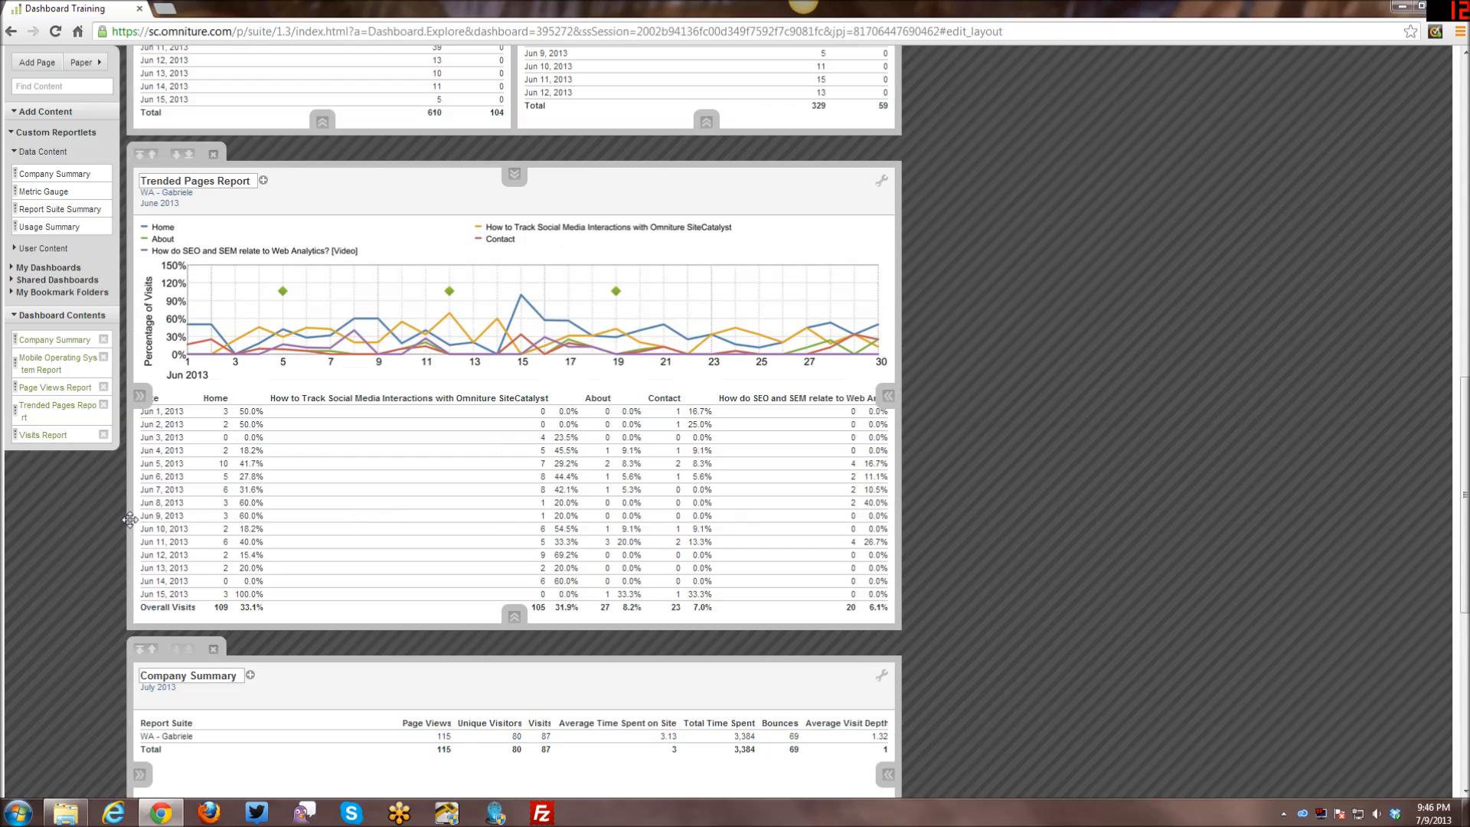
{"action": "scroll", "coordinate": [123, 505], "scroll_direction": "up", "scroll_amount": 1}
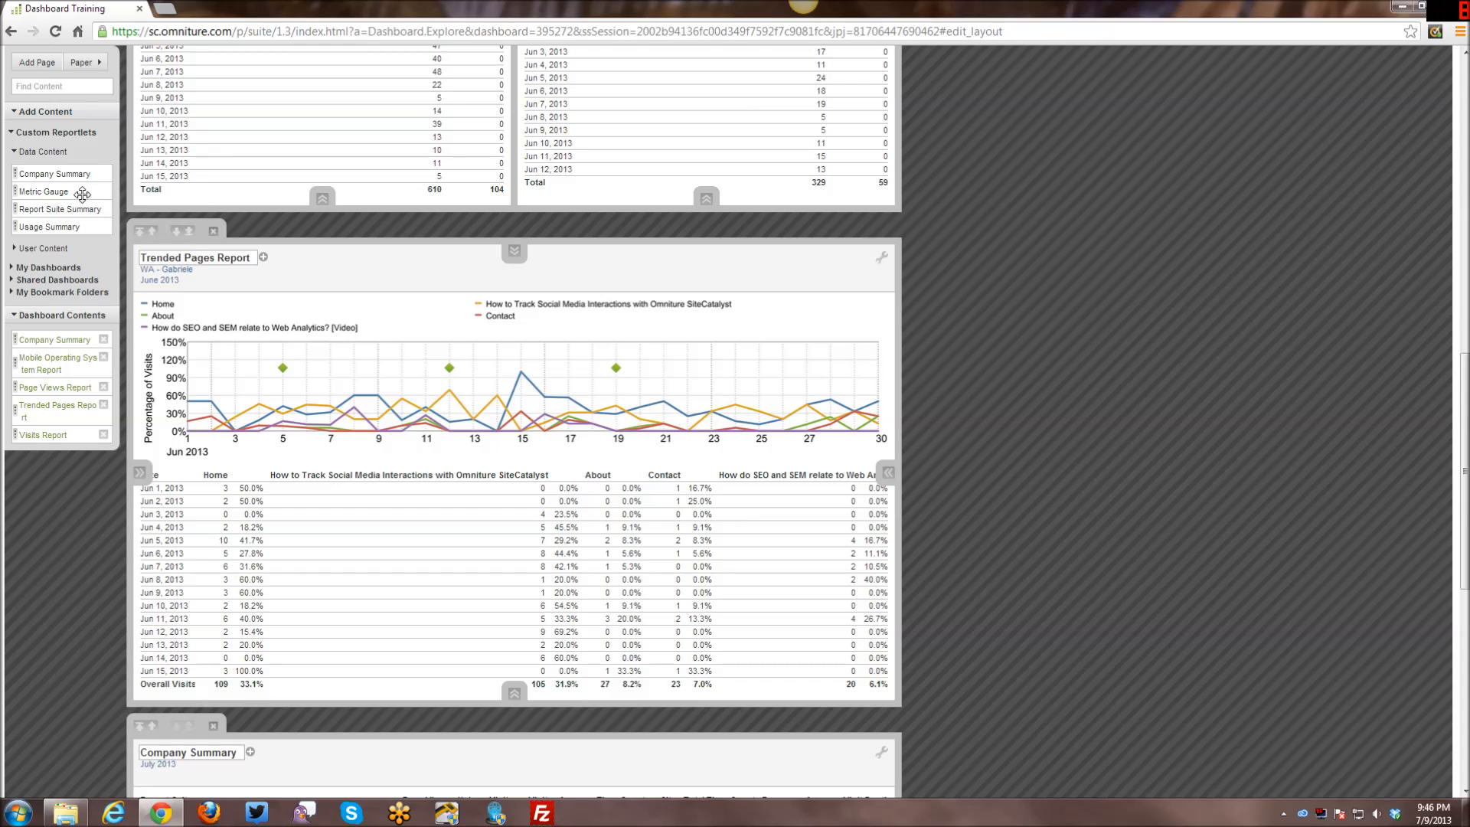
{"action": "scroll", "coordinate": [90, 207], "scroll_direction": "down", "scroll_amount": 4}
{"action": "scroll", "coordinate": [89, 206], "scroll_direction": "up", "scroll_amount": 1}
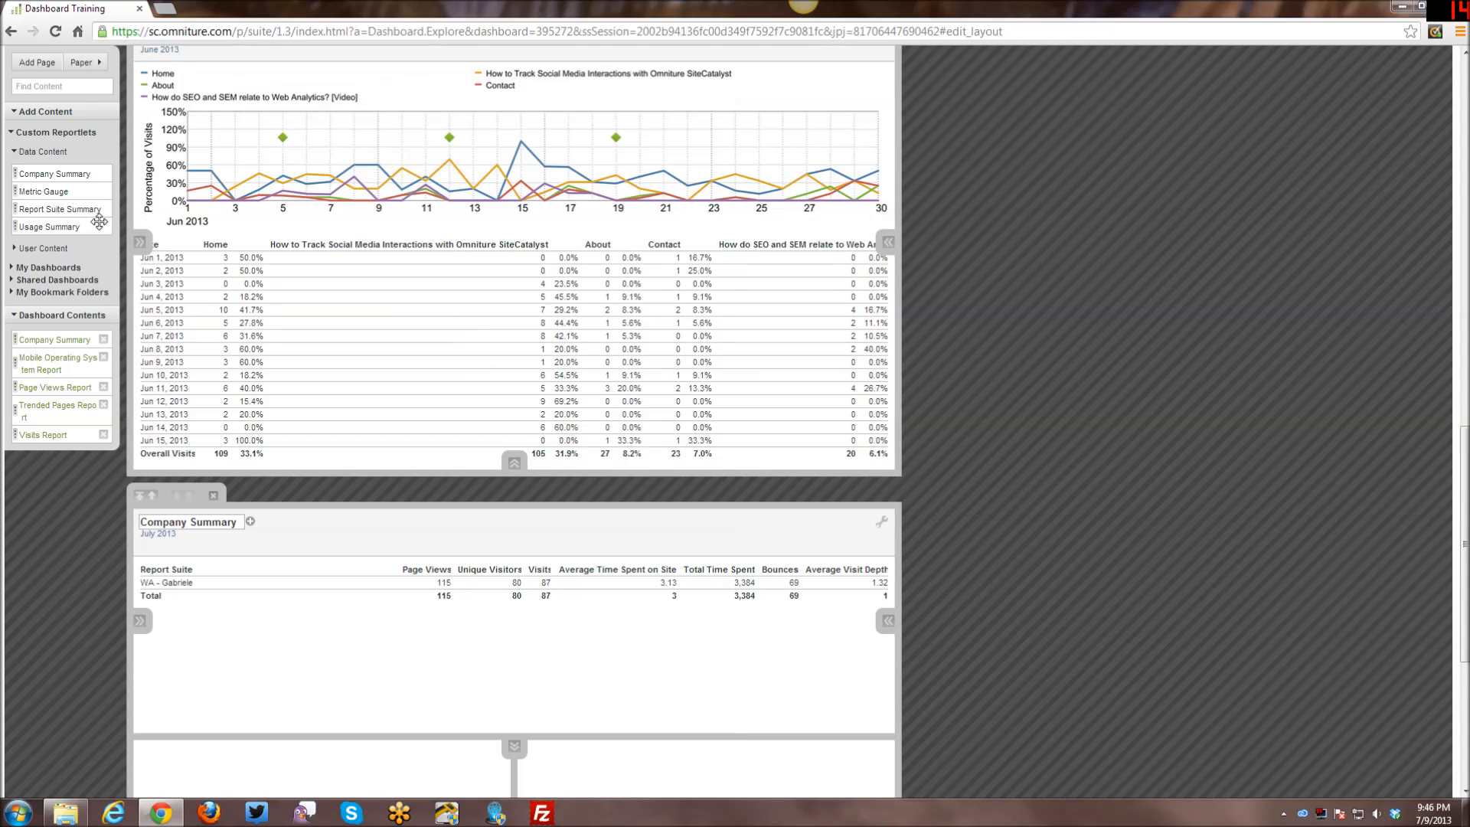
{"action": "left_click", "coordinate": [213, 496]}
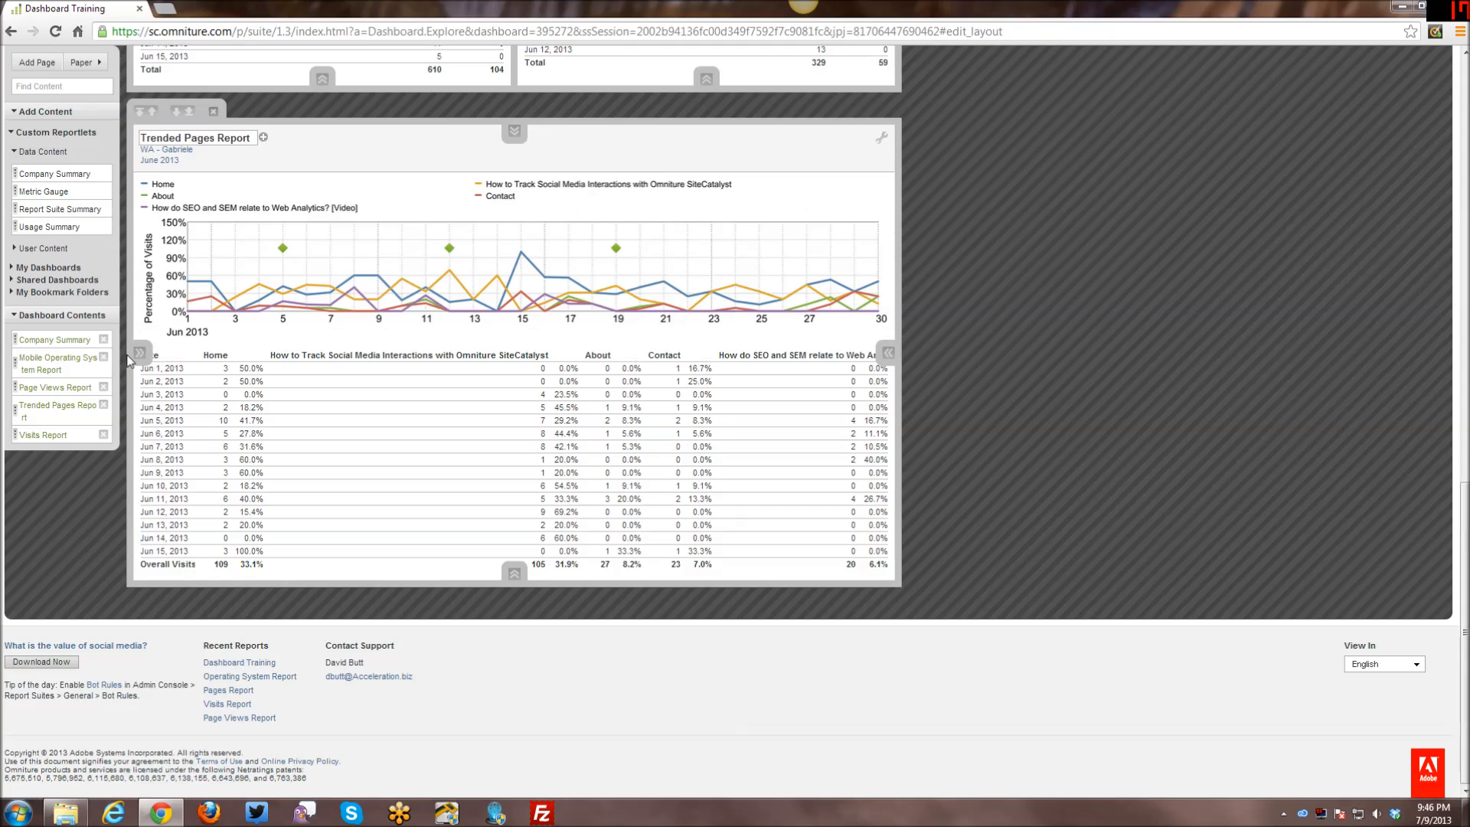
{"action": "left_click", "coordinate": [60, 53]}
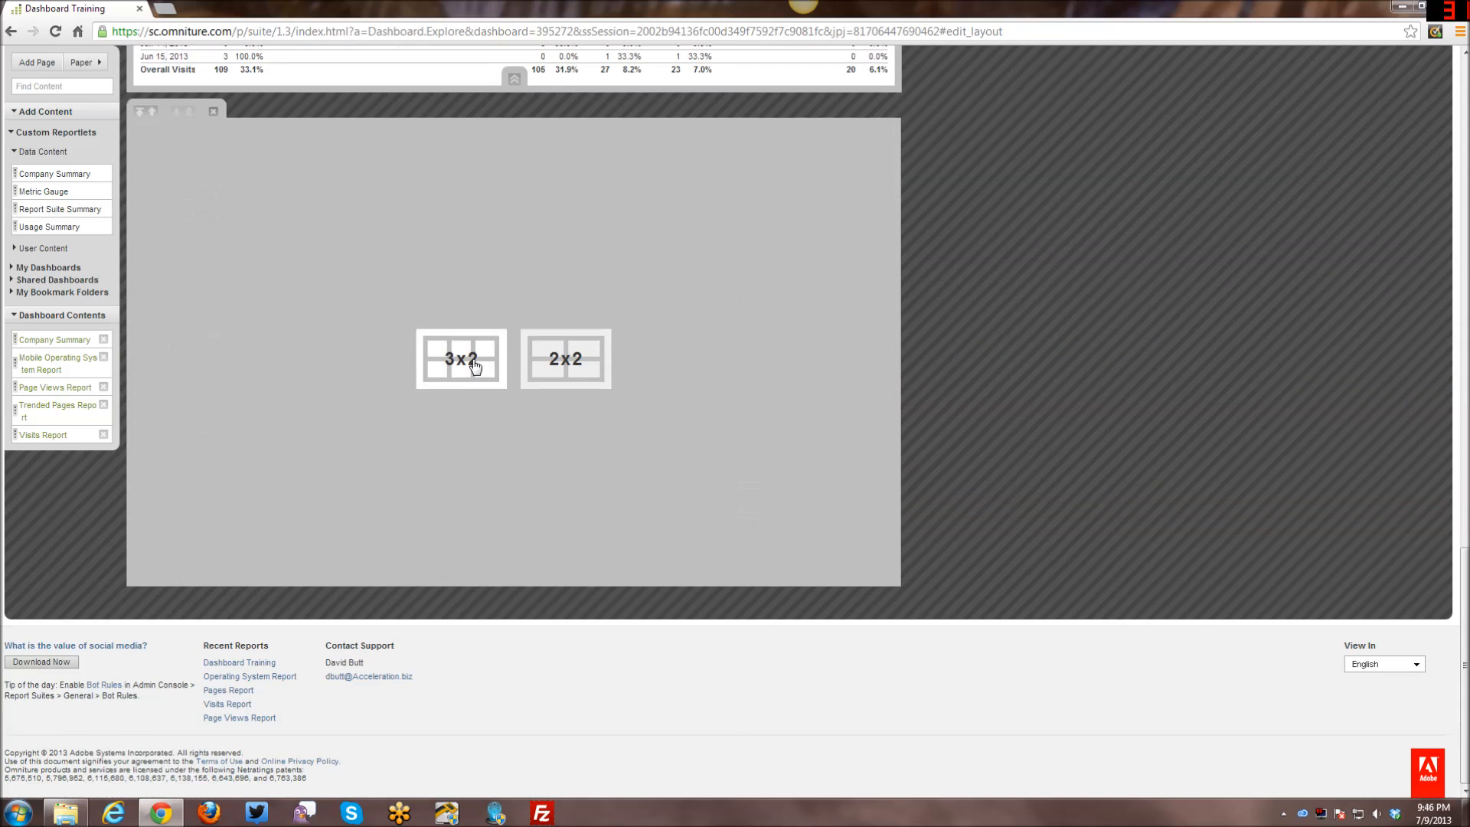
{"action": "left_click", "coordinate": [435, 361]}
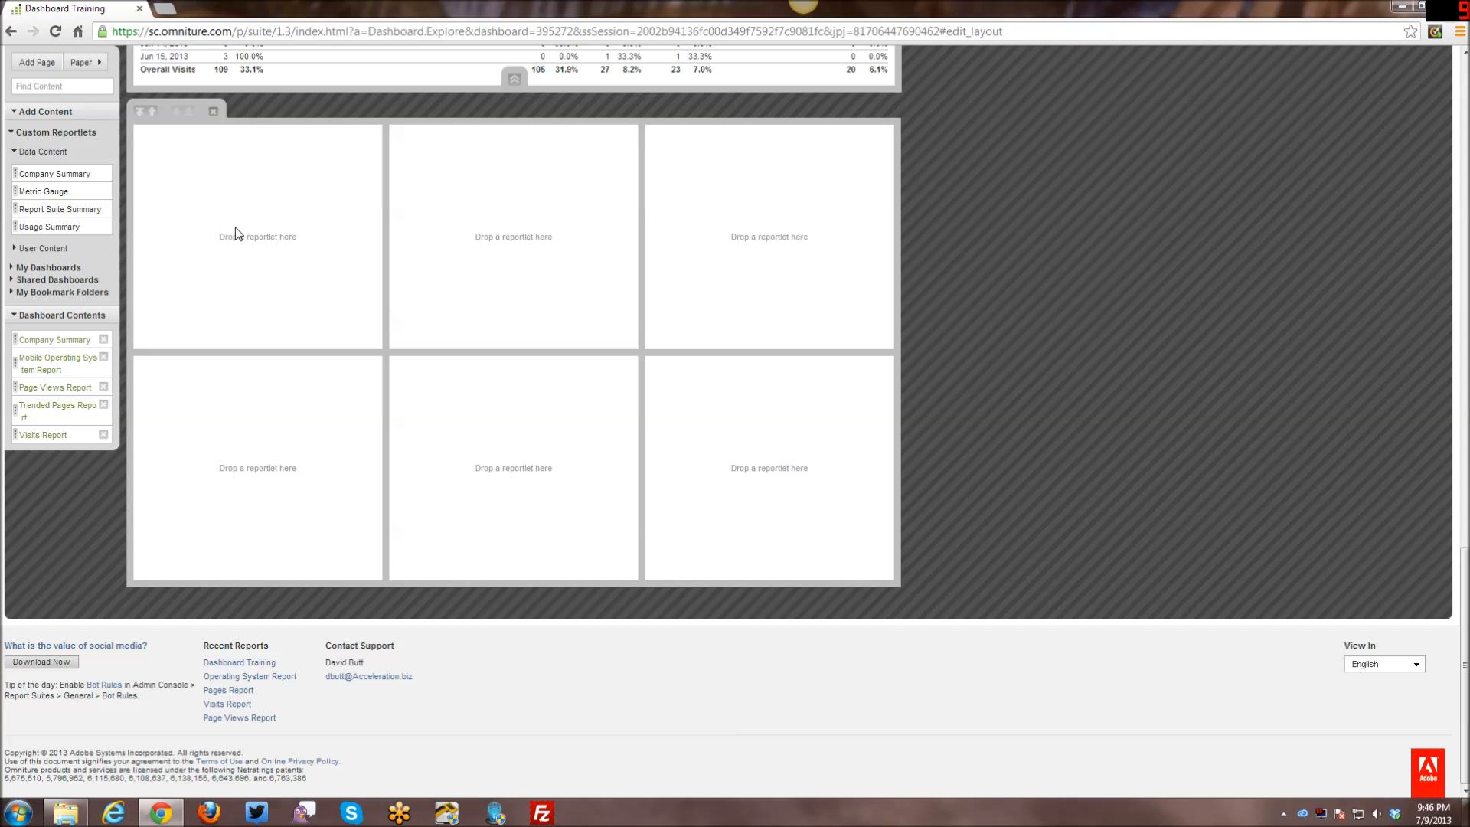
Place a Metric Gauge in the first cell of the new page and choose Average Time Spent on Site as its metric.
{"action": "left_click_drag", "start_coordinate": [55, 191], "coordinate": [248, 221]}
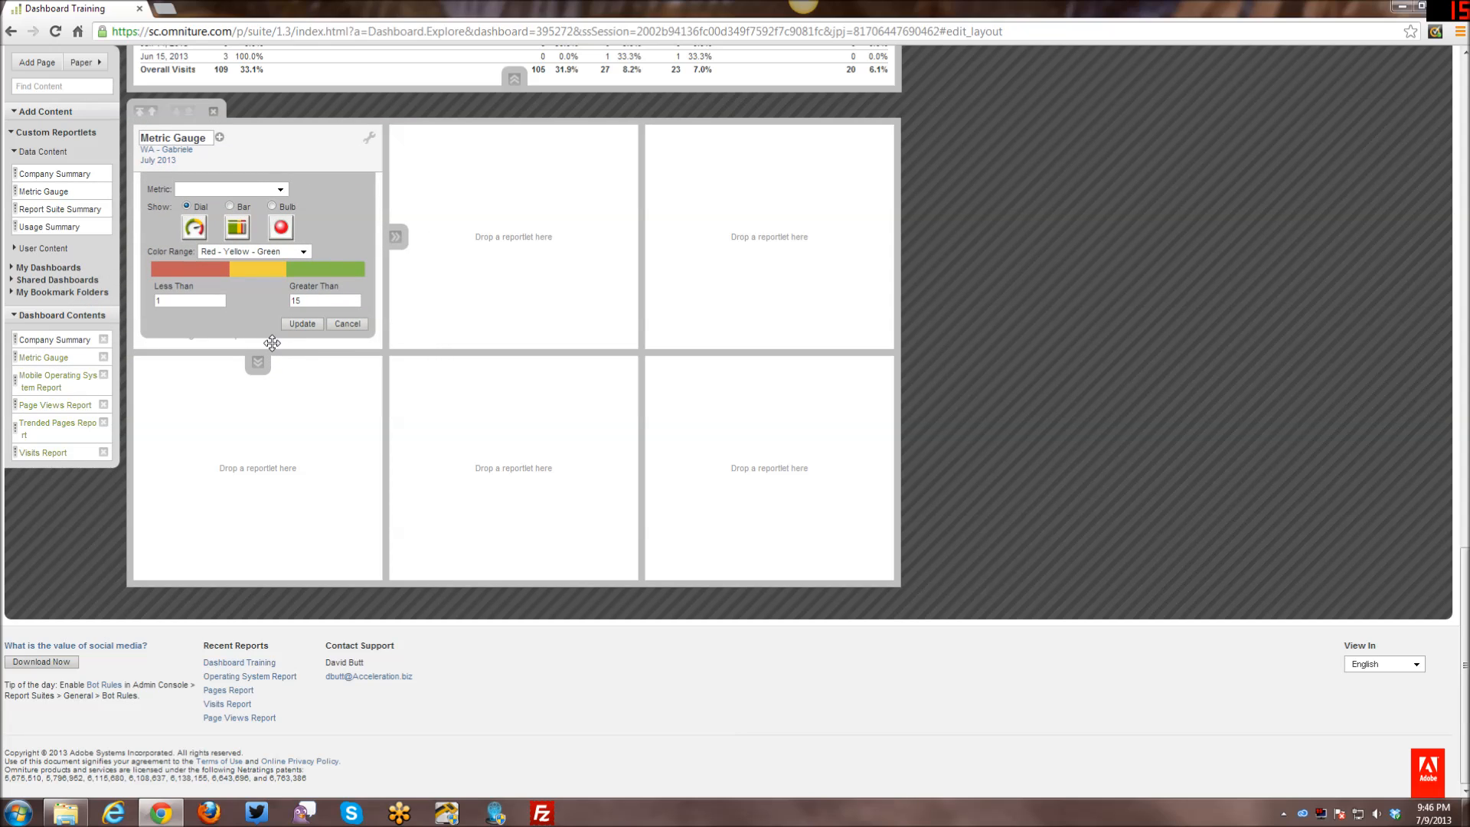
{"action": "left_click", "coordinate": [282, 195]}
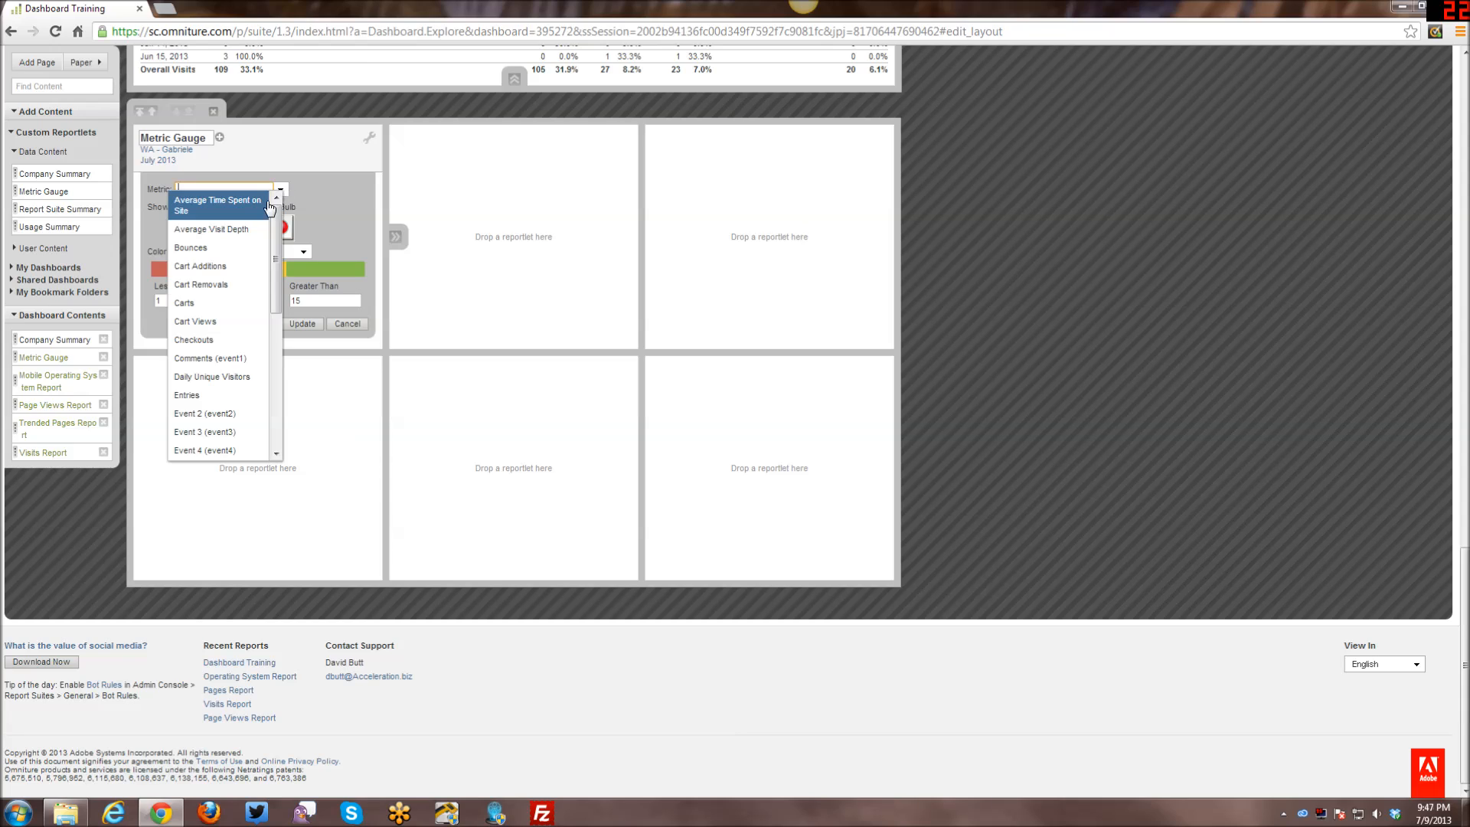
{"action": "left_click", "coordinate": [220, 206]}
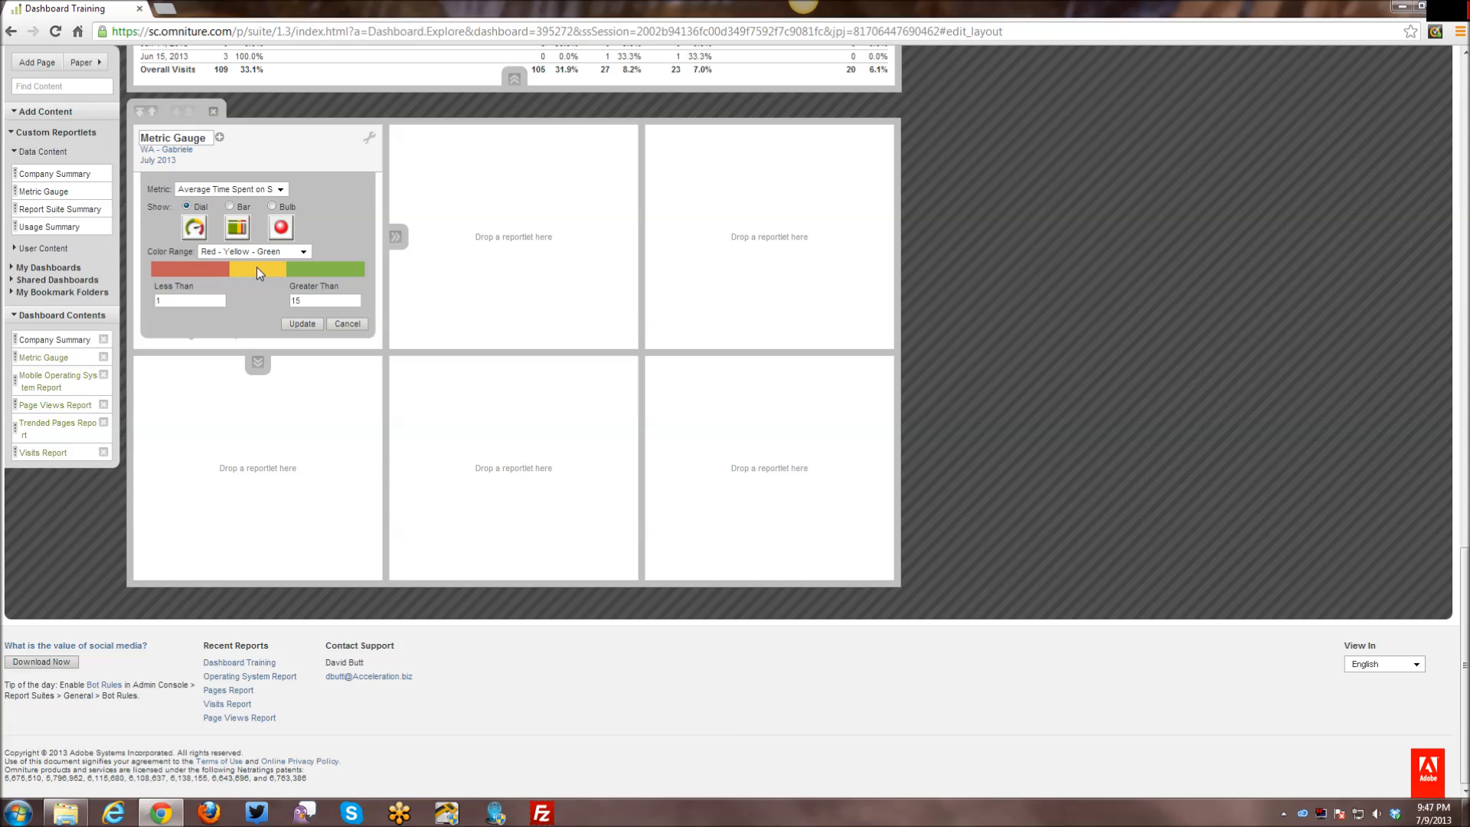
Try other color ranges for the gauge, including Green - Yellow - Red and Blue - Gray - Red, and return to Red - Yellow - Green.
{"action": "left_click", "coordinate": [303, 252]}
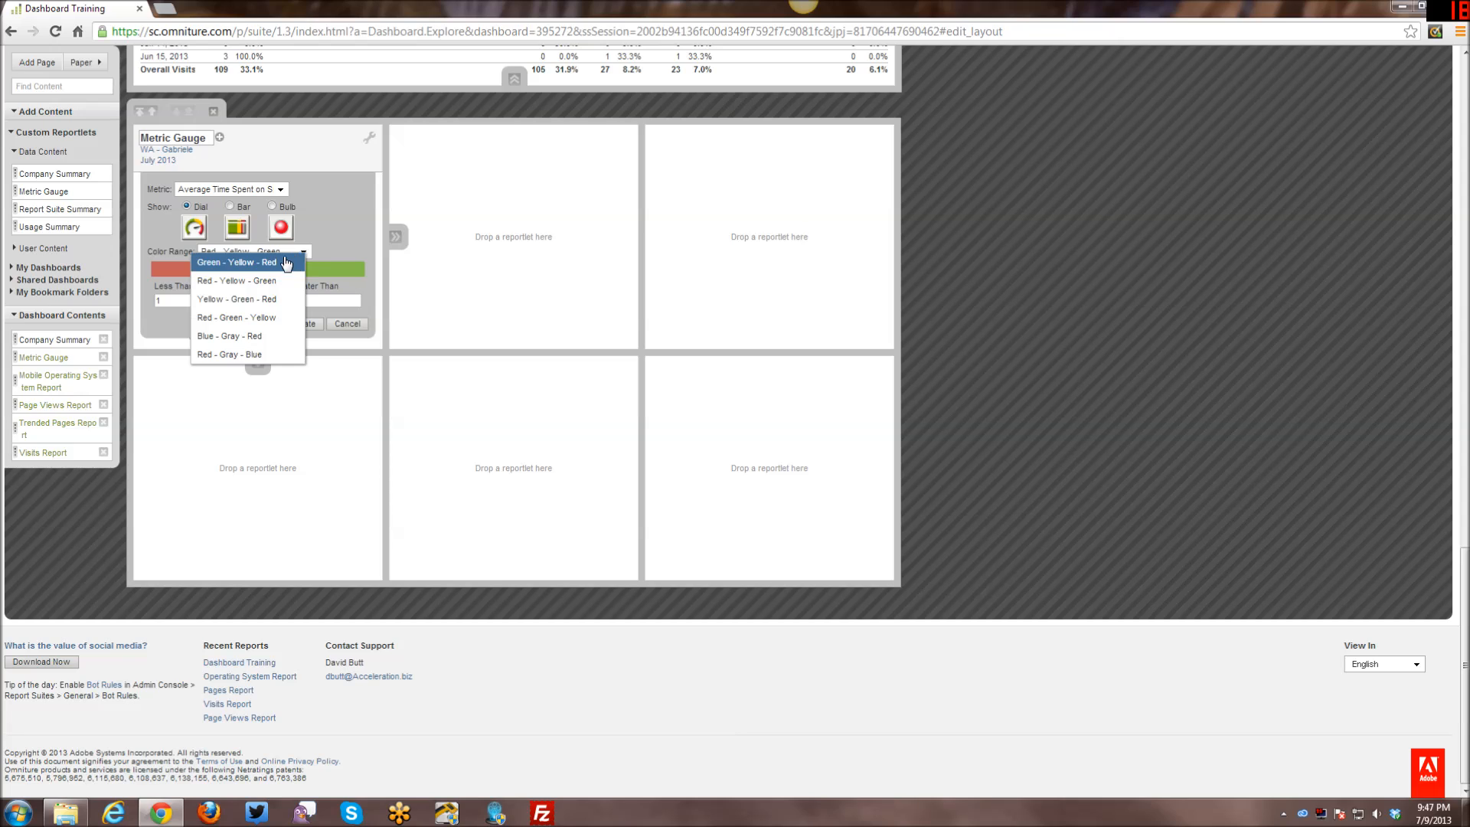
{"action": "left_click", "coordinate": [245, 263]}
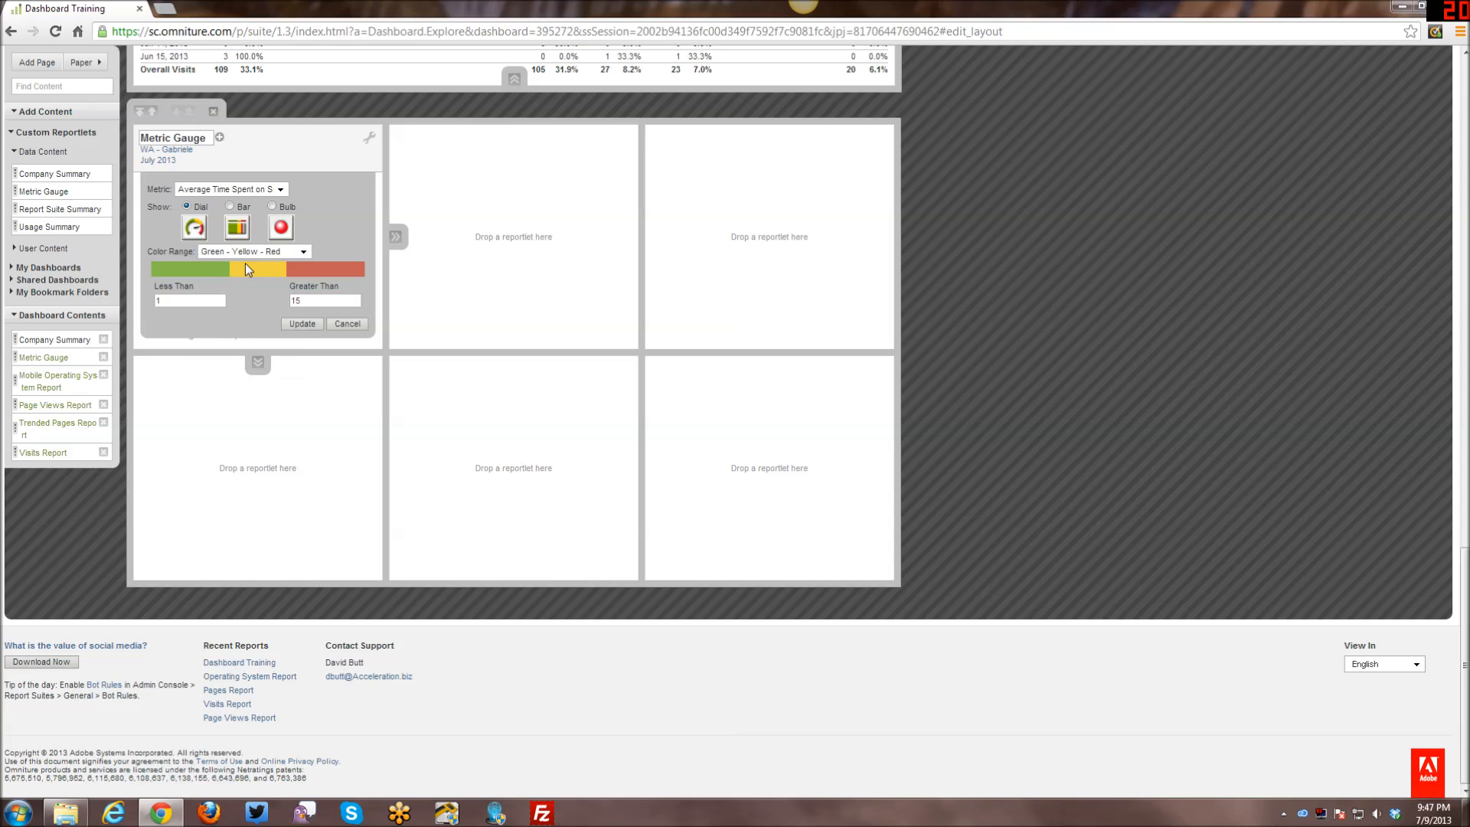
{"action": "left_click", "coordinate": [304, 255]}
{"action": "left_click", "coordinate": [285, 280]}
{"action": "left_click", "coordinate": [291, 254]}
{"action": "left_click", "coordinate": [251, 341]}
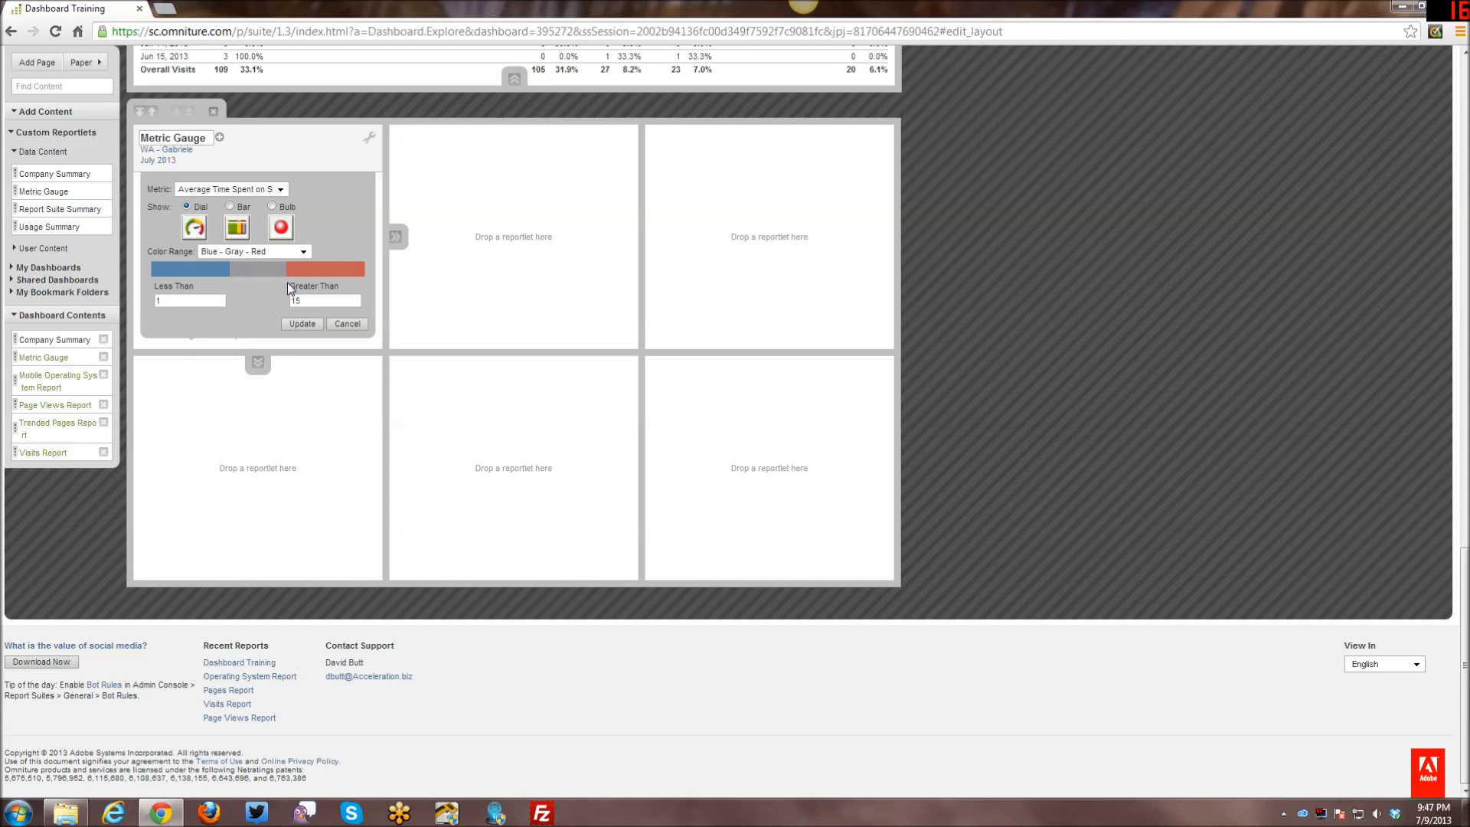
{"action": "left_click", "coordinate": [304, 252]}
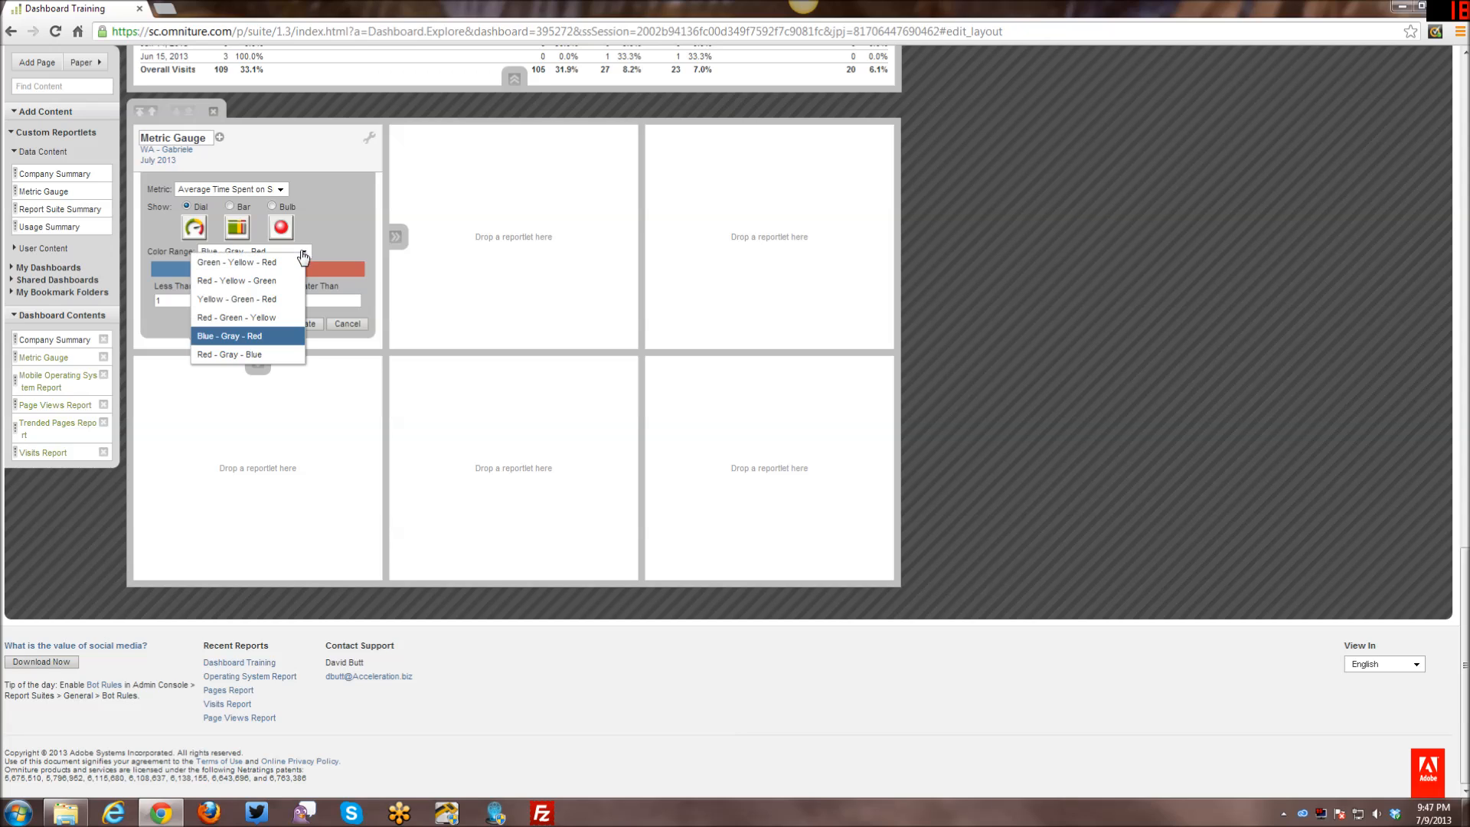
{"action": "left_click", "coordinate": [291, 355]}
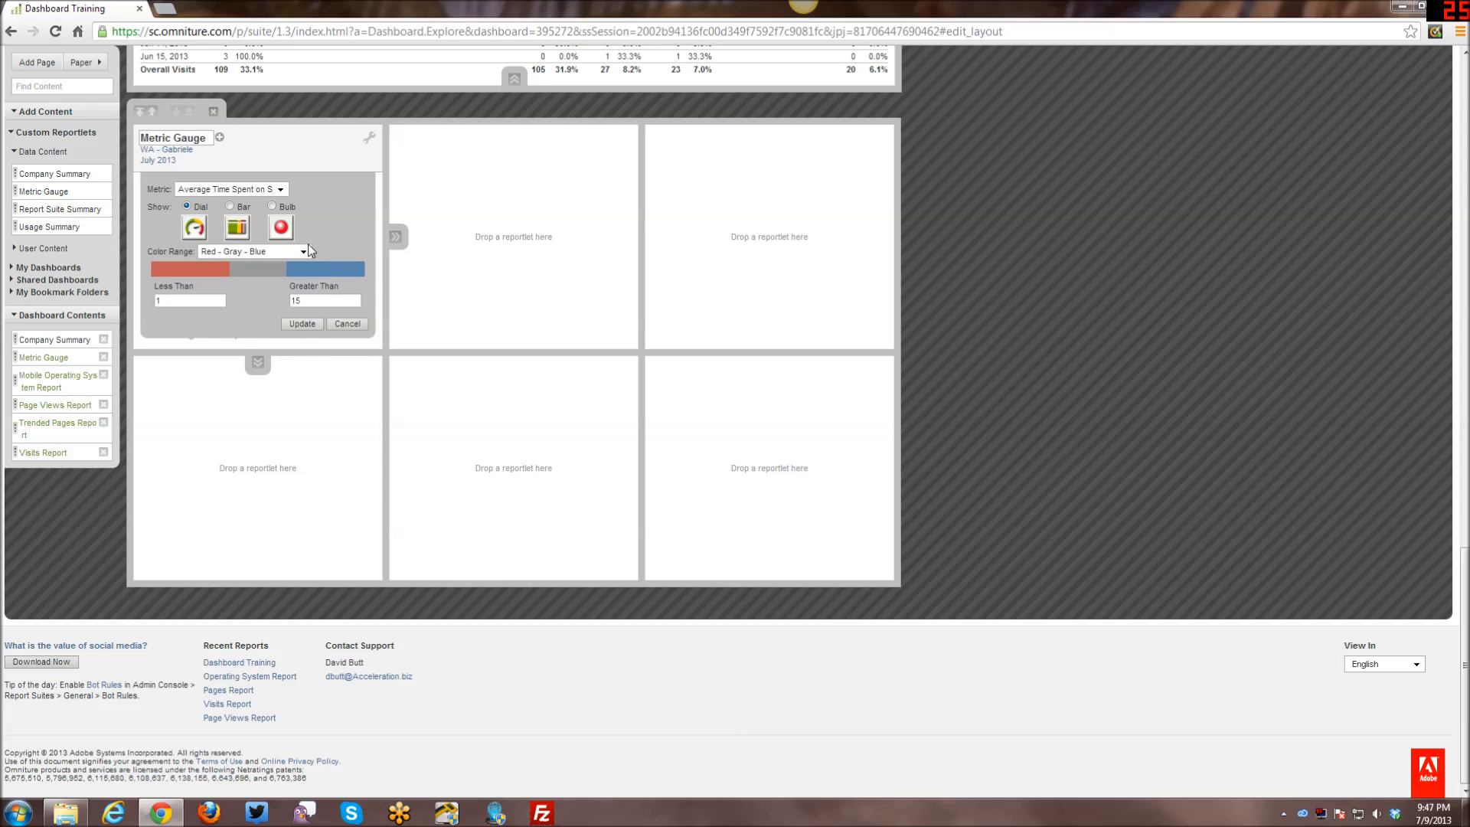
{"action": "left_click", "coordinate": [307, 253]}
{"action": "left_click", "coordinate": [280, 317]}
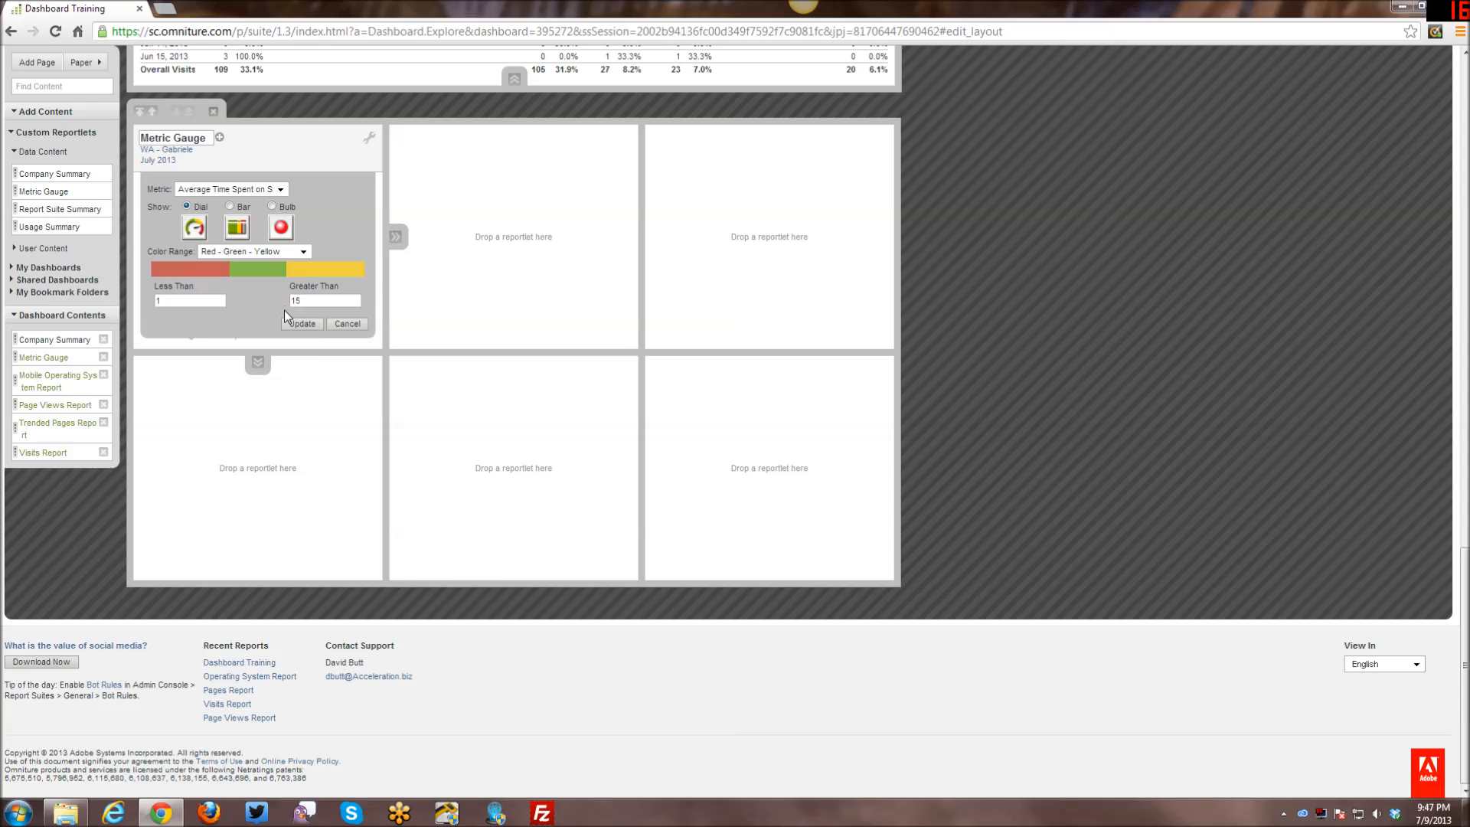
{"action": "left_click", "coordinate": [304, 252]}
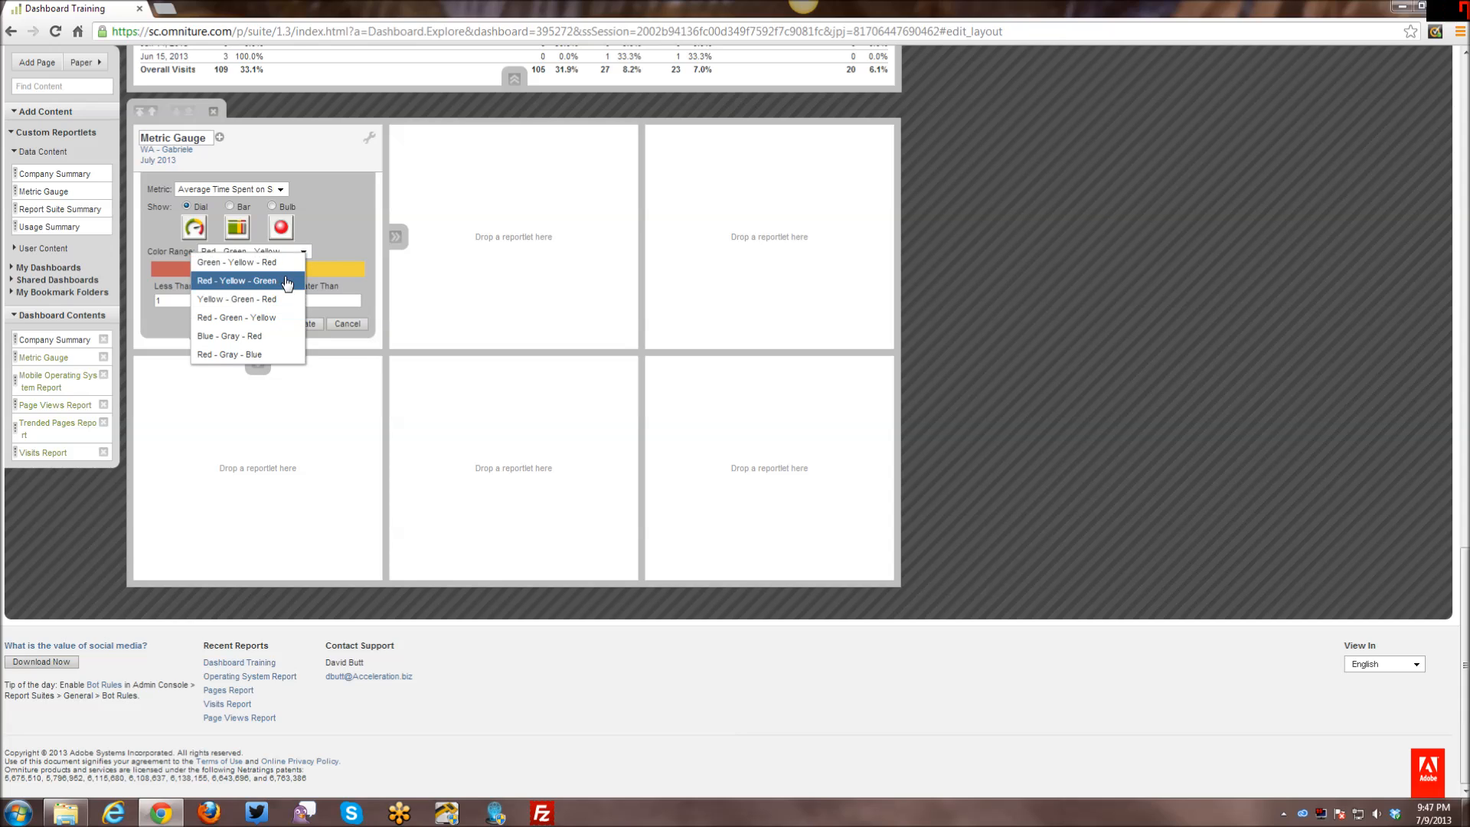
{"action": "left_click", "coordinate": [282, 279]}
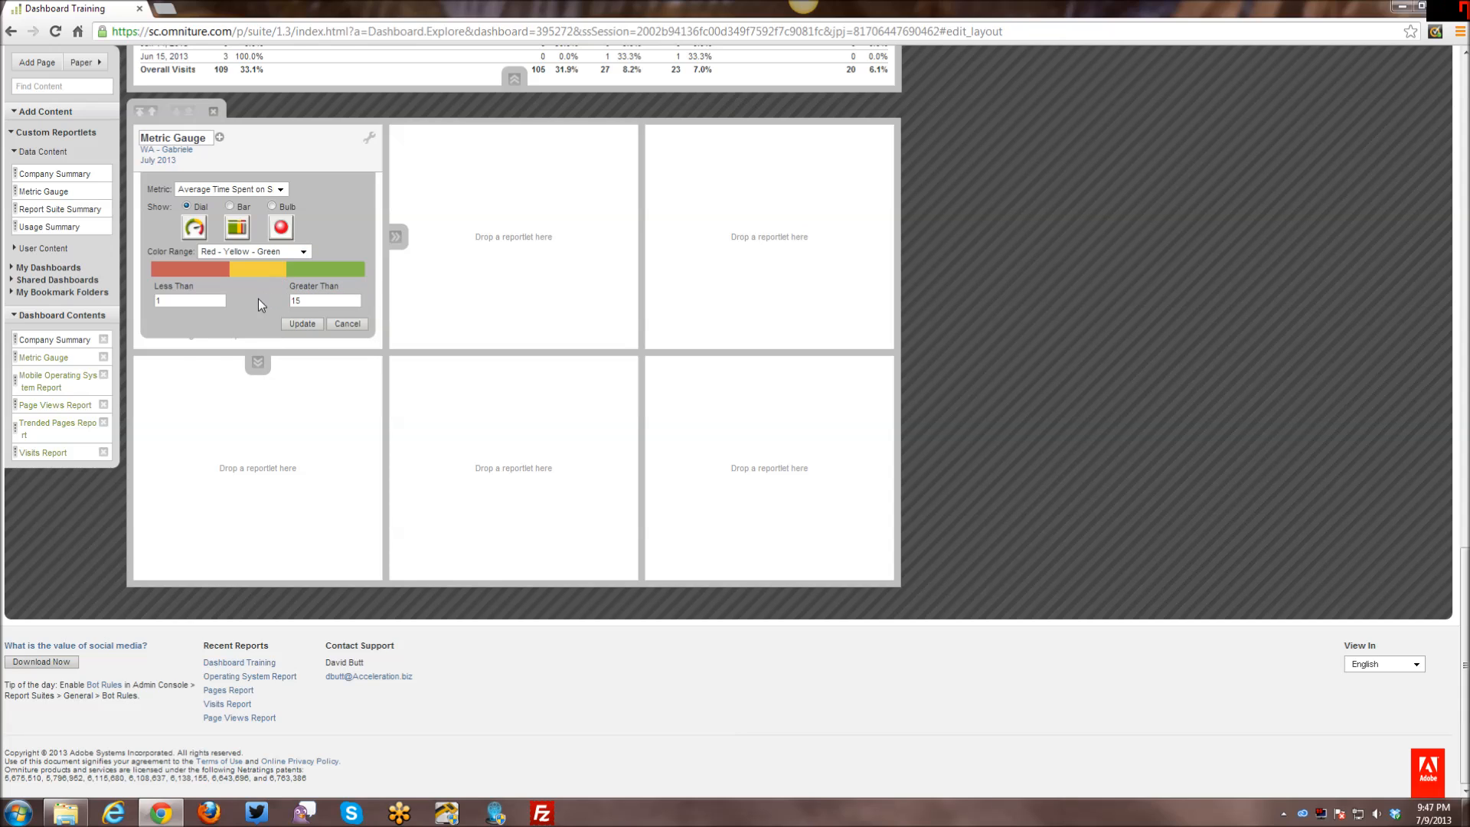
Set the gauge's thresholds to less than 2 and greater than 5, and update the reportlet.
{"action": "double_click", "coordinate": [180, 301]}
{"action": "type", "text": "2"}
{"action": "key", "text": "Tab"}
{"action": "type", "text": "5"}
{"action": "left_click", "coordinate": [302, 324]}
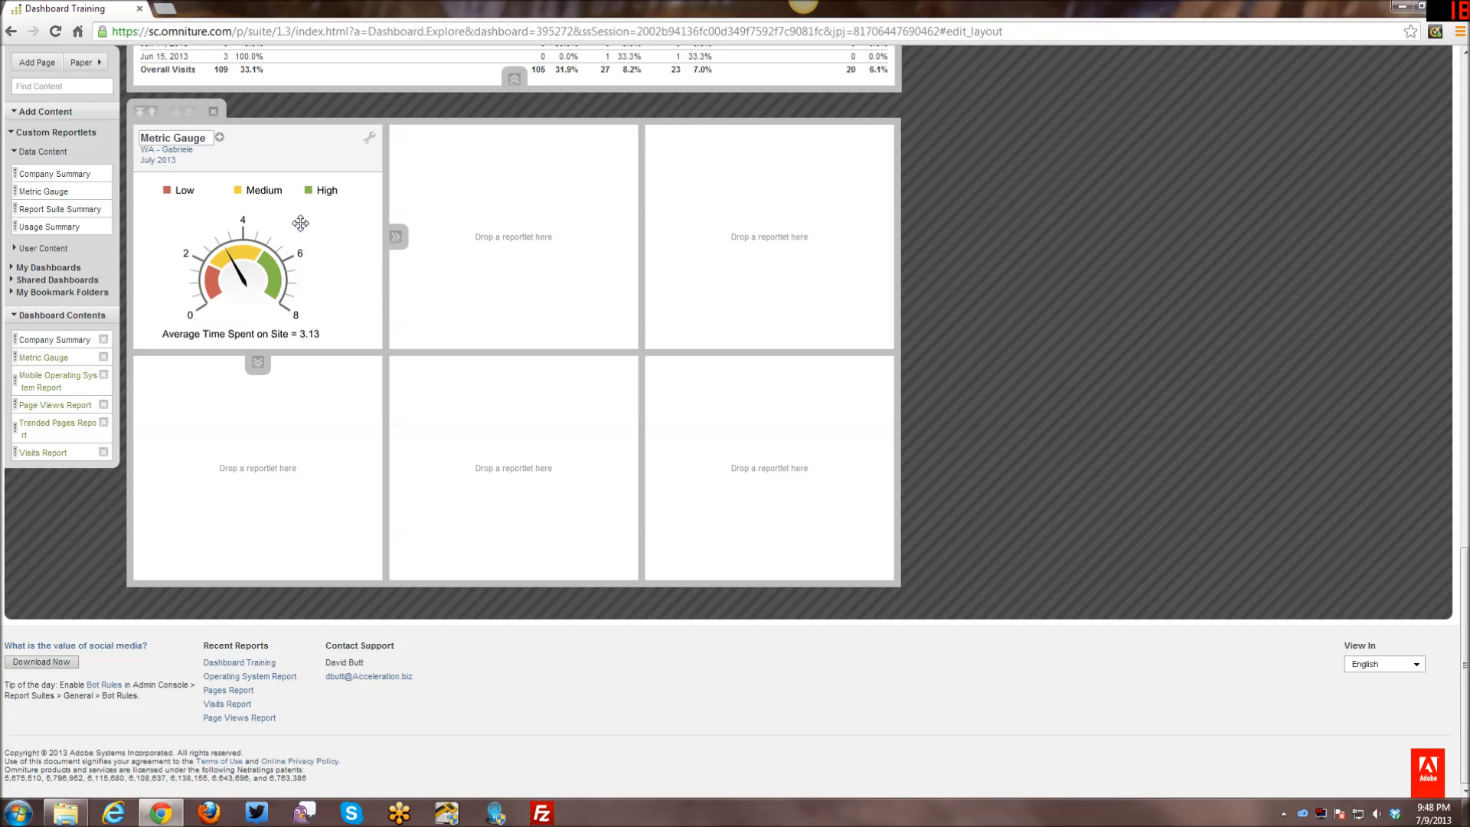
{"action": "left_click", "coordinate": [370, 139]}
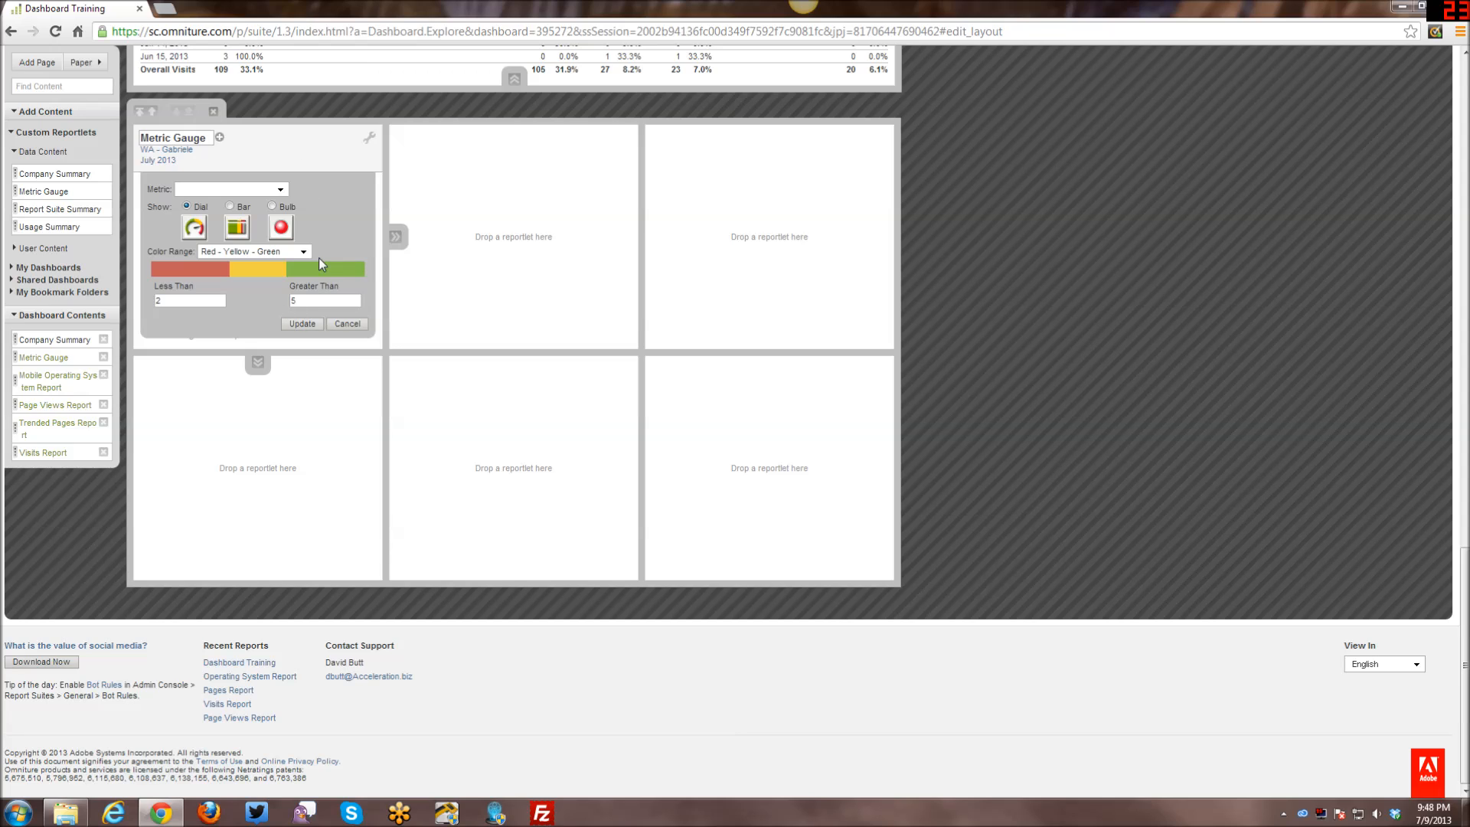
{"action": "left_click", "coordinate": [351, 325]}
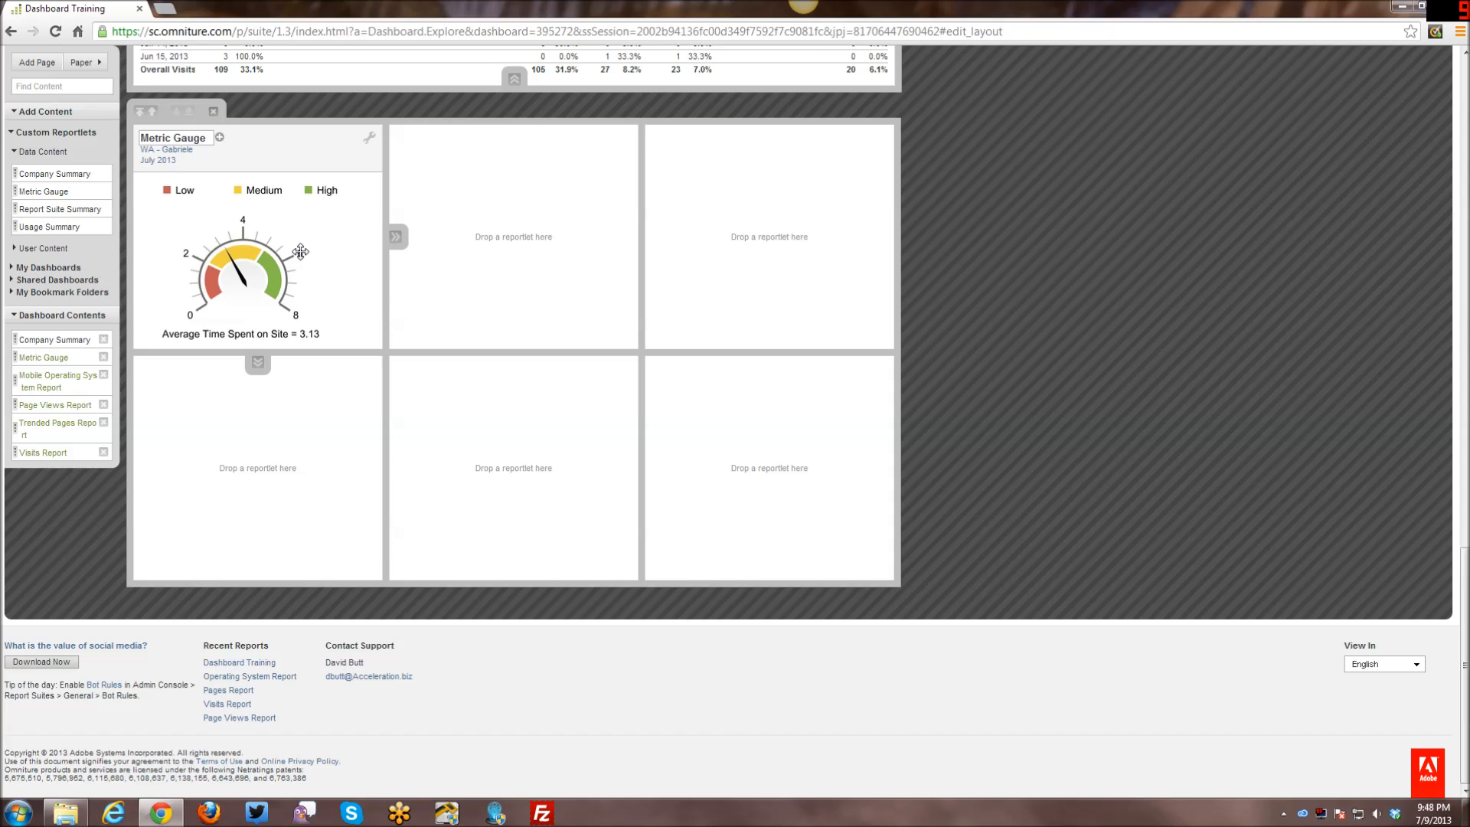
Place another Metric Gauge in the cell beside the first, browse its available metrics, and take it off the page.
{"action": "left_click_drag", "start_coordinate": [71, 193], "coordinate": [495, 258]}
{"action": "left_click", "coordinate": [494, 192]}
{"action": "mouse_move", "coordinate": [534, 226]}
{"action": "left_mouse_down"}
{"action": "mouse_move", "coordinate": [533, 375]}
{"action": "mouse_move", "coordinate": [533, 200]}
{"action": "left_mouse_up"}
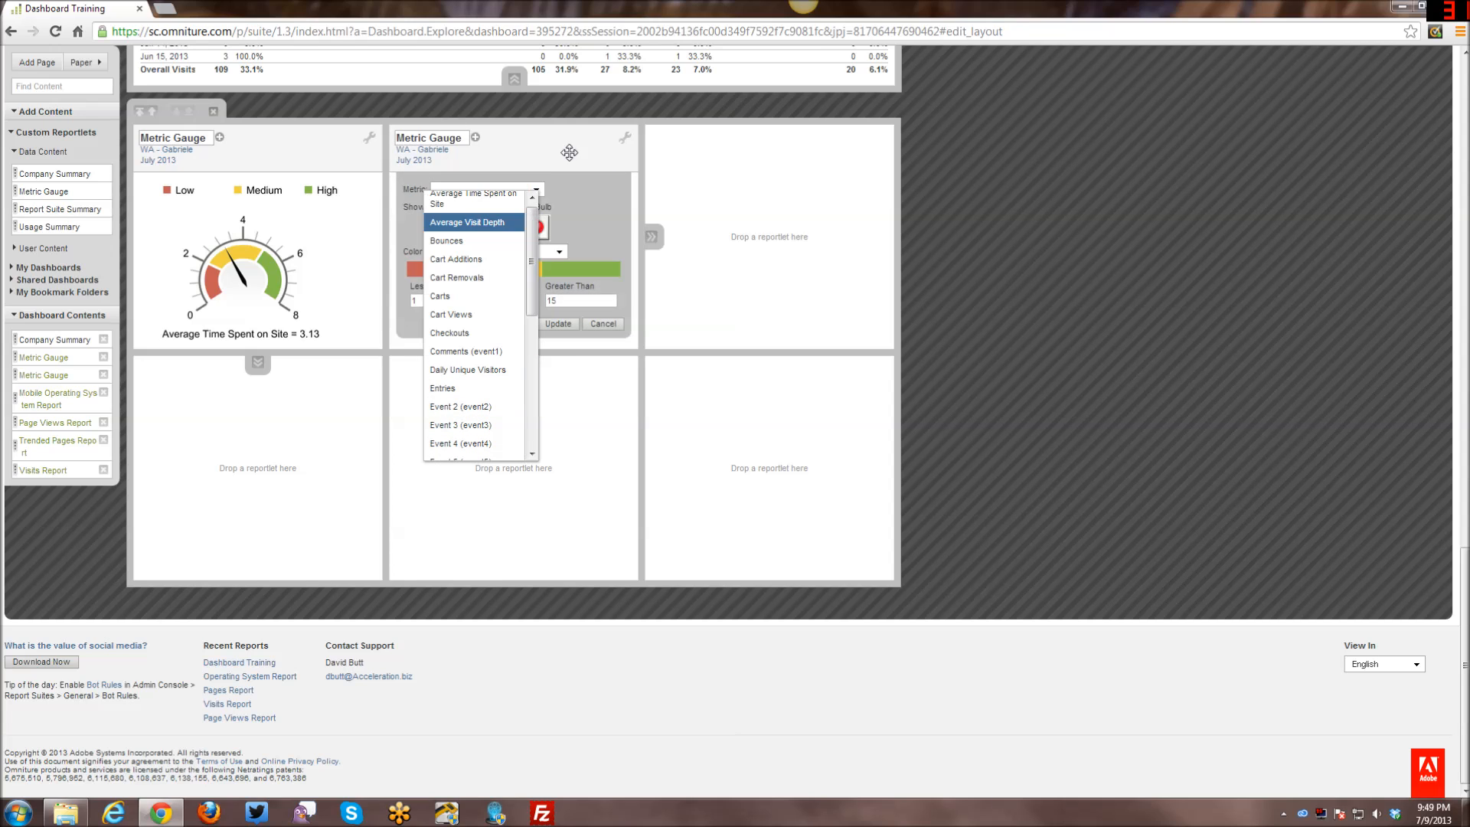
{"action": "left_click", "coordinate": [614, 164]}
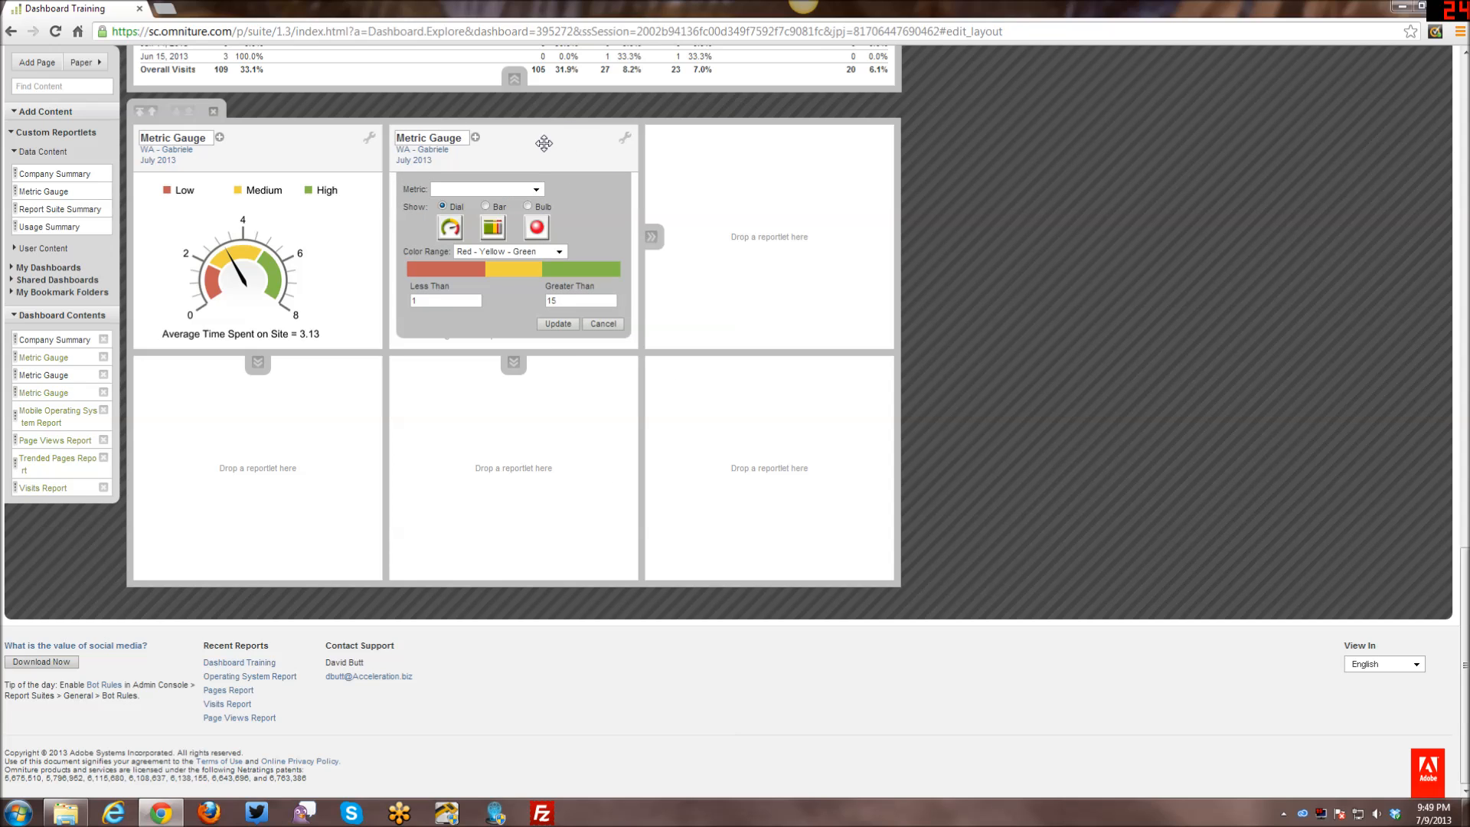
{"action": "left_click_drag", "start_coordinate": [543, 144], "coordinate": [546, 160]}
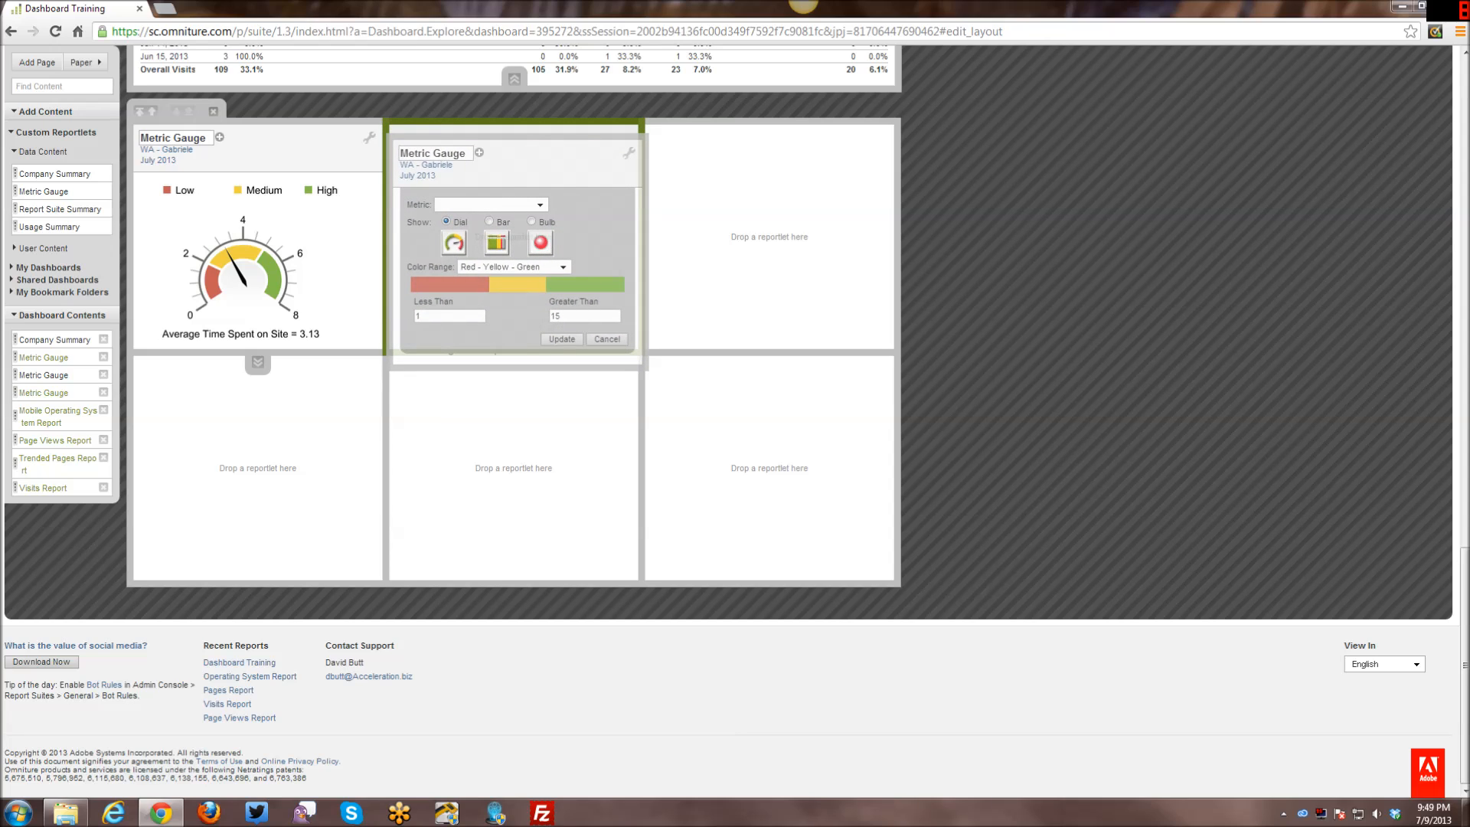
{"action": "left_click_drag", "start_coordinate": [544, 164], "coordinate": [1083, 240]}
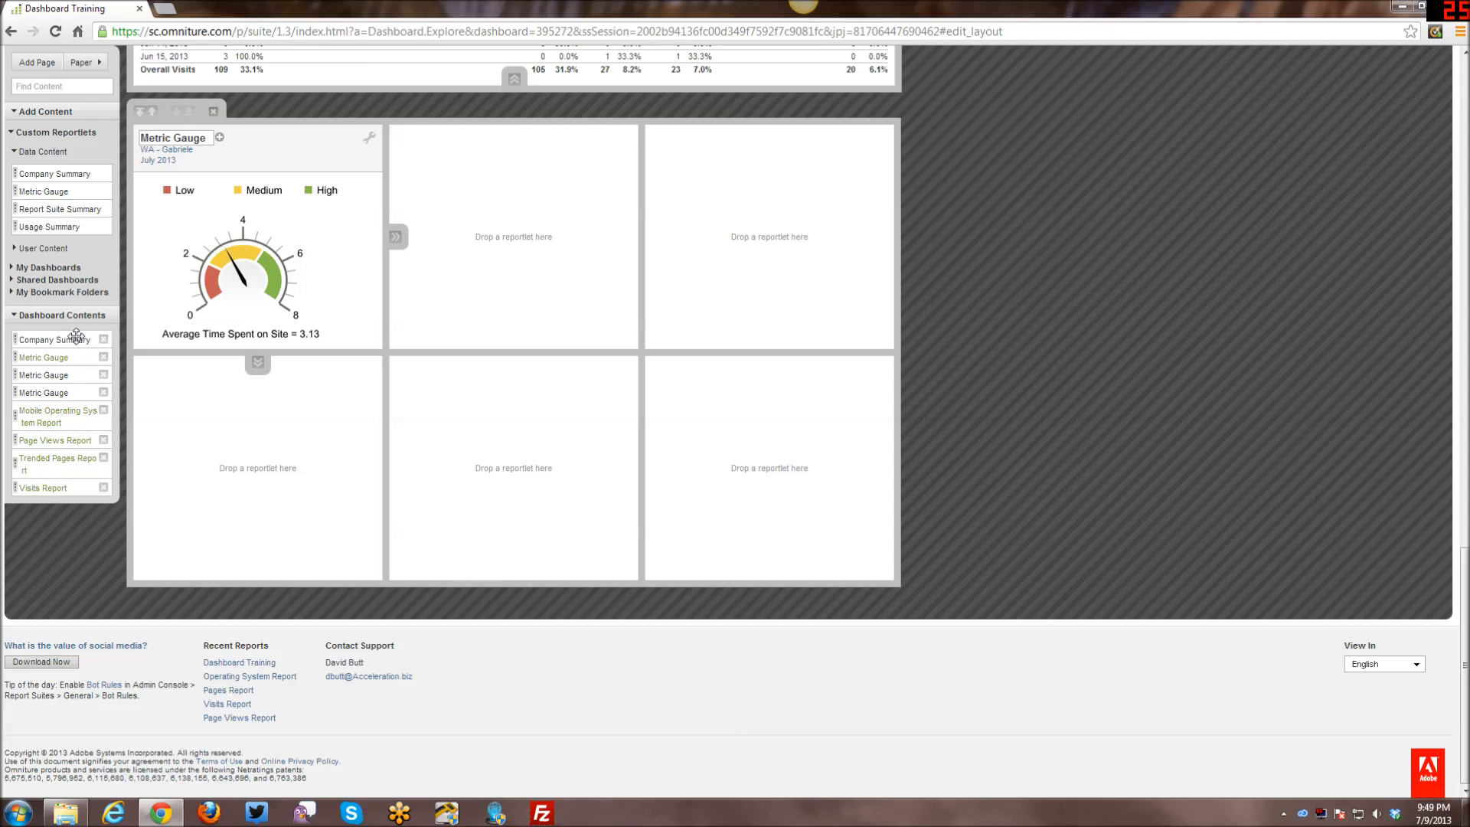
Delete the two unused Metric Gauges and the Company Summary from the dashboard contents, and take the remaining gauge off the last page.
{"action": "left_click", "coordinate": [104, 375]}
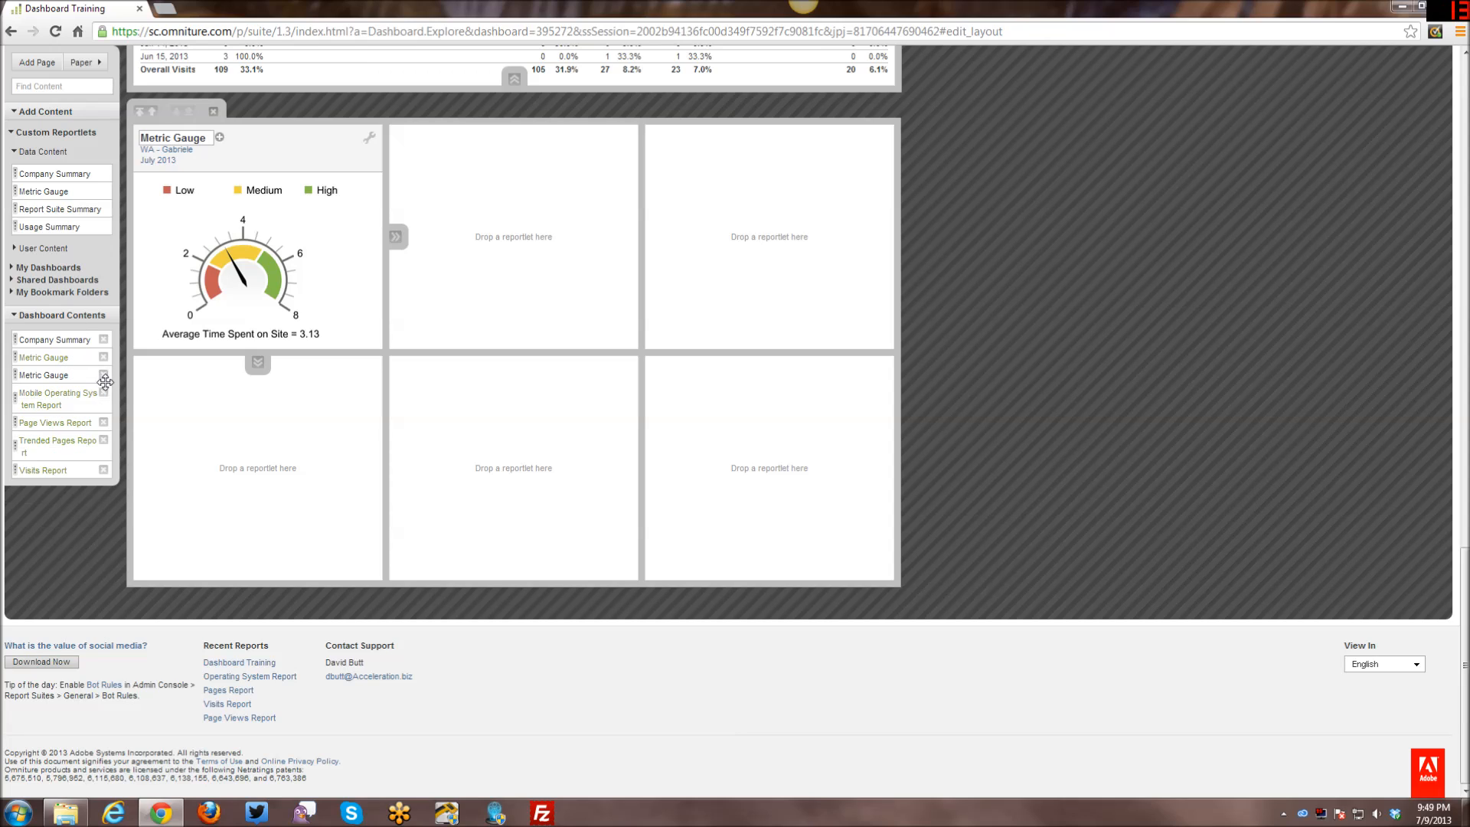
{"action": "left_click", "coordinate": [104, 375]}
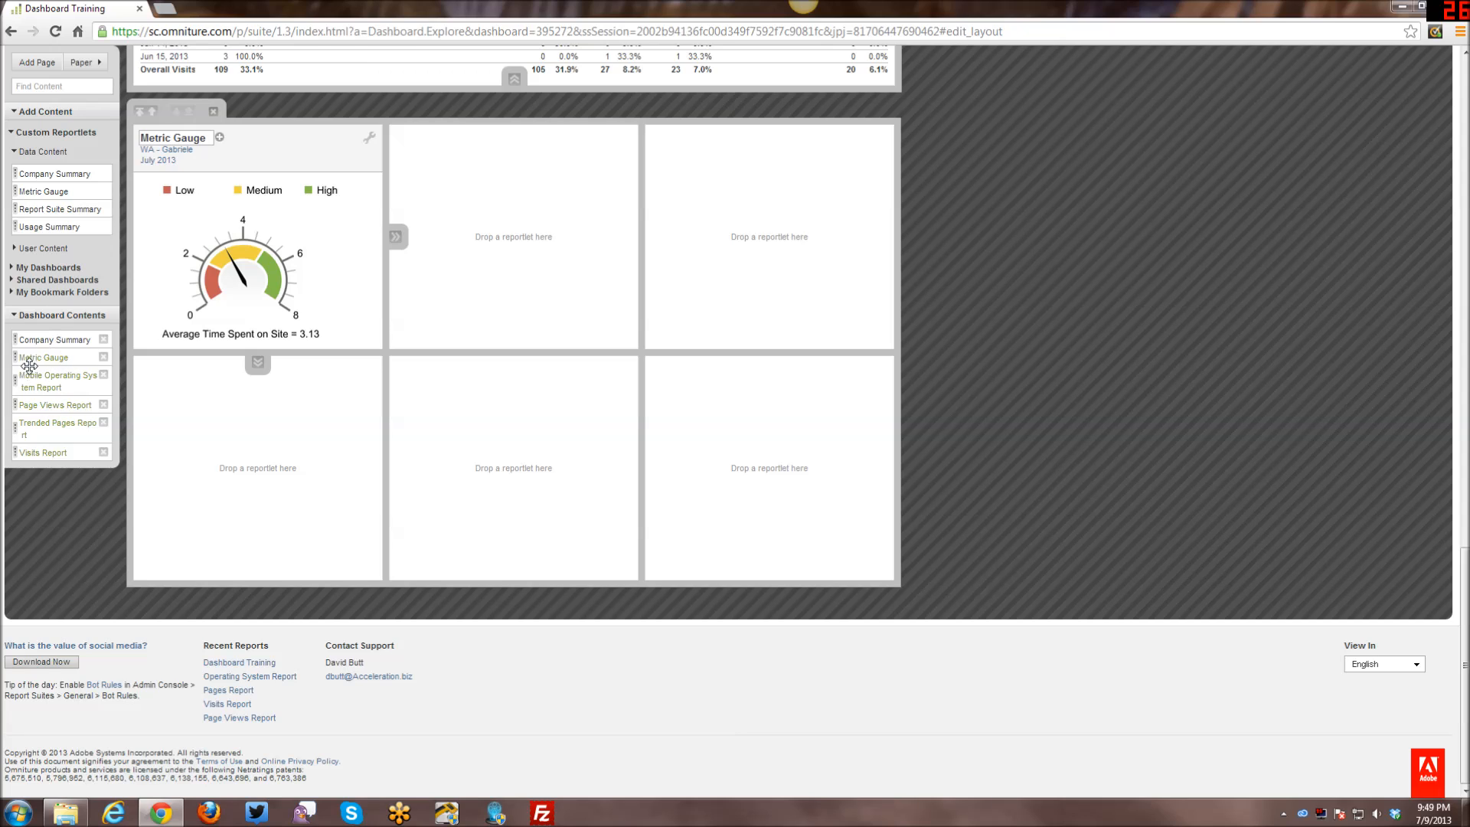
{"action": "left_click", "coordinate": [104, 339]}
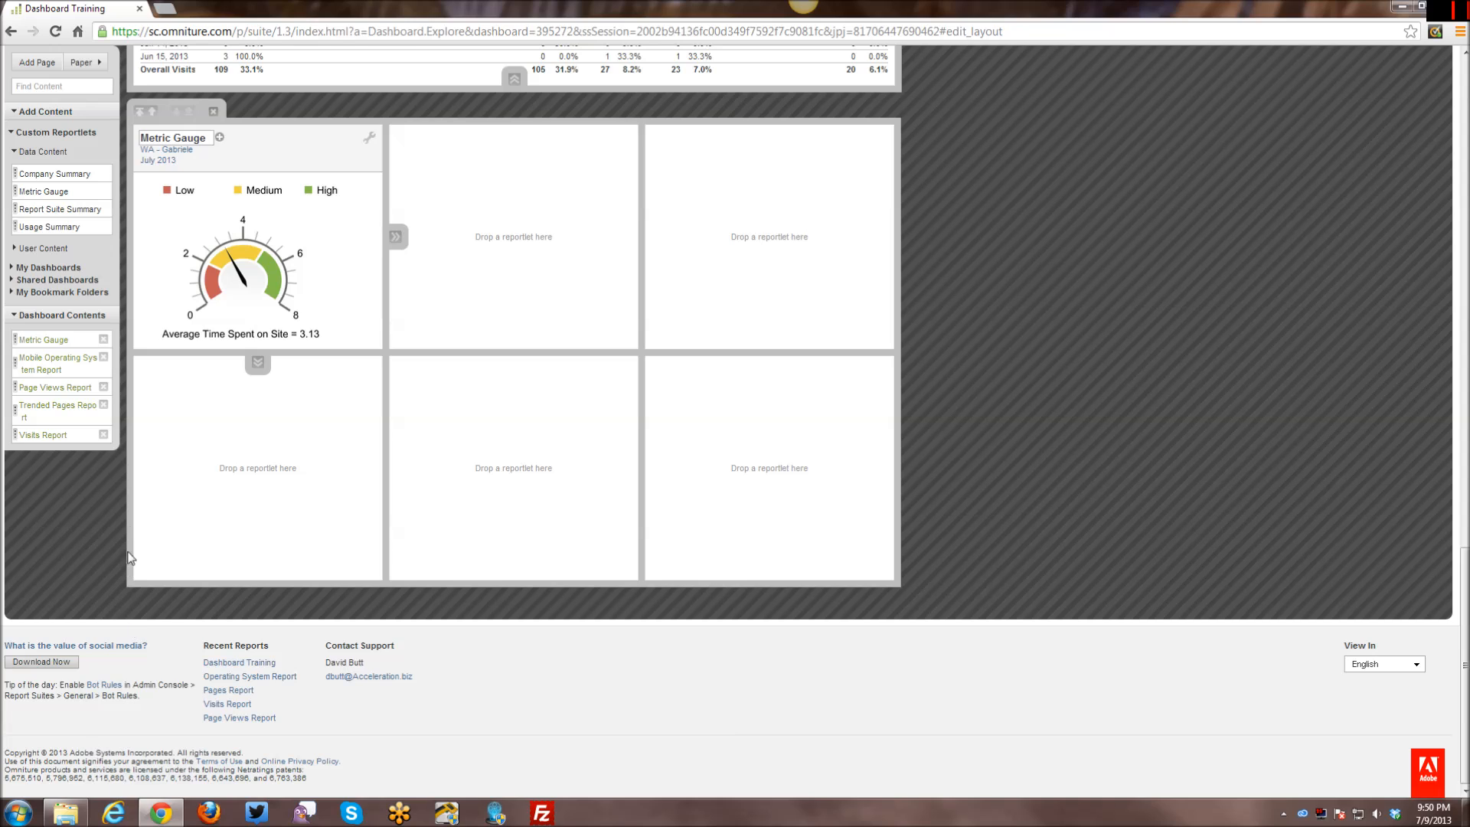
{"action": "scroll", "coordinate": [132, 536], "scroll_direction": "up", "scroll_amount": 2}
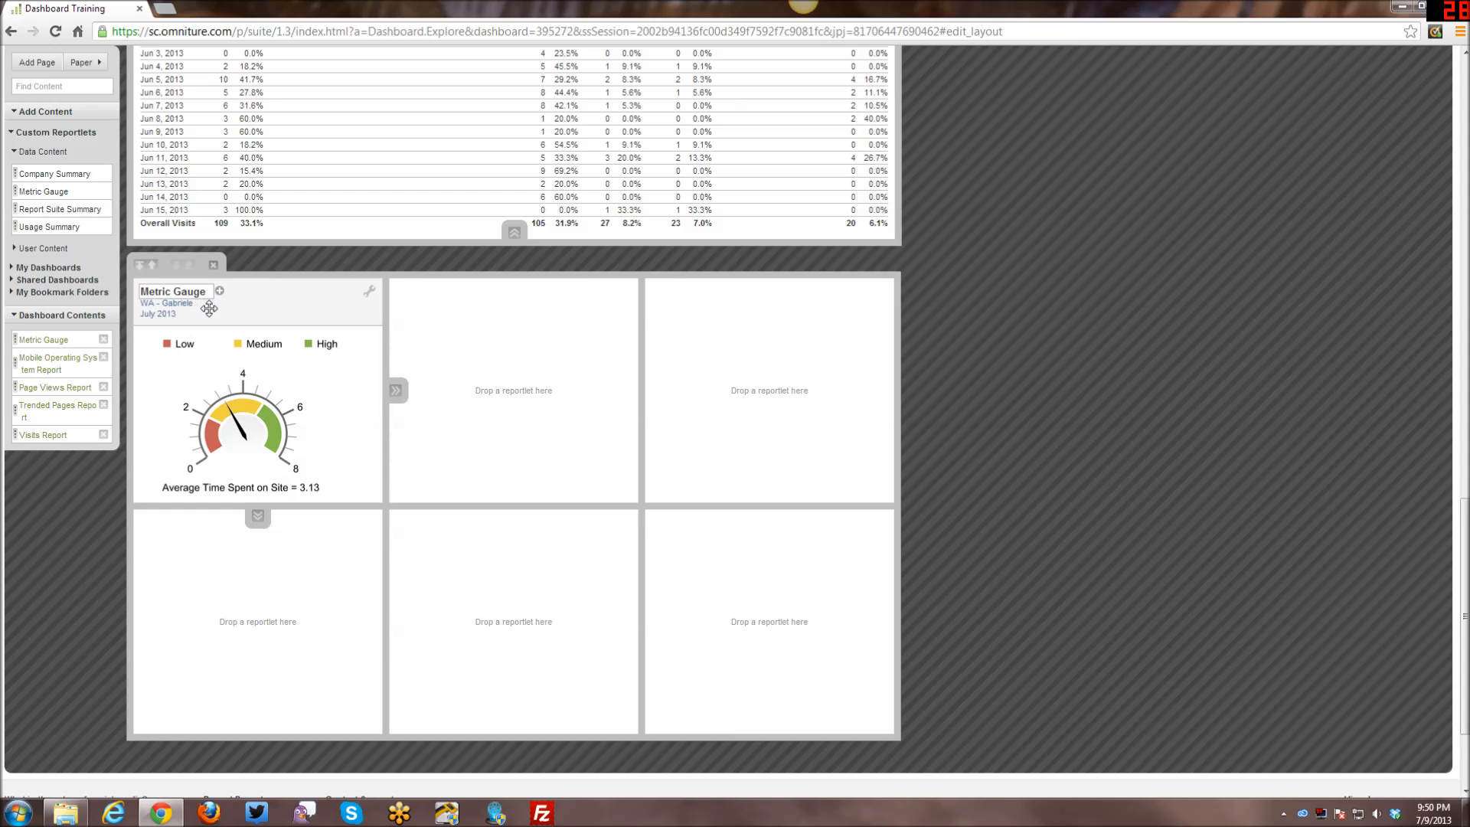
{"action": "left_click_drag", "start_coordinate": [209, 310], "coordinate": [1058, 264]}
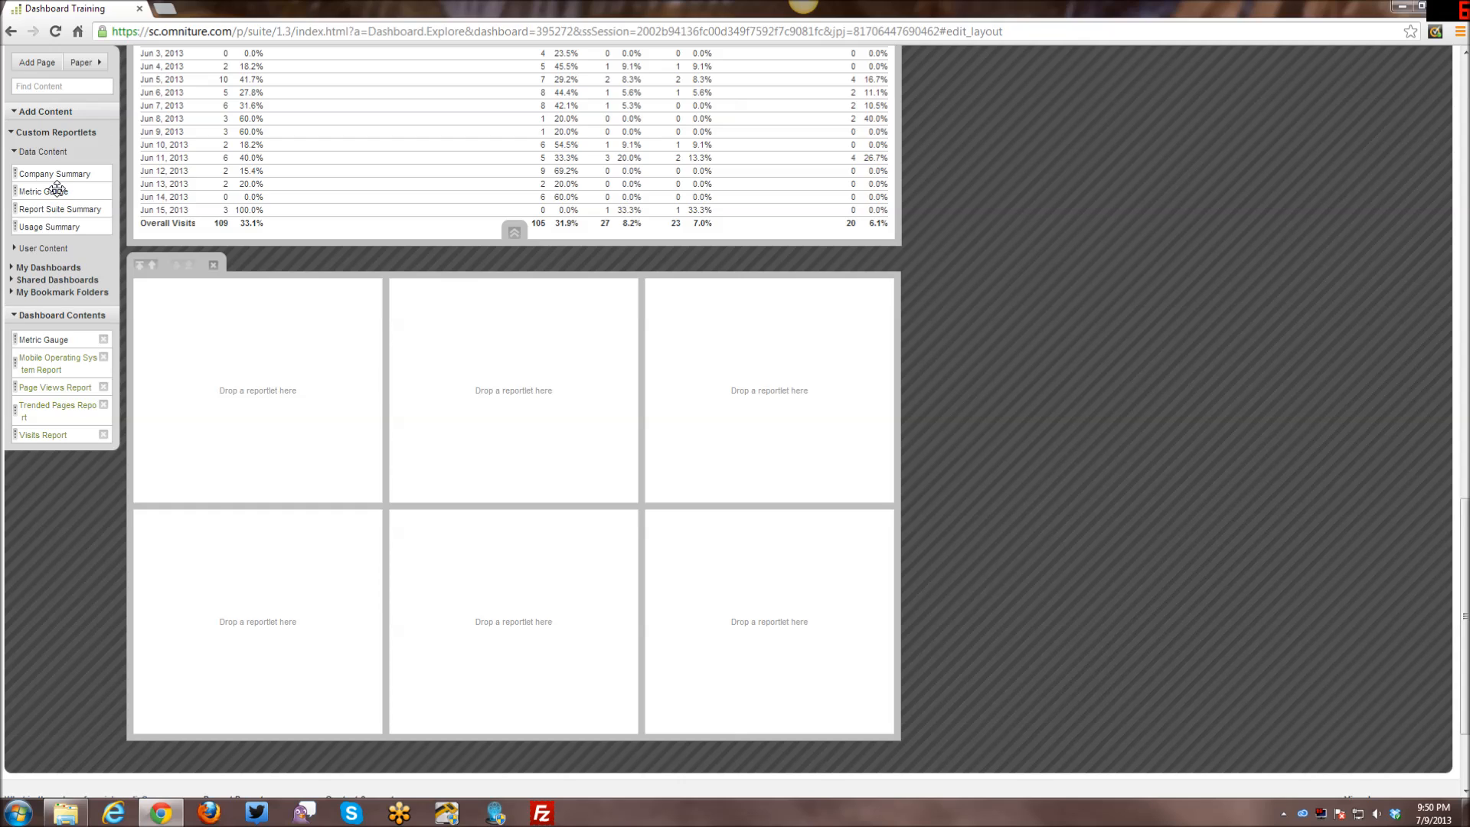
Place a Report Suite Summary in the first cell of the last page and expand it to fill the whole page.
{"action": "left_click_drag", "start_coordinate": [51, 206], "coordinate": [281, 317]}
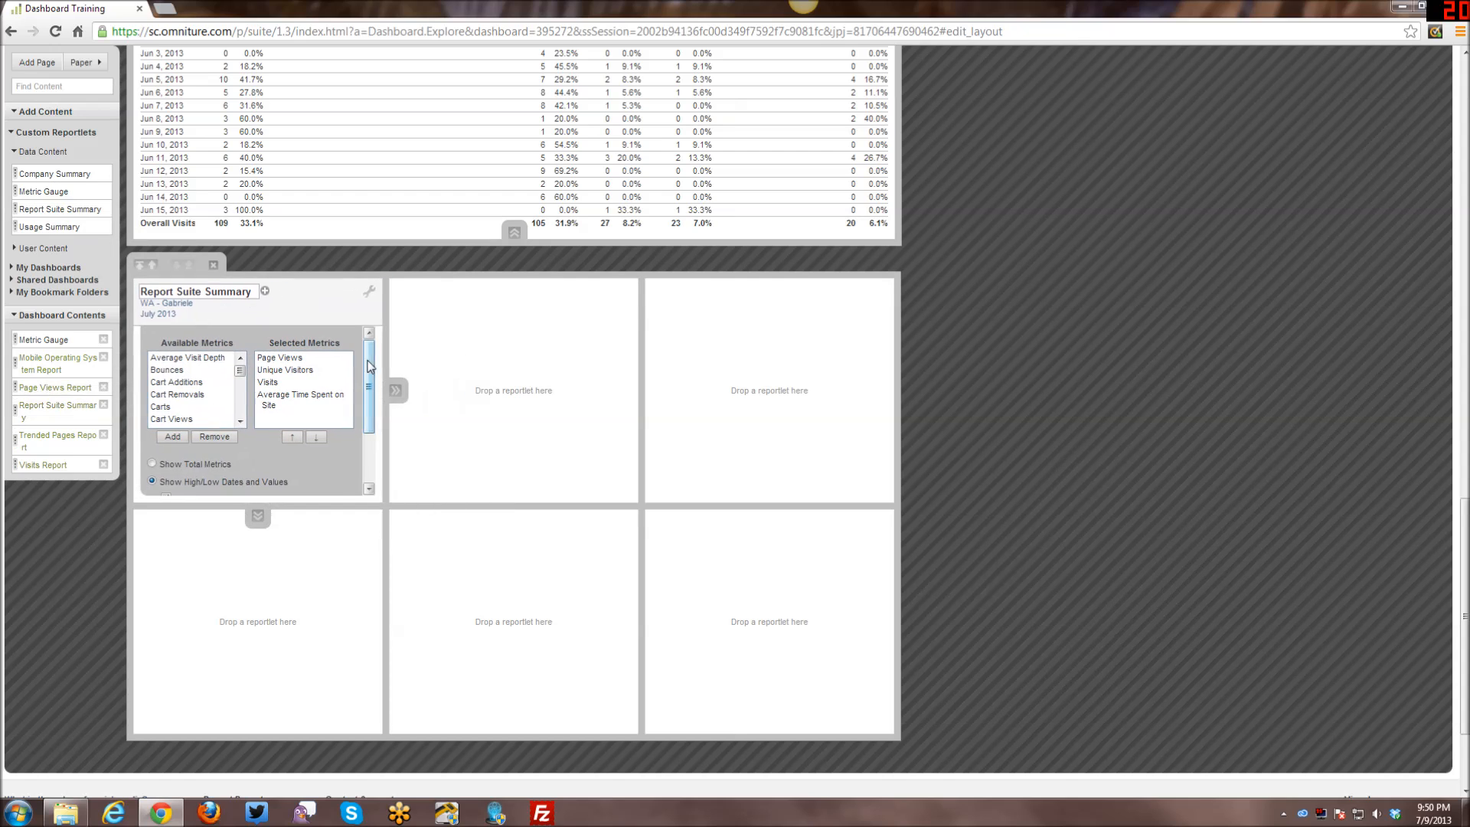
{"action": "left_click", "coordinate": [396, 392]}
{"action": "left_click", "coordinate": [388, 515]}
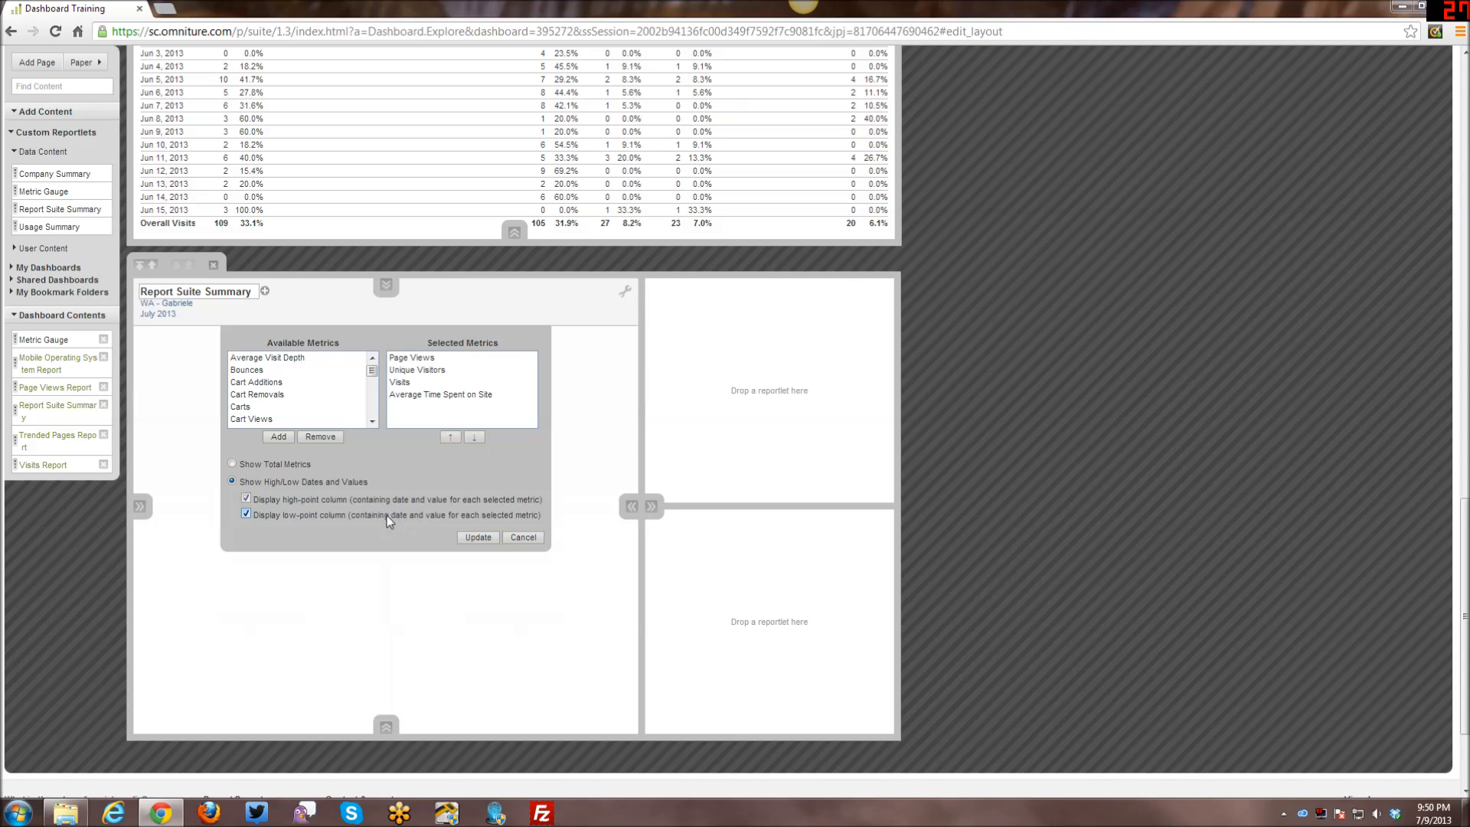
{"action": "left_click", "coordinate": [651, 506]}
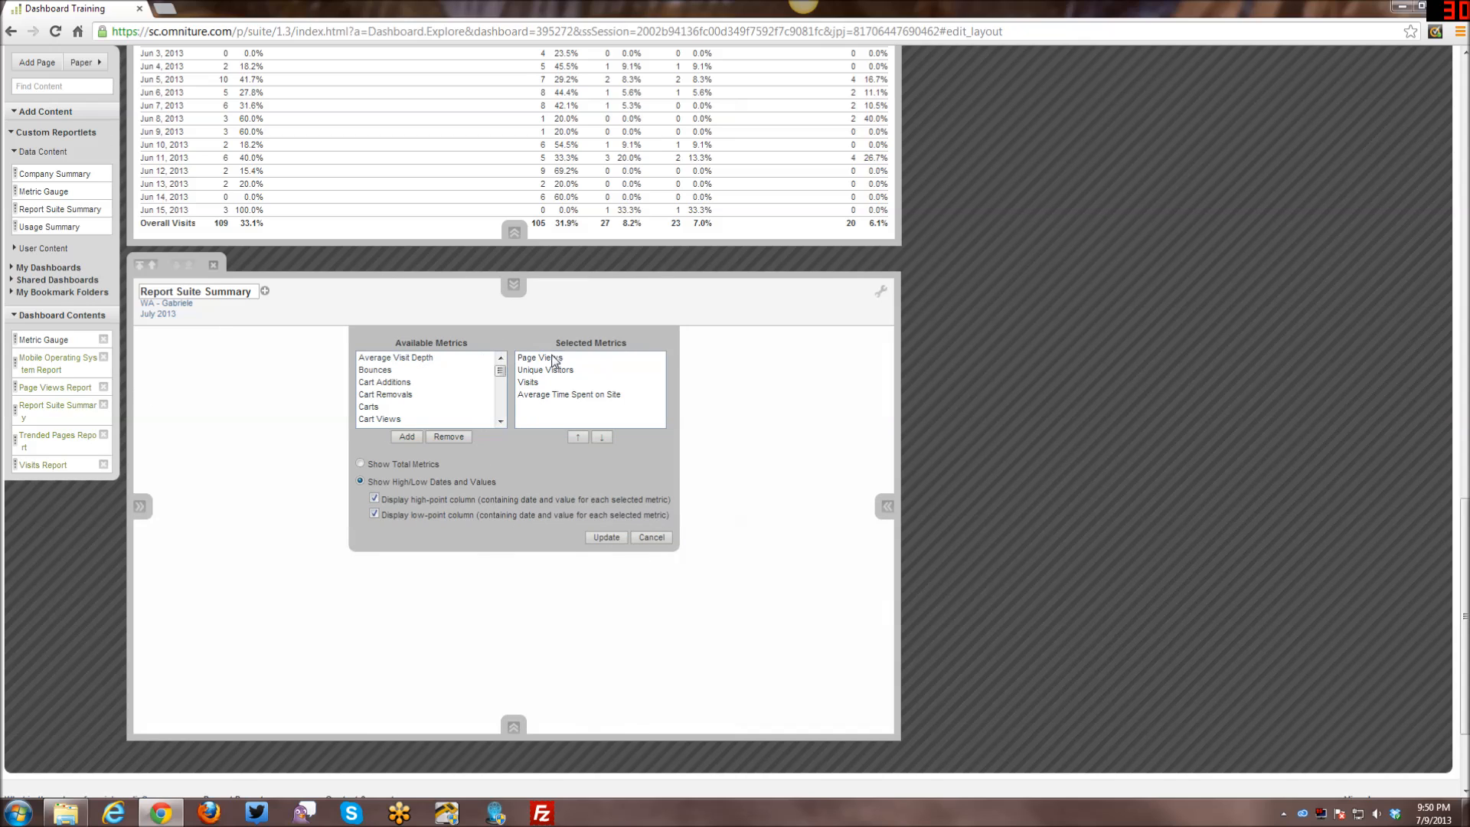
Add Bounces, Total Time Spent and Yearly Unique Visitors to the Report Suite Summary's selected metrics and update the reportlet.
{"action": "left_click", "coordinate": [392, 369]}
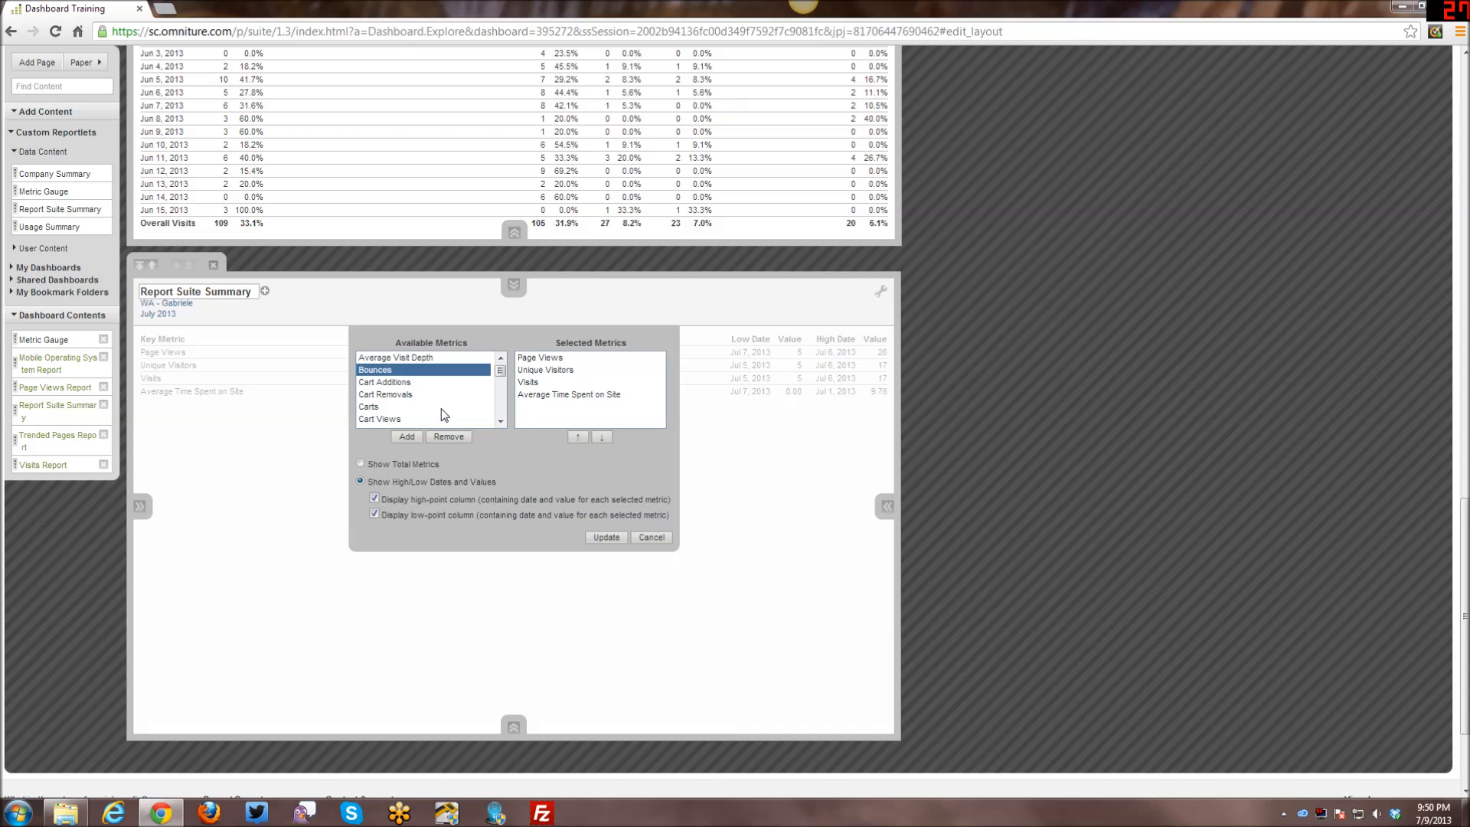
{"action": "left_click", "coordinate": [418, 436]}
{"action": "scroll", "coordinate": [431, 408], "scroll_direction": "down", "scroll_amount": 2}
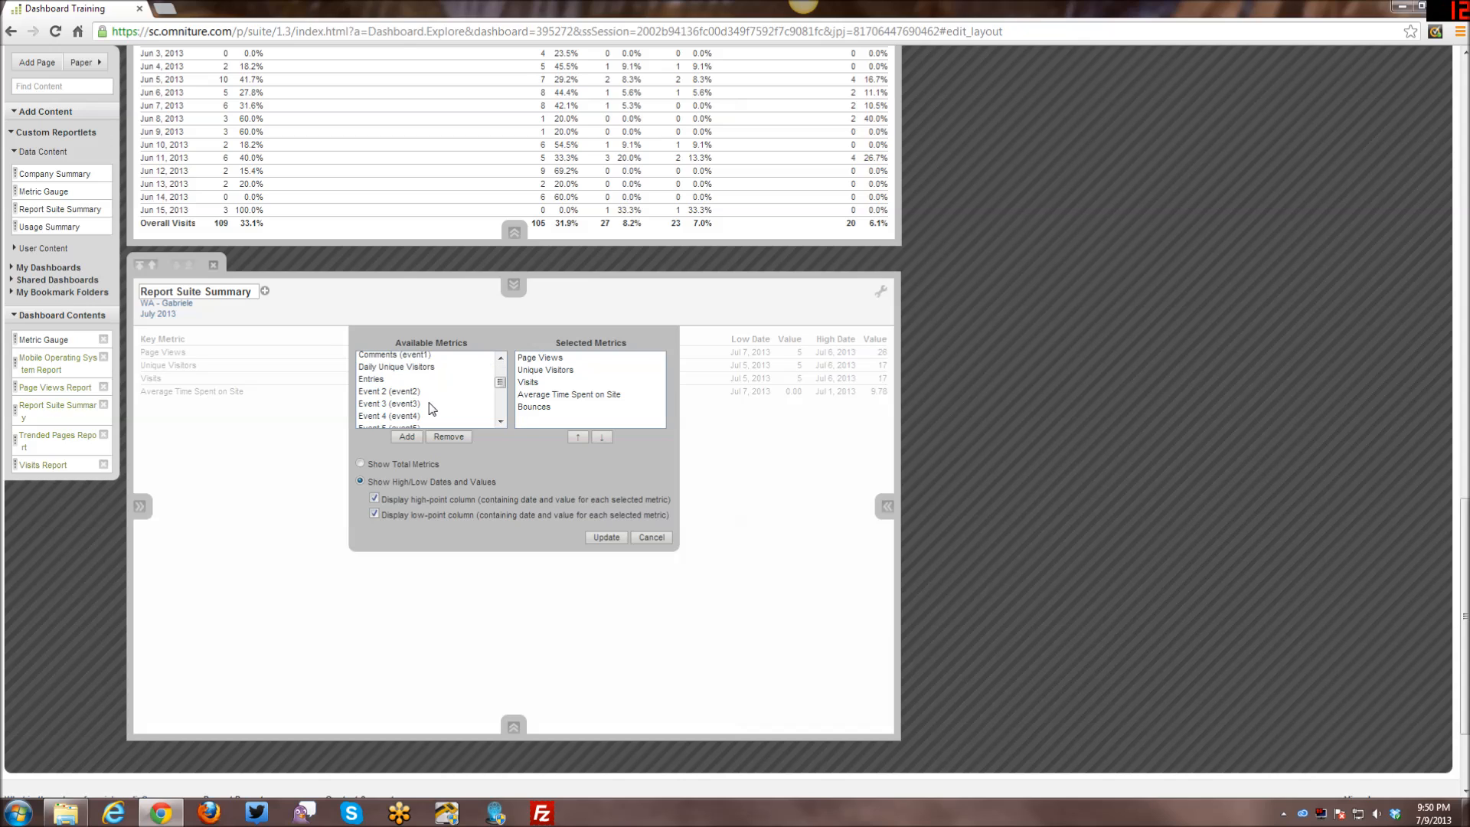
{"action": "scroll", "coordinate": [431, 408], "scroll_direction": "down", "scroll_amount": 5}
{"action": "left_click", "coordinate": [394, 397]}
{"action": "left_click", "coordinate": [406, 436]}
{"action": "scroll", "coordinate": [421, 410], "scroll_direction": "down", "scroll_amount": 1}
{"action": "left_click", "coordinate": [412, 345]}
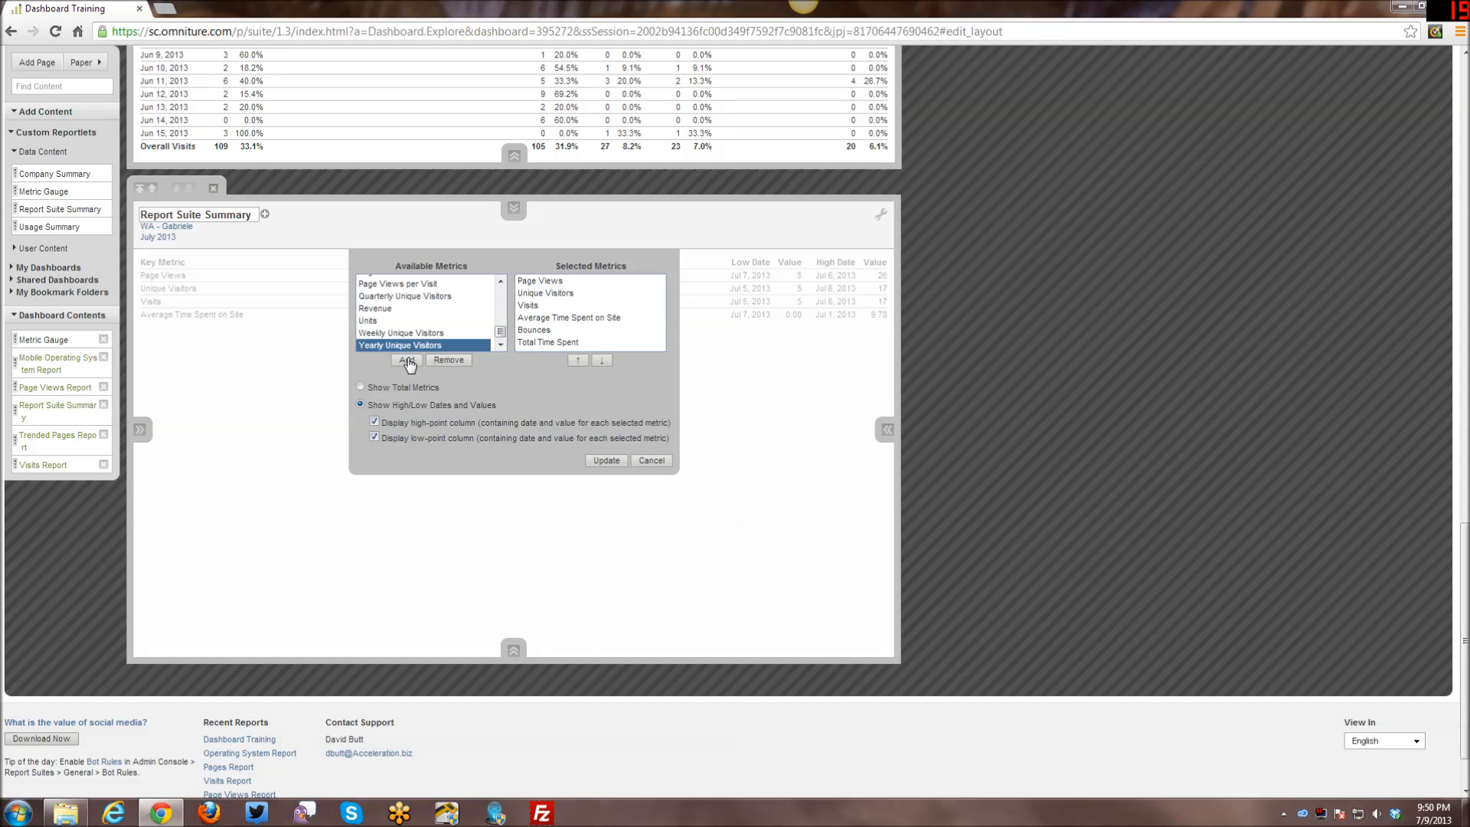
{"action": "left_click", "coordinate": [406, 360]}
{"action": "mouse_move", "coordinate": [658, 311]}
{"action": "left_mouse_down"}
{"action": "mouse_move", "coordinate": [659, 339]}
{"action": "mouse_move", "coordinate": [659, 303]}
{"action": "left_mouse_up"}
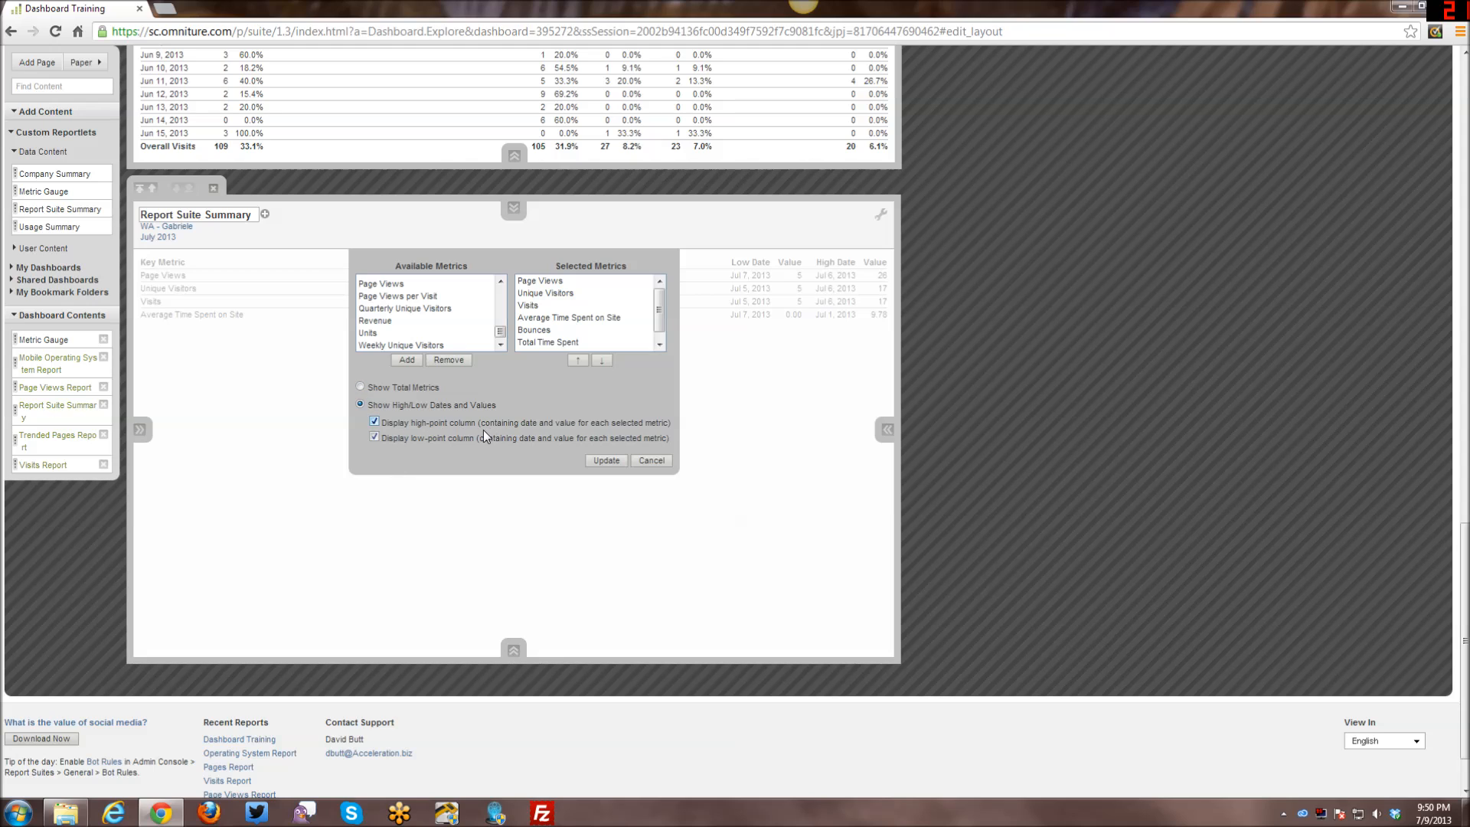
{"action": "left_click", "coordinate": [598, 462]}
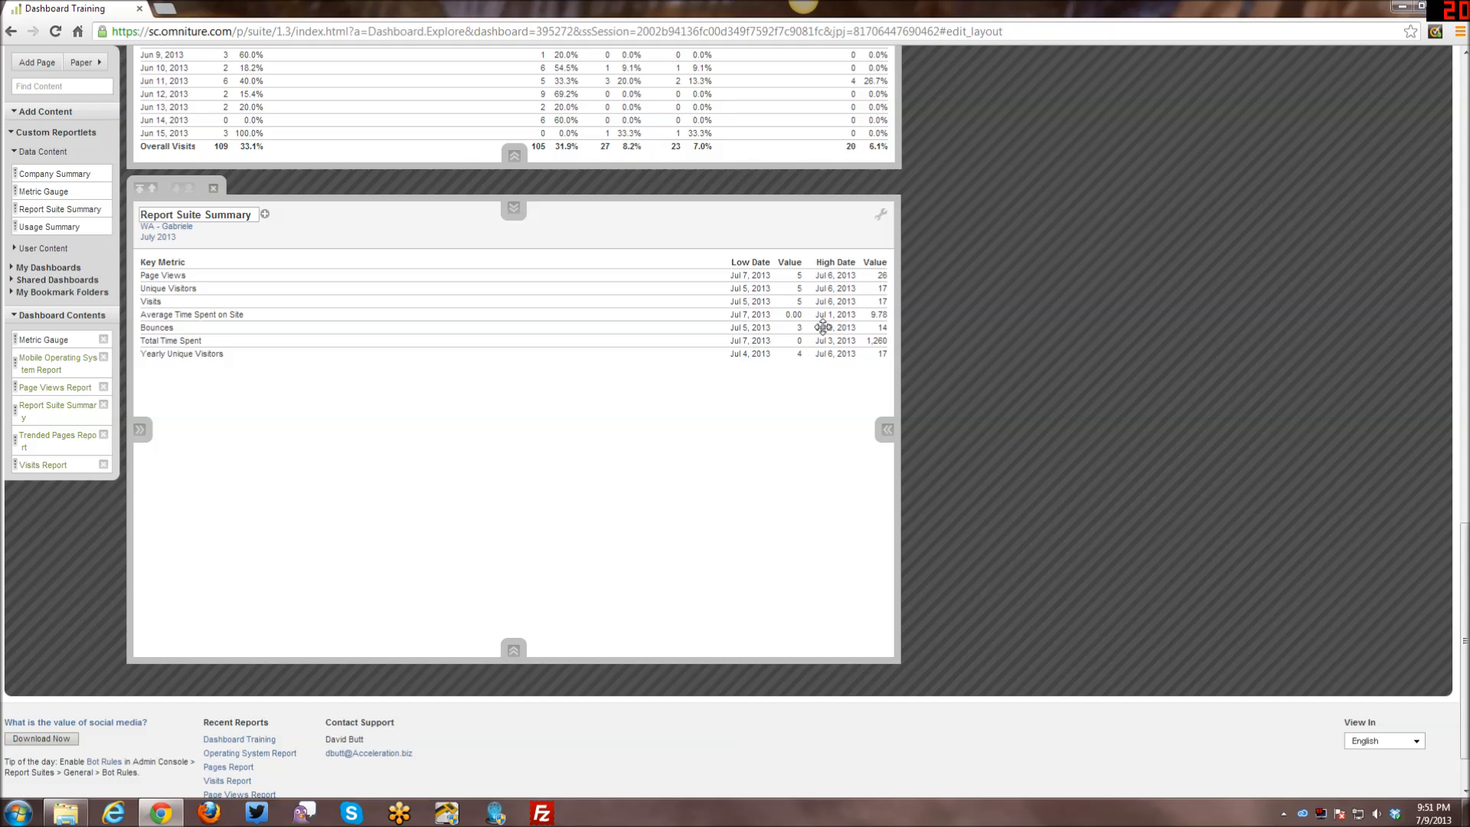
Switch the Report Suite Summary to show total metrics, and shrink it to the upper row of its page.
{"action": "left_click", "coordinate": [881, 217]}
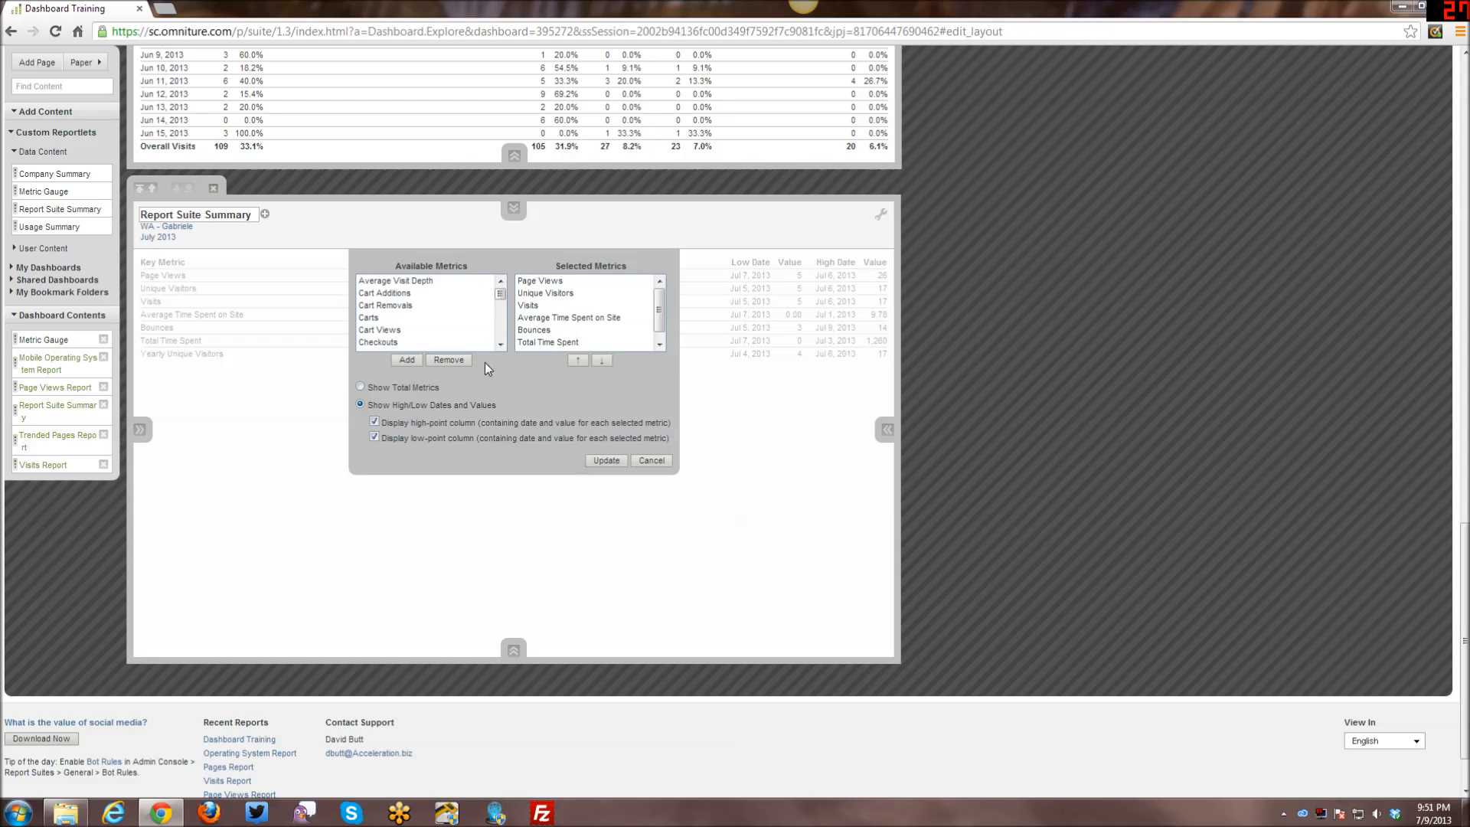
{"action": "left_click", "coordinate": [360, 405]}
{"action": "left_click", "coordinate": [608, 461]}
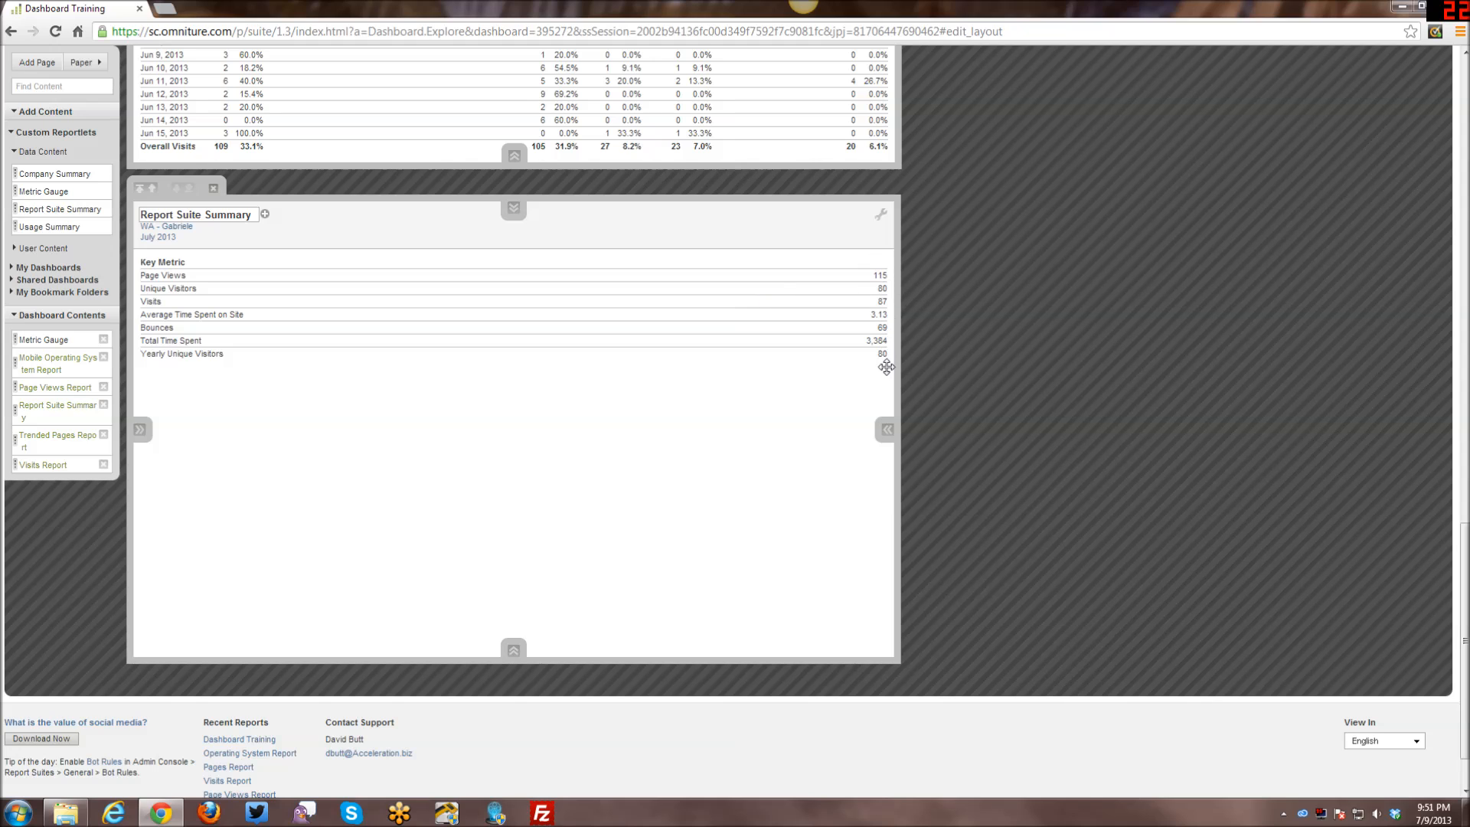
{"action": "scroll", "coordinate": [715, 483], "scroll_direction": "down", "scroll_amount": 1}
{"action": "scroll", "coordinate": [656, 483], "scroll_direction": "up", "scroll_amount": 1}
{"action": "left_click", "coordinate": [513, 651]}
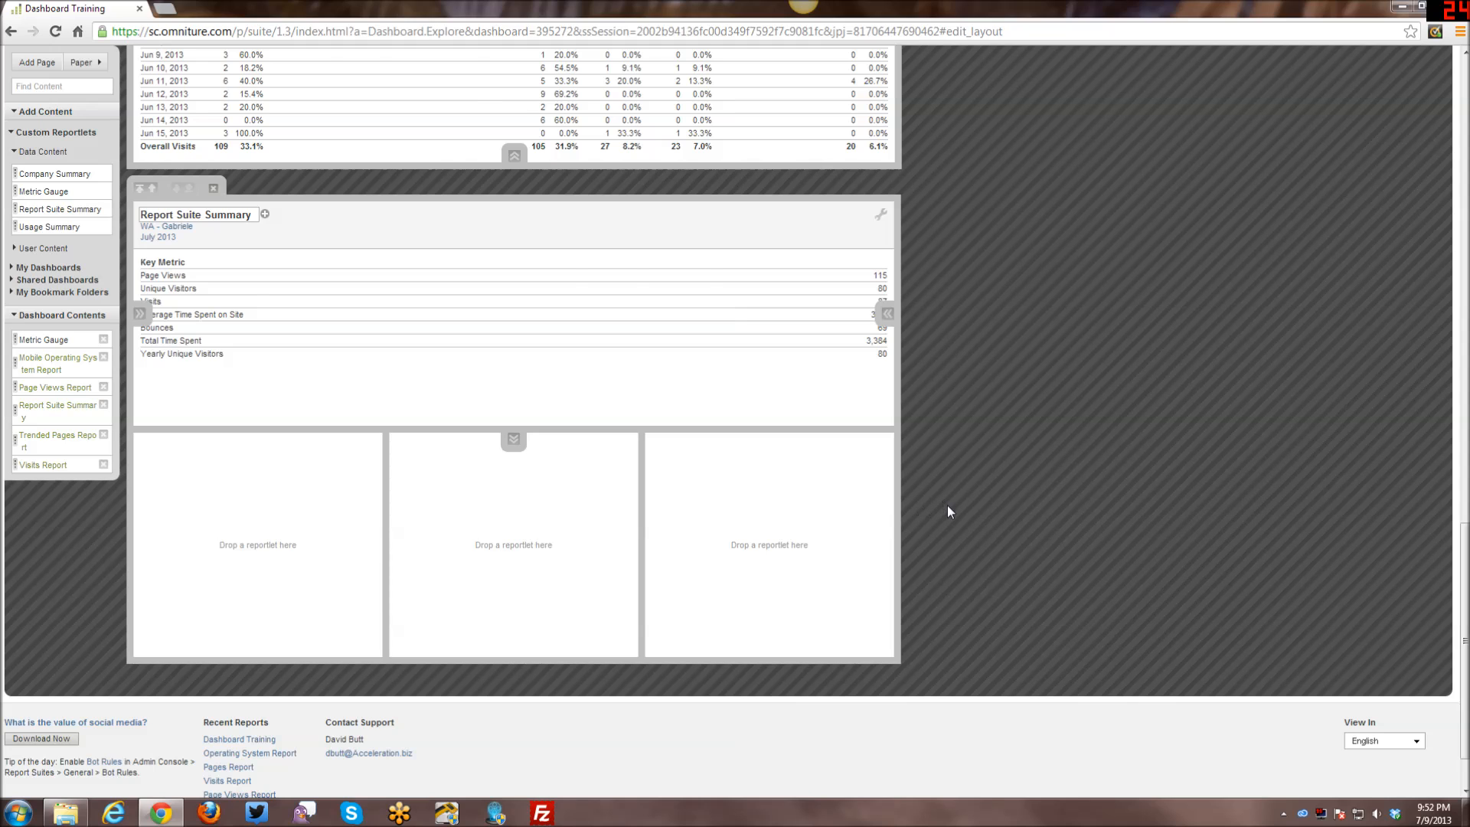
Look through the content available for reuse in My Dashboards and Shared Dashboards.
{"action": "scroll", "coordinate": [948, 506], "scroll_direction": "up", "scroll_amount": 8}
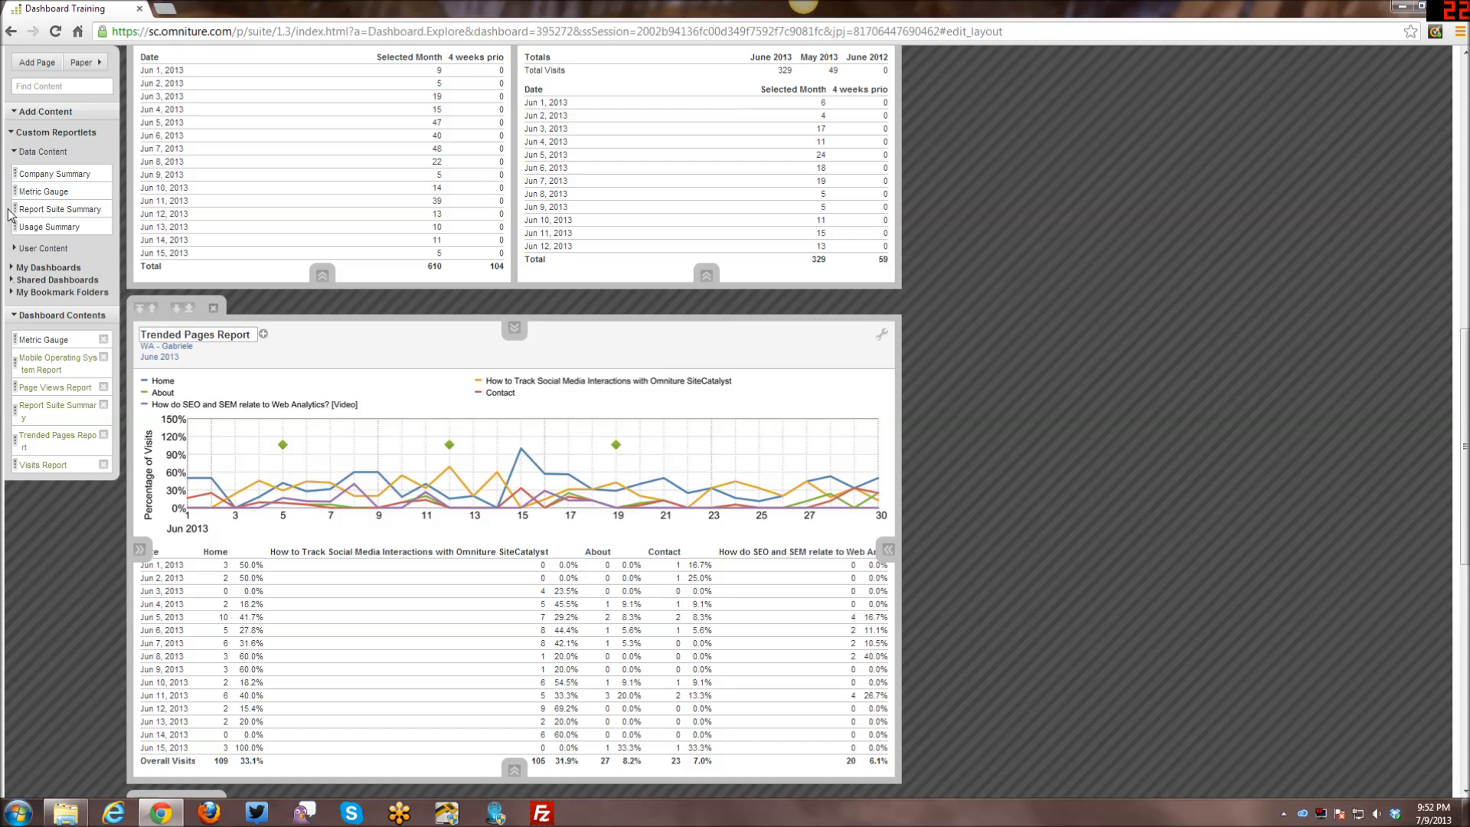
{"action": "left_click", "coordinate": [12, 268]}
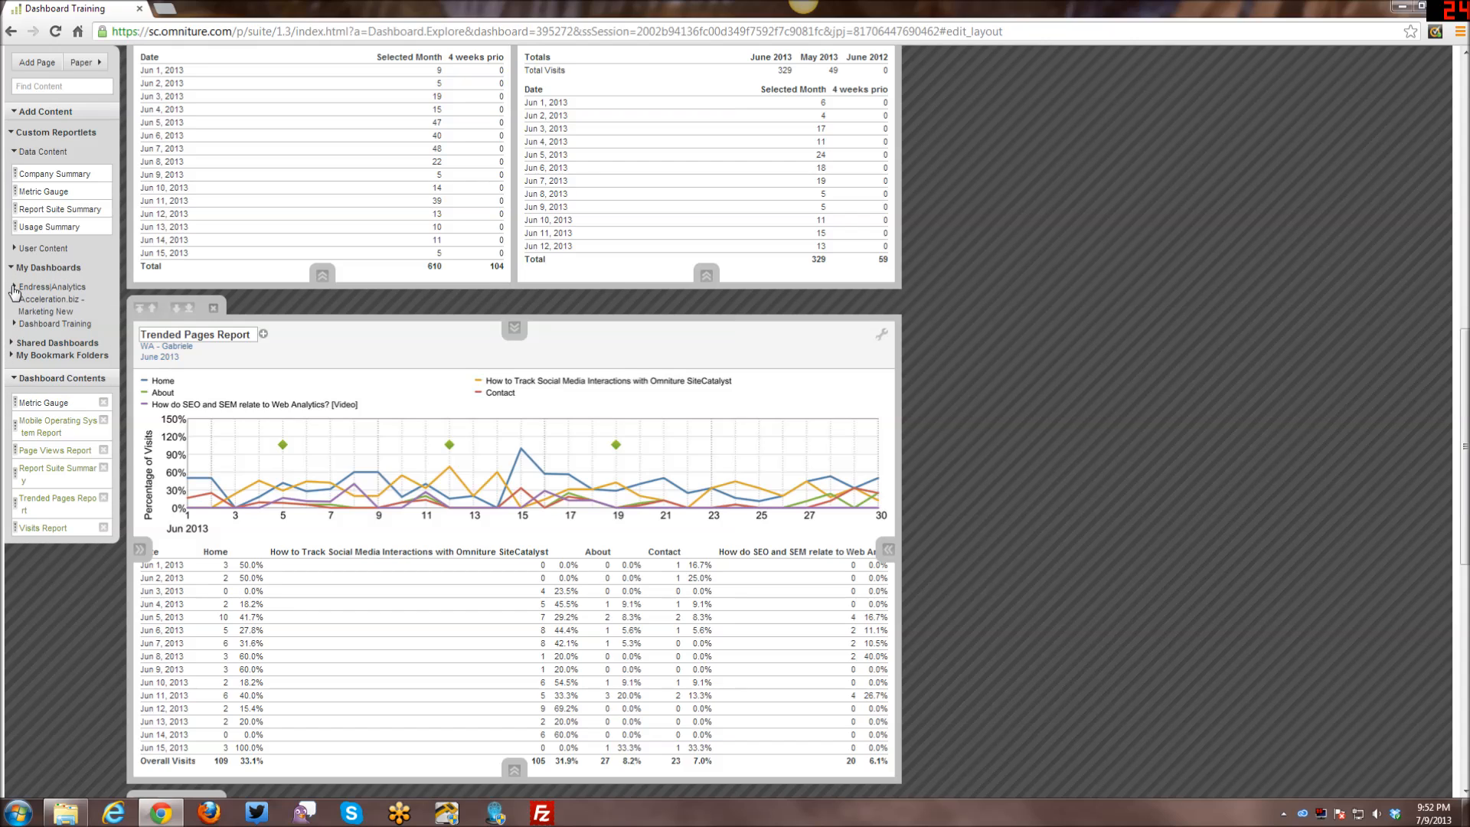
{"action": "left_click", "coordinate": [14, 287]}
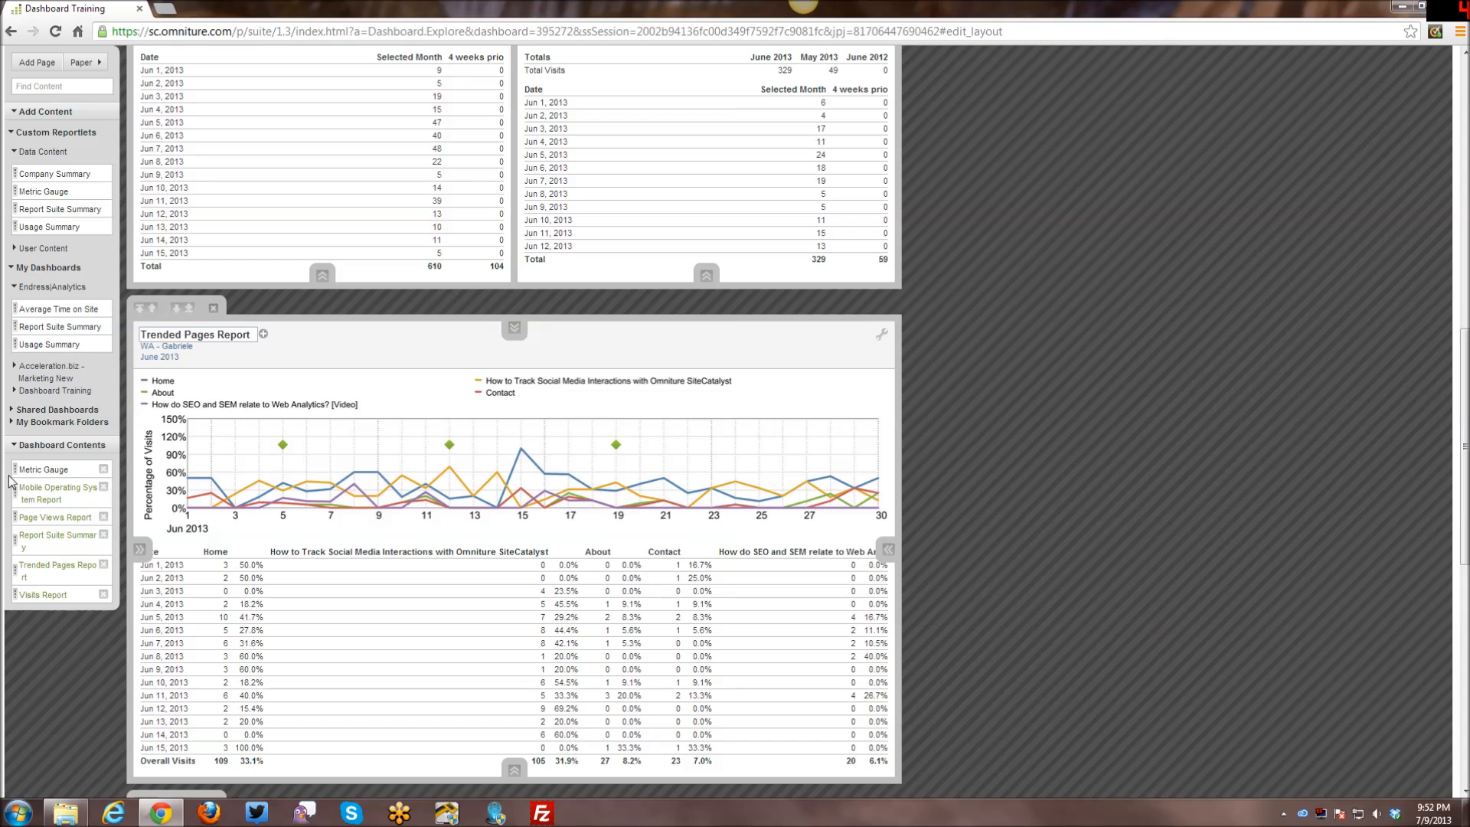
{"action": "left_click", "coordinate": [14, 287]}
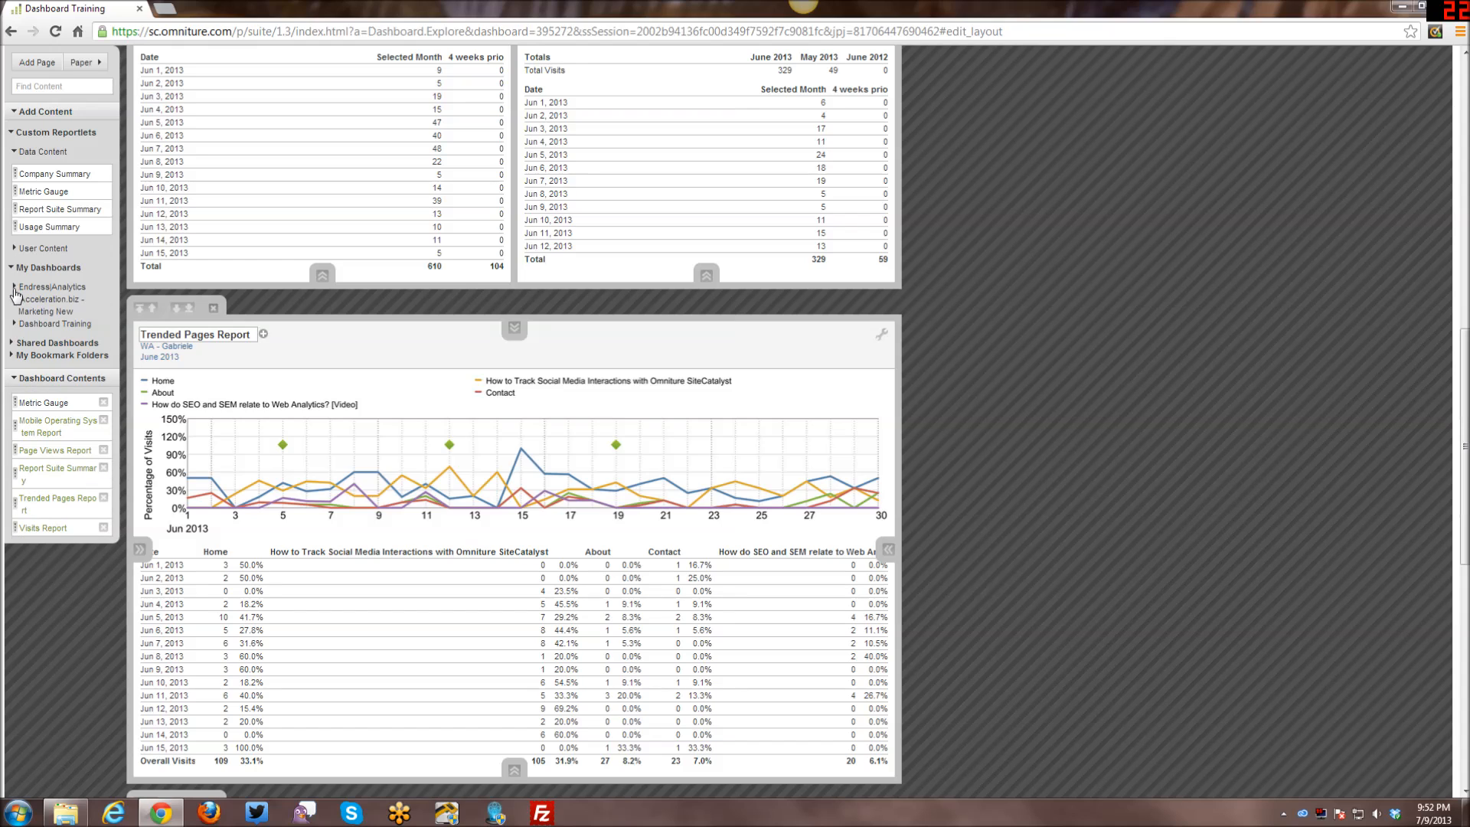
{"action": "left_click", "coordinate": [12, 344]}
{"action": "left_click", "coordinate": [11, 344]}
Place the bookmarked Next Page Report from the personal bookmark folder in the first cell below the Report Suite Summary.
{"action": "left_click", "coordinate": [12, 357]}
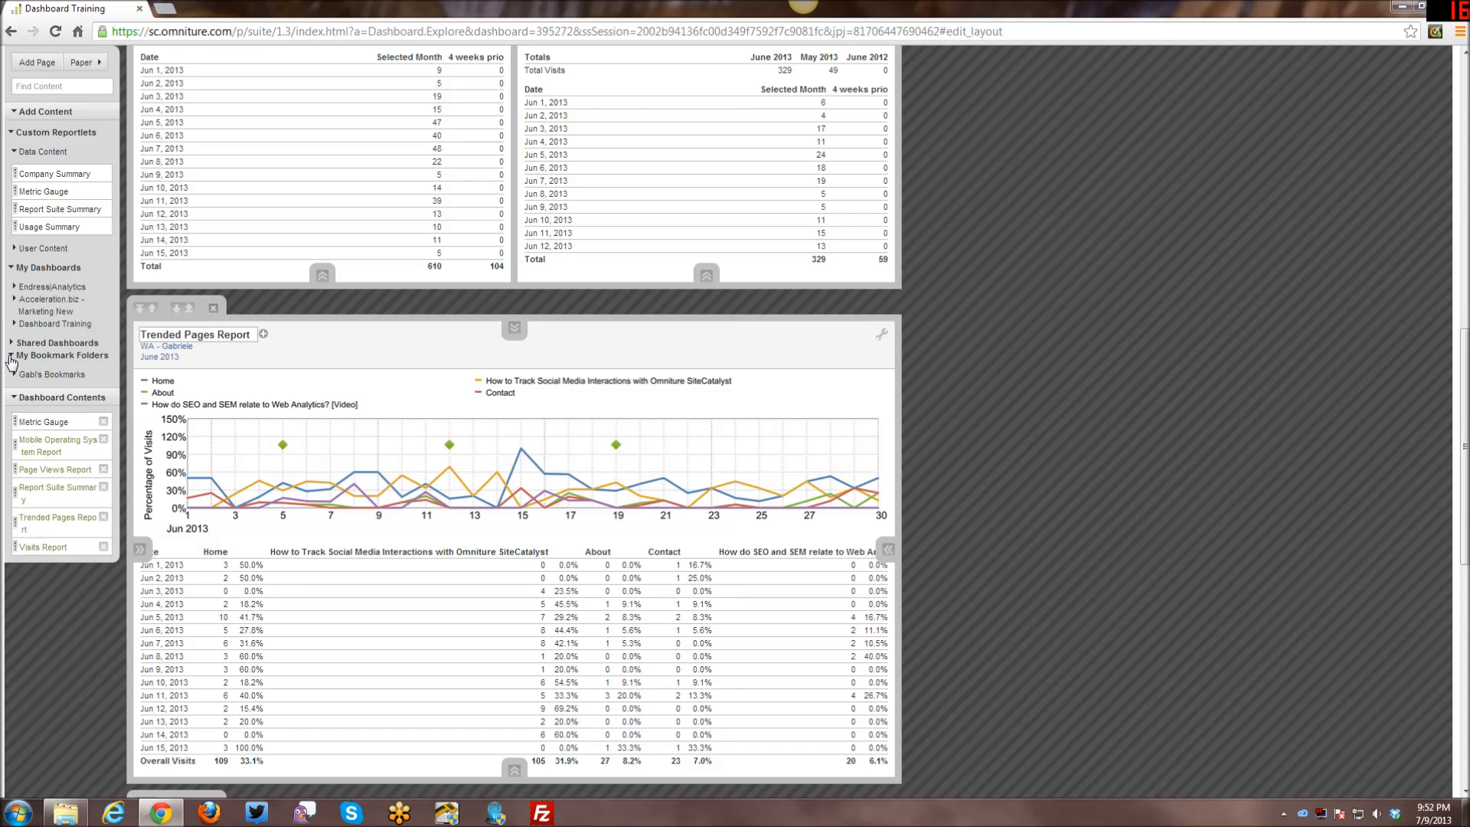
{"action": "left_click", "coordinate": [15, 375]}
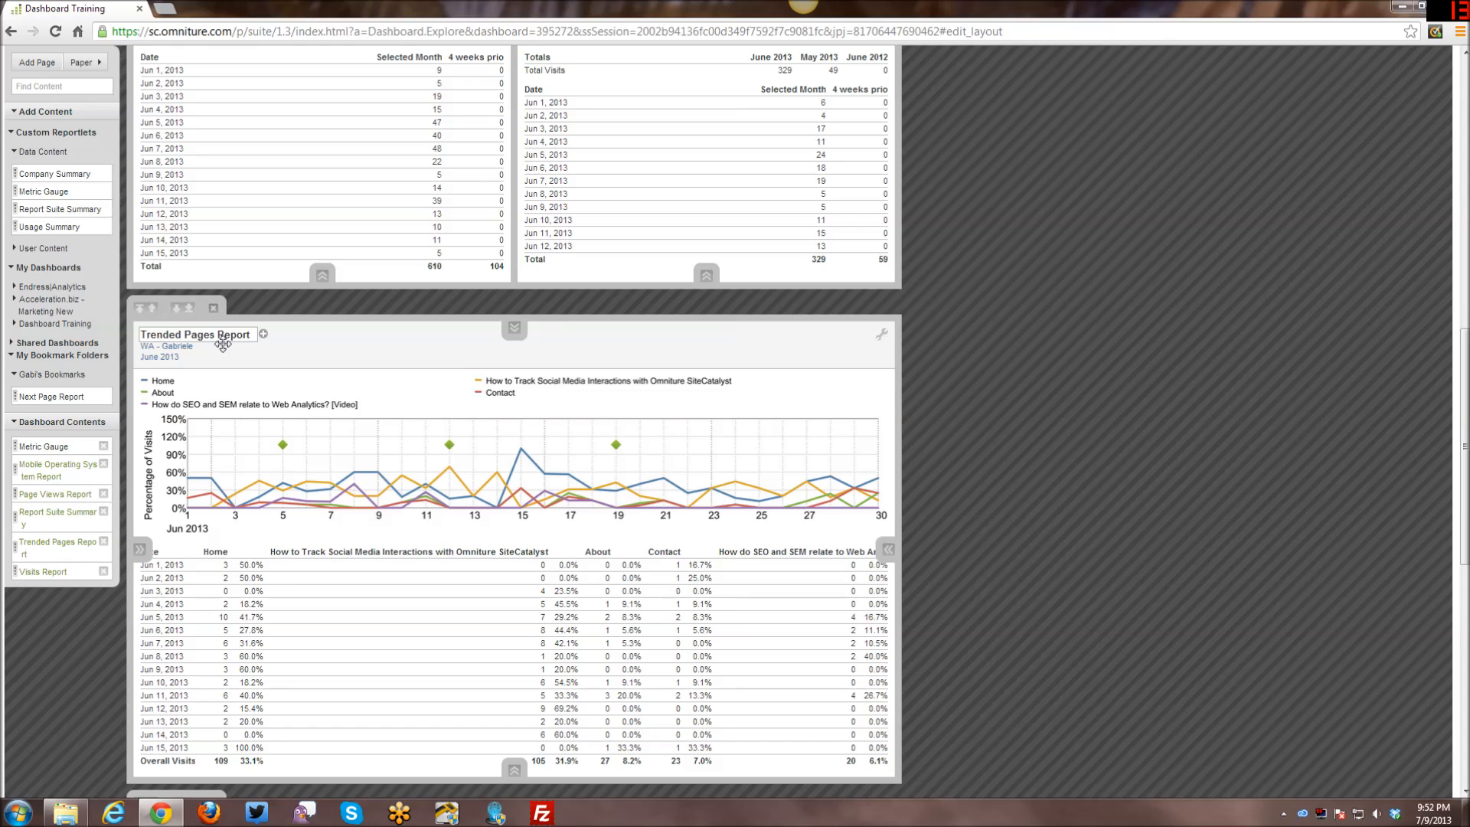
{"action": "scroll", "coordinate": [223, 344], "scroll_direction": "down", "scroll_amount": 2}
{"action": "scroll", "coordinate": [223, 345], "scroll_direction": "down", "scroll_amount": 5}
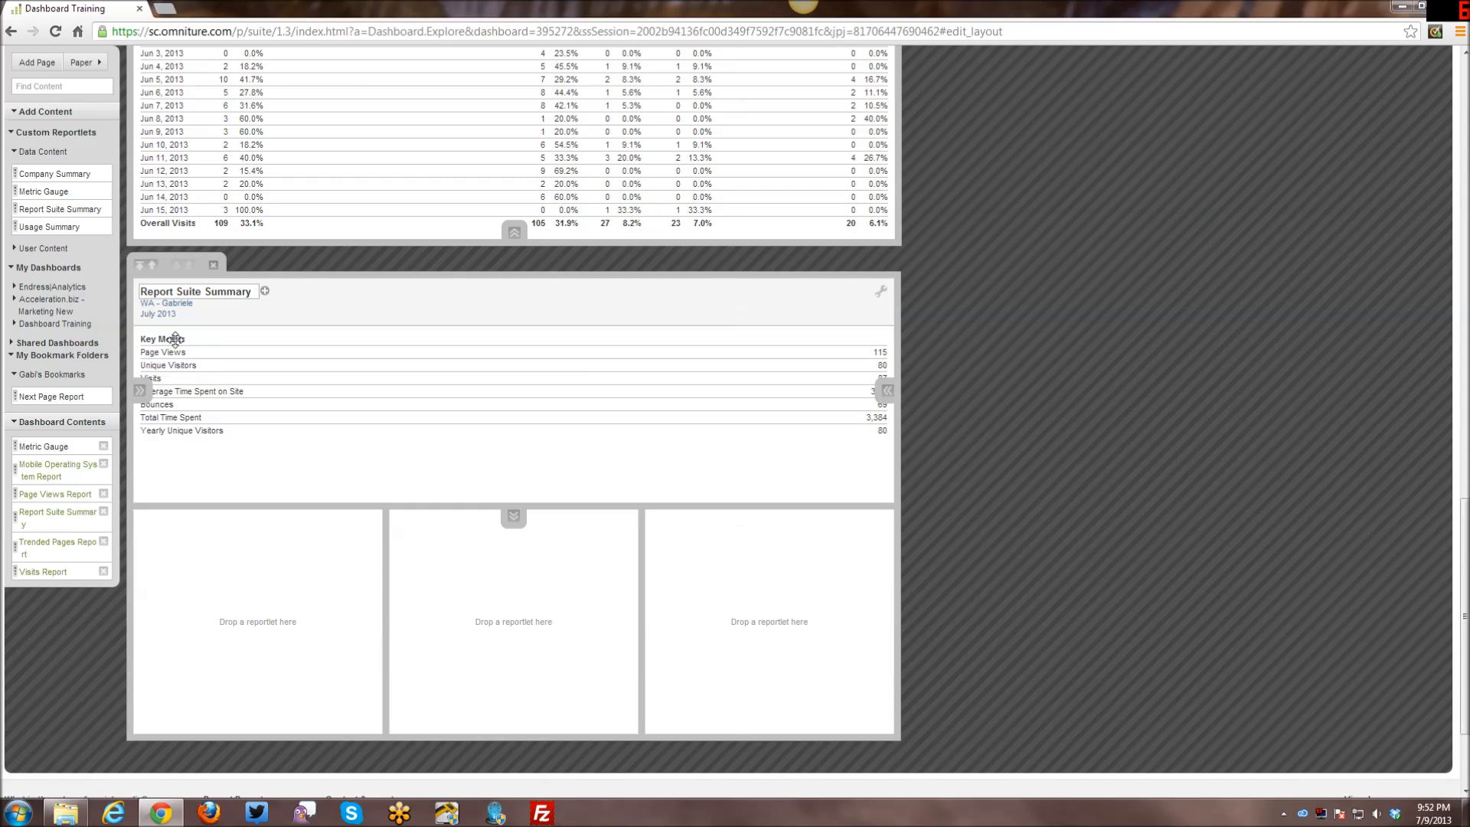
{"action": "left_click_drag", "start_coordinate": [57, 396], "coordinate": [193, 533]}
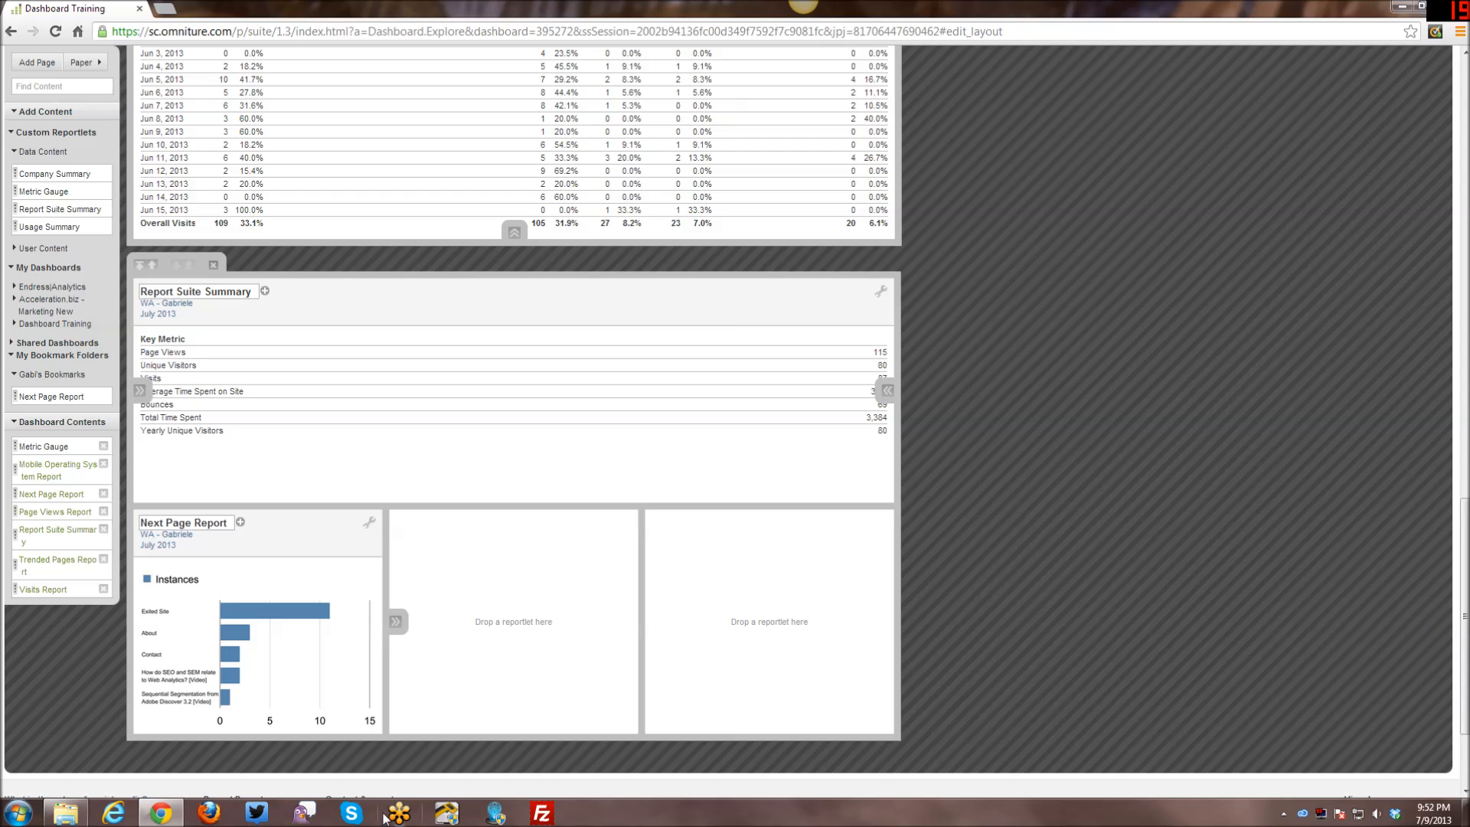
Review the reportlets on all dashboard pages, comparing the reporting period each one uses.
{"action": "scroll", "coordinate": [867, 689], "scroll_direction": "up", "scroll_amount": 10}
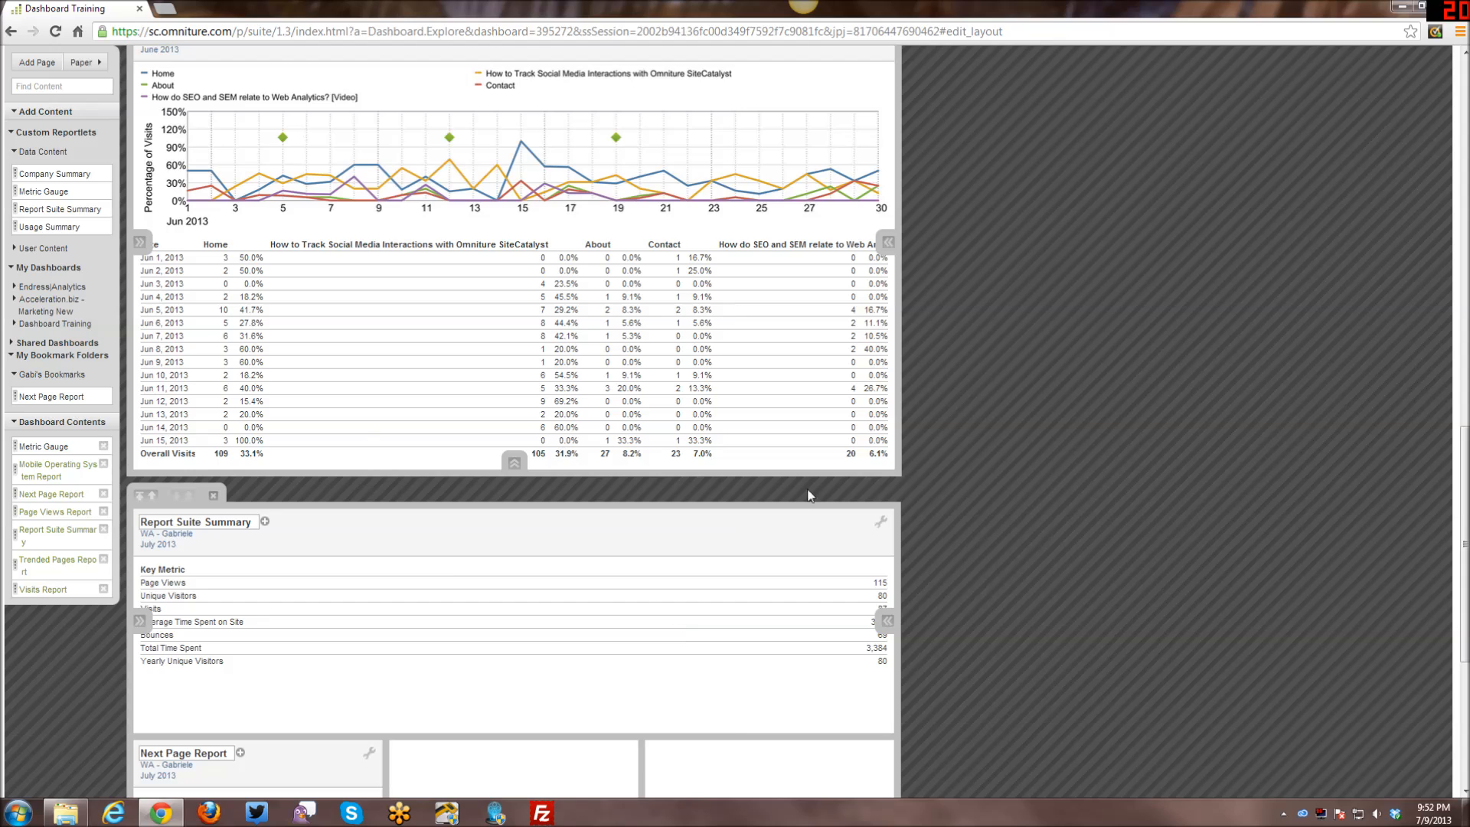
{"action": "scroll", "coordinate": [835, 504], "scroll_direction": "up", "scroll_amount": 8}
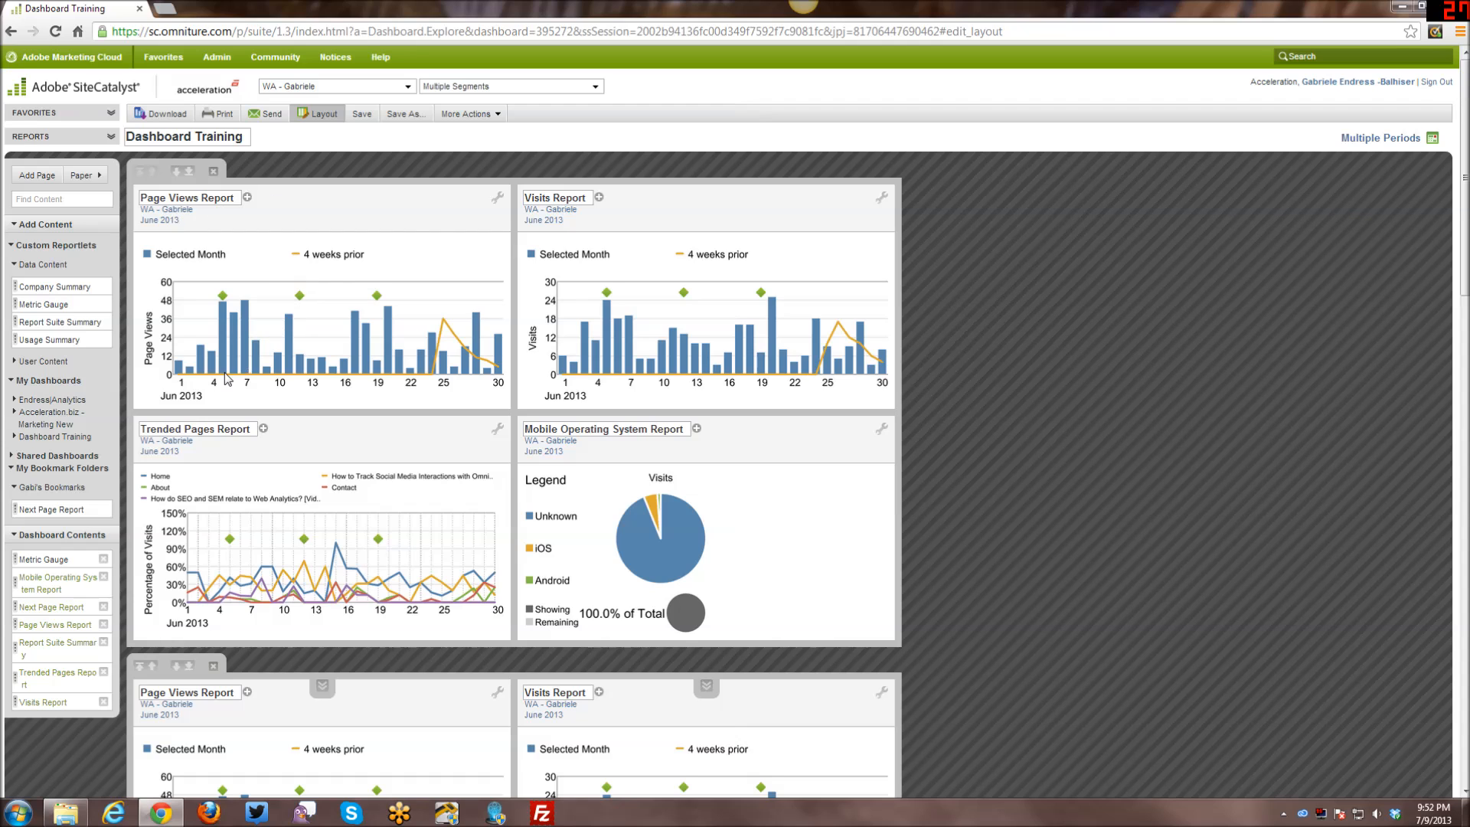
{"action": "scroll", "coordinate": [223, 372], "scroll_direction": "down", "scroll_amount": 2}
{"action": "scroll", "coordinate": [223, 372], "scroll_direction": "down", "scroll_amount": 1}
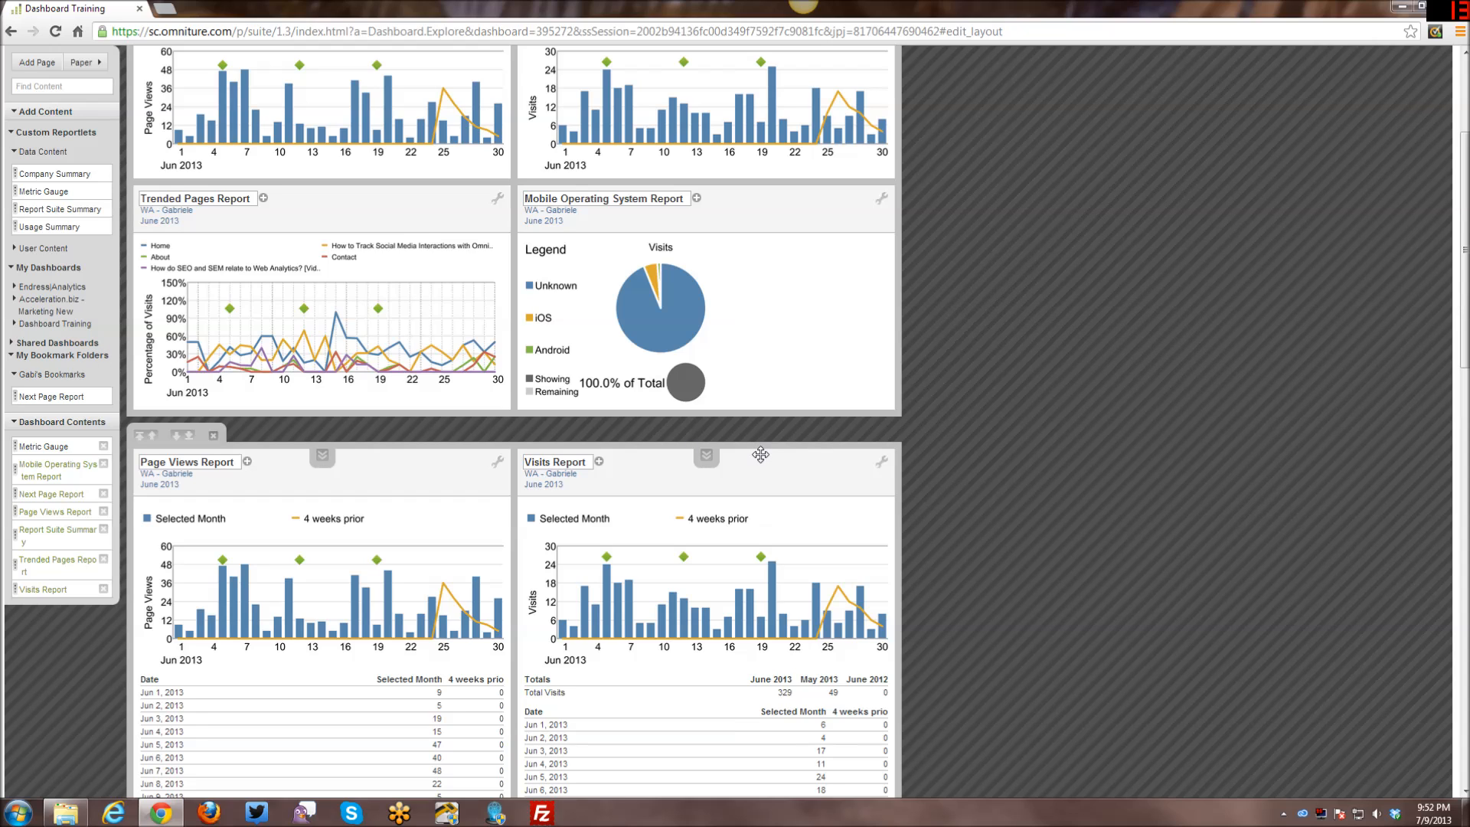
{"action": "scroll", "coordinate": [761, 455], "scroll_direction": "down", "scroll_amount": 8}
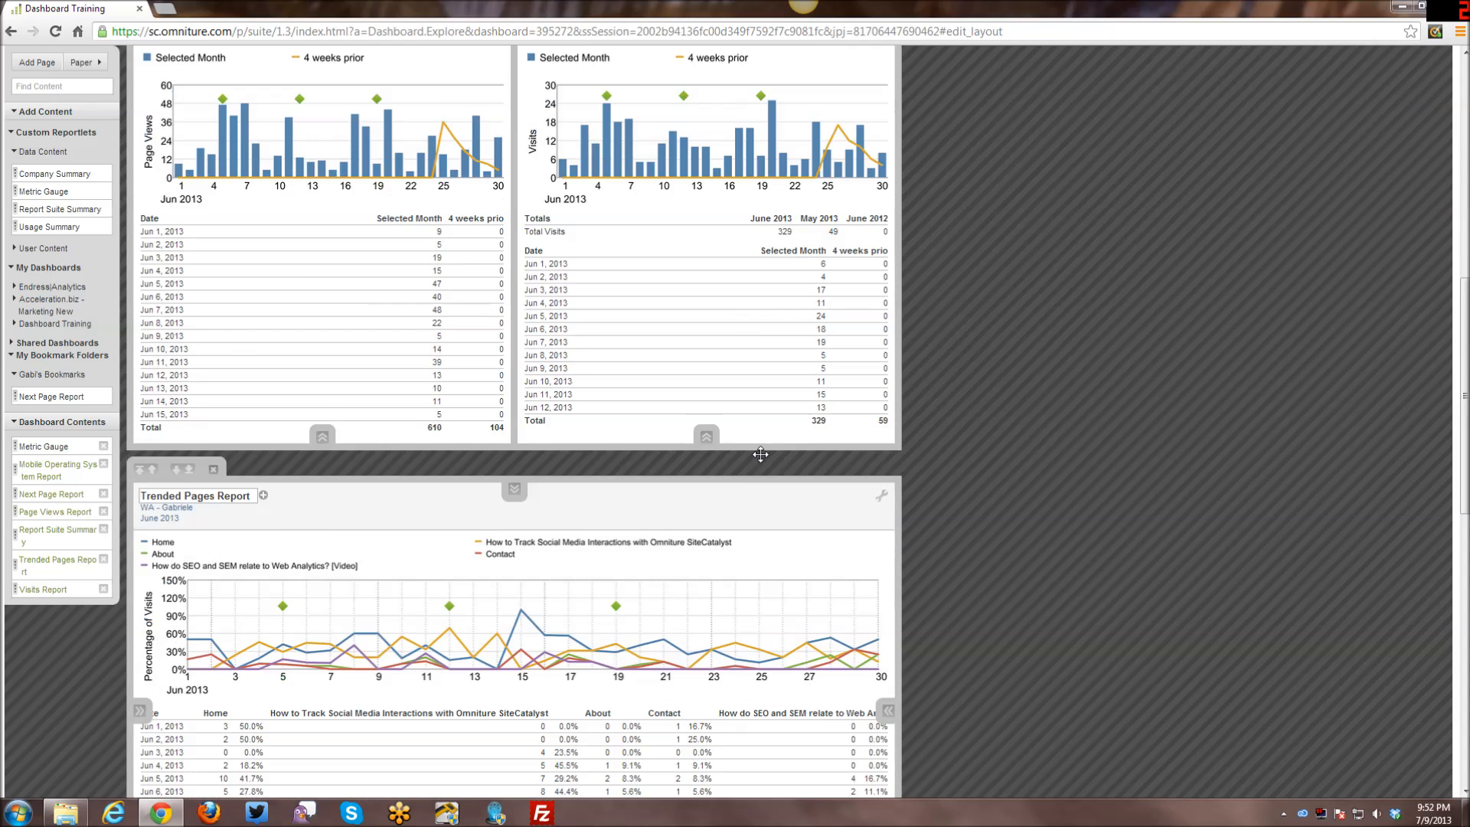
{"action": "scroll", "coordinate": [759, 452], "scroll_direction": "up", "scroll_amount": 15}
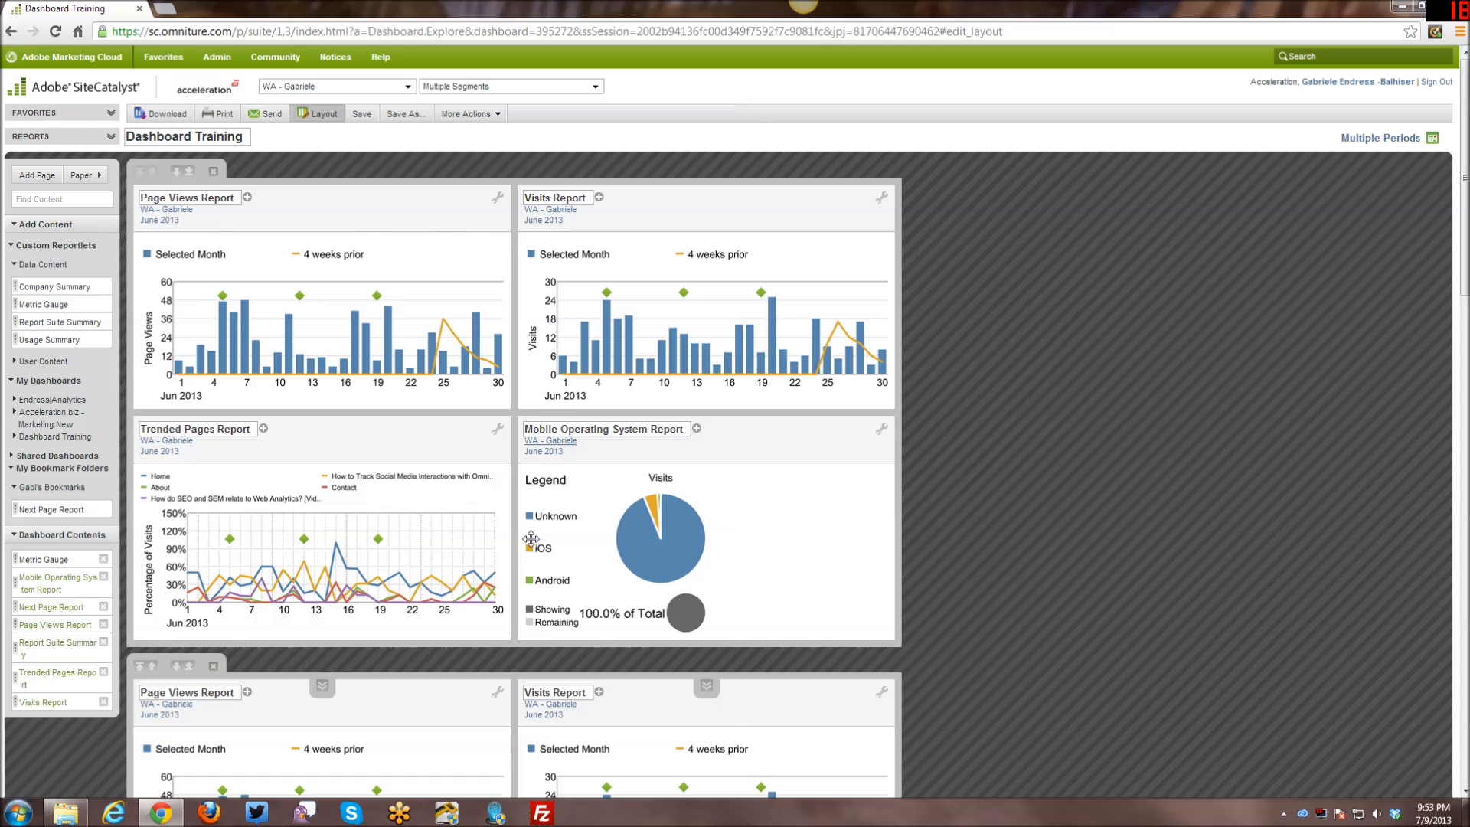
{"action": "scroll", "coordinate": [531, 516], "scroll_direction": "down", "scroll_amount": 4}
{"action": "scroll", "coordinate": [535, 498], "scroll_direction": "down", "scroll_amount": 13}
{"action": "scroll", "coordinate": [167, 553], "scroll_direction": "down", "scroll_amount": 1}
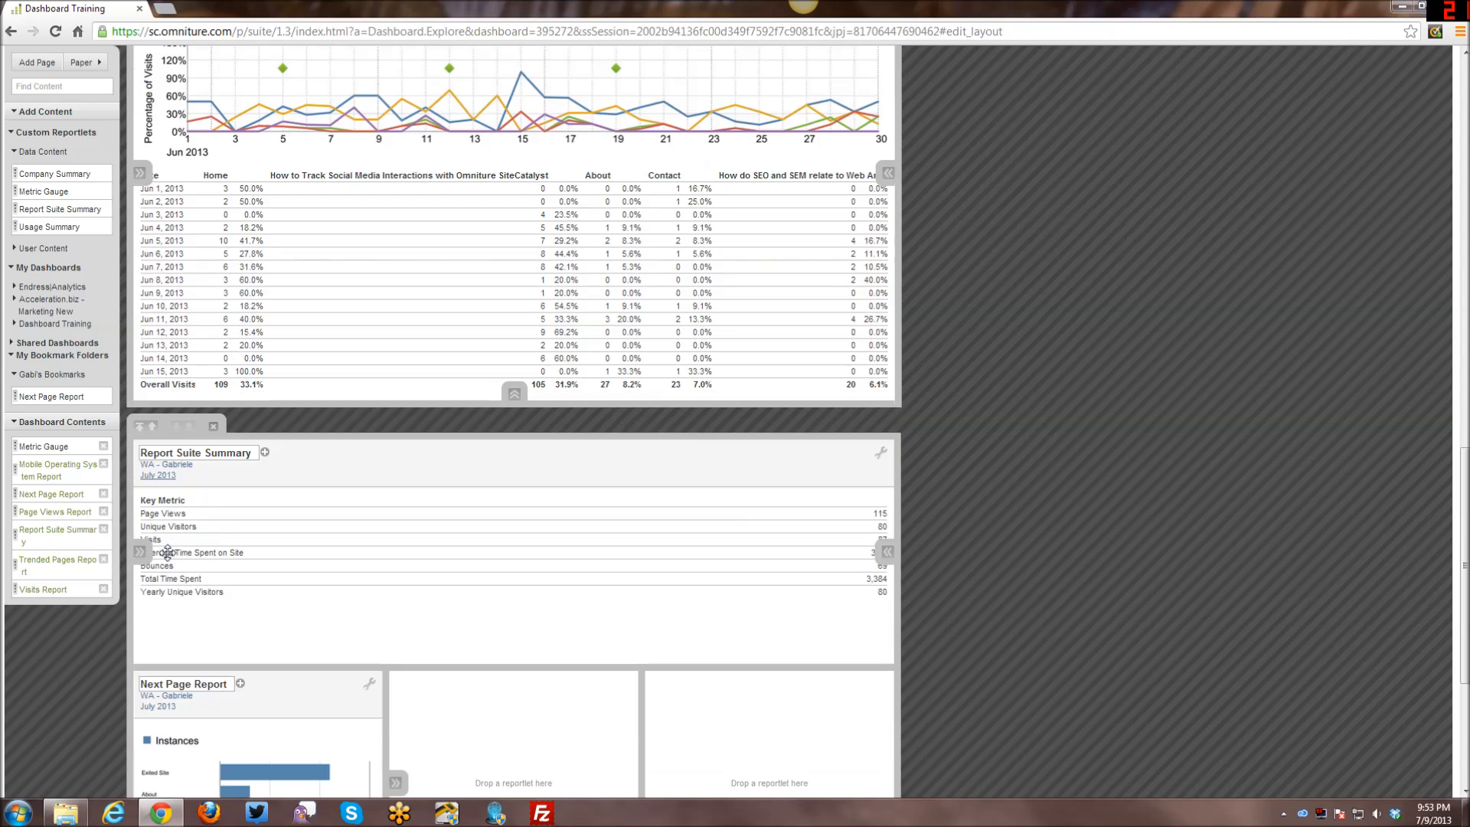
{"action": "scroll", "coordinate": [167, 552], "scroll_direction": "down", "scroll_amount": 2}
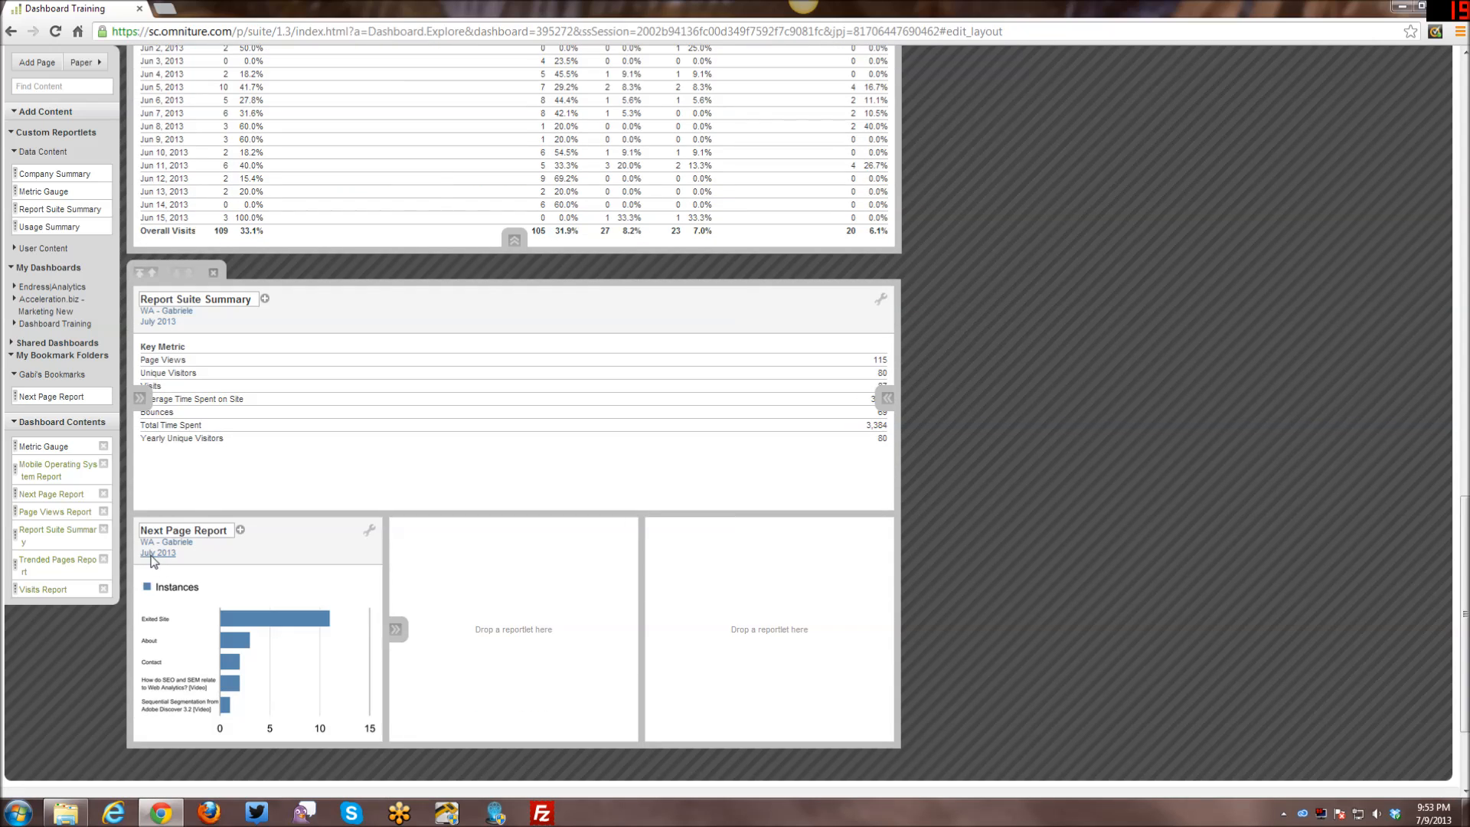
{"action": "scroll", "coordinate": [153, 561], "scroll_direction": "up", "scroll_amount": 8}
{"action": "scroll", "coordinate": [152, 558], "scroll_direction": "down", "scroll_amount": 10}
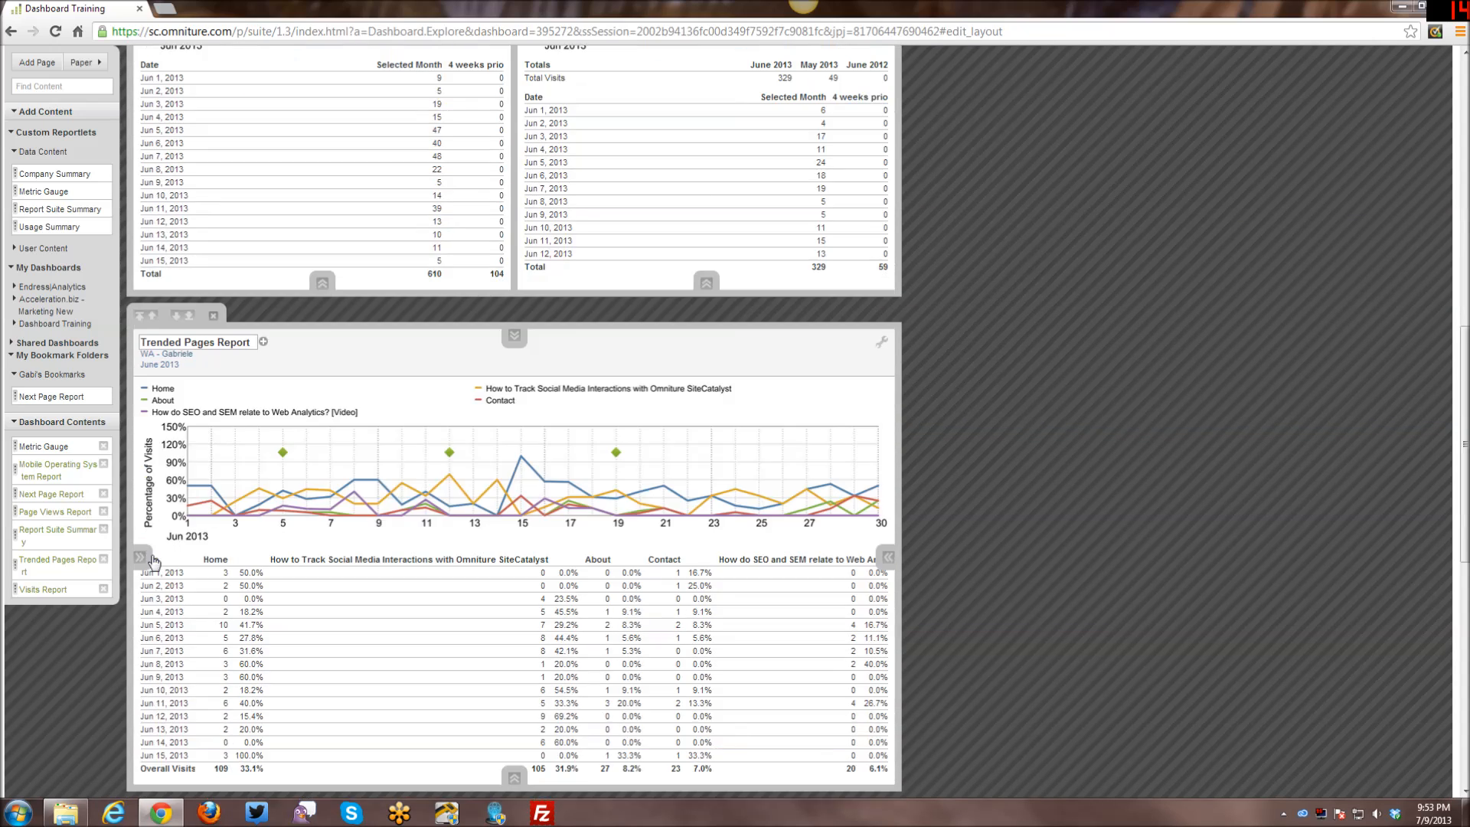
{"action": "scroll", "coordinate": [222, 356], "scroll_direction": "up", "scroll_amount": 2}
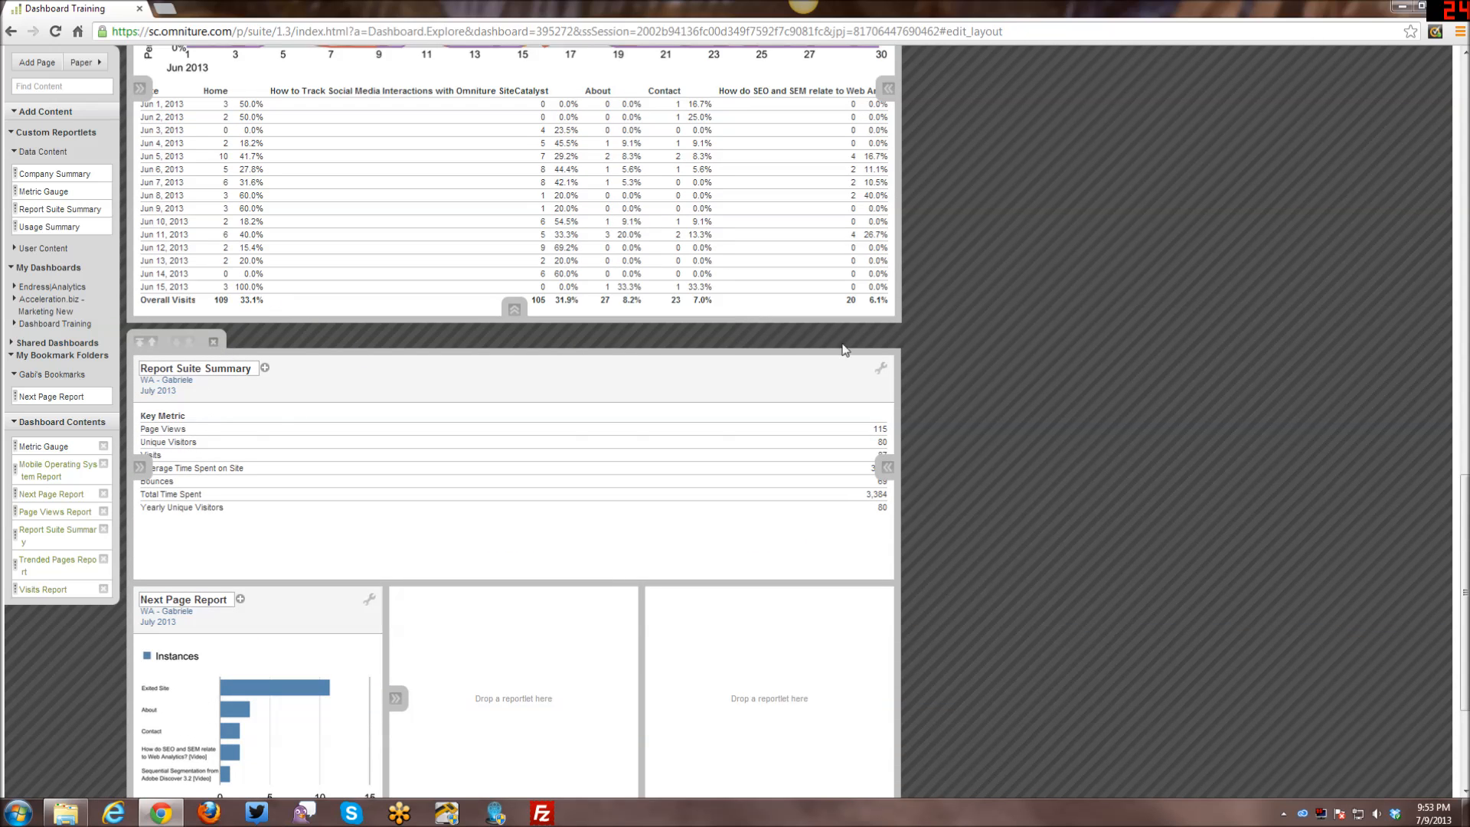
{"action": "scroll", "coordinate": [1361, 232], "scroll_direction": "up", "scroll_amount": 8}
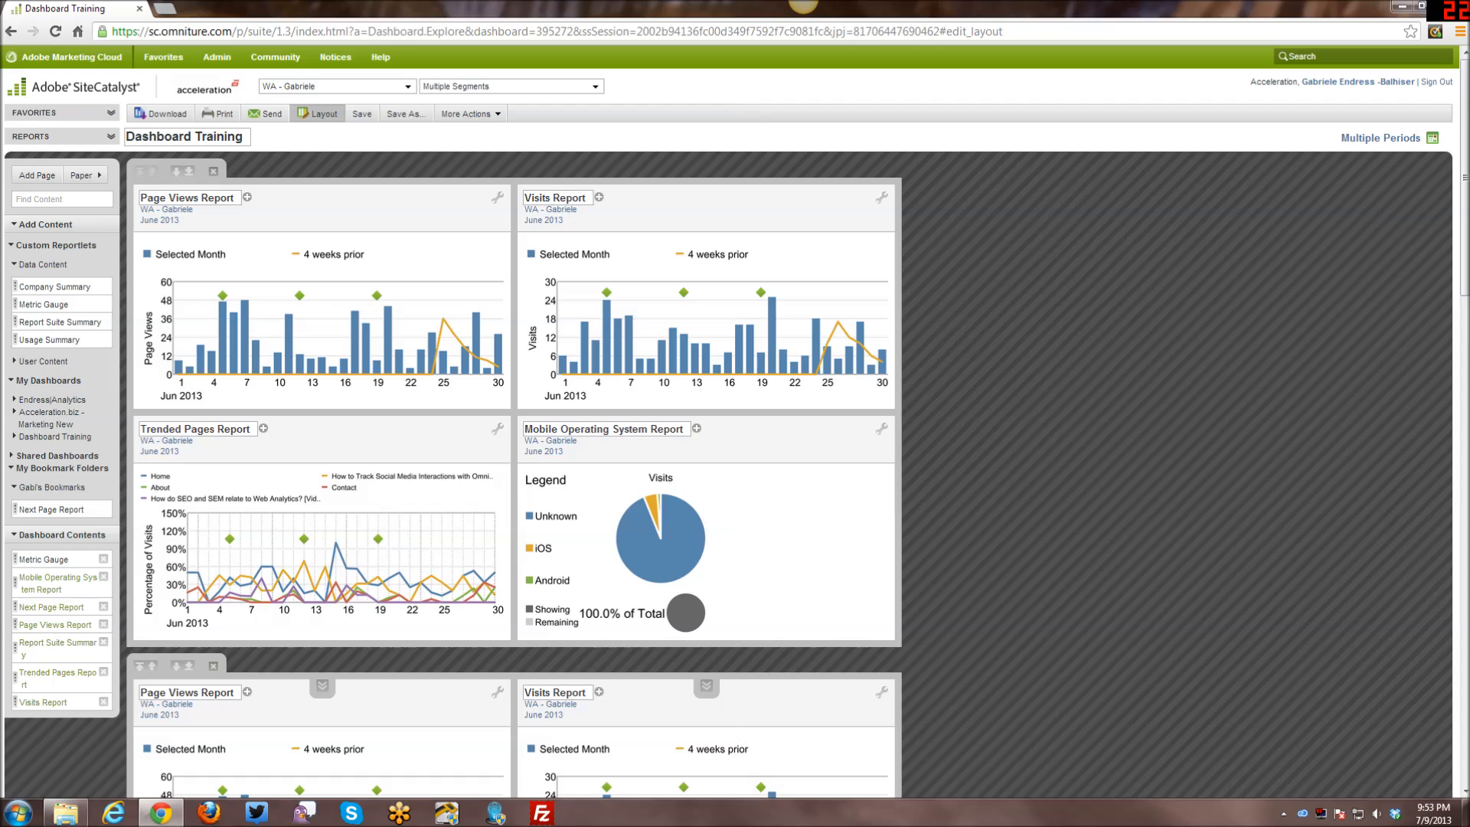
Apply June 2013 as the reporting period for the whole dashboard, and check the reportlets on all pages.
{"action": "left_click", "coordinate": [1432, 144]}
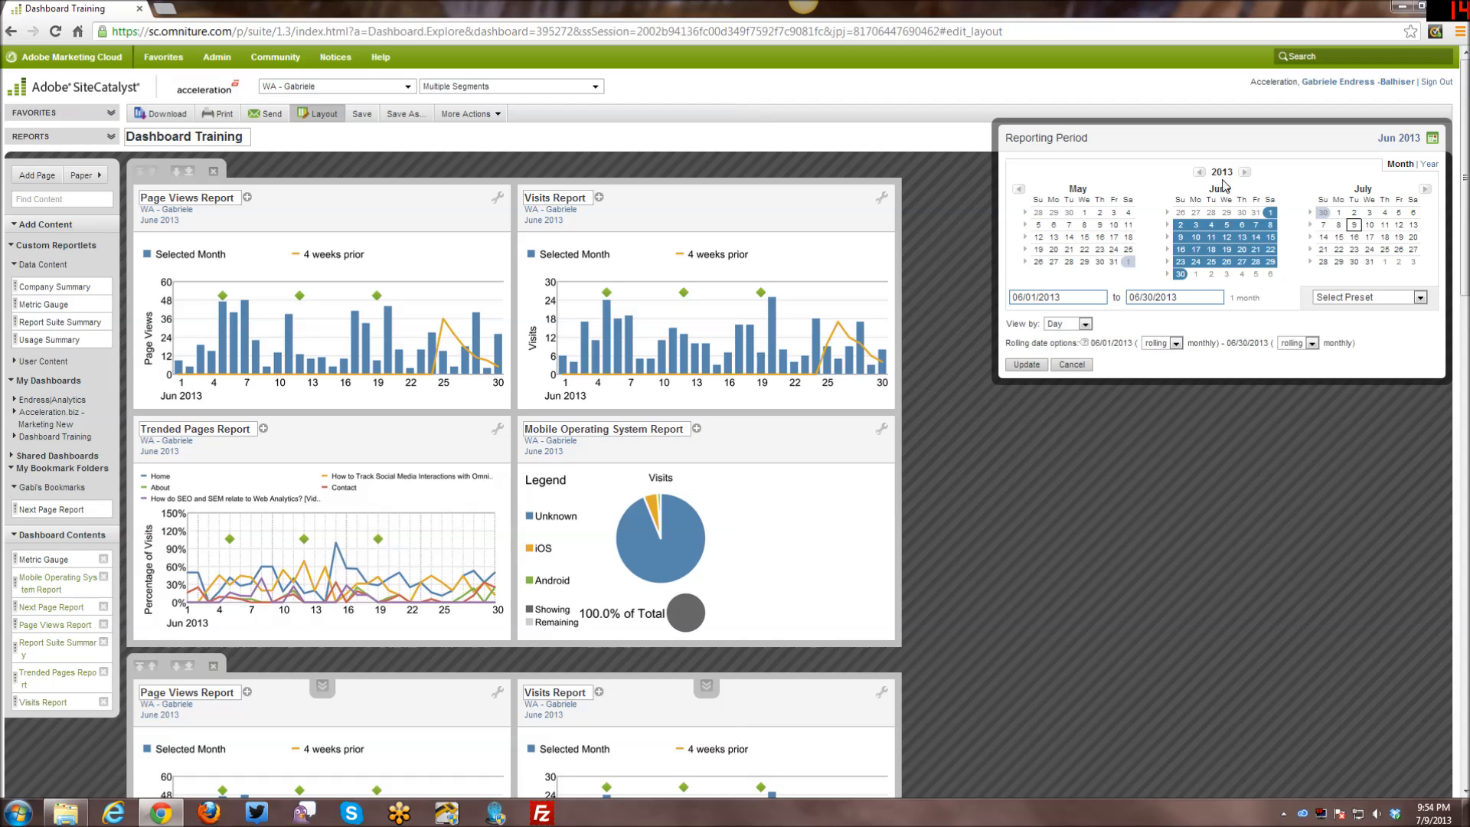
{"action": "left_click", "coordinate": [1033, 366]}
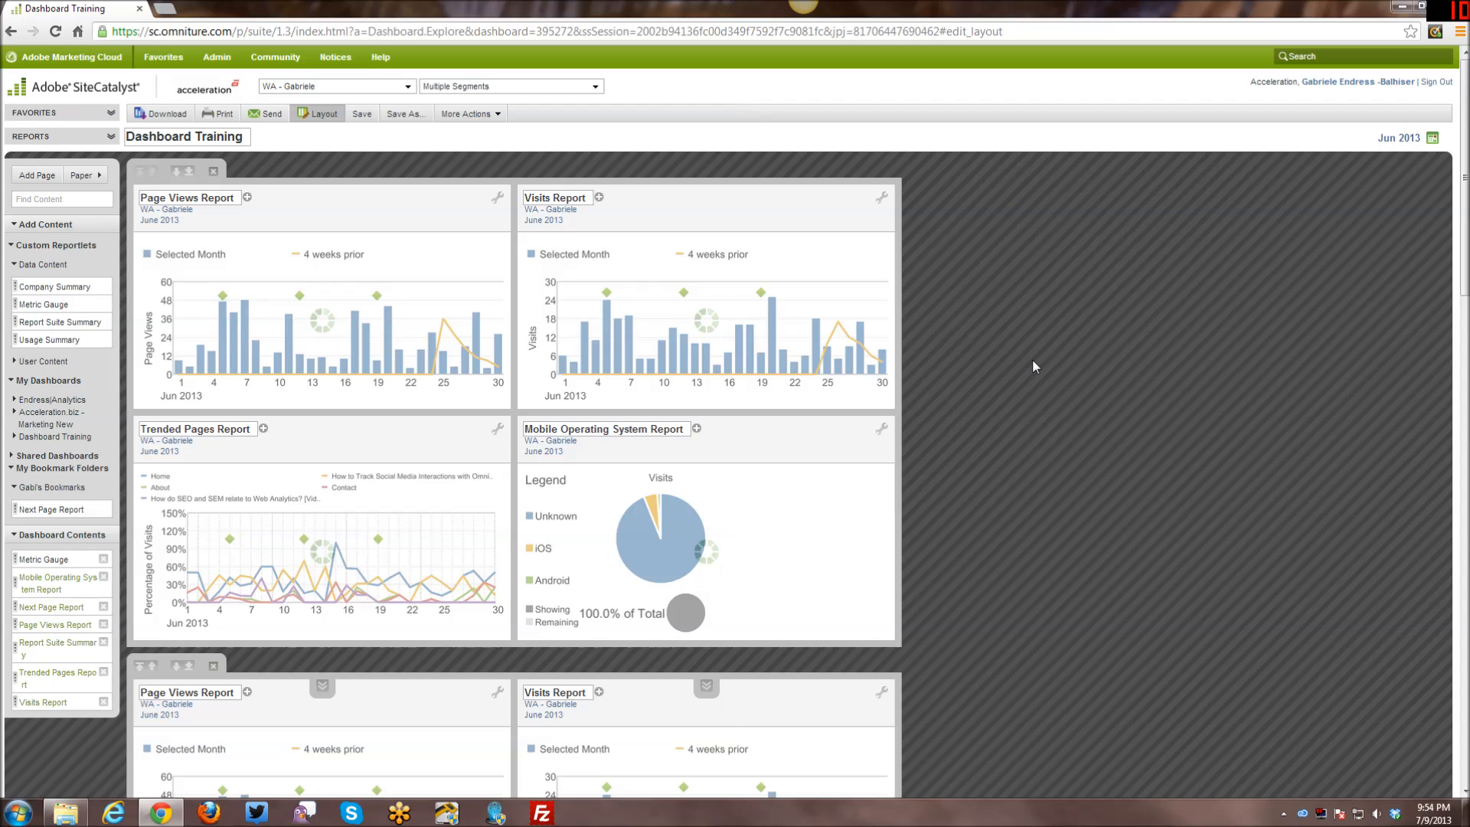
{"action": "scroll", "coordinate": [1032, 360], "scroll_direction": "down", "scroll_amount": 3}
{"action": "scroll", "coordinate": [1033, 366], "scroll_direction": "down", "scroll_amount": 1}
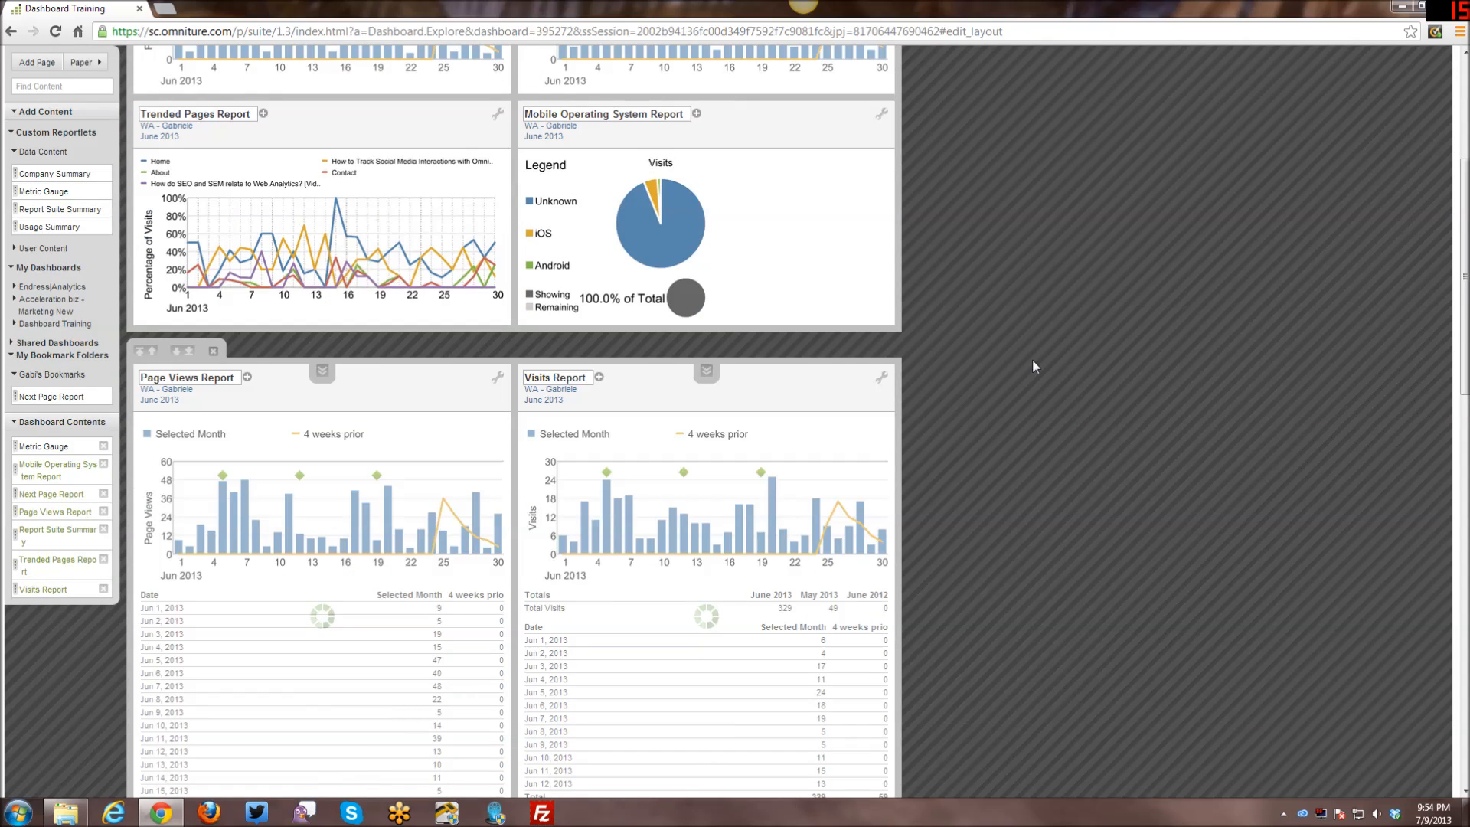
{"action": "scroll", "coordinate": [1038, 358], "scroll_direction": "down", "scroll_amount": 4}
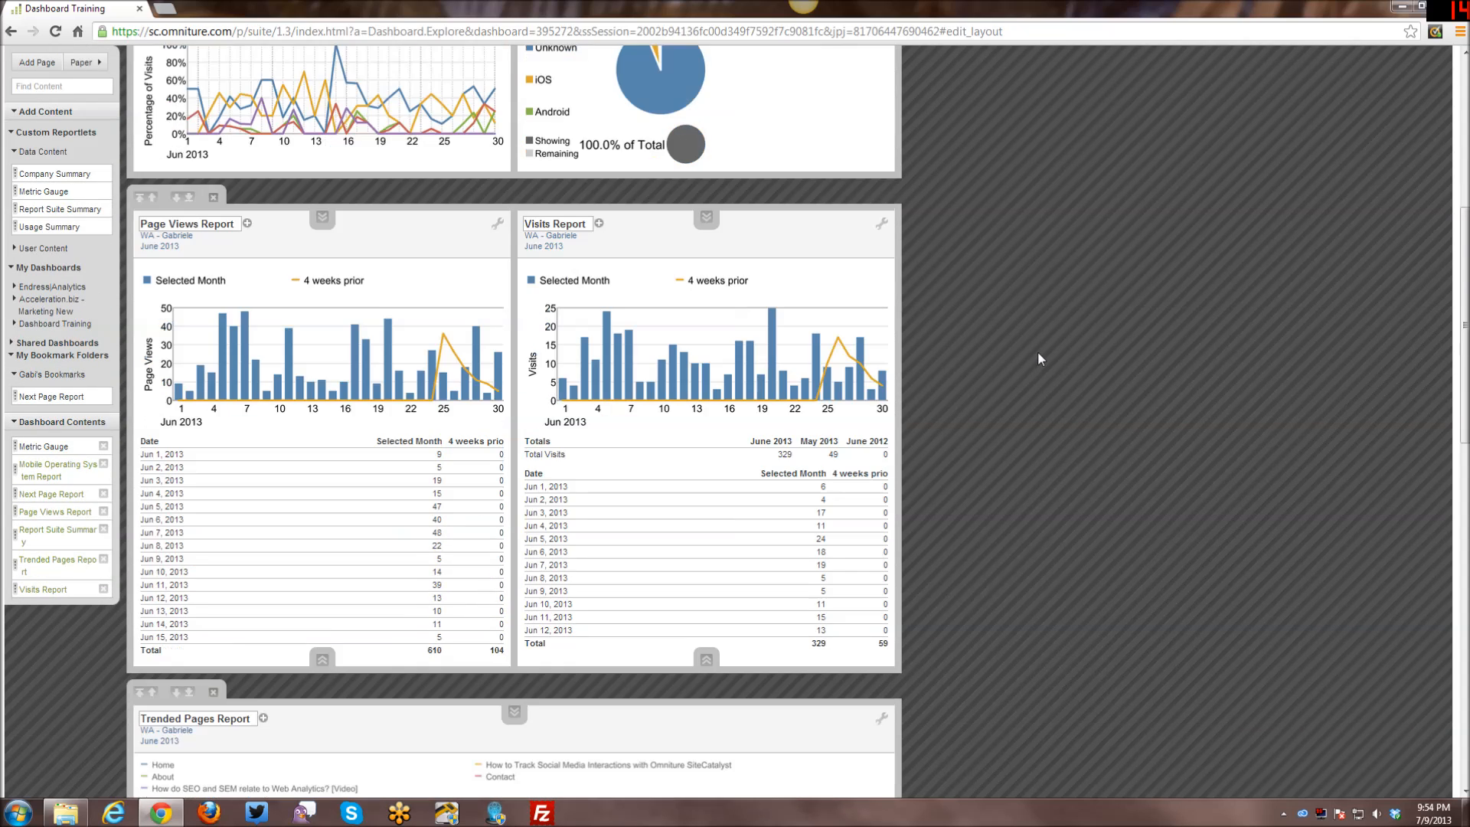
{"action": "scroll", "coordinate": [1039, 359], "scroll_direction": "down", "scroll_amount": 8}
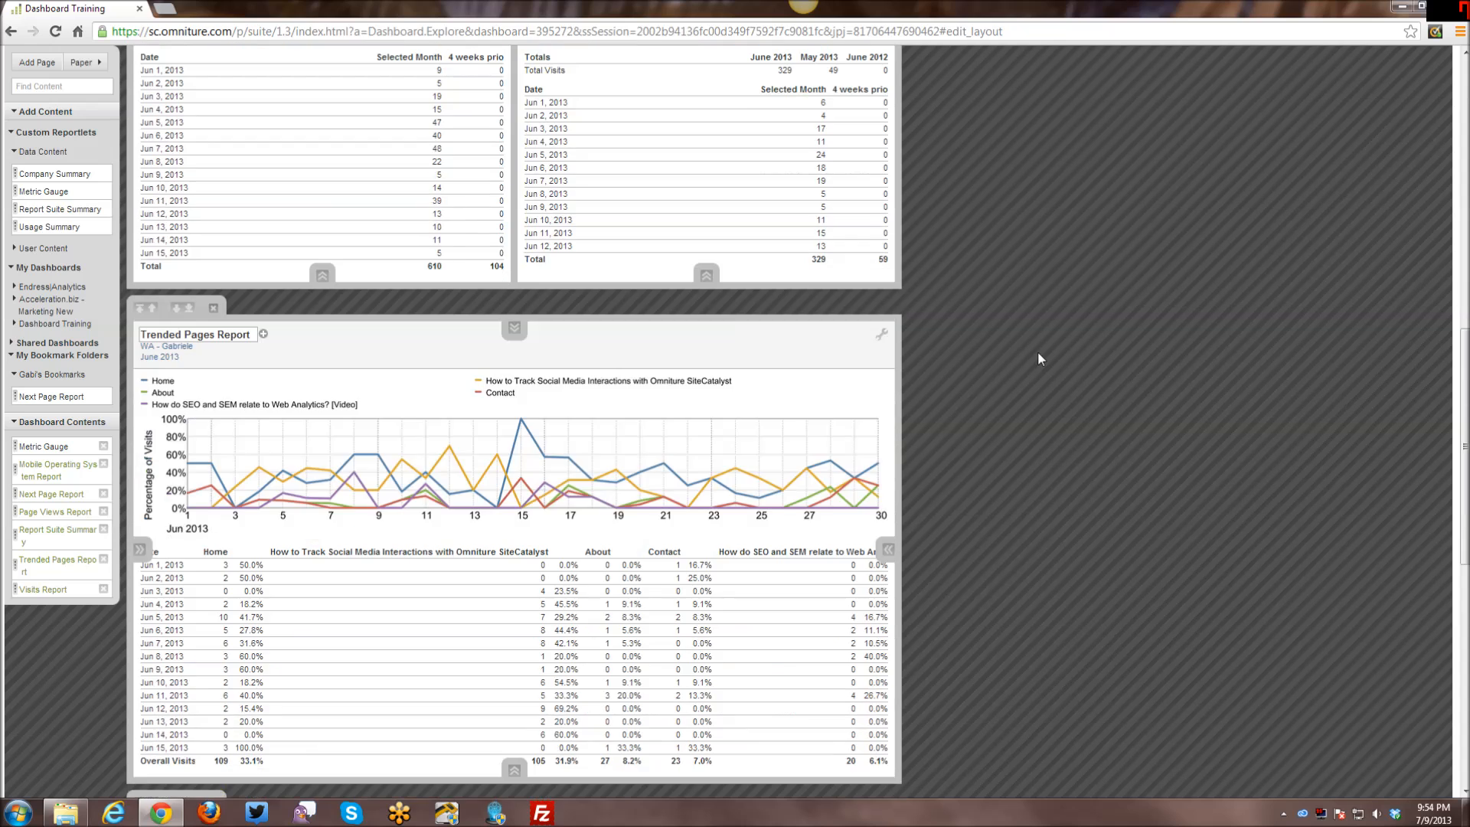
{"action": "scroll", "coordinate": [1039, 358], "scroll_direction": "down", "scroll_amount": 3}
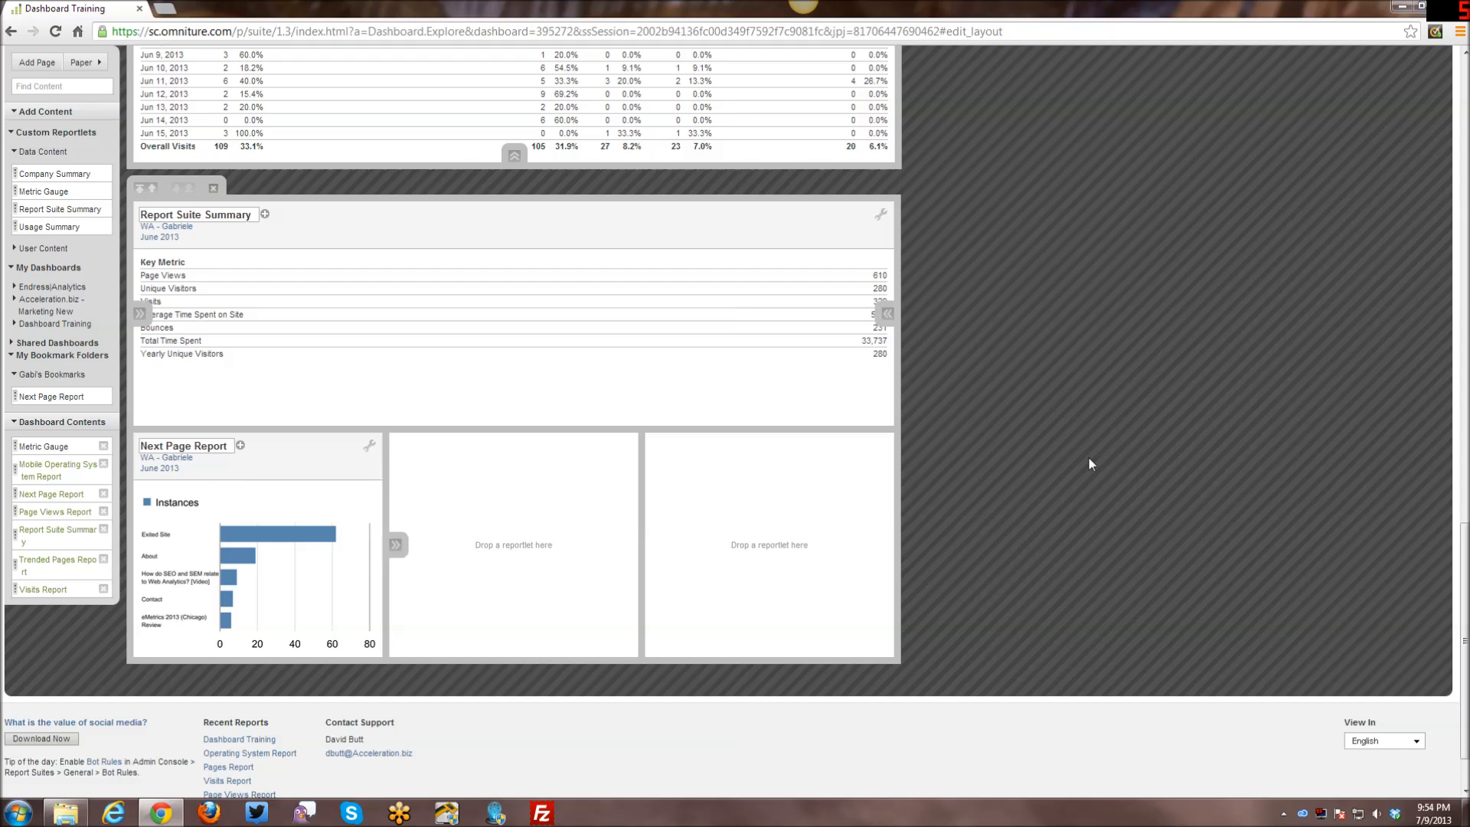
{"action": "scroll", "coordinate": [1088, 457], "scroll_direction": "up", "scroll_amount": 4}
{"action": "scroll", "coordinate": [1089, 459], "scroll_direction": "up", "scroll_amount": 15}
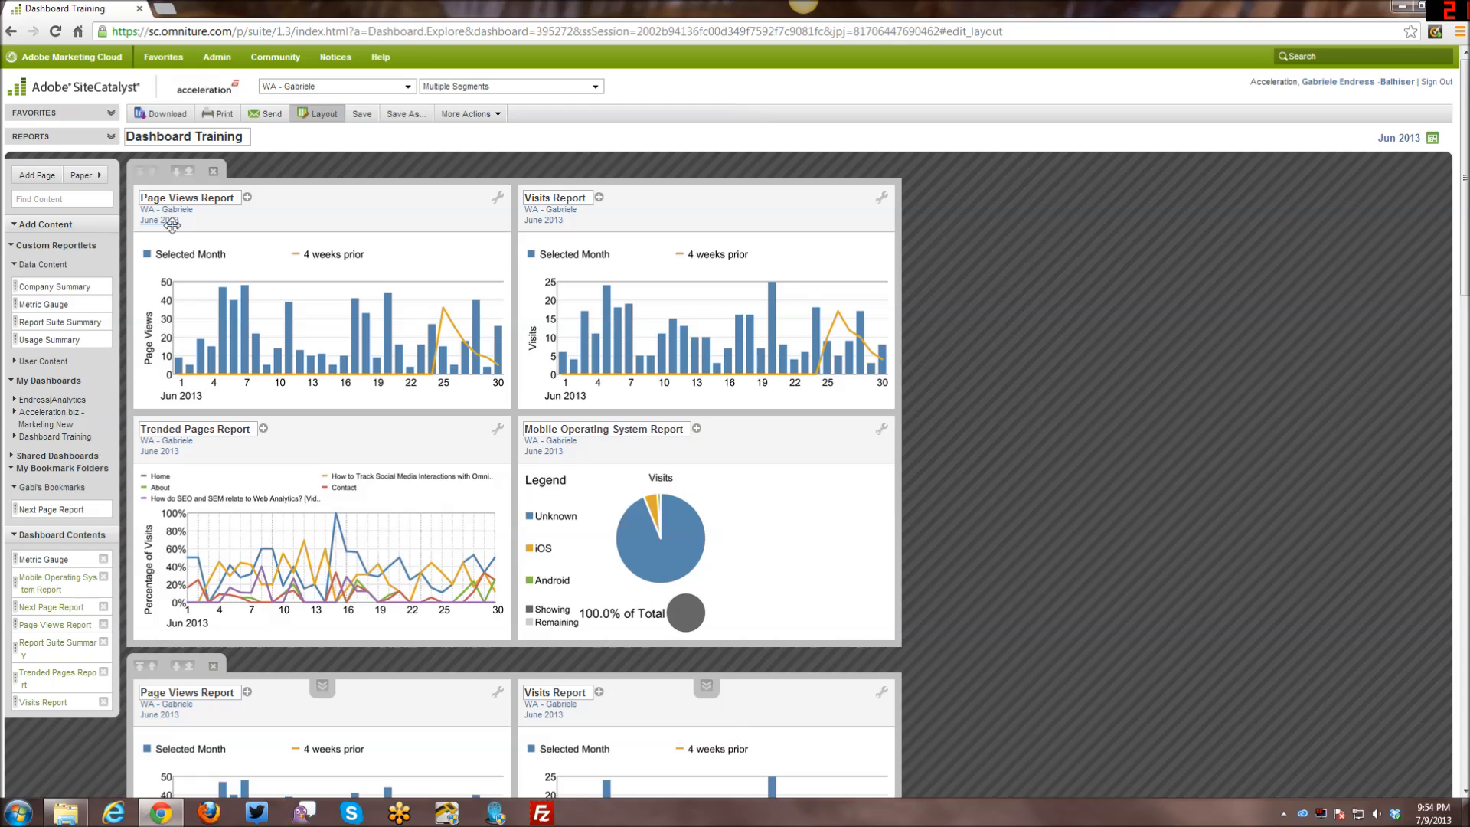
Set the Visits Report's own reporting period to 05/27/2013 through 07/09/2013.
{"action": "left_click", "coordinate": [536, 220]}
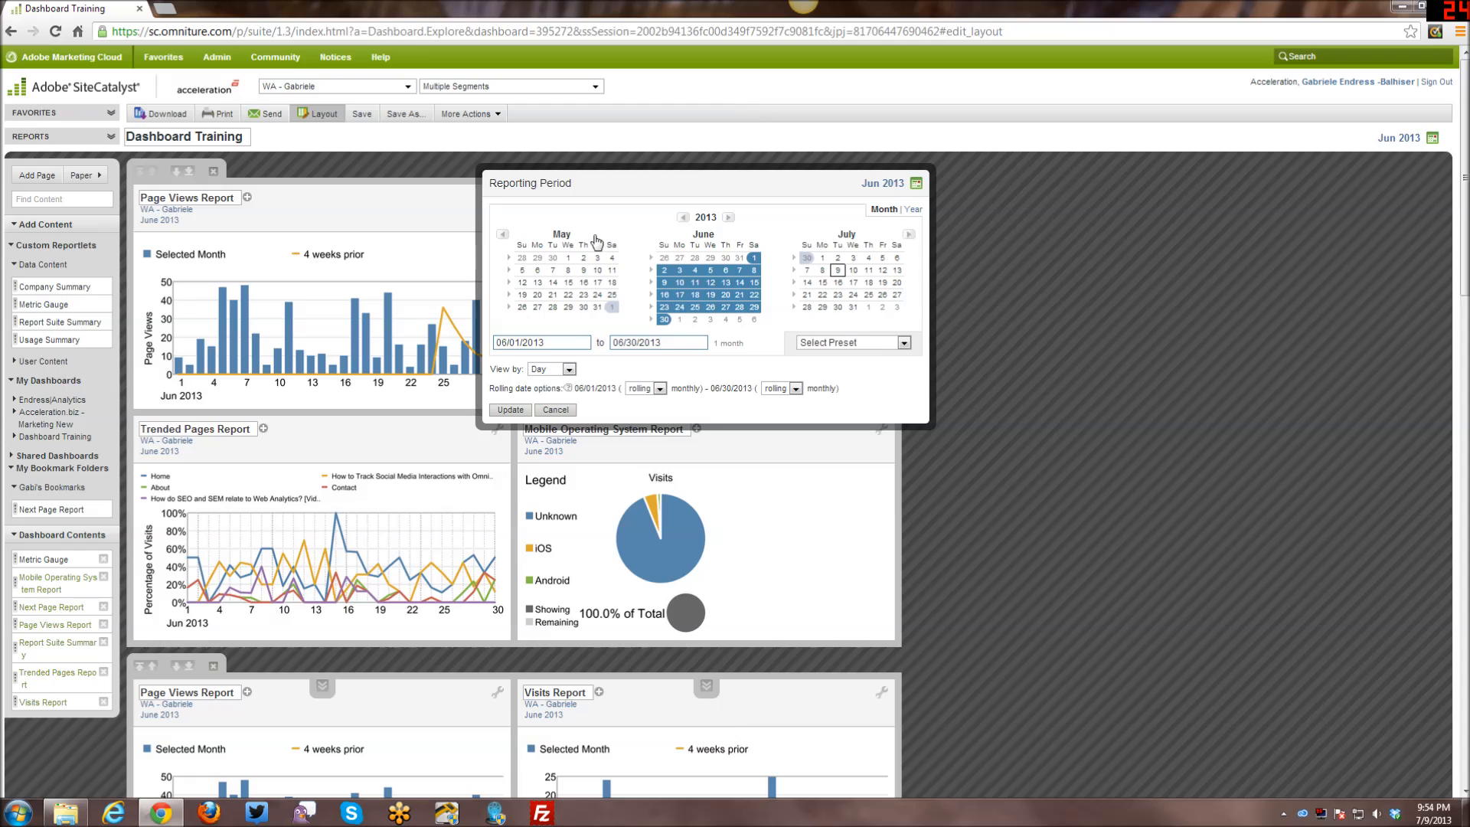
{"action": "left_click", "coordinate": [846, 235]}
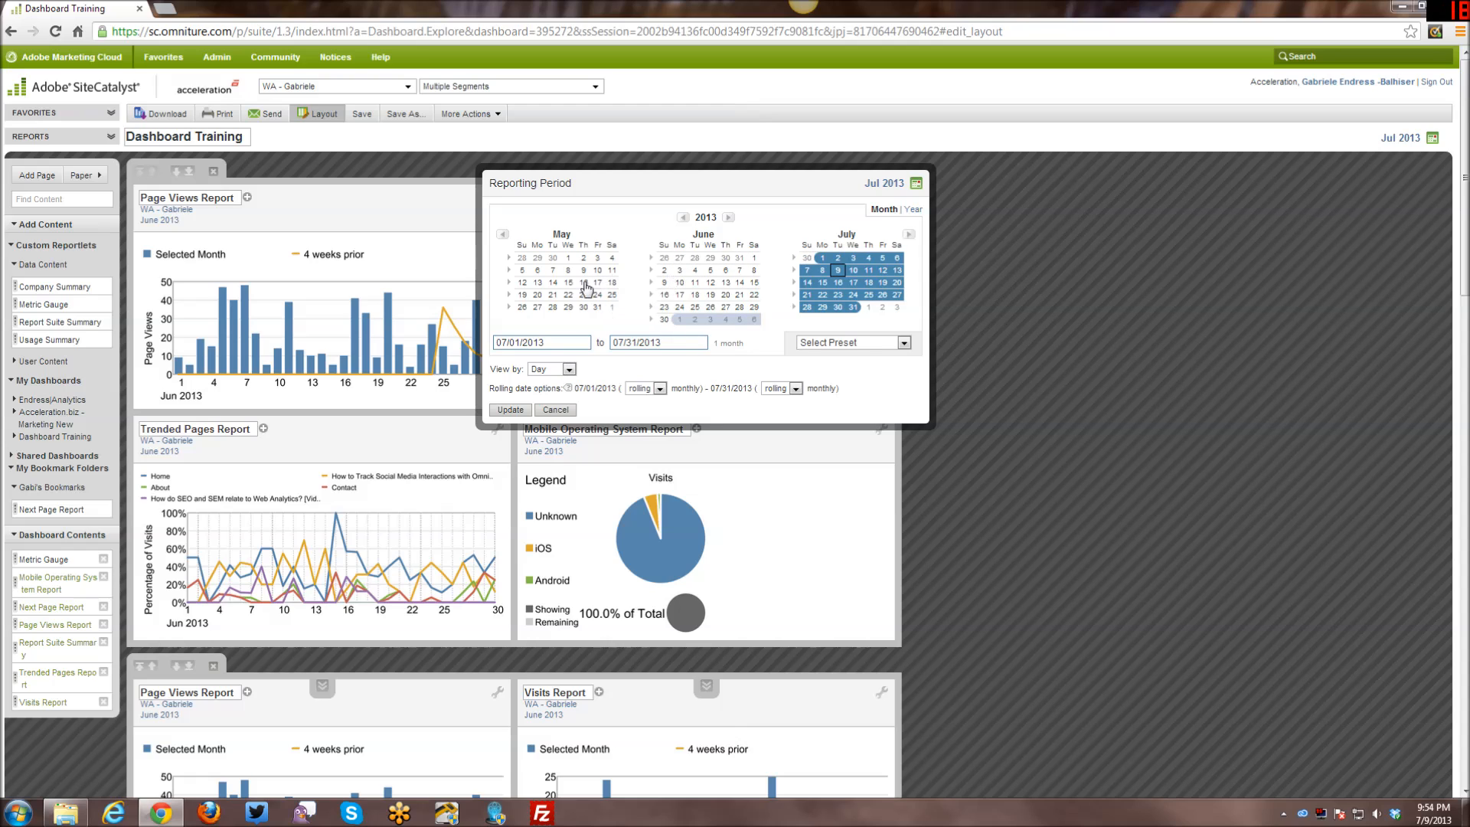
{"action": "left_click", "coordinate": [568, 296]}
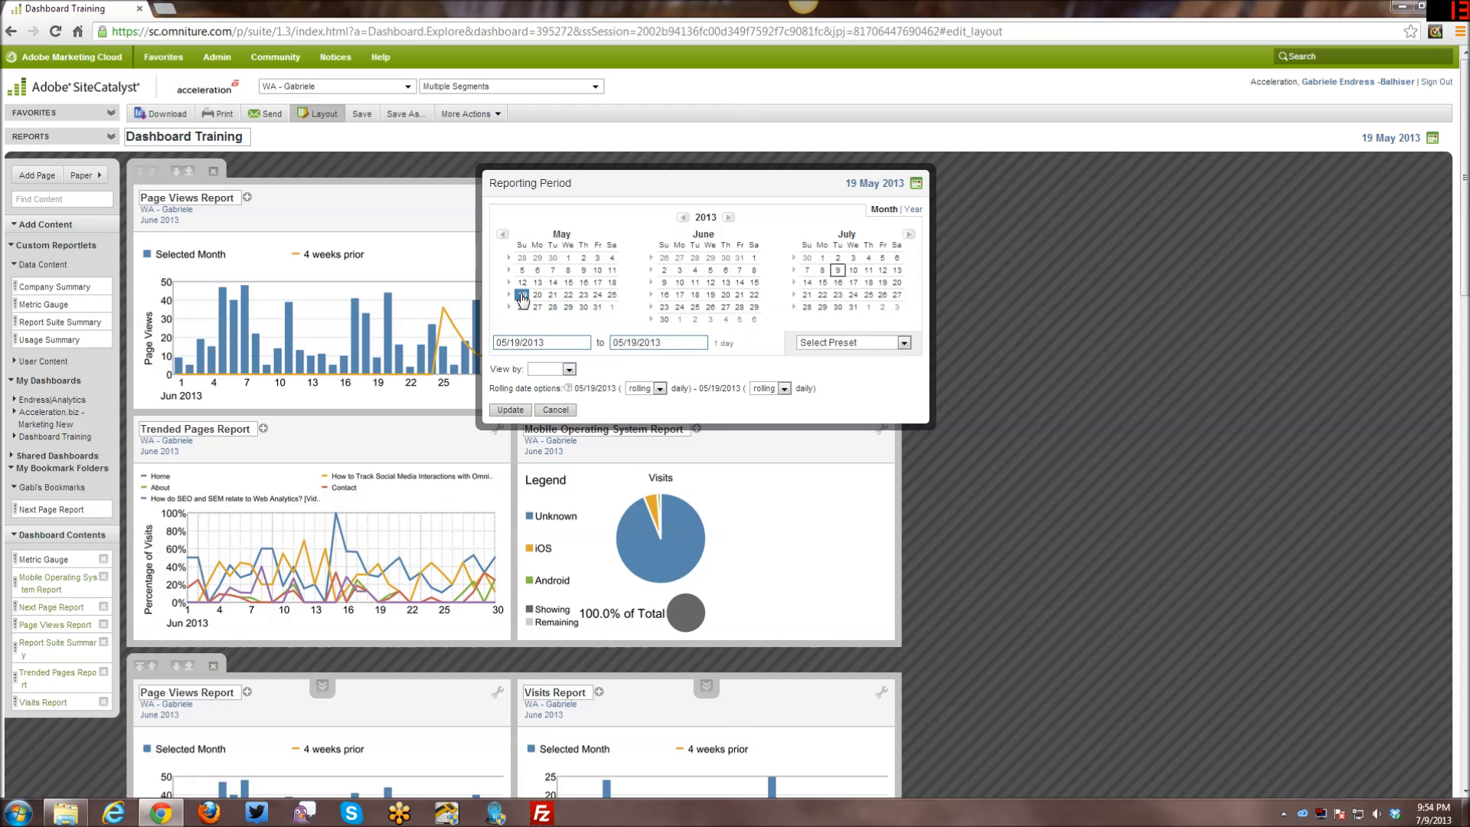
{"action": "left_click", "coordinate": [537, 307]}
{"action": "left_click", "coordinate": [838, 270], "text": "shift"}
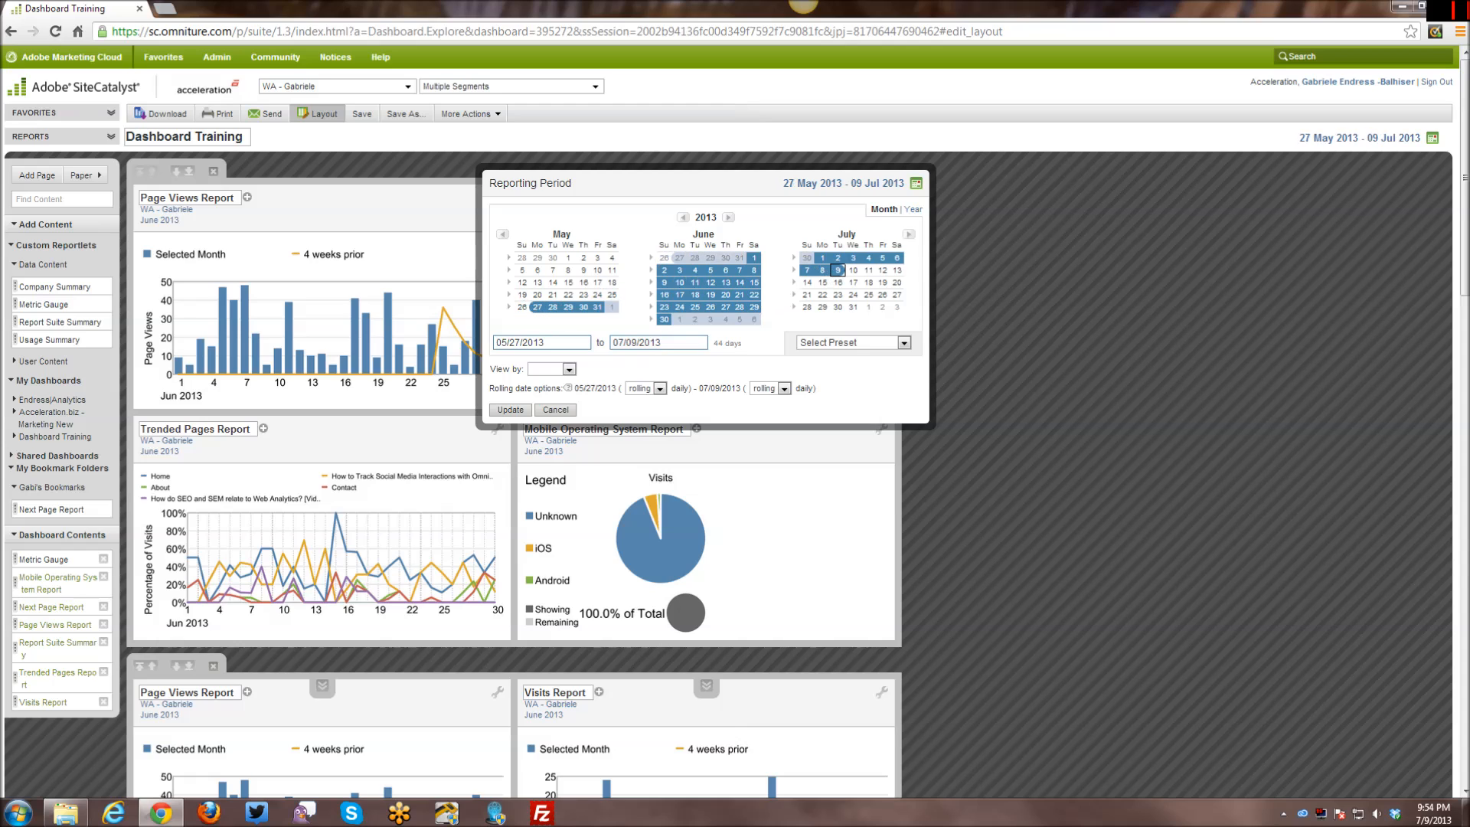
{"action": "left_click", "coordinate": [511, 410]}
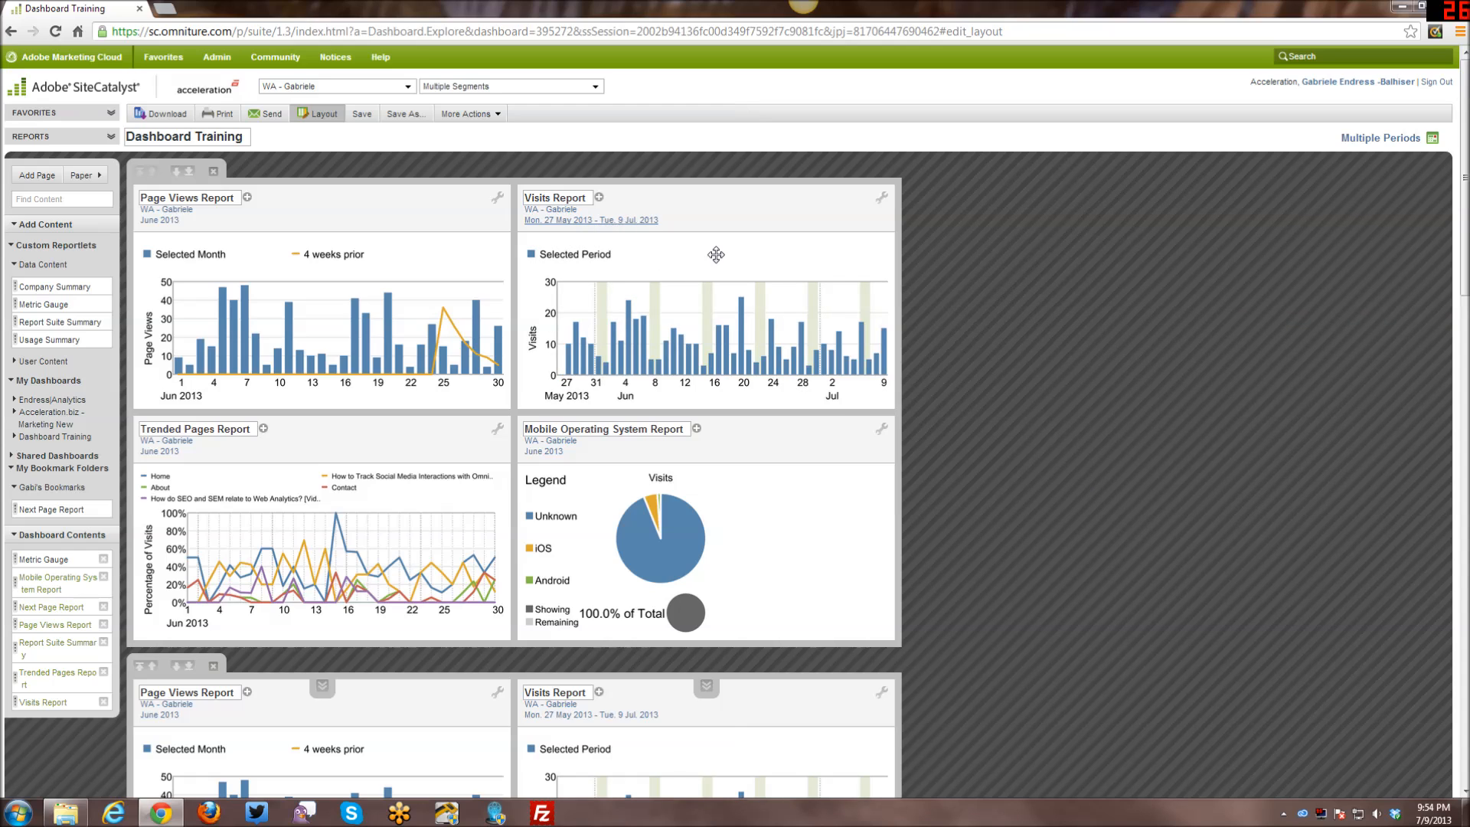
Look through the reporting period settings and available report suites of the Mobile Operating System Report, keeping both settings.
{"action": "mouse_move", "coordinate": [806, 357]}
{"action": "left_click", "coordinate": [545, 453]}
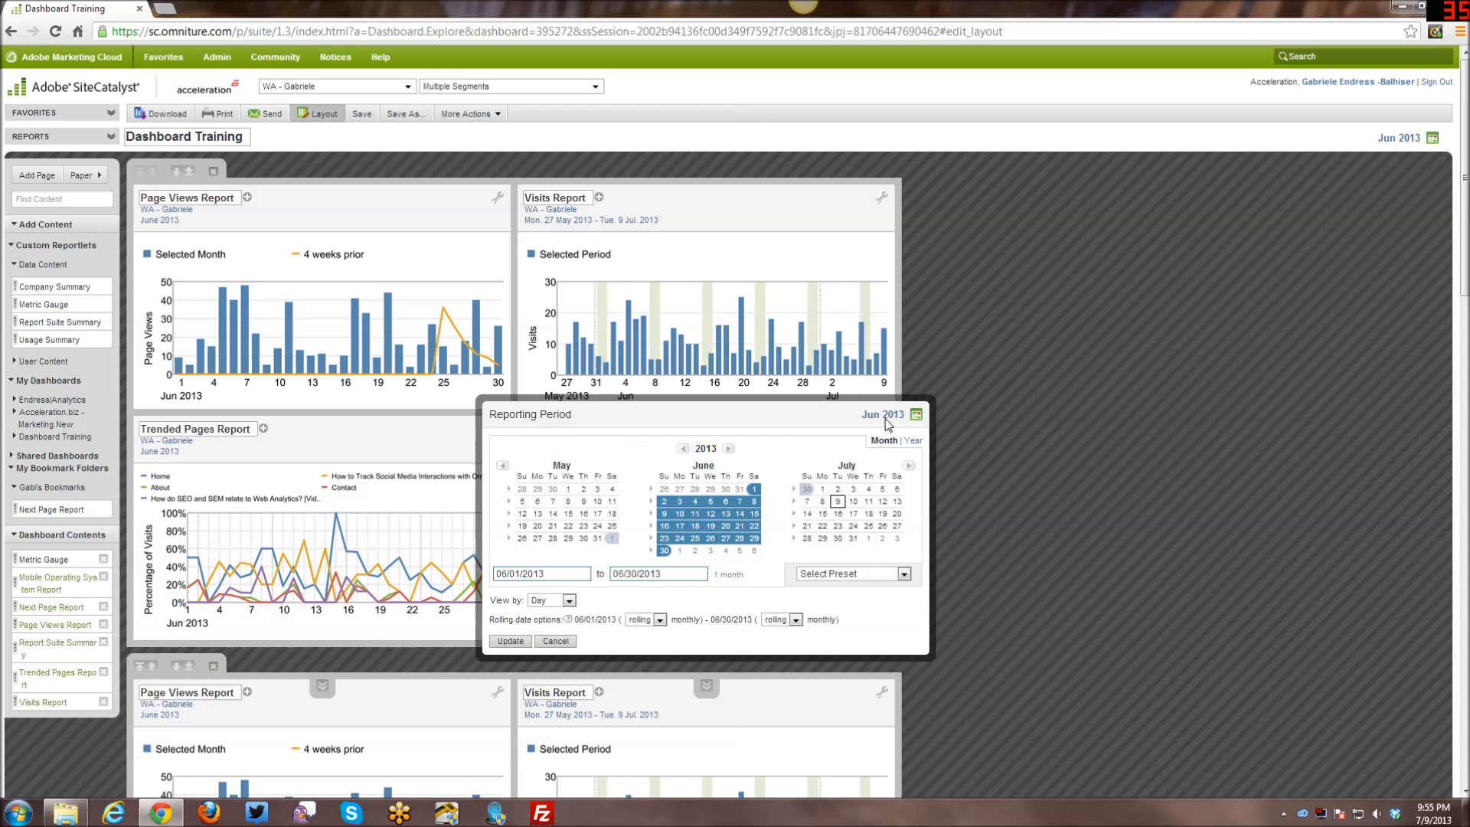
{"action": "left_click", "coordinate": [556, 642]}
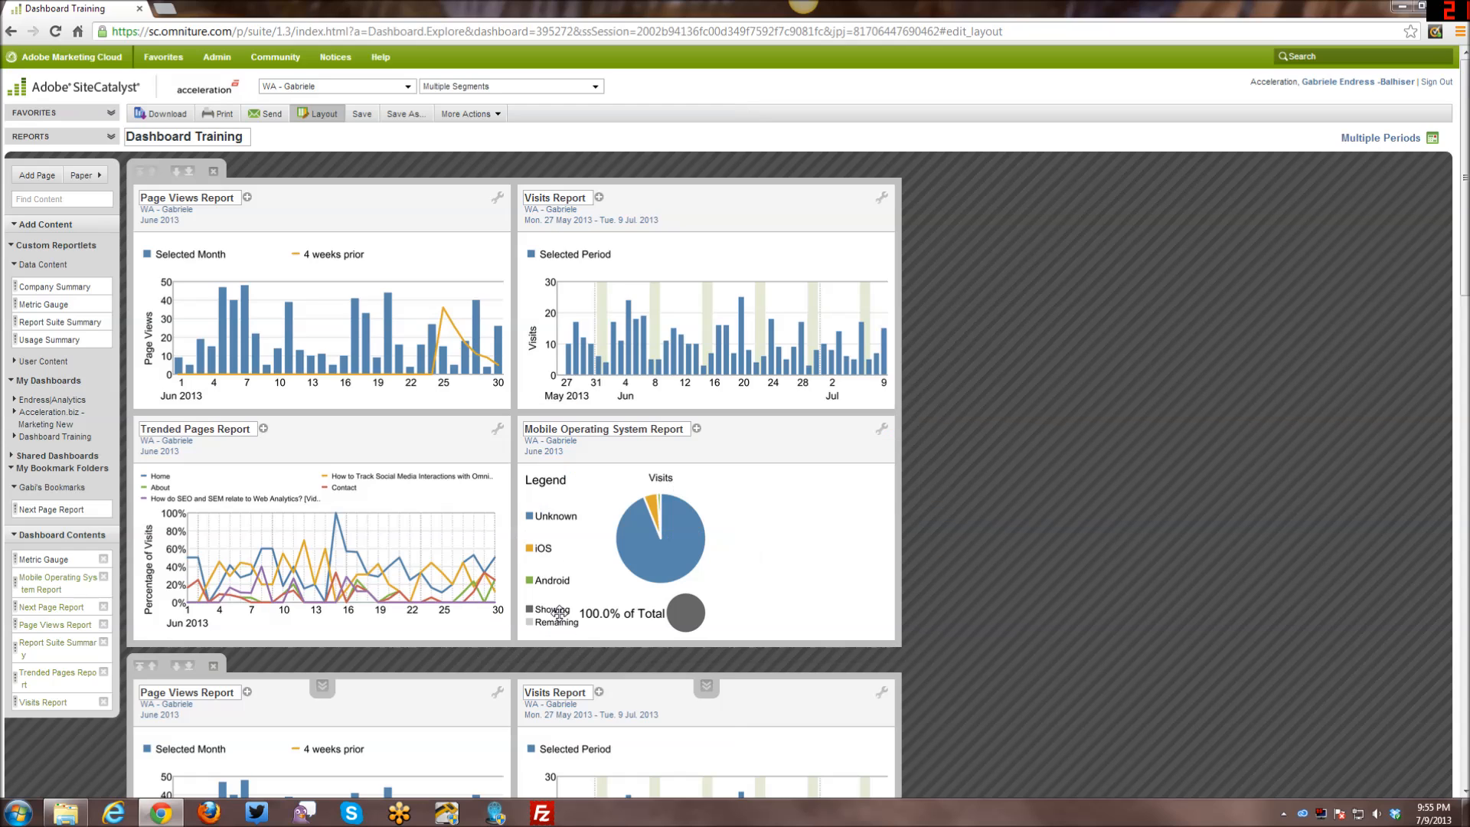
{"action": "left_click", "coordinate": [556, 442]}
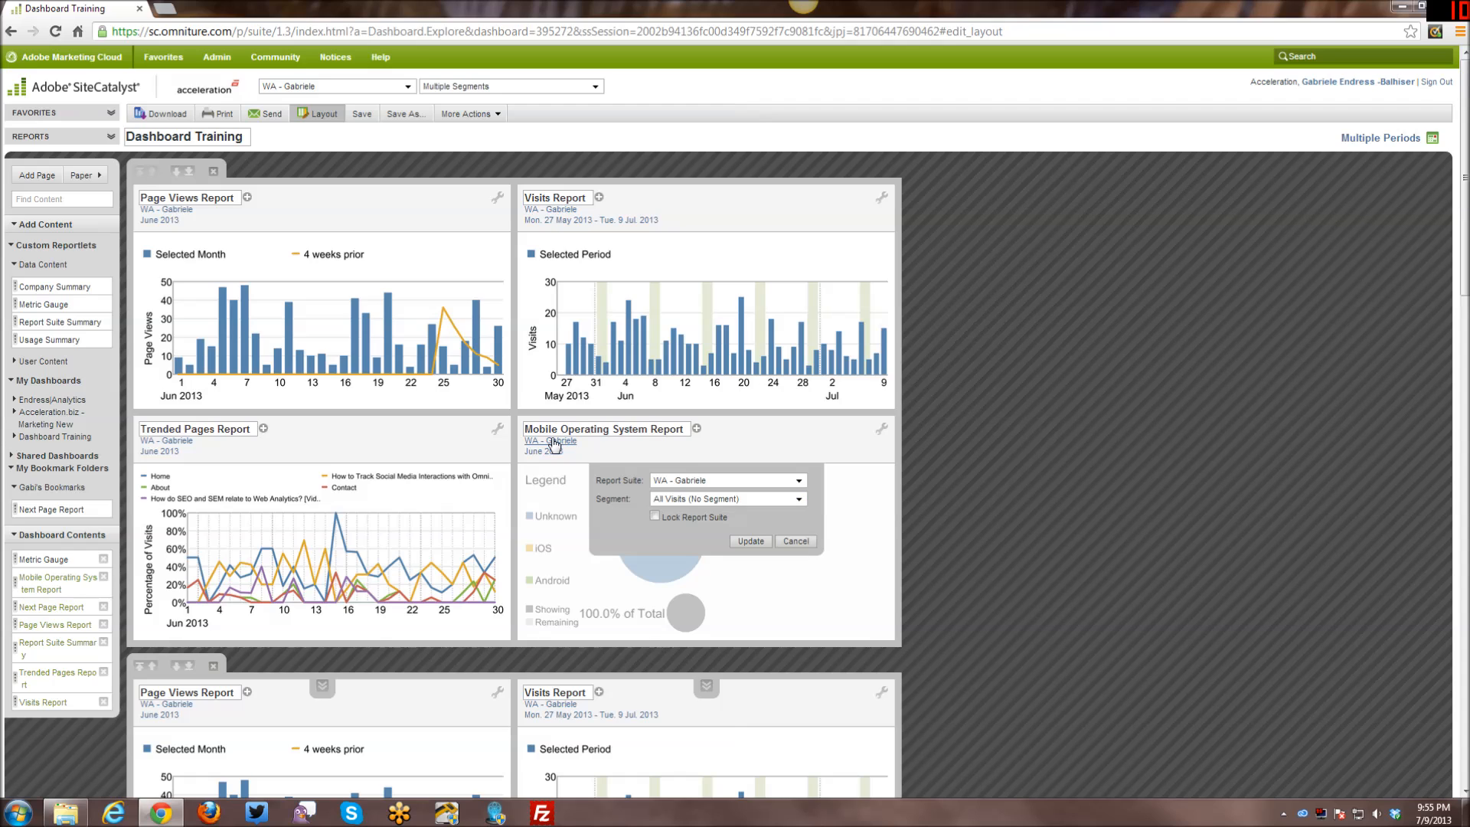
{"action": "left_click", "coordinate": [799, 481]}
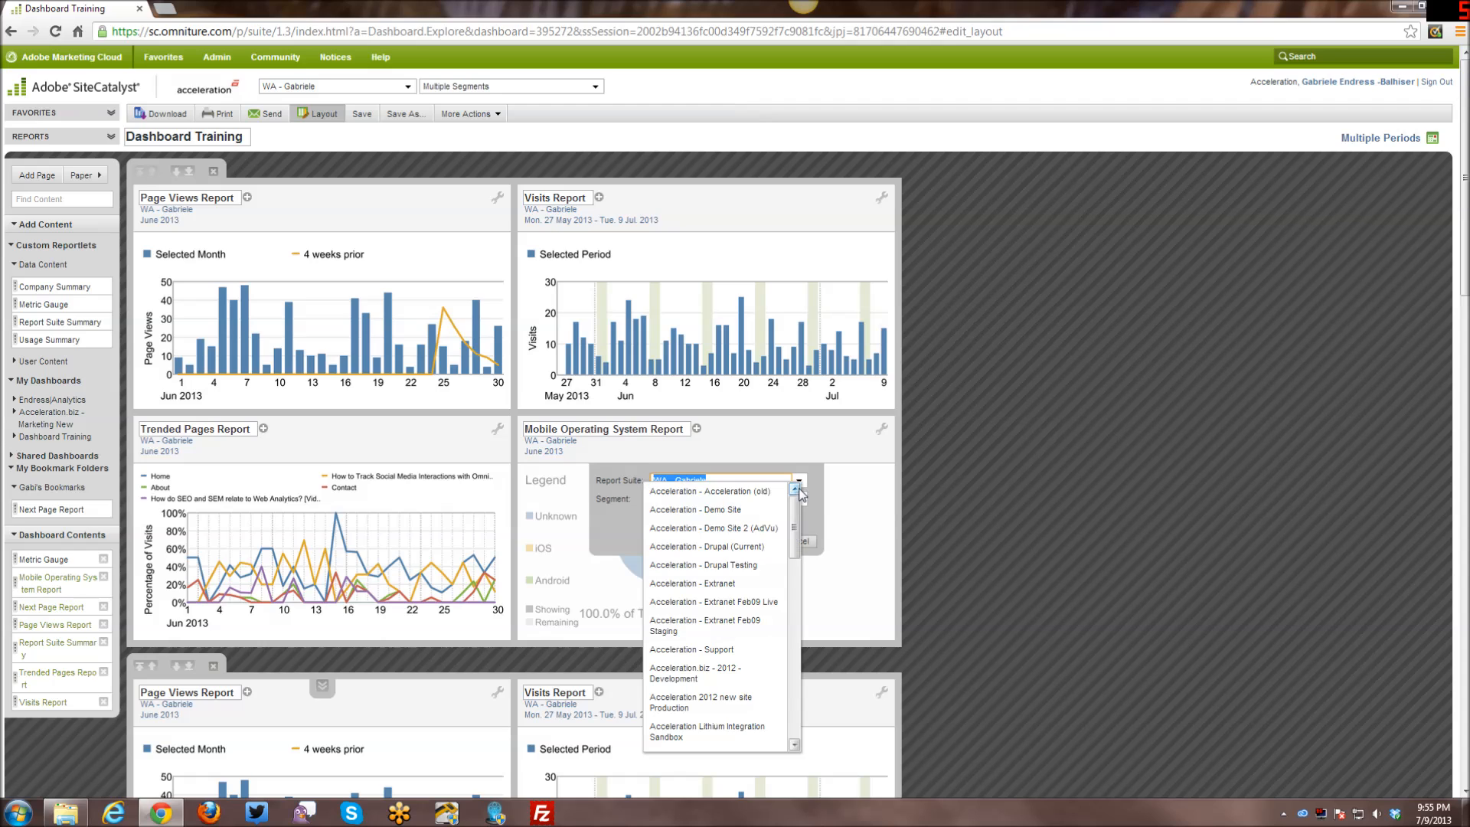
{"action": "scroll", "coordinate": [796, 536], "scroll_direction": "down", "scroll_amount": 10}
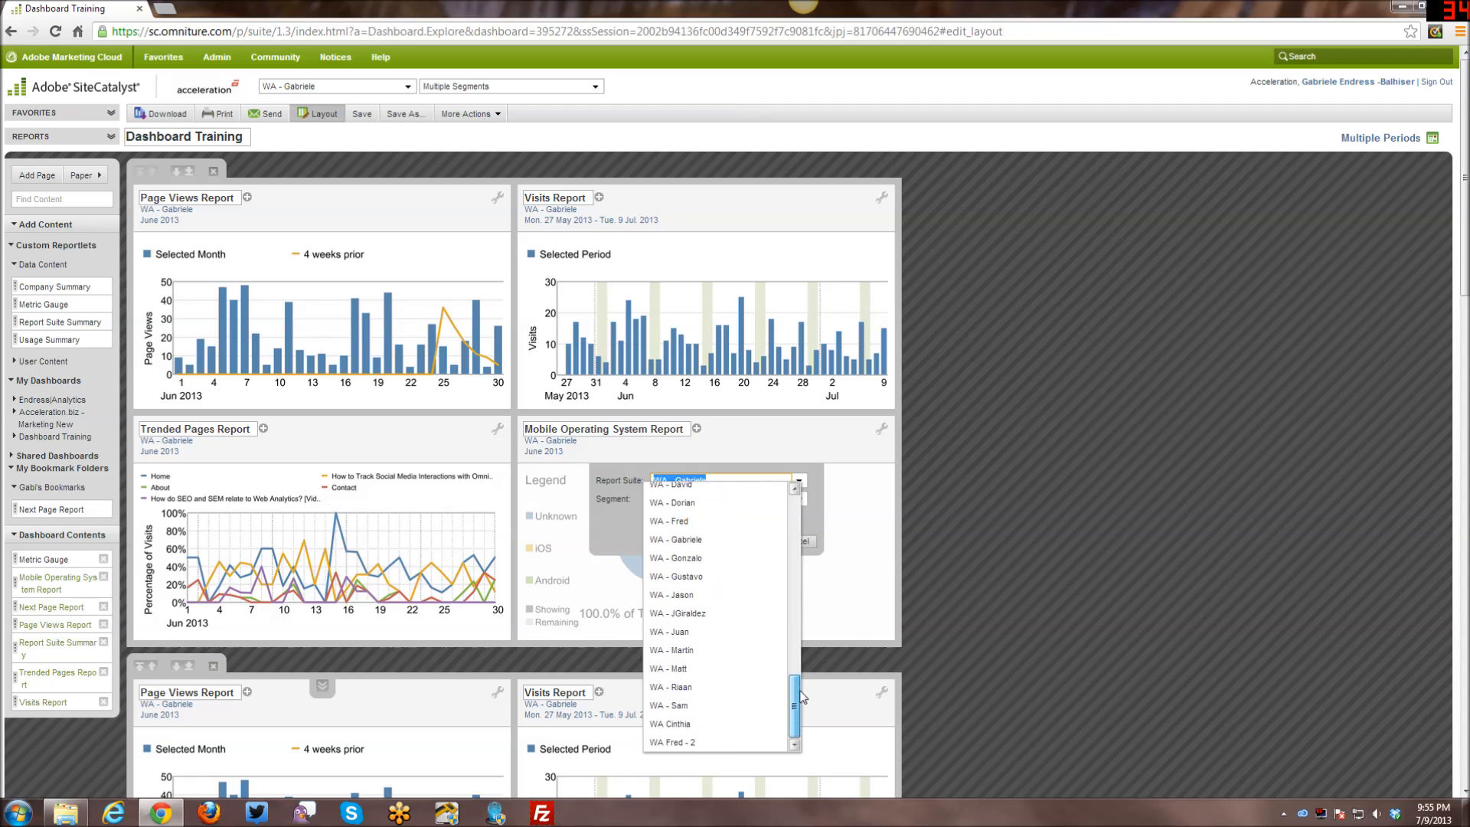
{"action": "scroll", "coordinate": [796, 552], "scroll_direction": "up", "scroll_amount": 10}
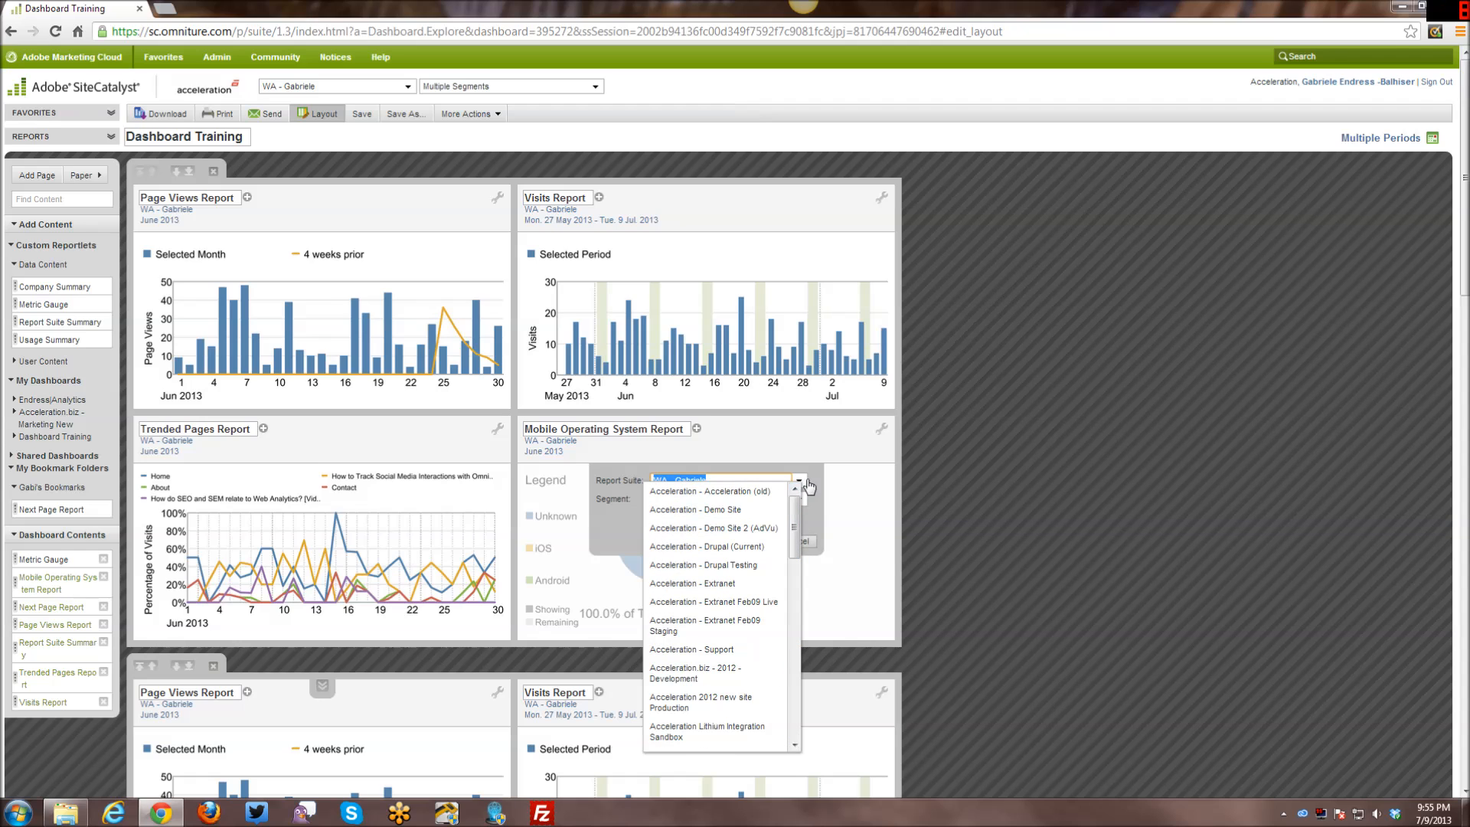
{"action": "left_click", "coordinate": [799, 480]}
{"action": "left_click_drag", "start_coordinate": [875, 453], "coordinate": [873, 453]}
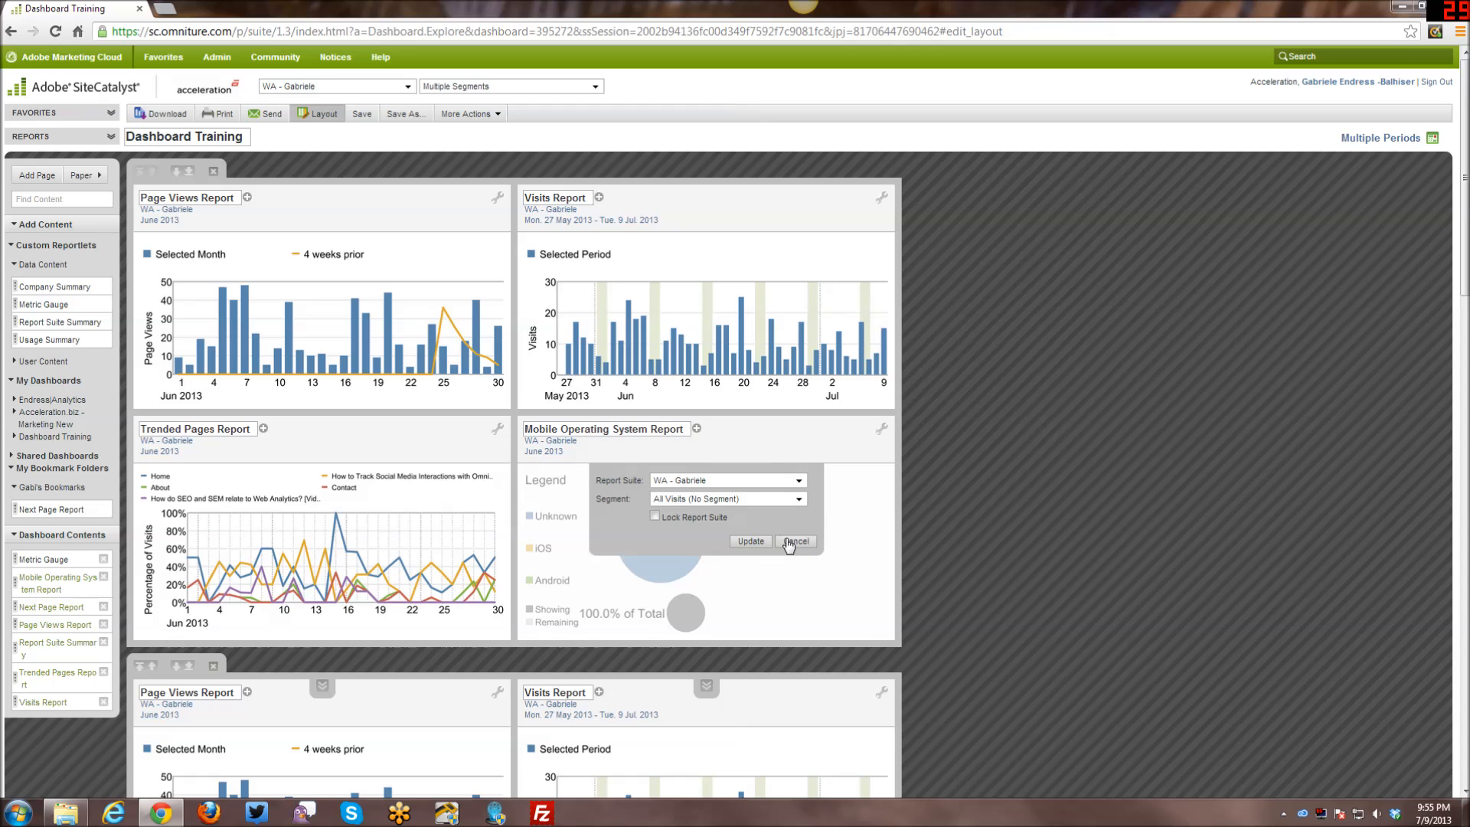
{"action": "left_click", "coordinate": [789, 544]}
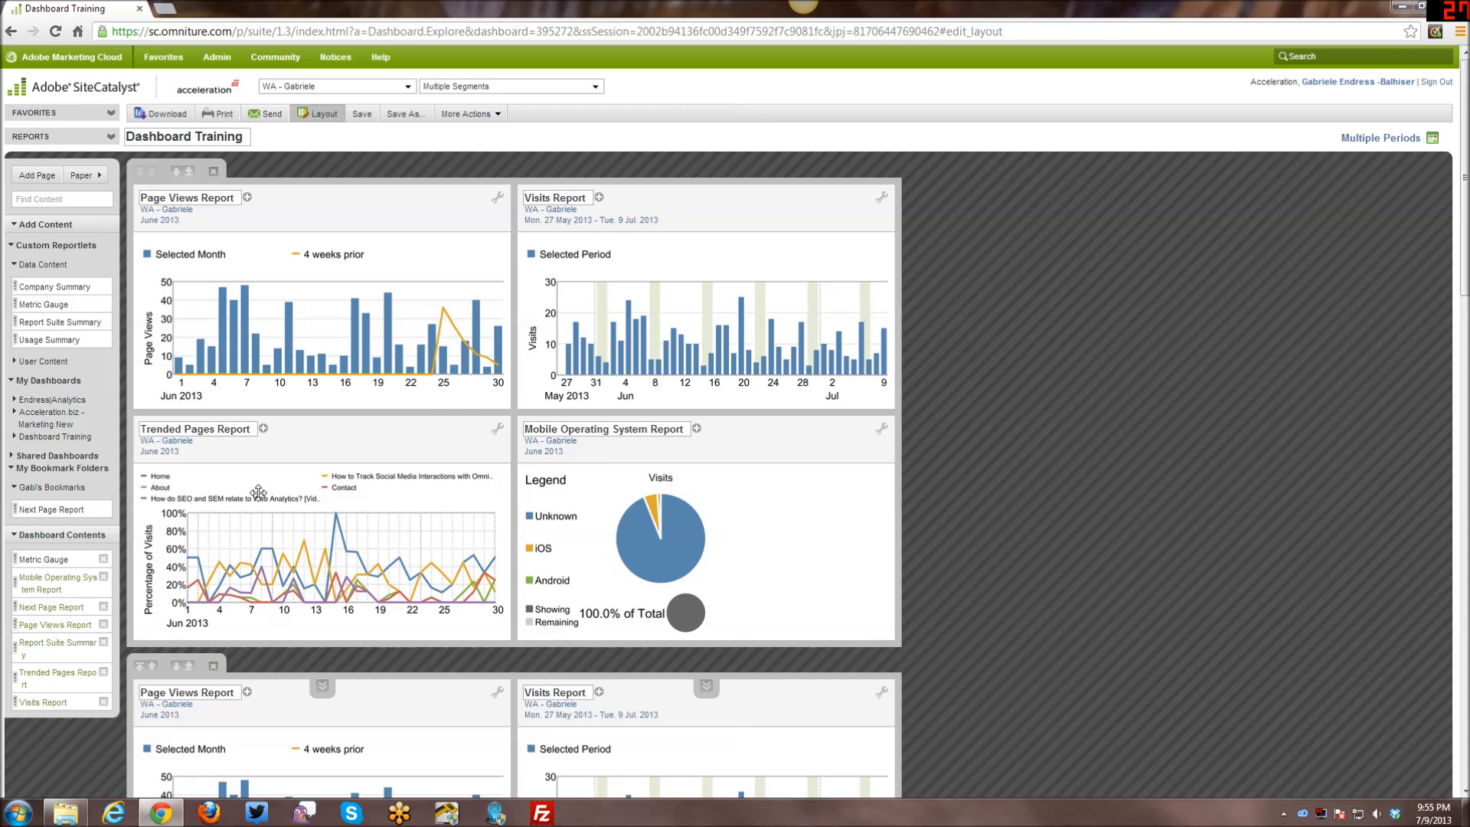
Try the Letter Portrait paper format for the dashboard, and return it to Letter Landscape.
{"action": "scroll", "coordinate": [781, 589], "scroll_direction": "down", "scroll_amount": 1}
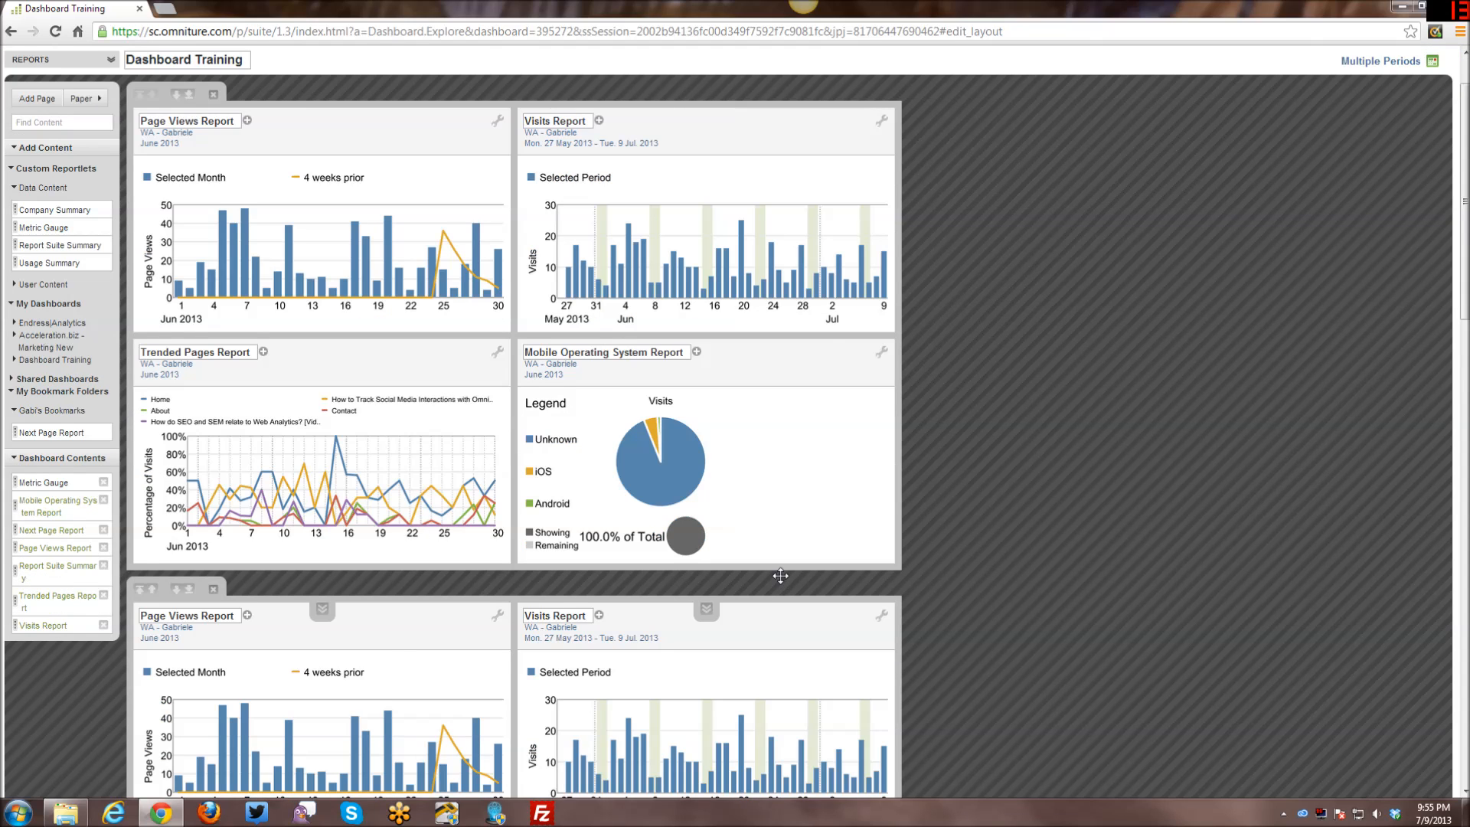
{"action": "scroll", "coordinate": [780, 576], "scroll_direction": "down", "scroll_amount": 2}
{"action": "scroll", "coordinate": [781, 576], "scroll_direction": "down", "scroll_amount": 3}
{"action": "scroll", "coordinate": [781, 578], "scroll_direction": "up", "scroll_amount": 6}
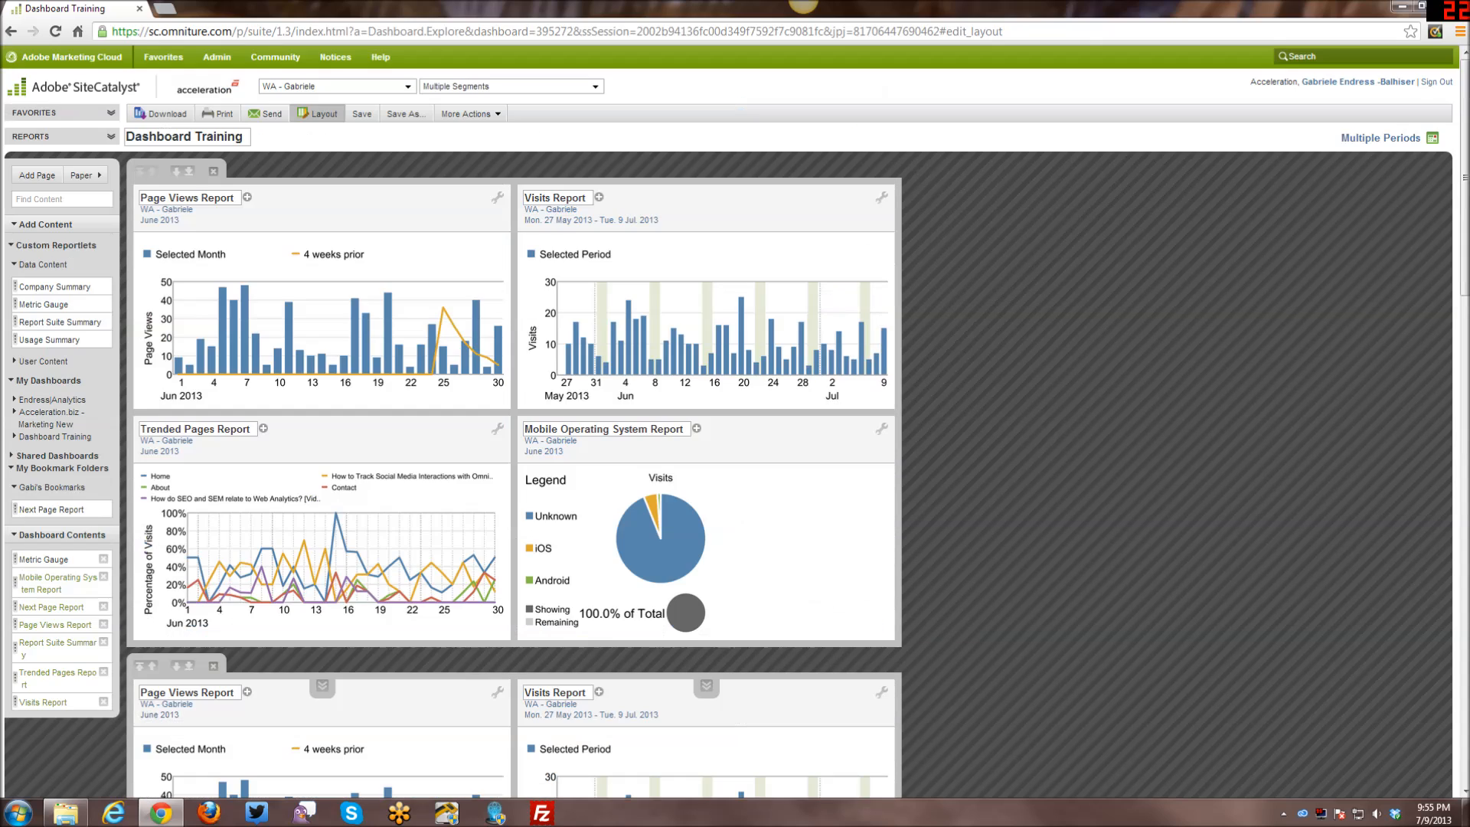
{"action": "left_click", "coordinate": [84, 178]}
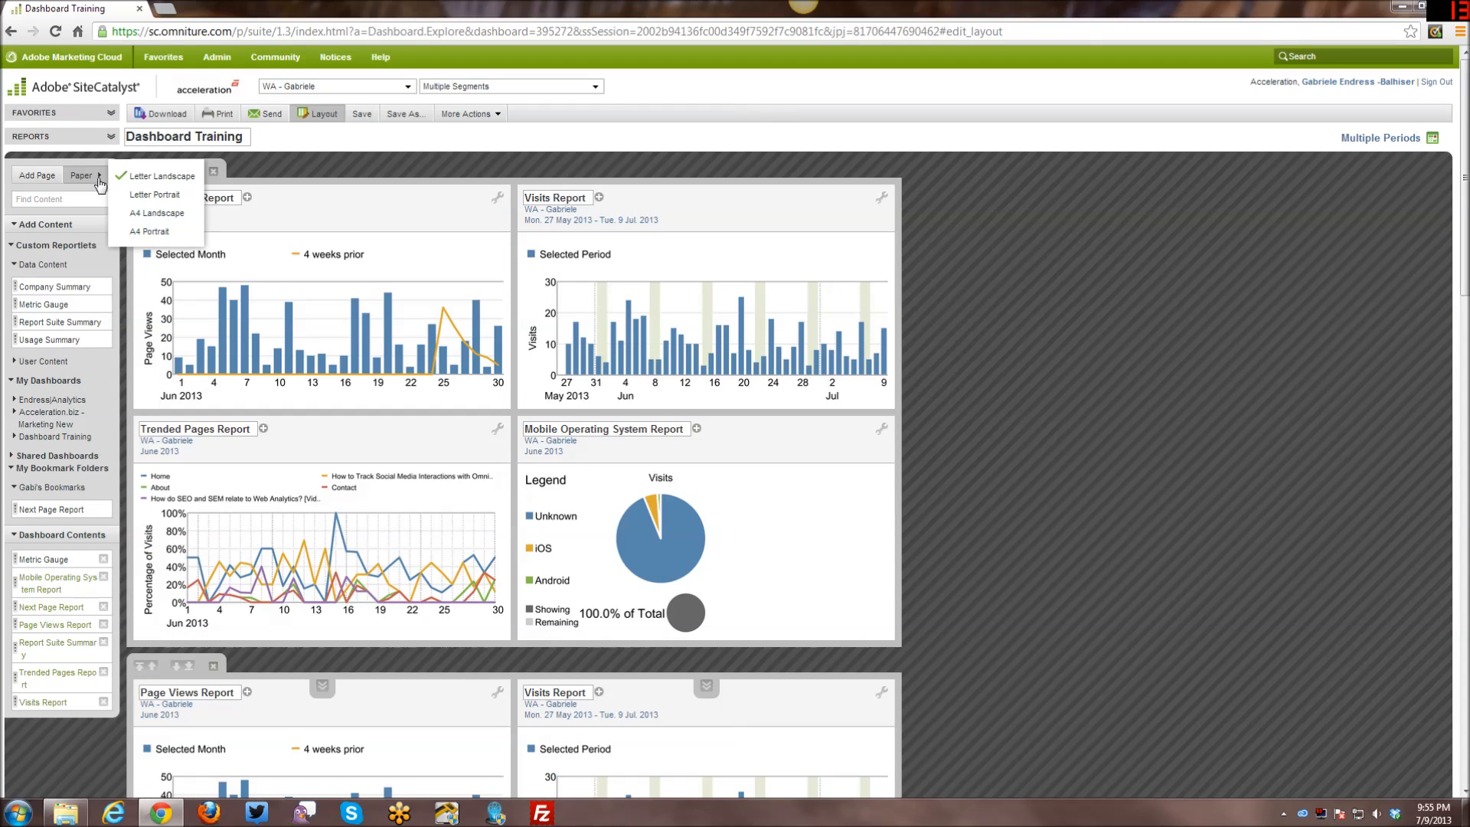
{"action": "left_click", "coordinate": [157, 194]}
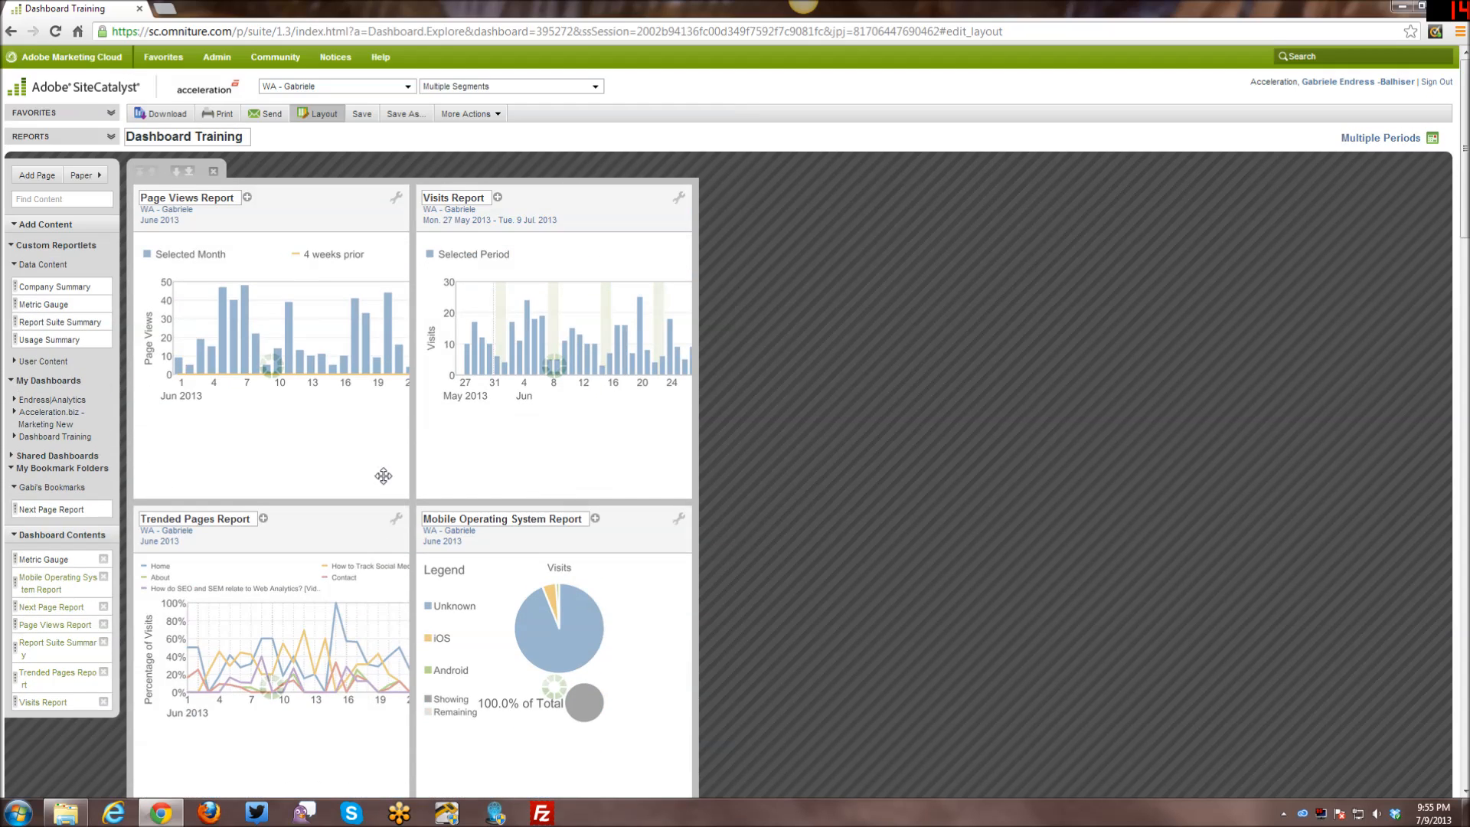
{"action": "left_click", "coordinate": [81, 175]}
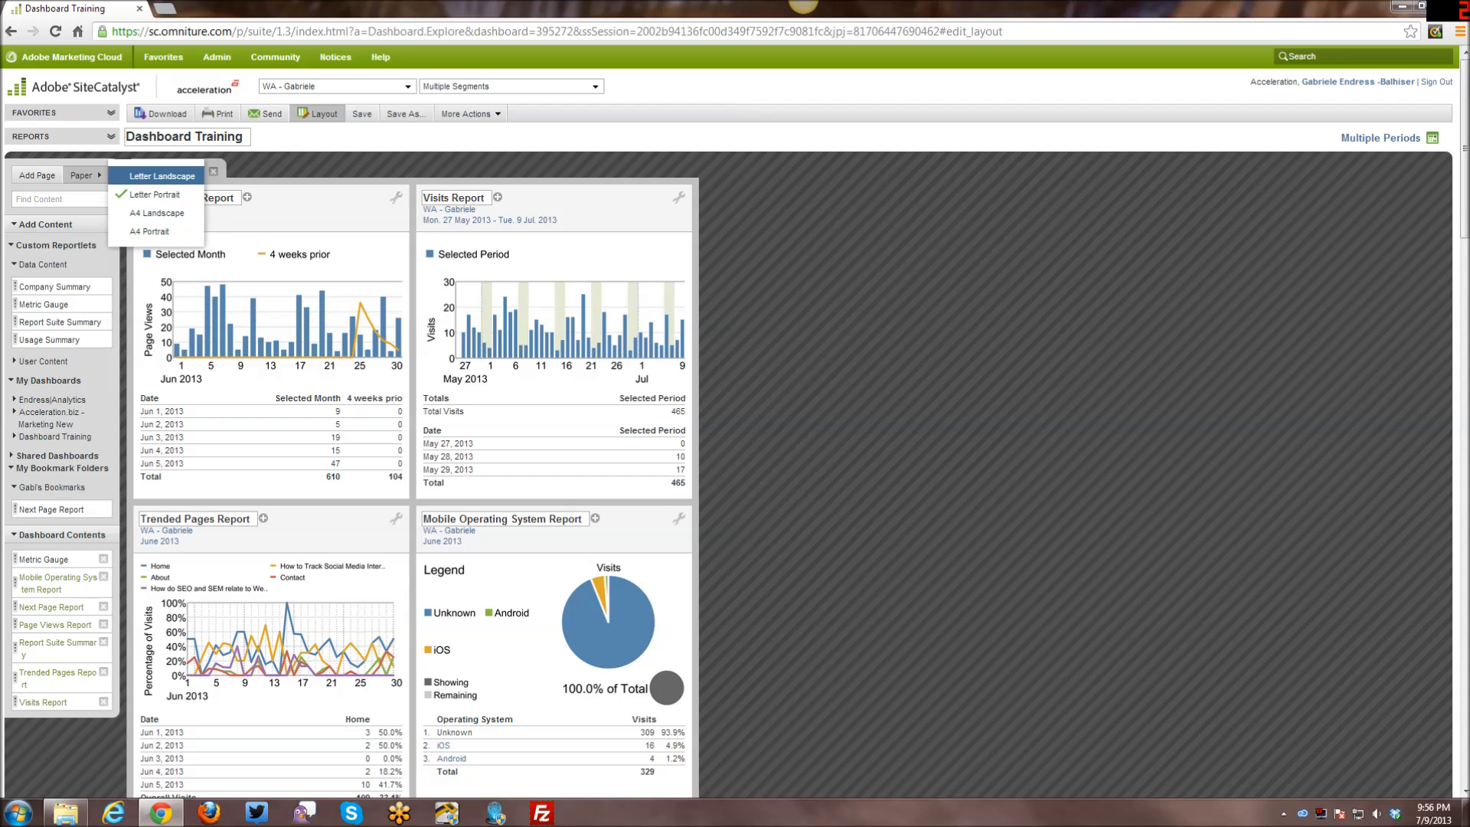
{"action": "left_click", "coordinate": [162, 176]}
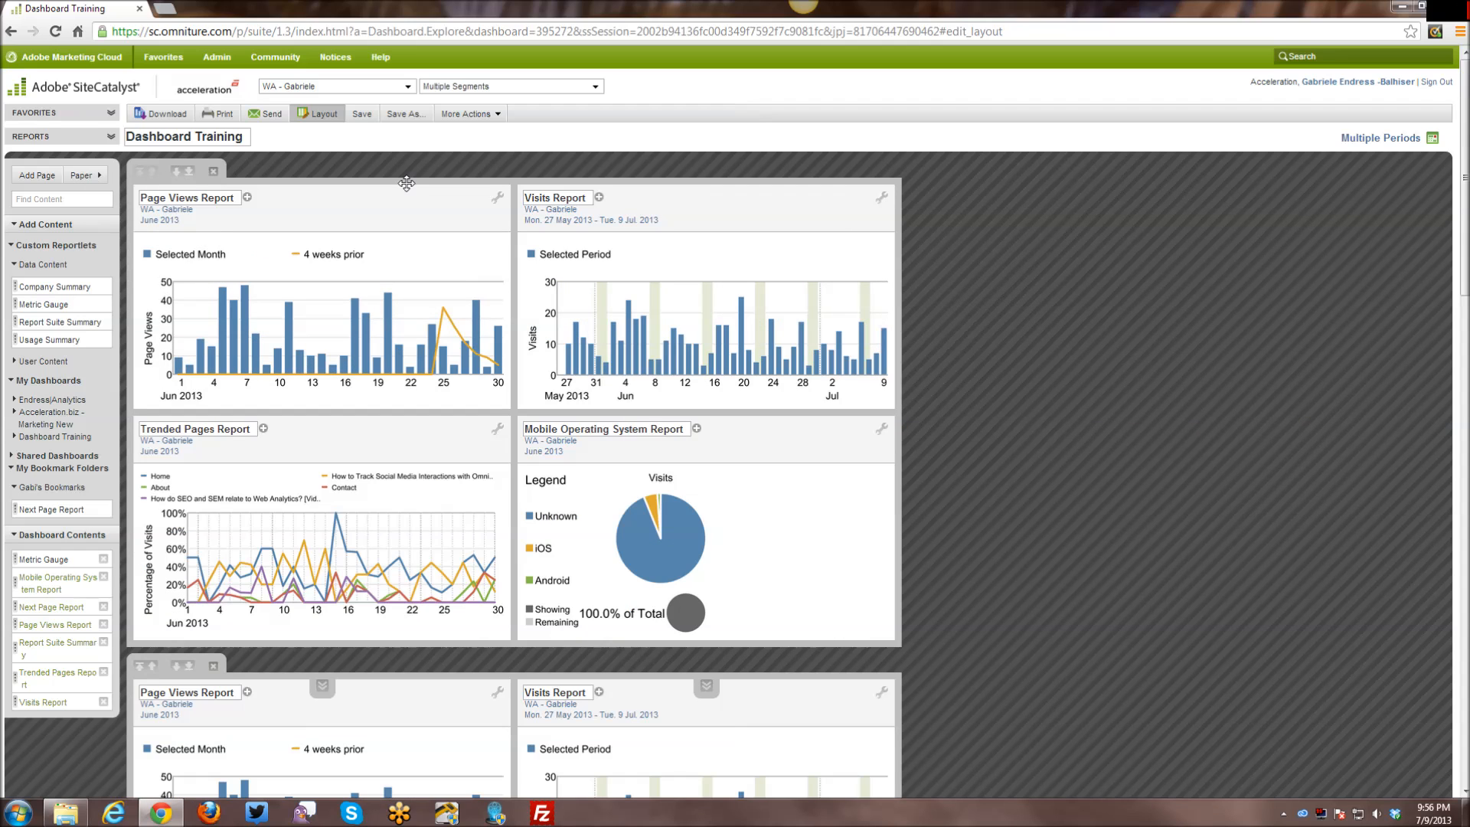
Save the changes to the Dashboard Training dashboard.
{"action": "scroll", "coordinate": [1030, 398], "scroll_direction": "down", "scroll_amount": 3}
{"action": "scroll", "coordinate": [1030, 398], "scroll_direction": "up", "scroll_amount": 3}
{"action": "left_click", "coordinate": [362, 115]}
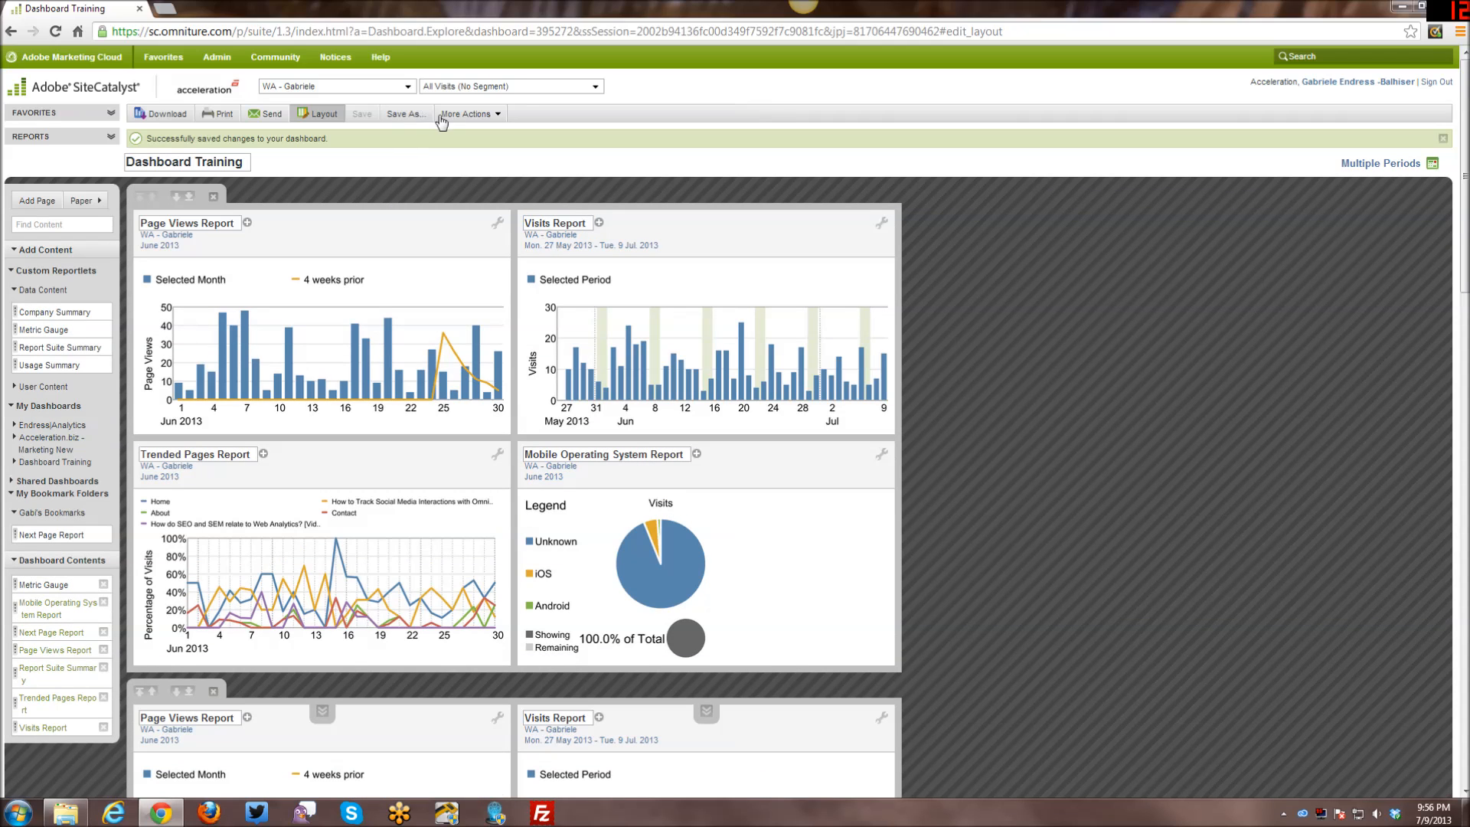
Start saving the dashboard as a copy and downloading it as Dashboard_Training.pdf, and cancel both.
{"action": "left_click", "coordinate": [407, 113]}
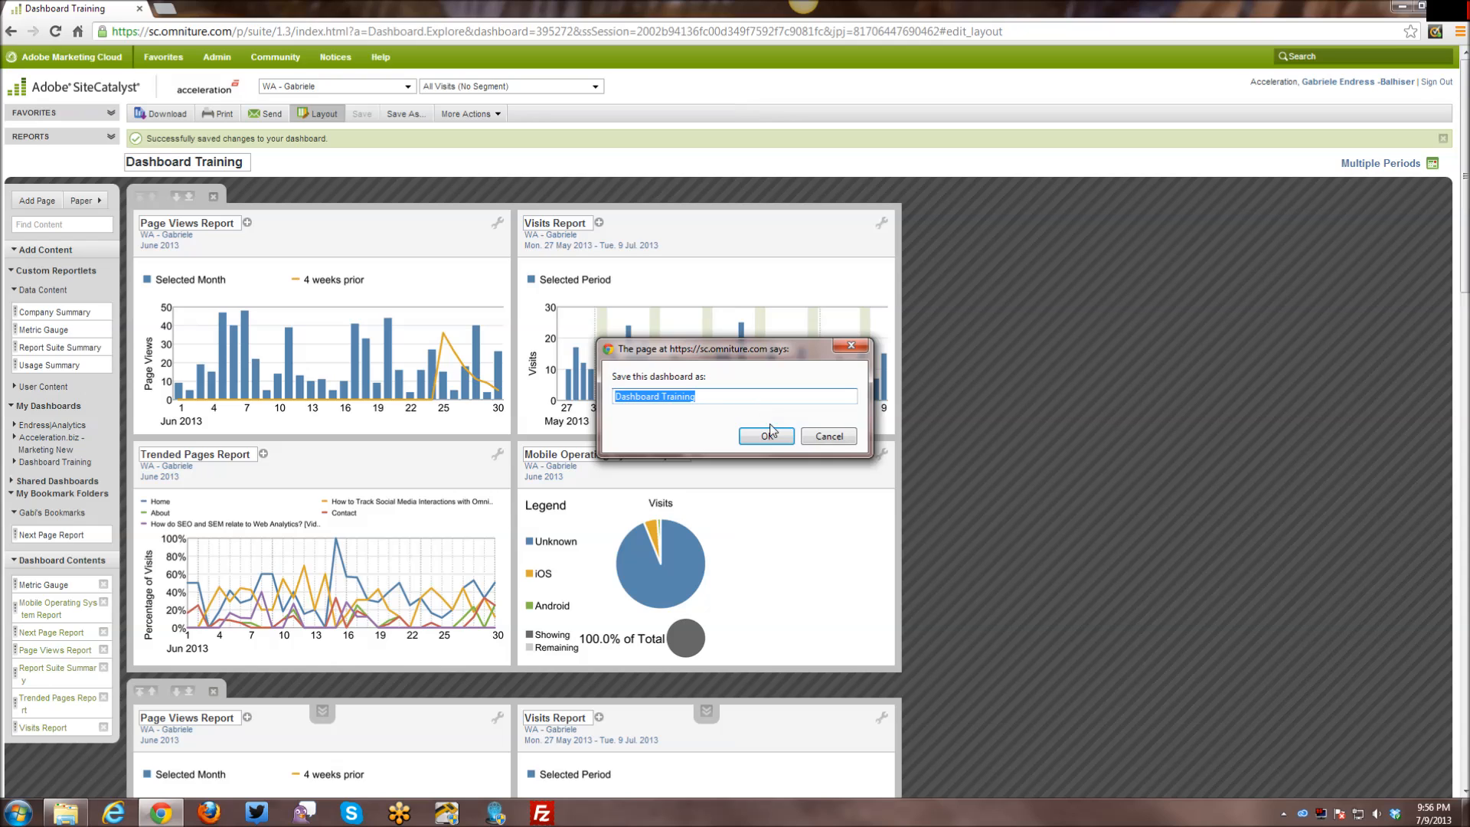
{"action": "left_click", "coordinate": [813, 437]}
{"action": "left_click", "coordinate": [173, 114]}
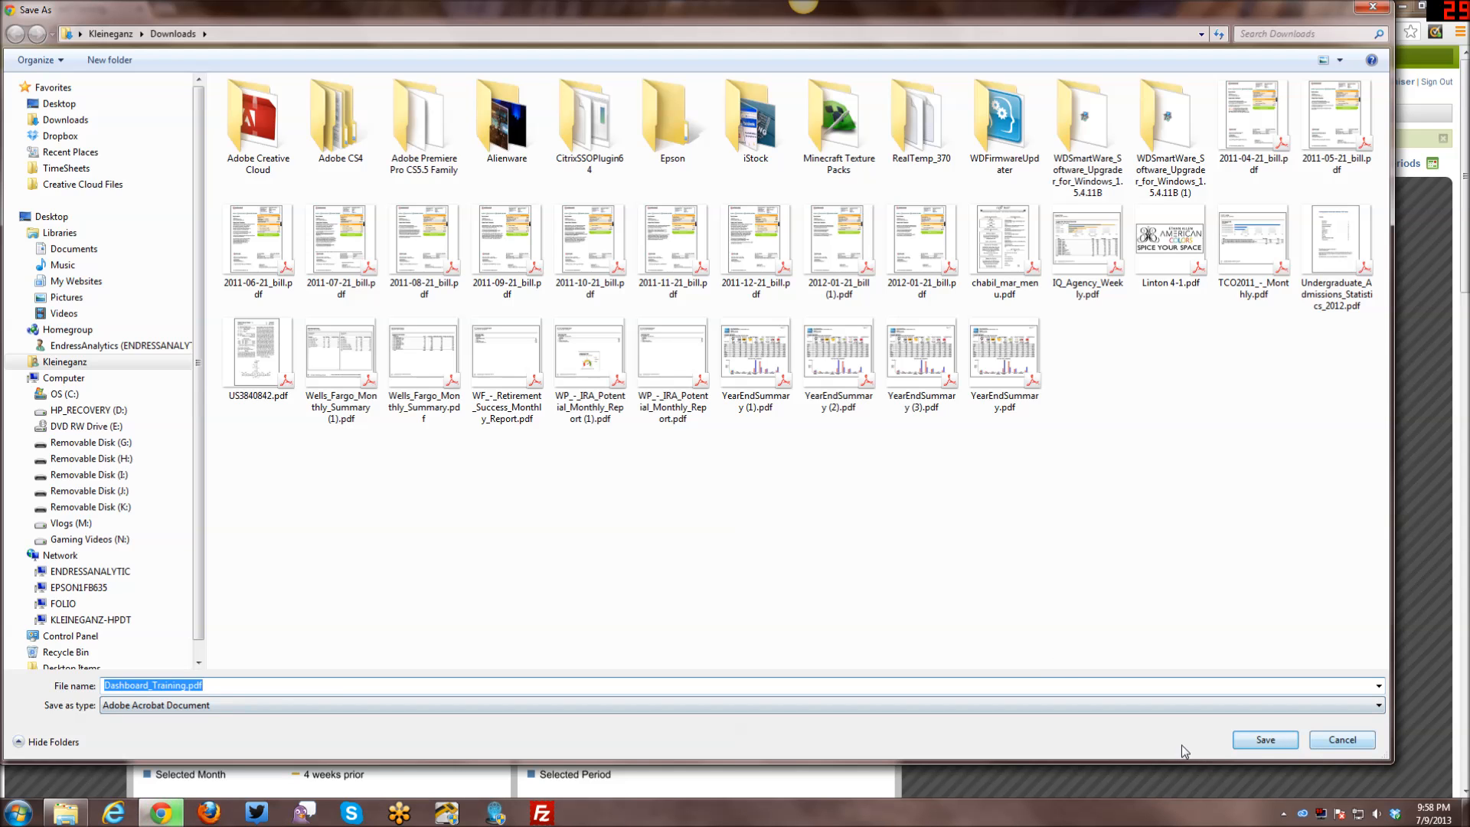
{"action": "left_click", "coordinate": [1341, 740]}
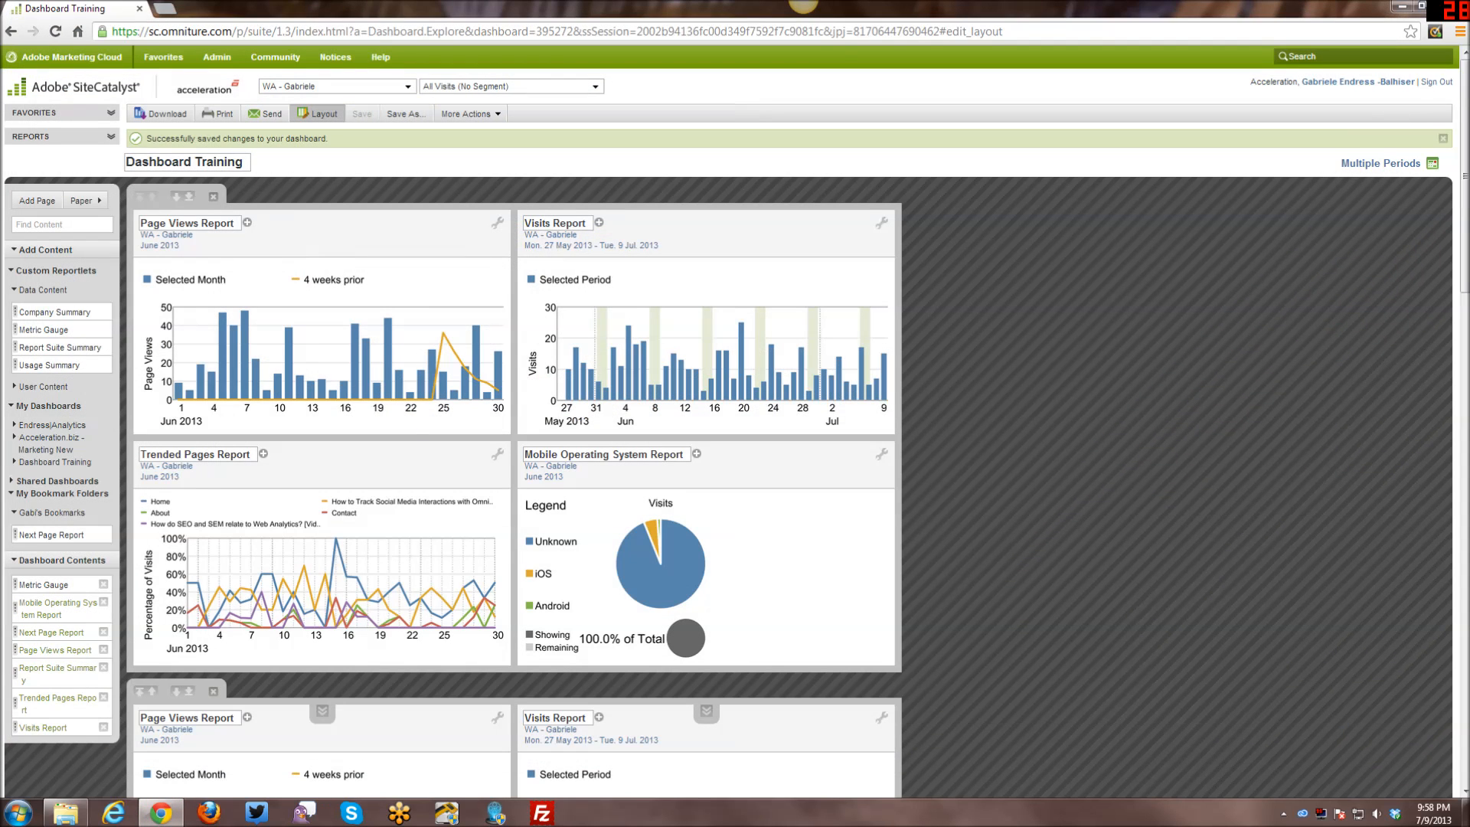
Open the dashboard's print view, enlarge its window, and review all the printed pages.
{"action": "left_click", "coordinate": [214, 114]}
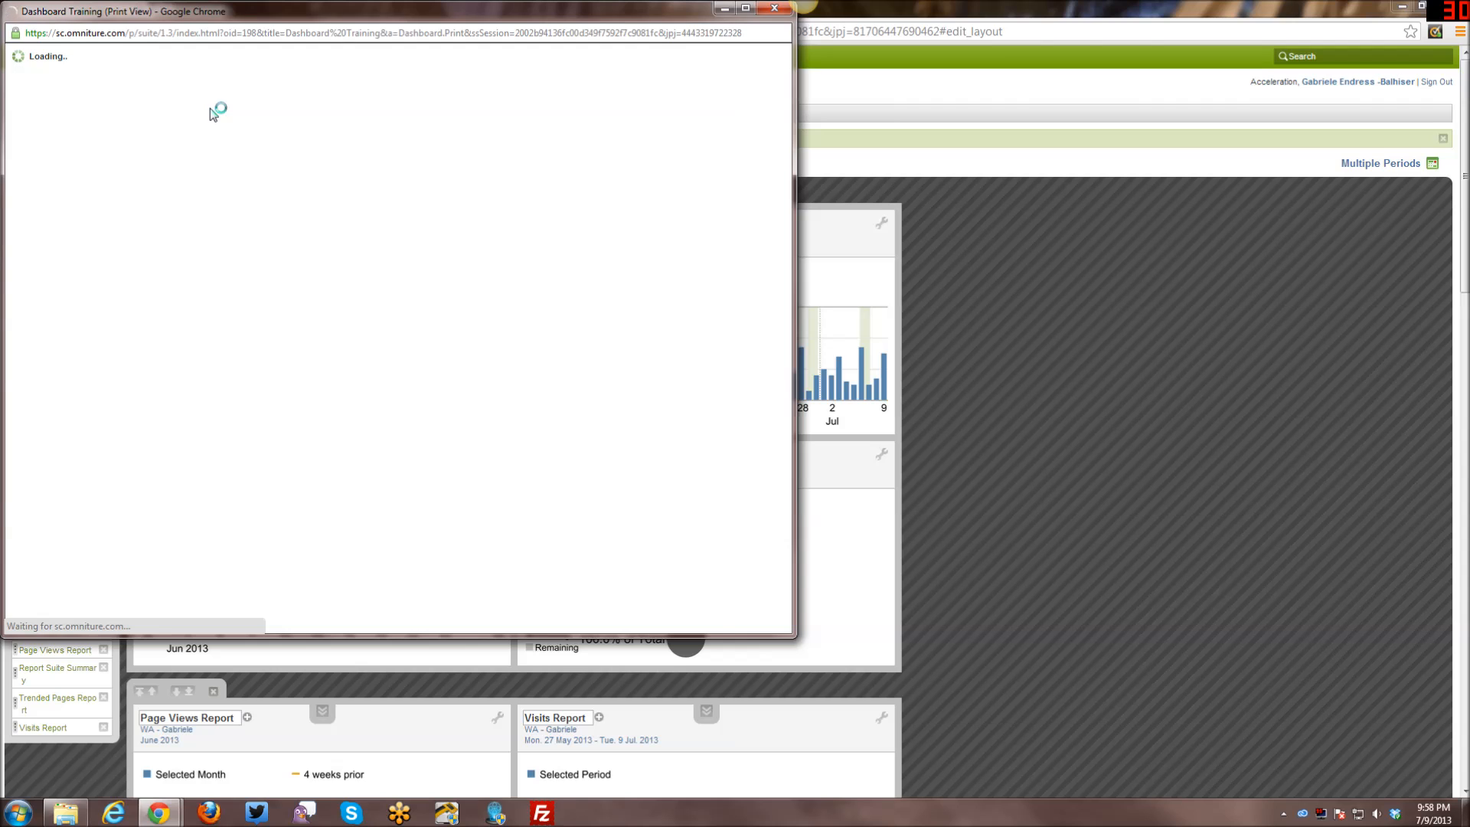
{"action": "left_click_drag", "start_coordinate": [693, 627], "coordinate": [646, 622]}
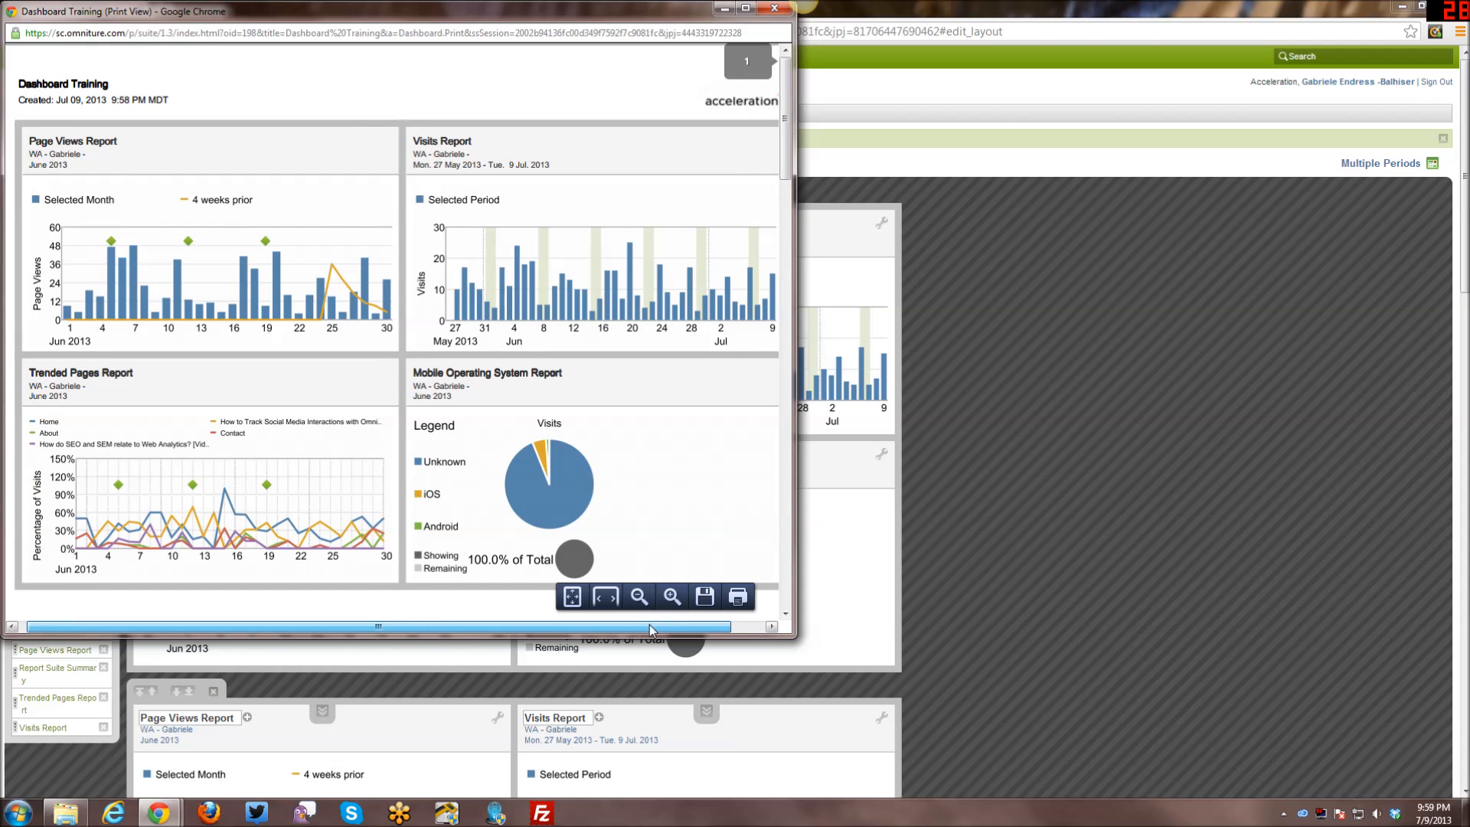
{"action": "left_click_drag", "start_coordinate": [805, 642], "coordinate": [908, 725]}
{"action": "scroll", "coordinate": [679, 546], "scroll_direction": "down", "scroll_amount": 3}
{"action": "scroll", "coordinate": [677, 540], "scroll_direction": "down", "scroll_amount": 20}
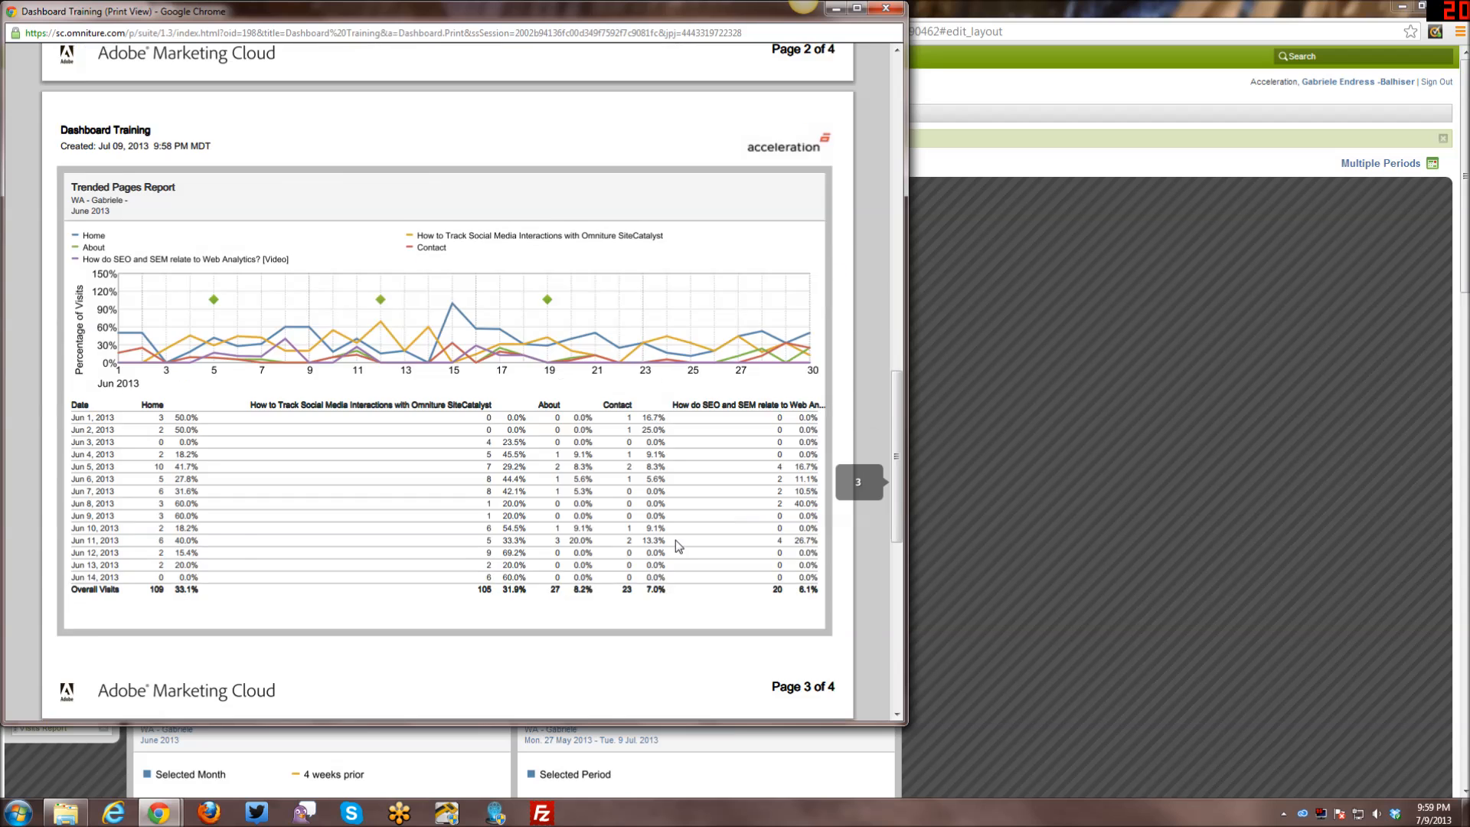
{"action": "scroll", "coordinate": [675, 541], "scroll_direction": "down", "scroll_amount": 4}
{"action": "scroll", "coordinate": [675, 541], "scroll_direction": "up", "scroll_amount": 7}
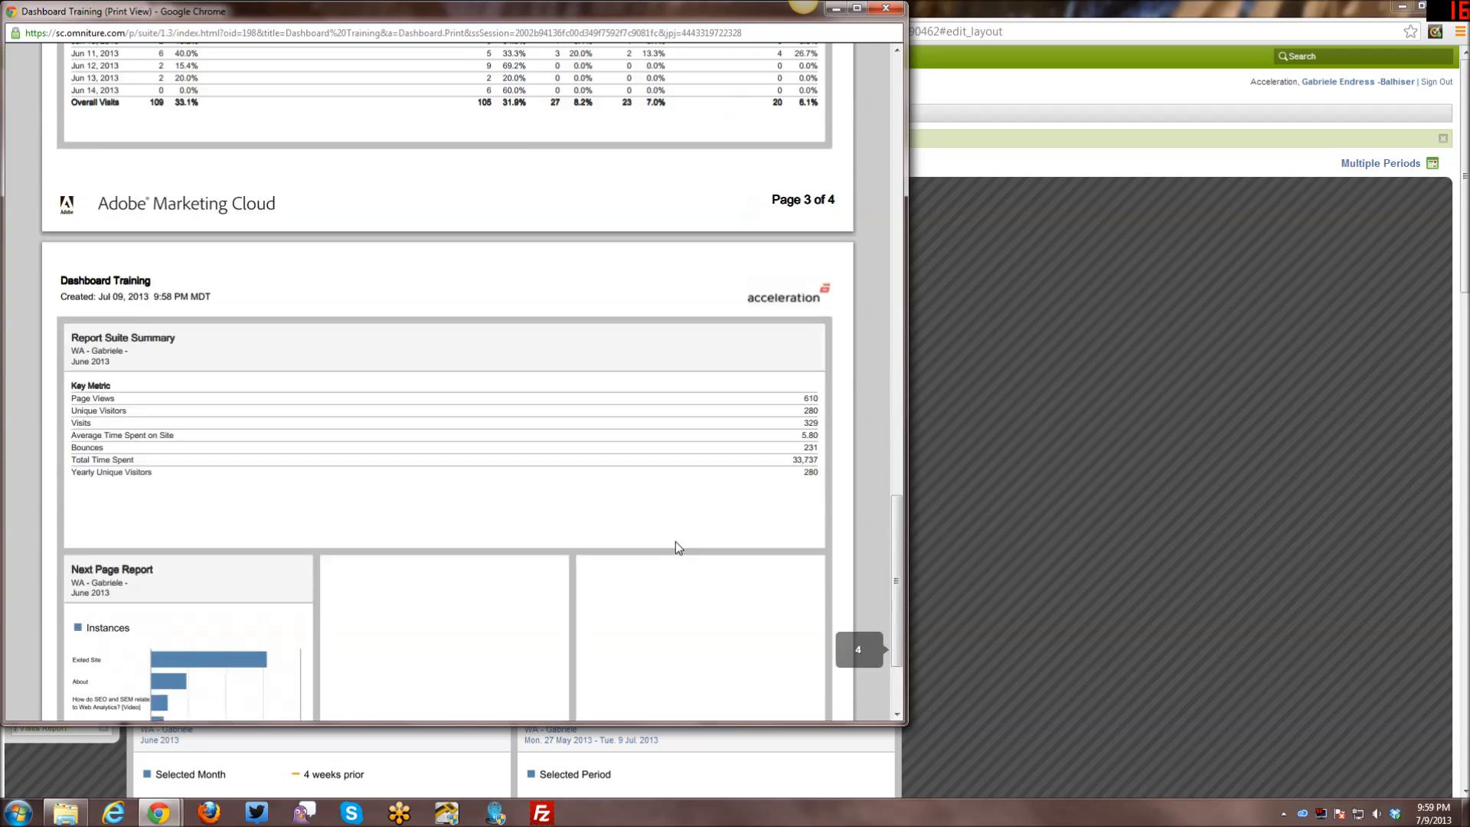
{"action": "scroll", "coordinate": [675, 541], "scroll_direction": "up", "scroll_amount": 18}
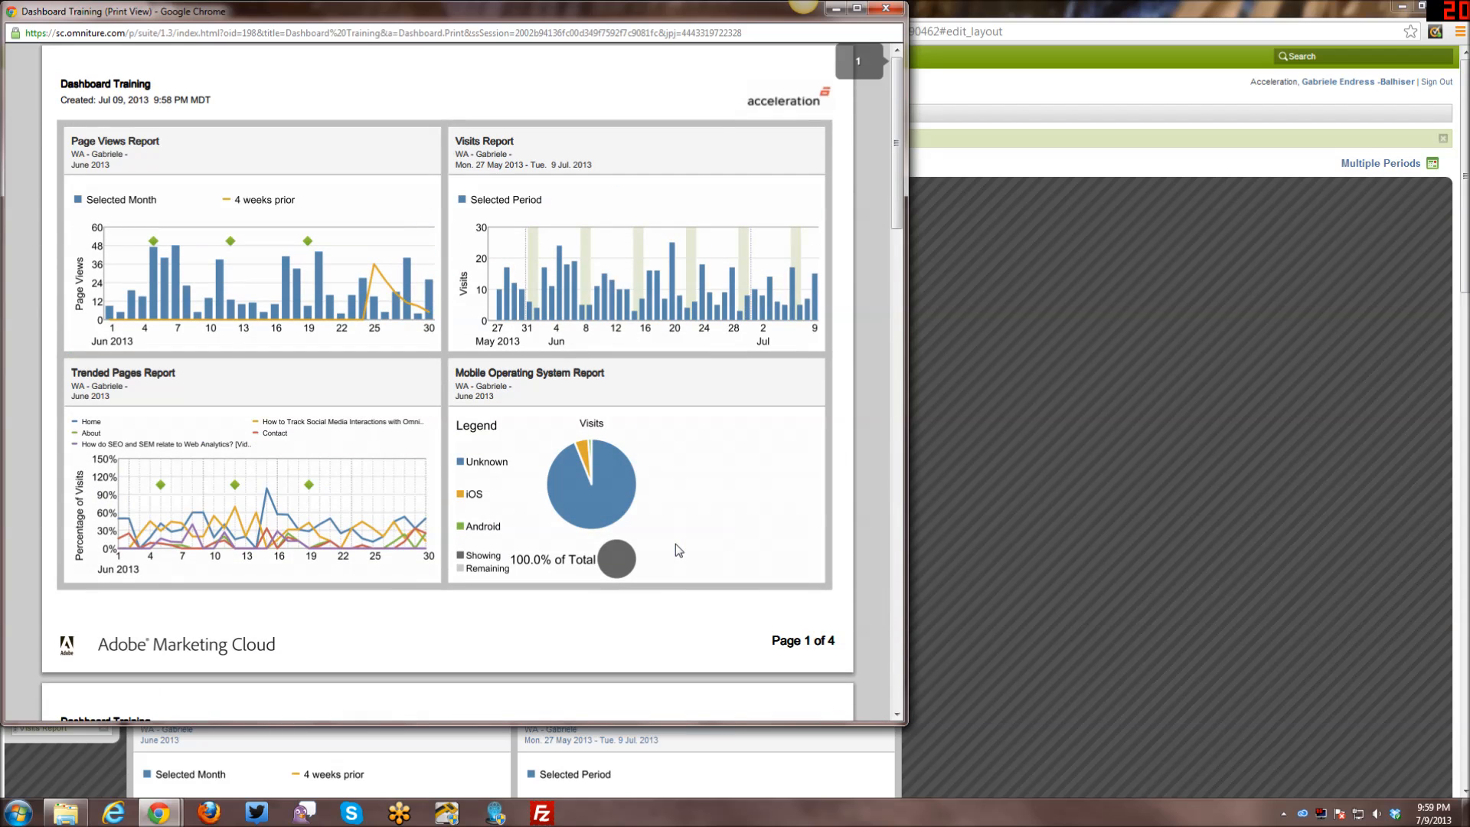
Close the print view, and review the recipient, subject and scheduling settings for emailing the dashboard.
{"action": "left_click", "coordinate": [886, 9]}
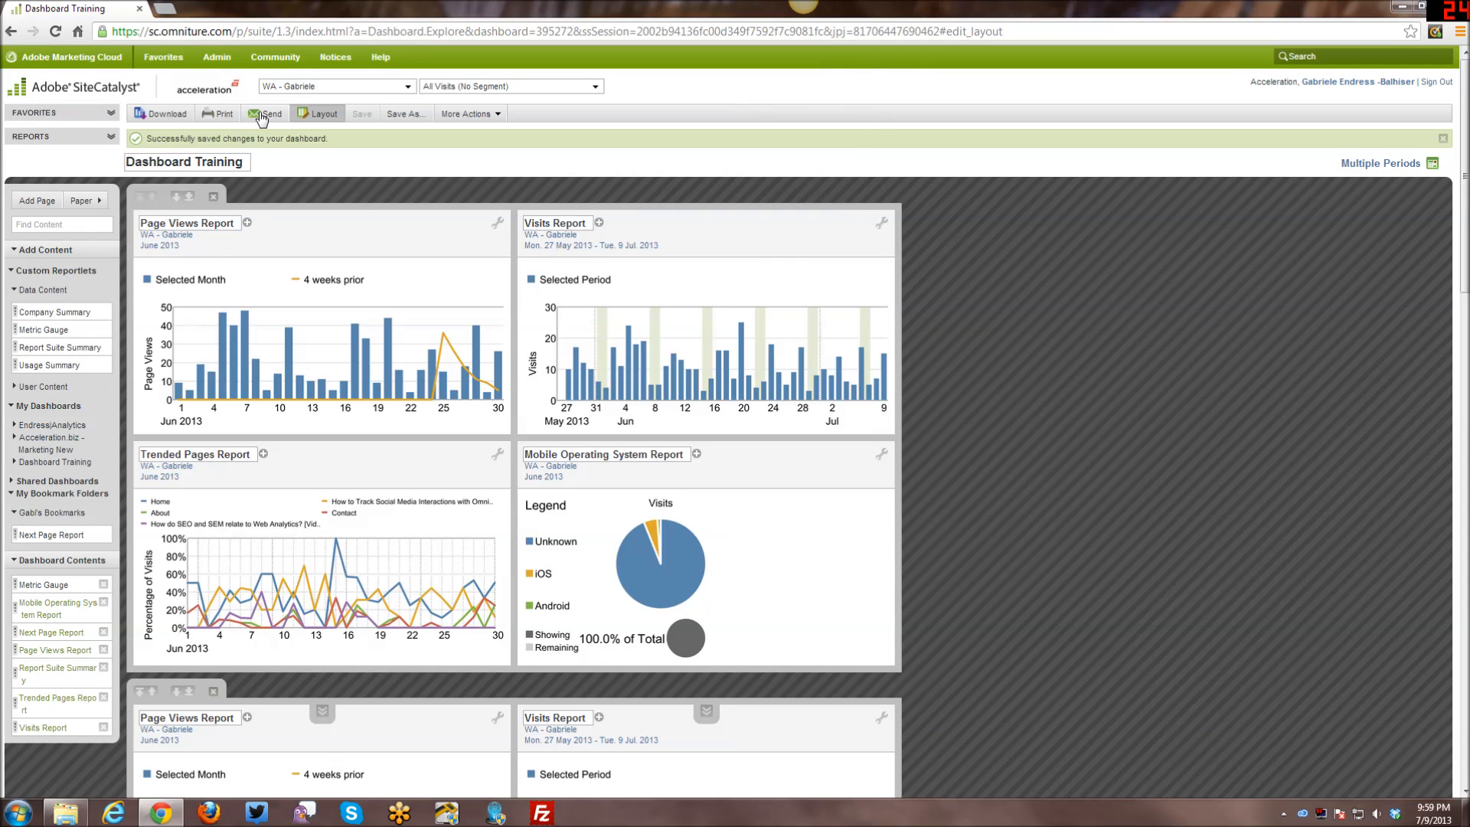
{"action": "left_click", "coordinate": [264, 114]}
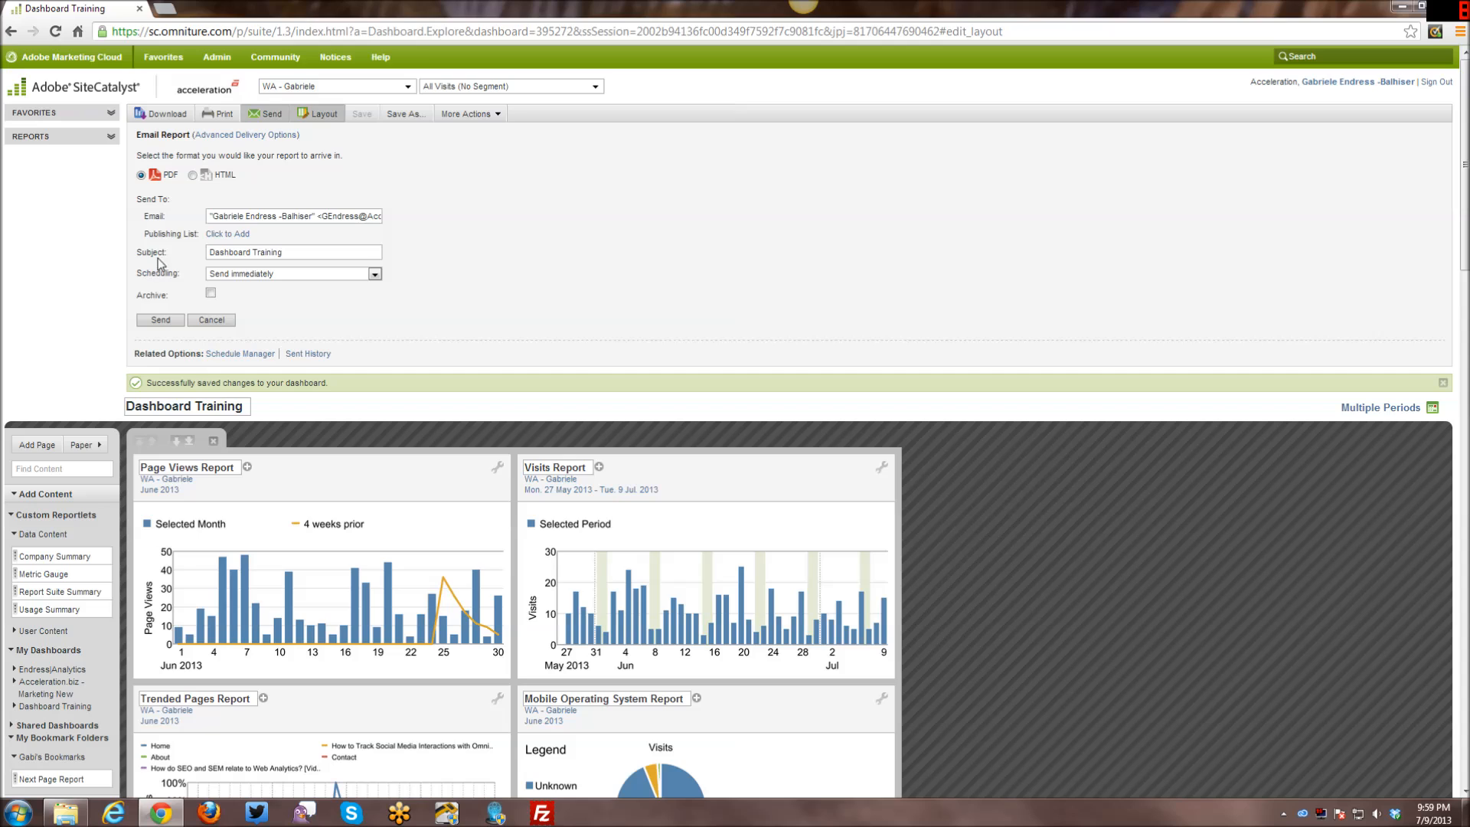
{"action": "left_click_drag", "start_coordinate": [208, 216], "coordinate": [383, 217]}
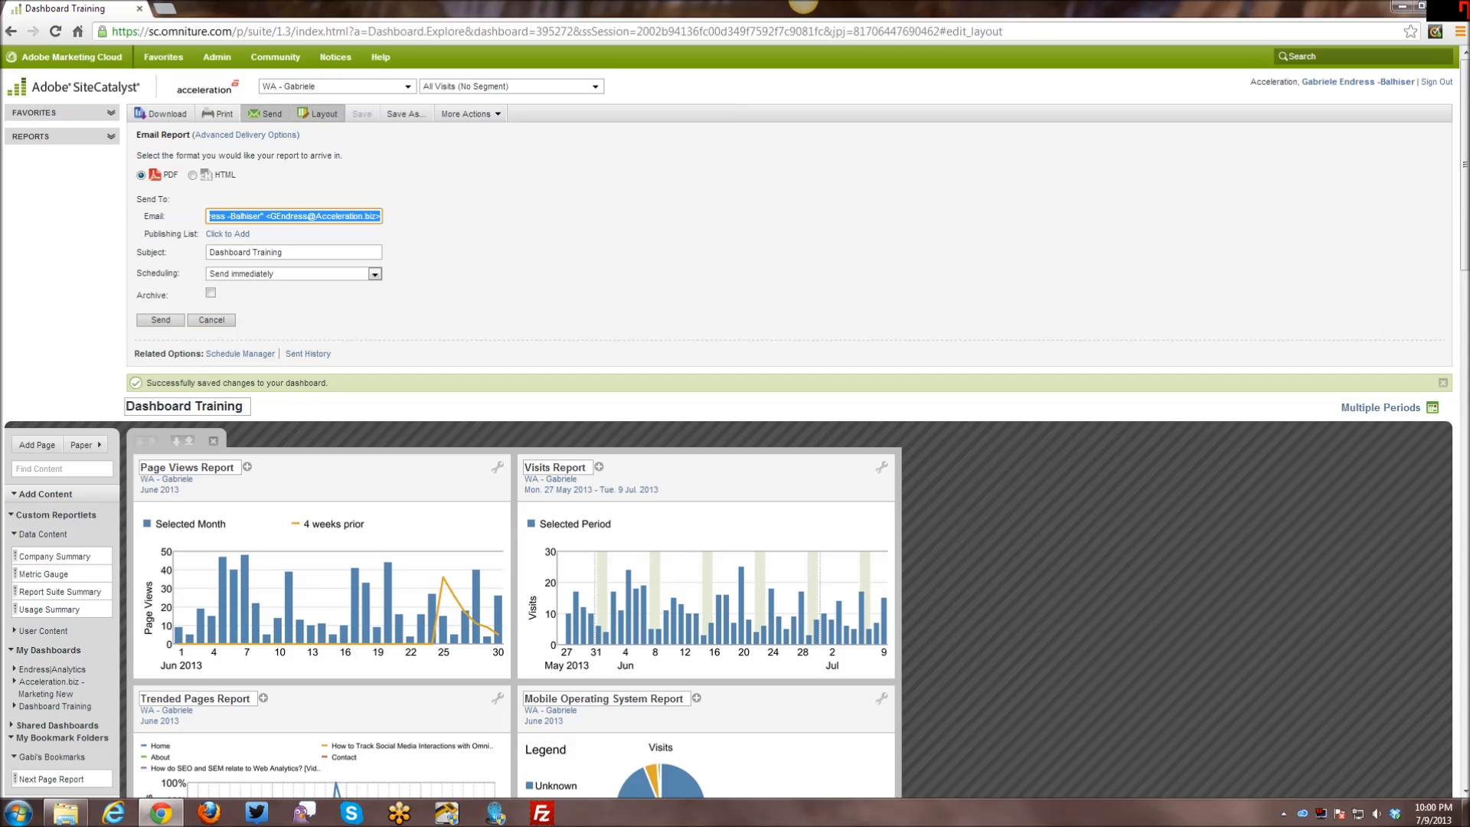
{"action": "left_click", "coordinate": [456, 229]}
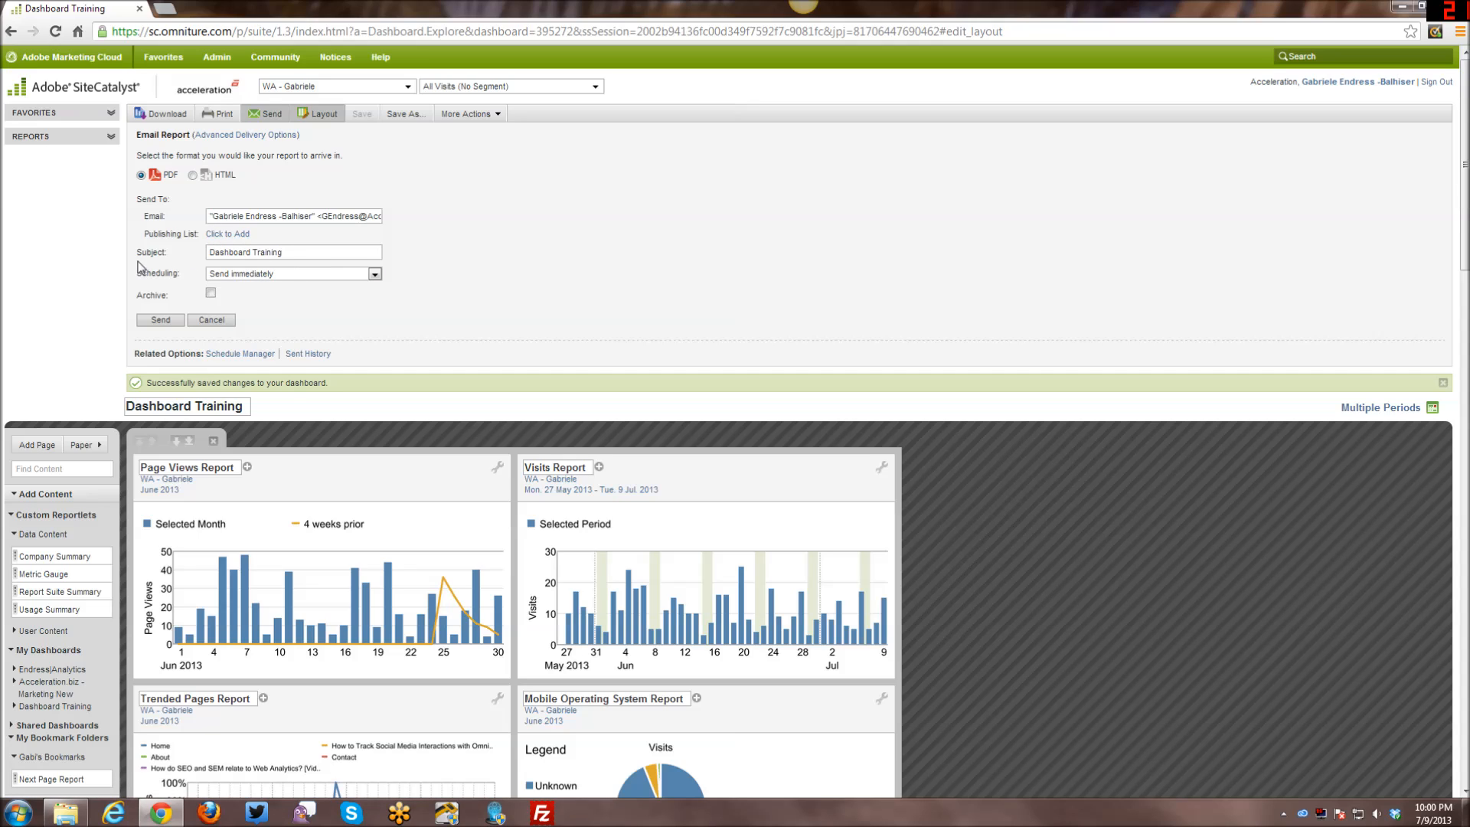
{"action": "left_click_drag", "start_coordinate": [285, 253], "coordinate": [192, 254]}
{"action": "left_click", "coordinate": [266, 253]}
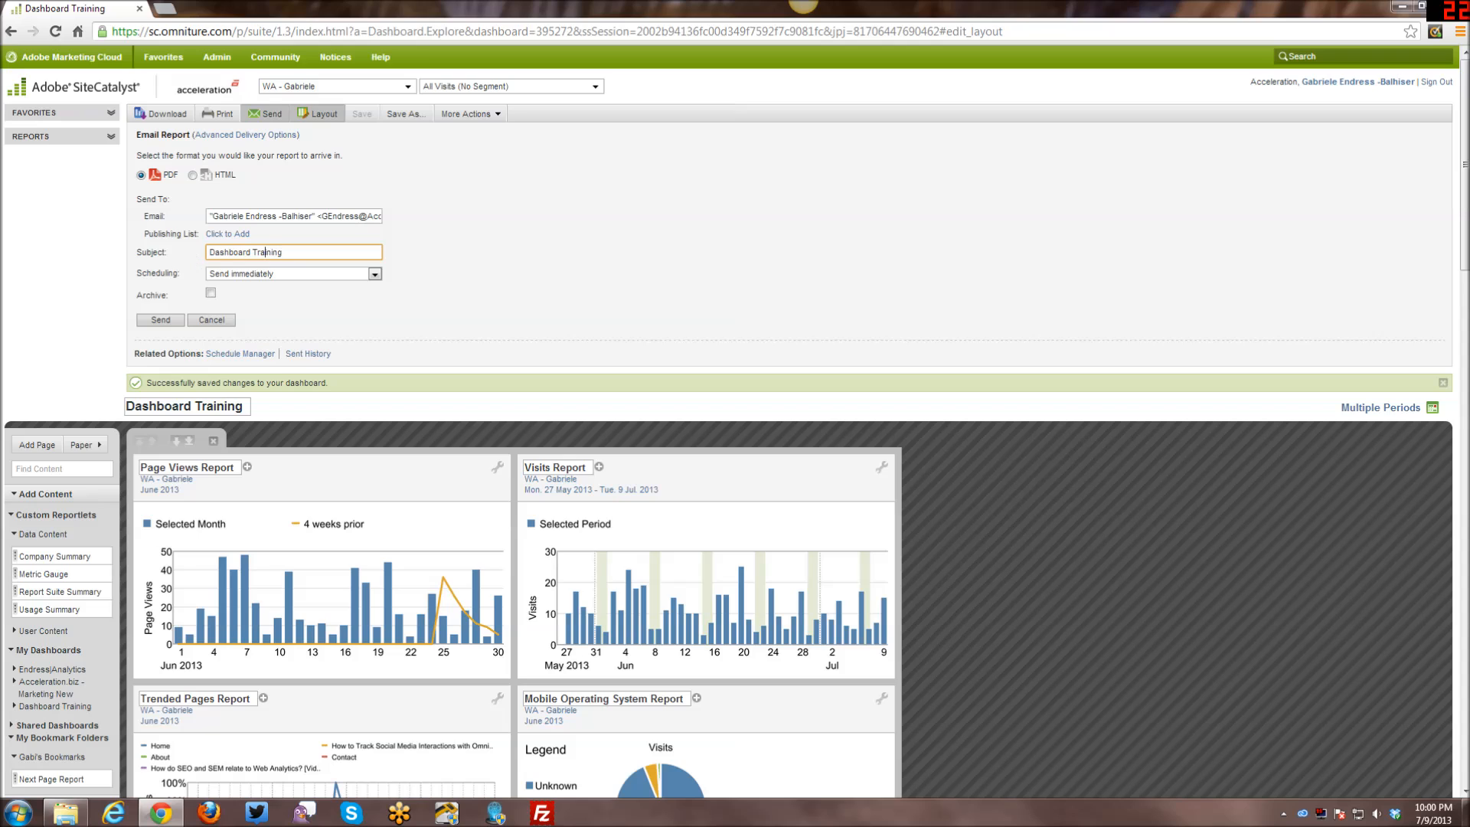
{"action": "left_click", "coordinate": [346, 277]}
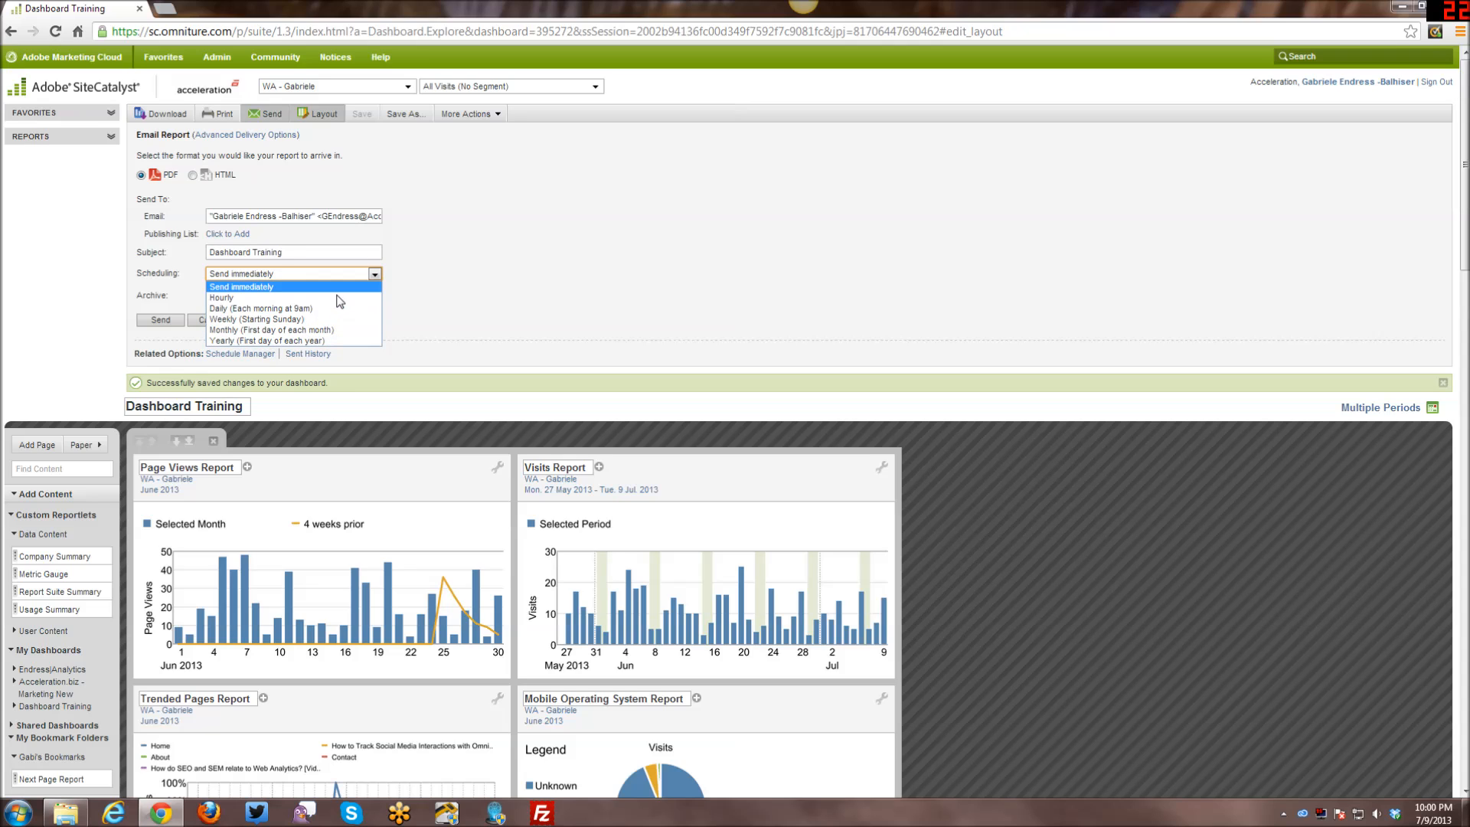
{"action": "left_click", "coordinate": [487, 230]}
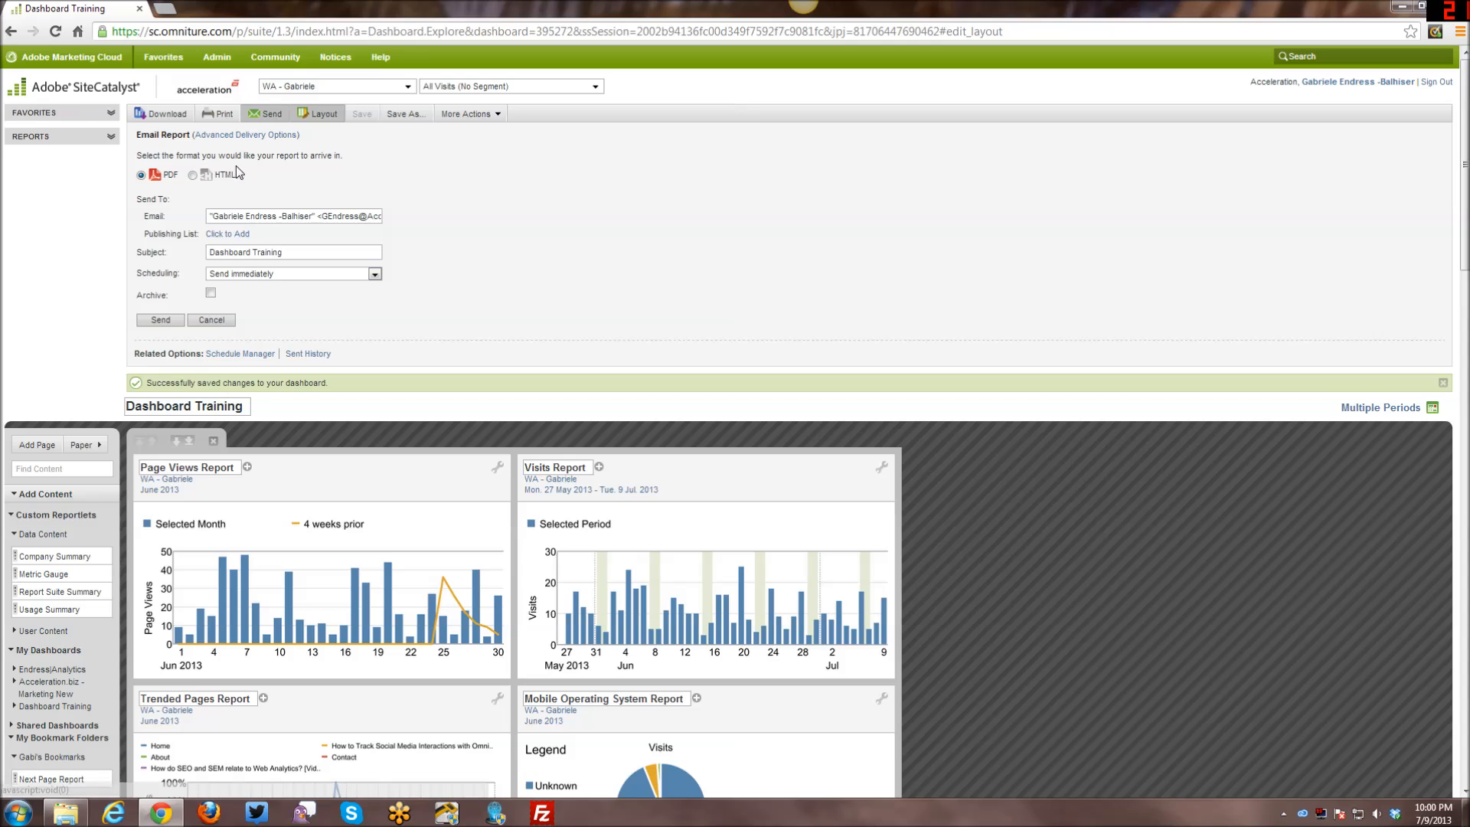
In the advanced delivery options, try a Custom report file name, and review the header and footer language and digital signature options.
{"action": "left_click", "coordinate": [240, 135]}
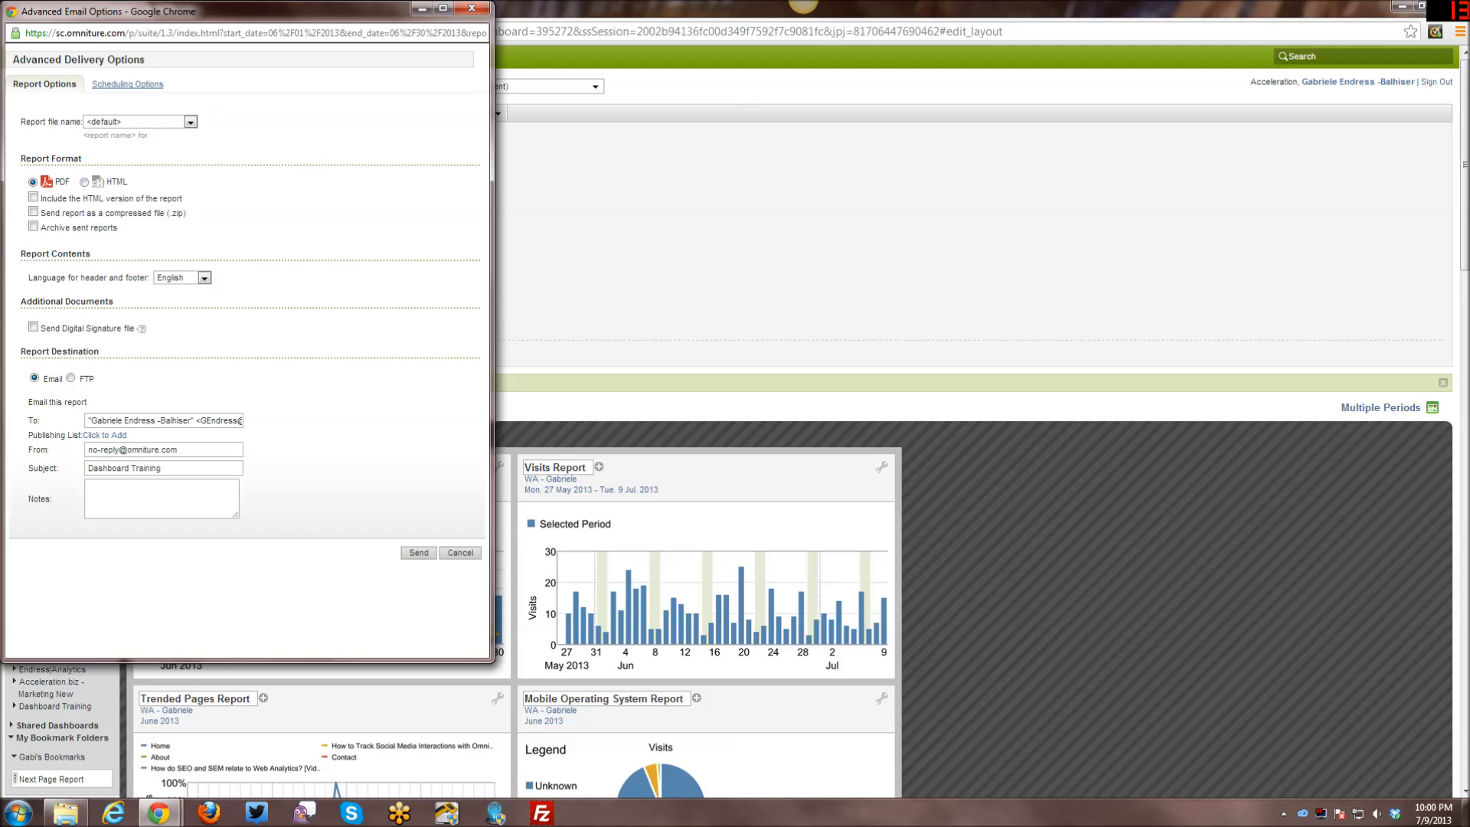
{"action": "left_click", "coordinate": [165, 124]}
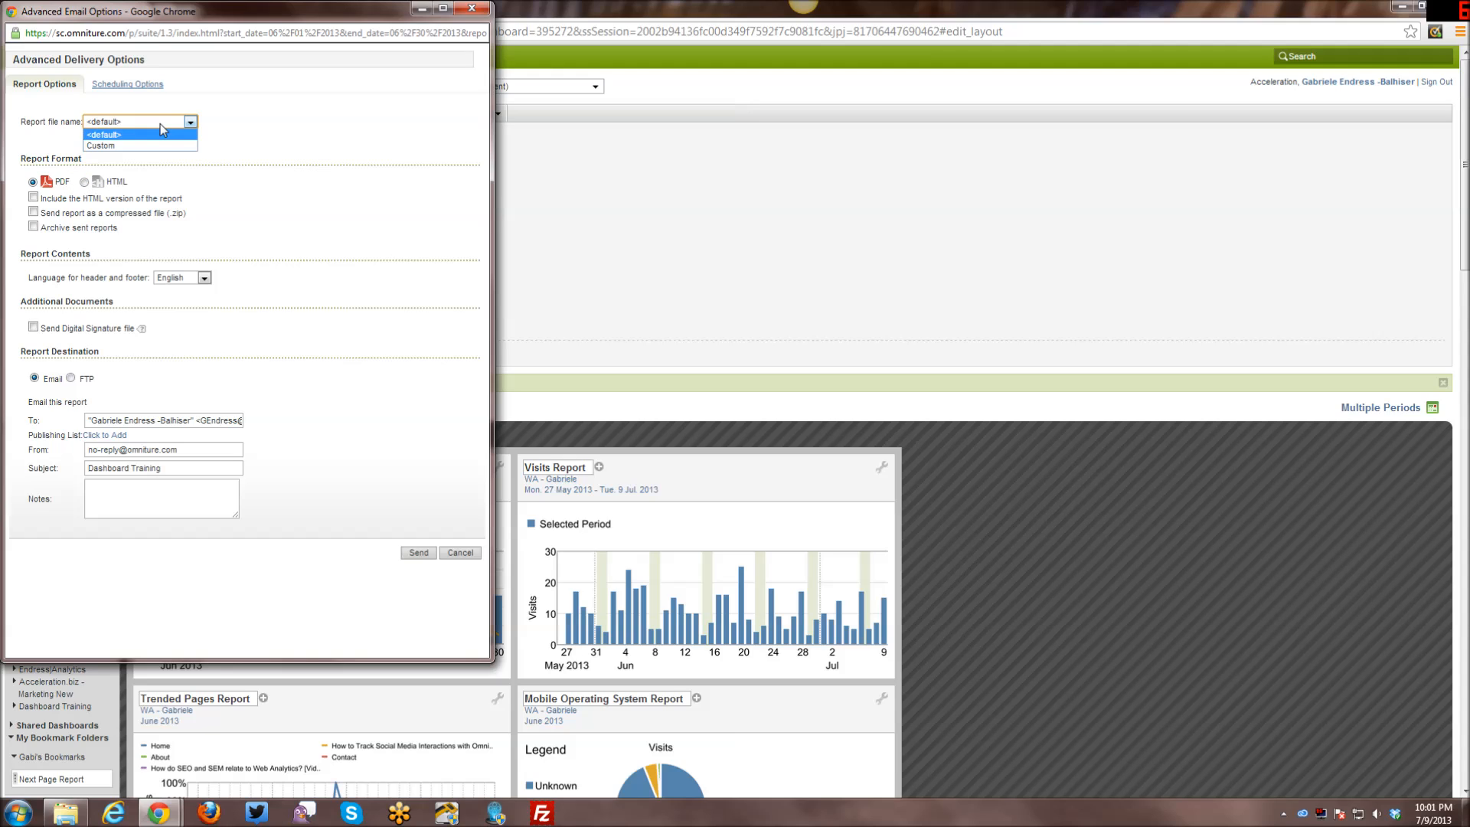
{"action": "left_click", "coordinate": [154, 145]}
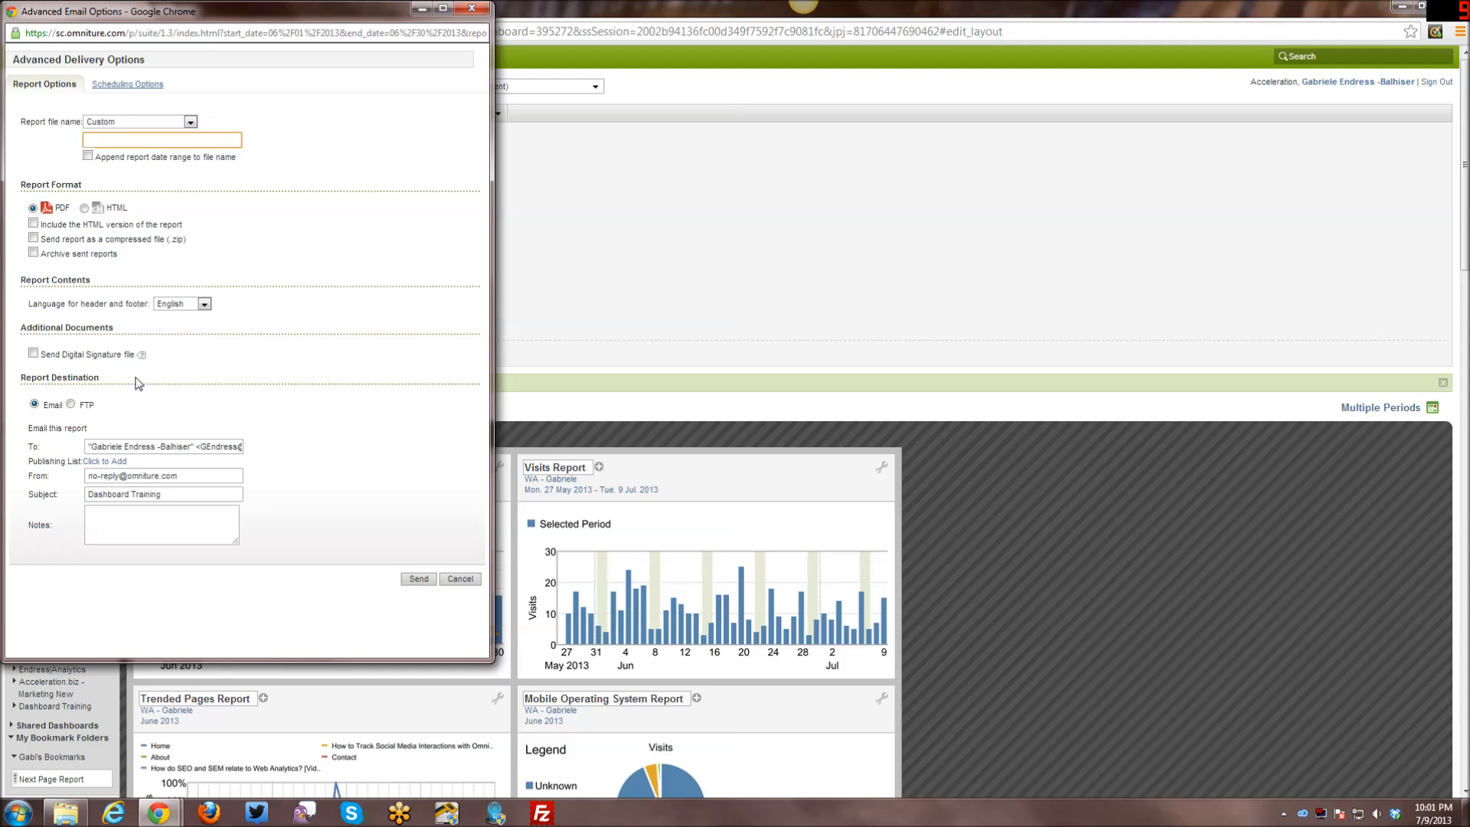
{"action": "left_click", "coordinate": [202, 304]}
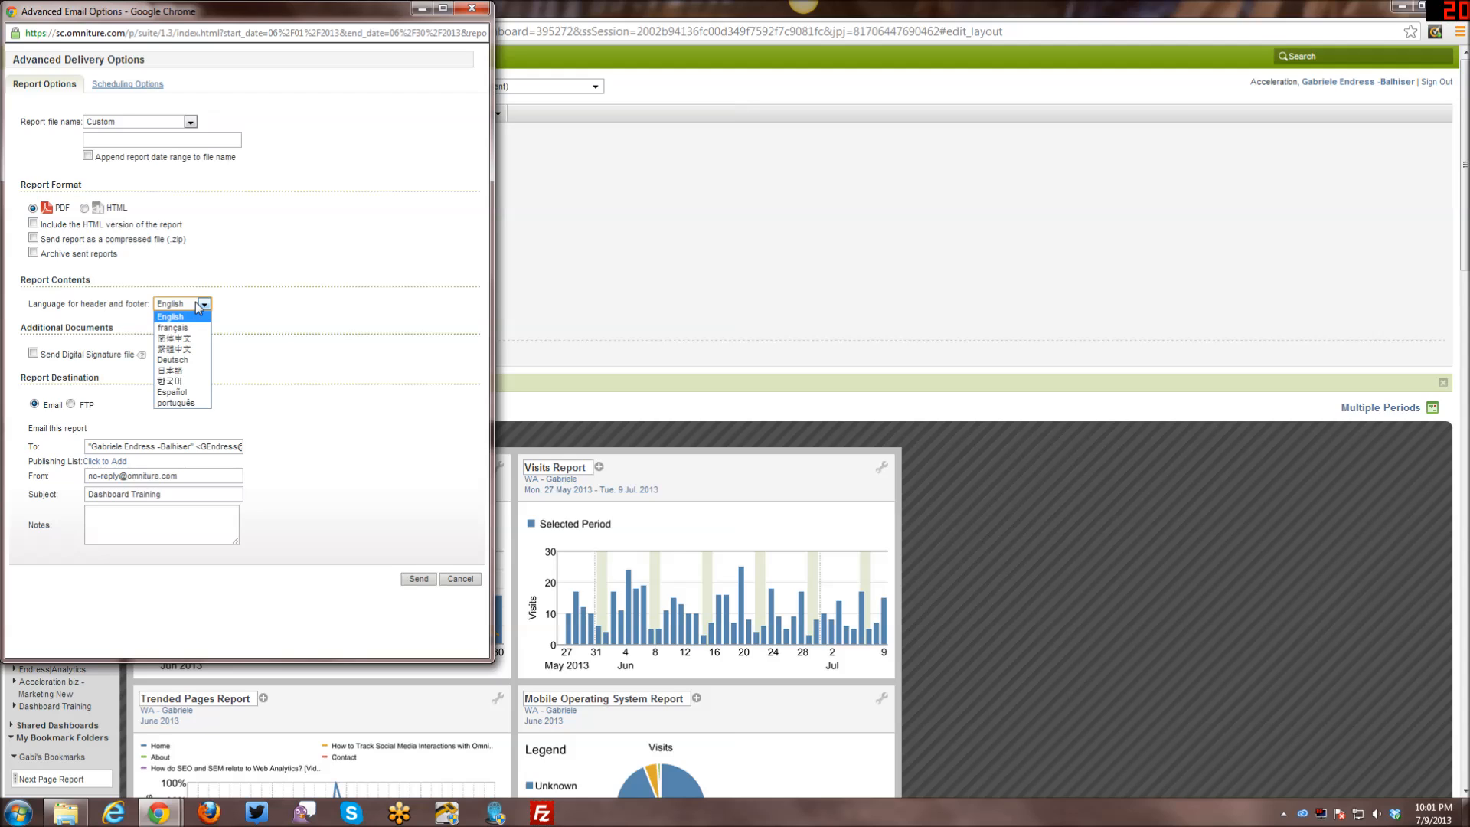
{"action": "left_click", "coordinate": [202, 304]}
{"action": "left_click", "coordinate": [202, 305]}
{"action": "left_click", "coordinate": [198, 307]}
{"action": "left_click", "coordinate": [33, 355]}
{"action": "left_click", "coordinate": [33, 354]}
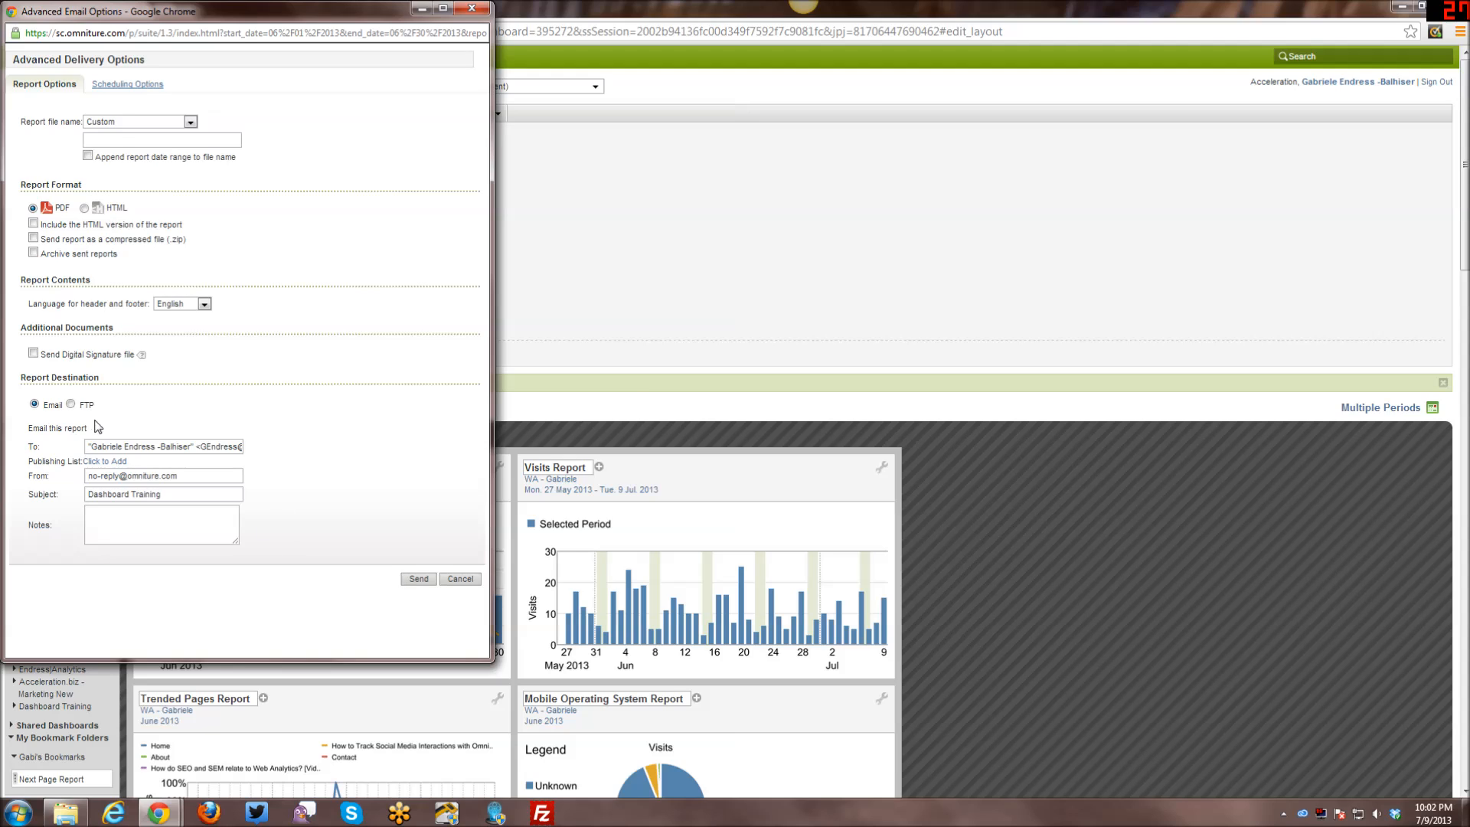
Review the recipient, sender, subject and notes fields of the report's email destination.
{"action": "left_click_drag", "start_coordinate": [89, 447], "coordinate": [243, 446]}
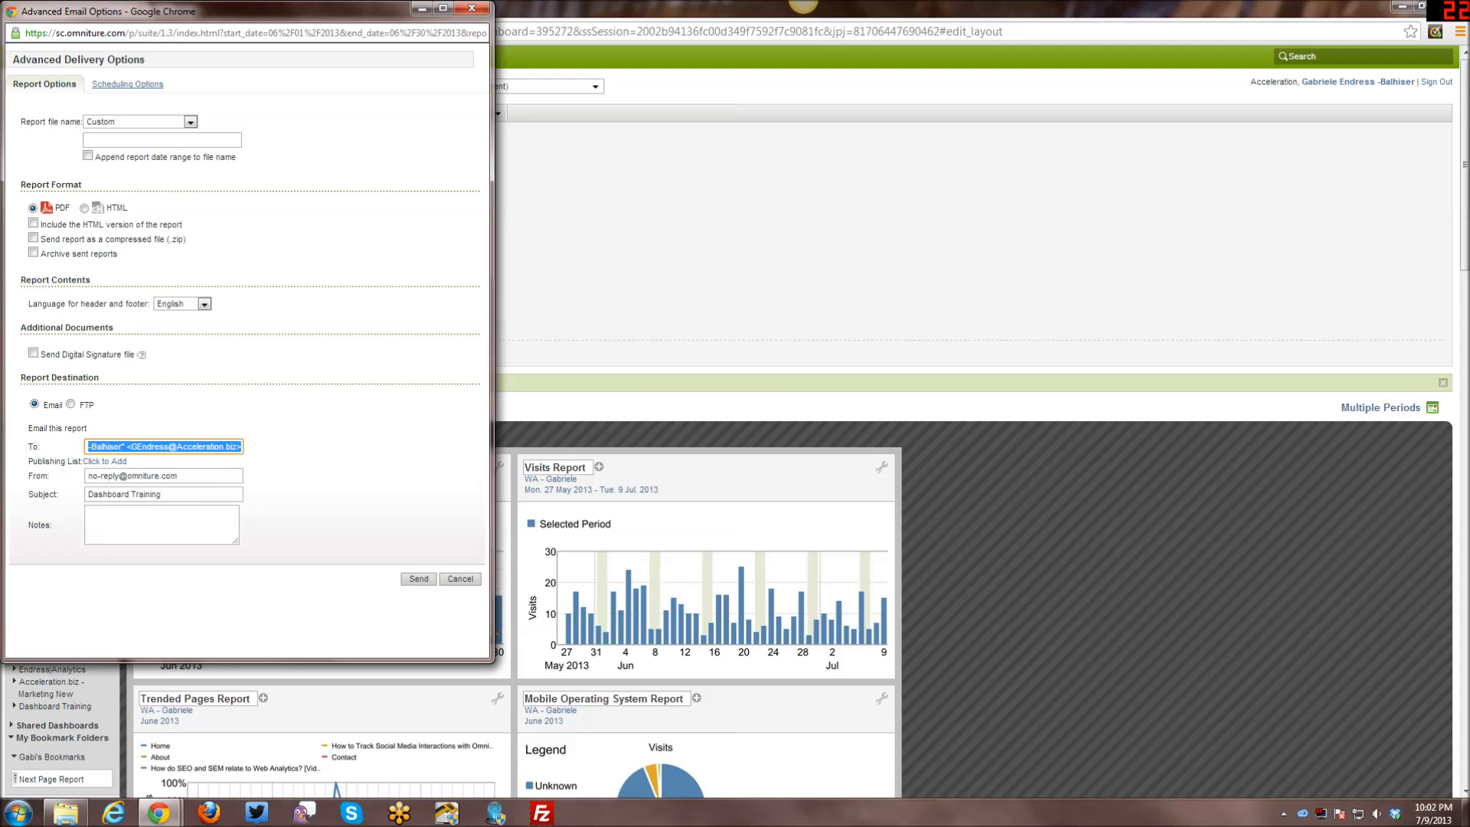
{"action": "left_click", "coordinate": [173, 476]}
{"action": "key", "text": "Tab"}
{"action": "key", "text": "Tab"}
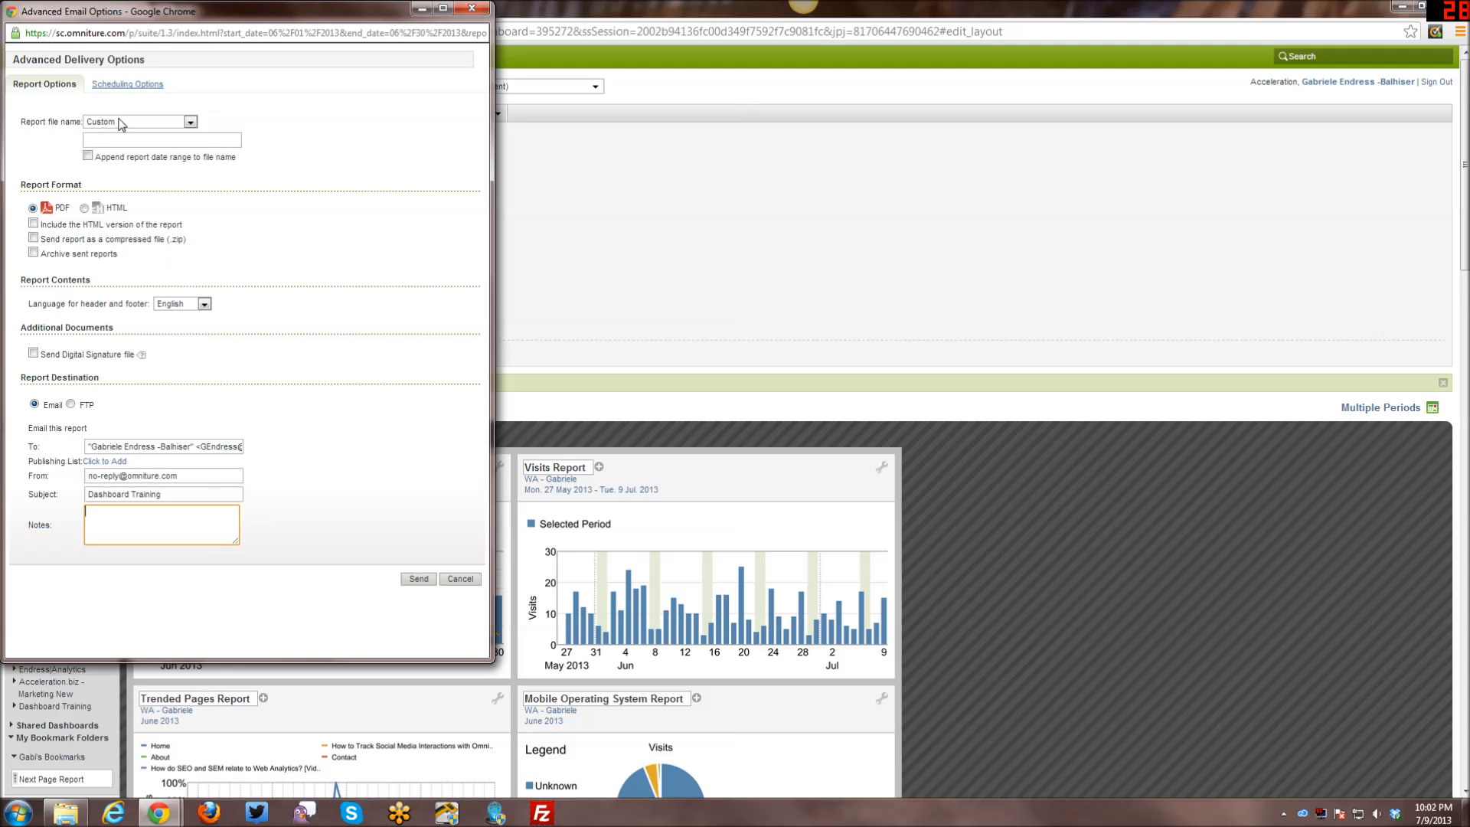
Try the Schedule for later delivery option, and cancel the advanced delivery options and the email form.
{"action": "left_click", "coordinate": [111, 85]}
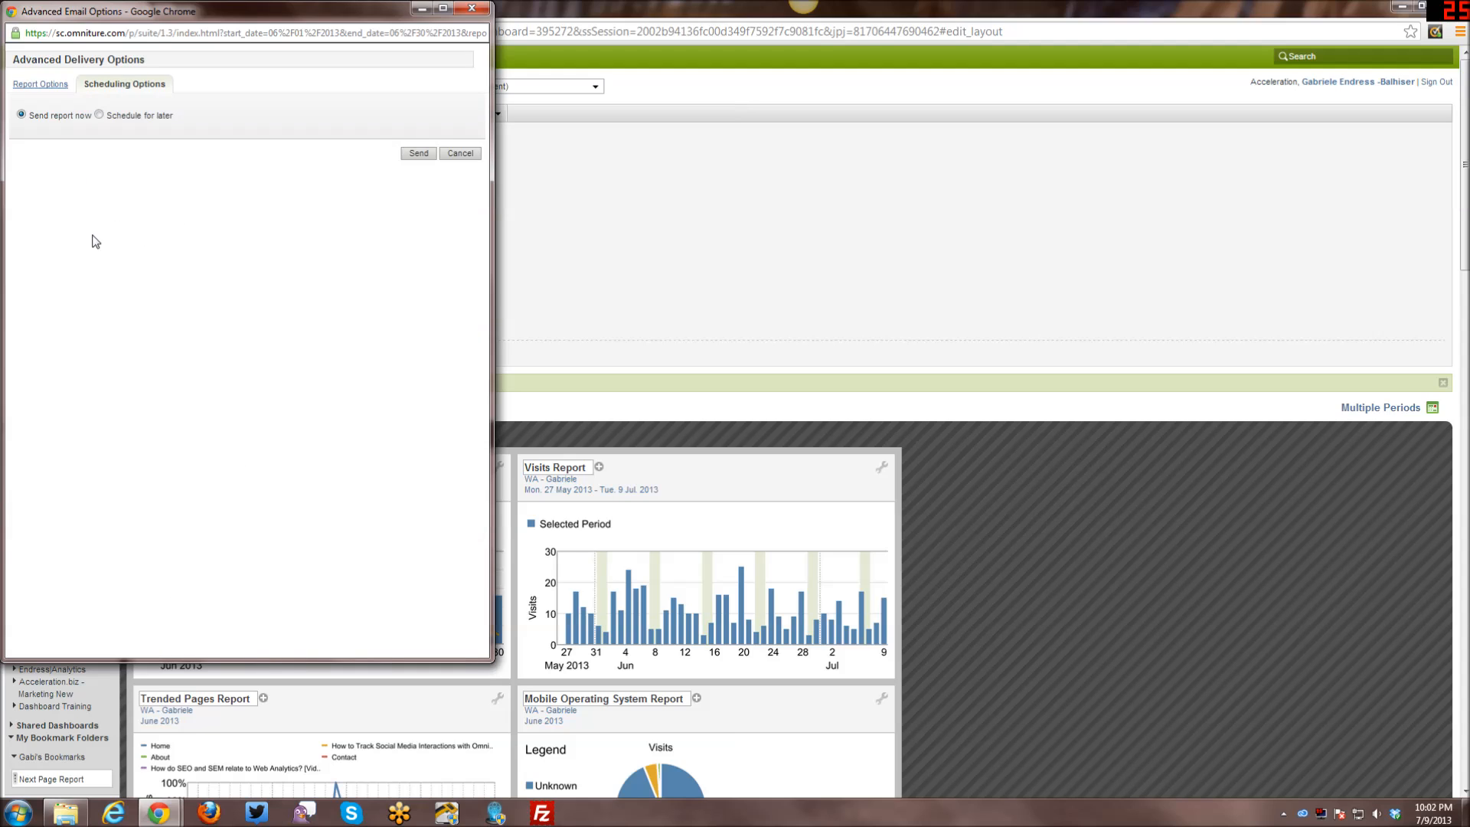
{"action": "left_click", "coordinate": [98, 115]}
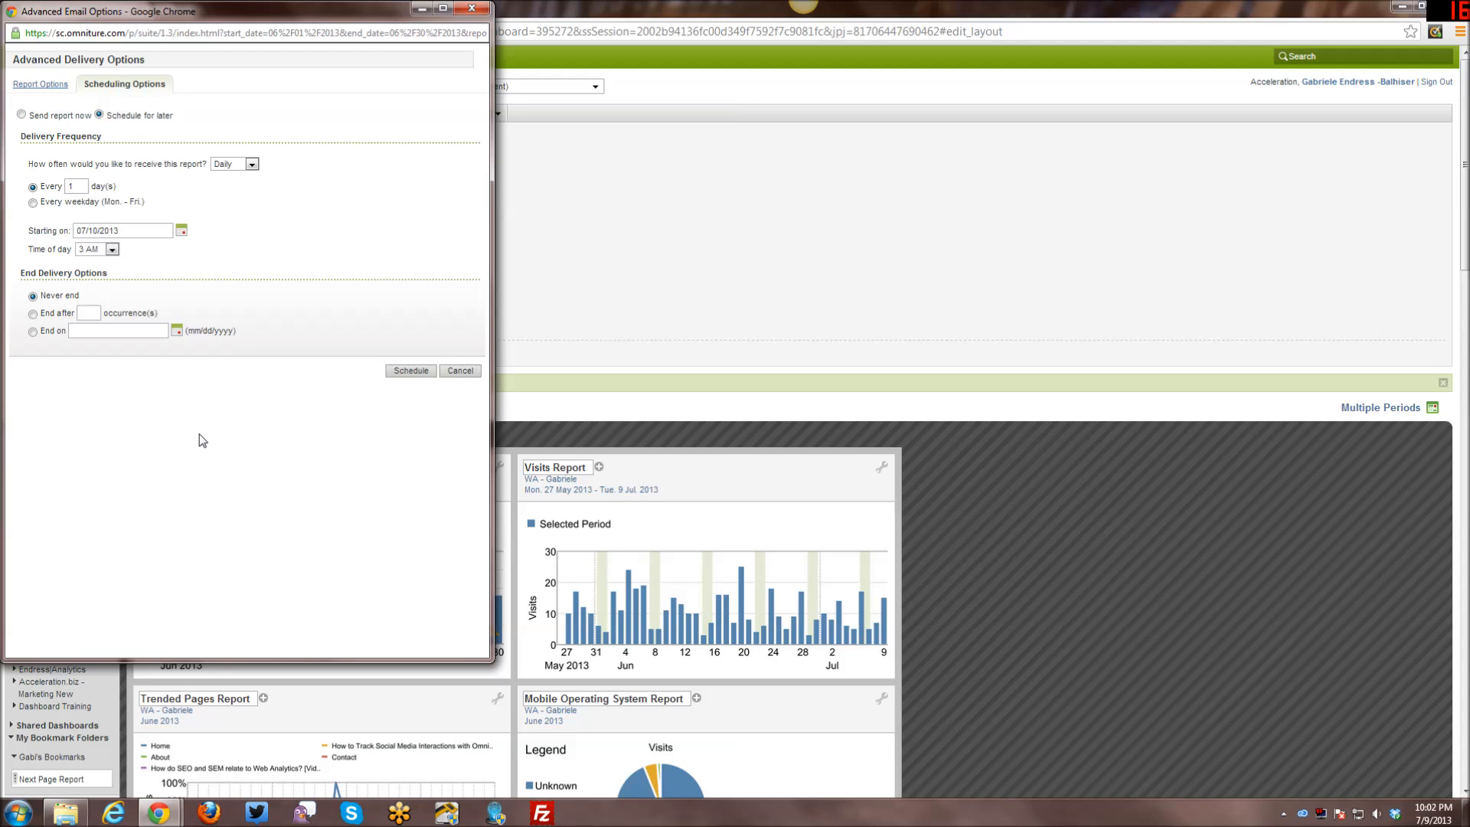
{"action": "left_click", "coordinate": [466, 371]}
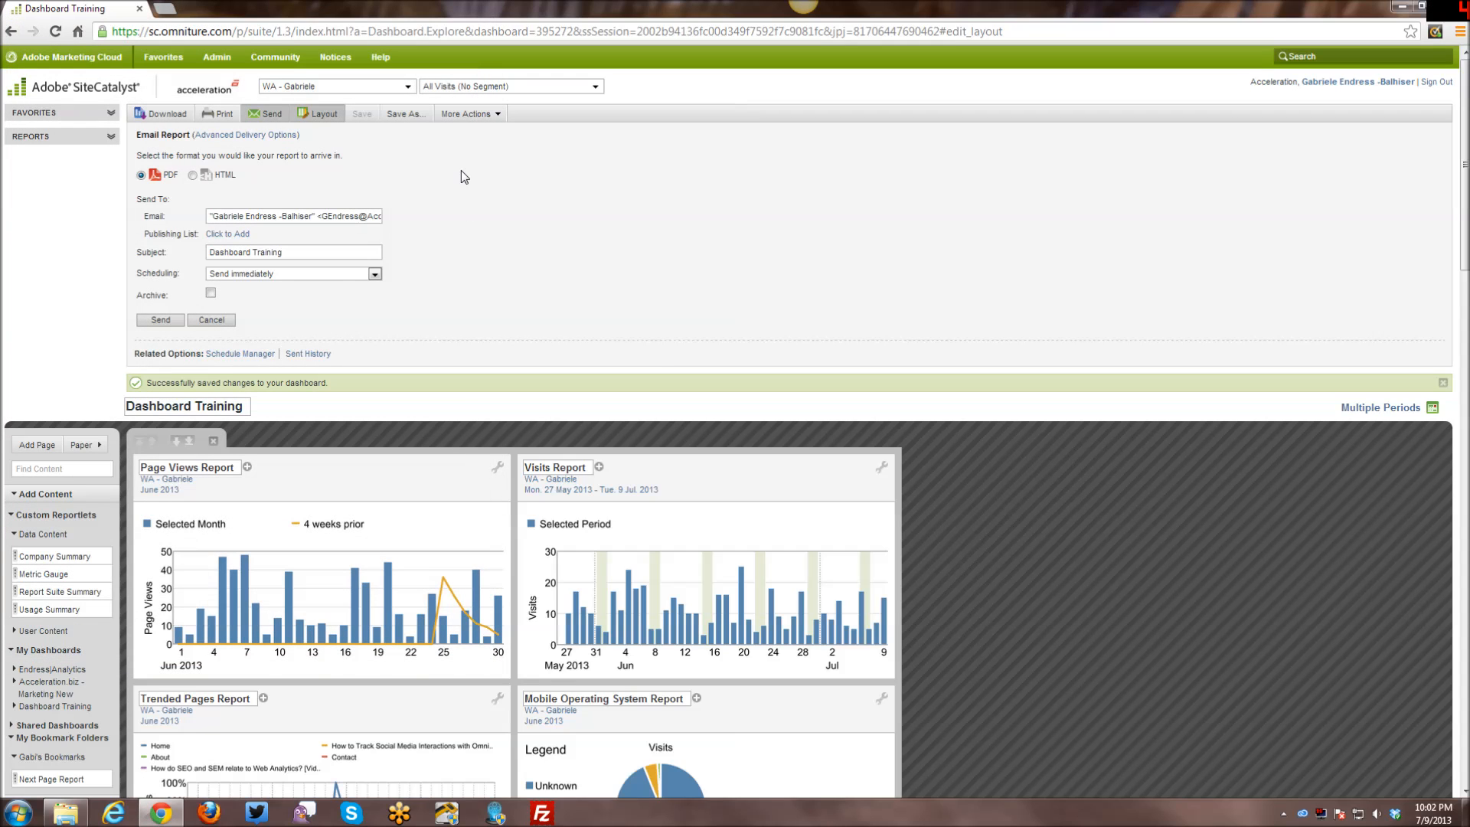
{"action": "left_click", "coordinate": [285, 123]}
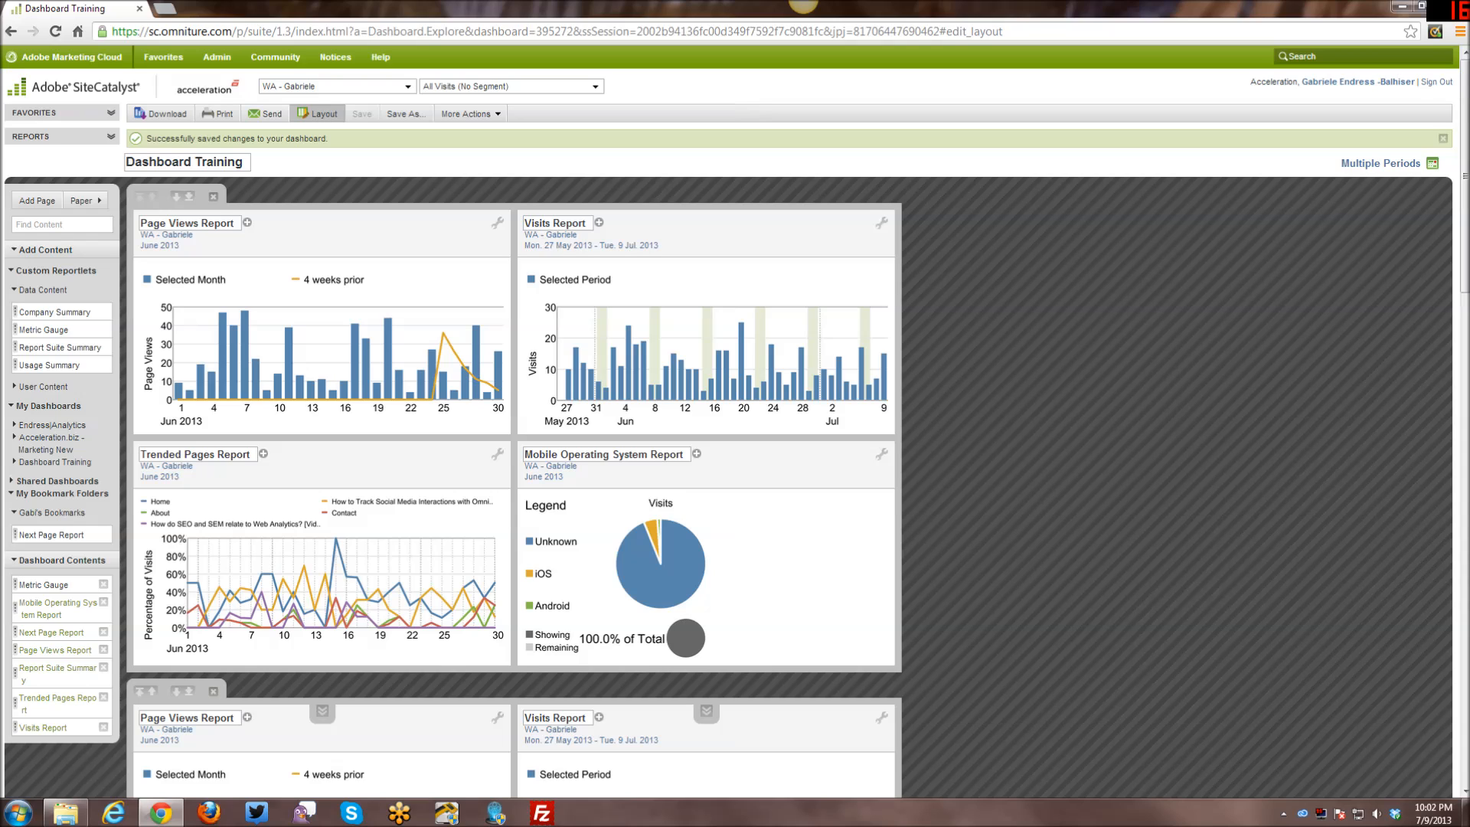
View the Dashboard Training pages outside layout mode, and return to layout editing.
{"action": "left_click", "coordinate": [322, 114]}
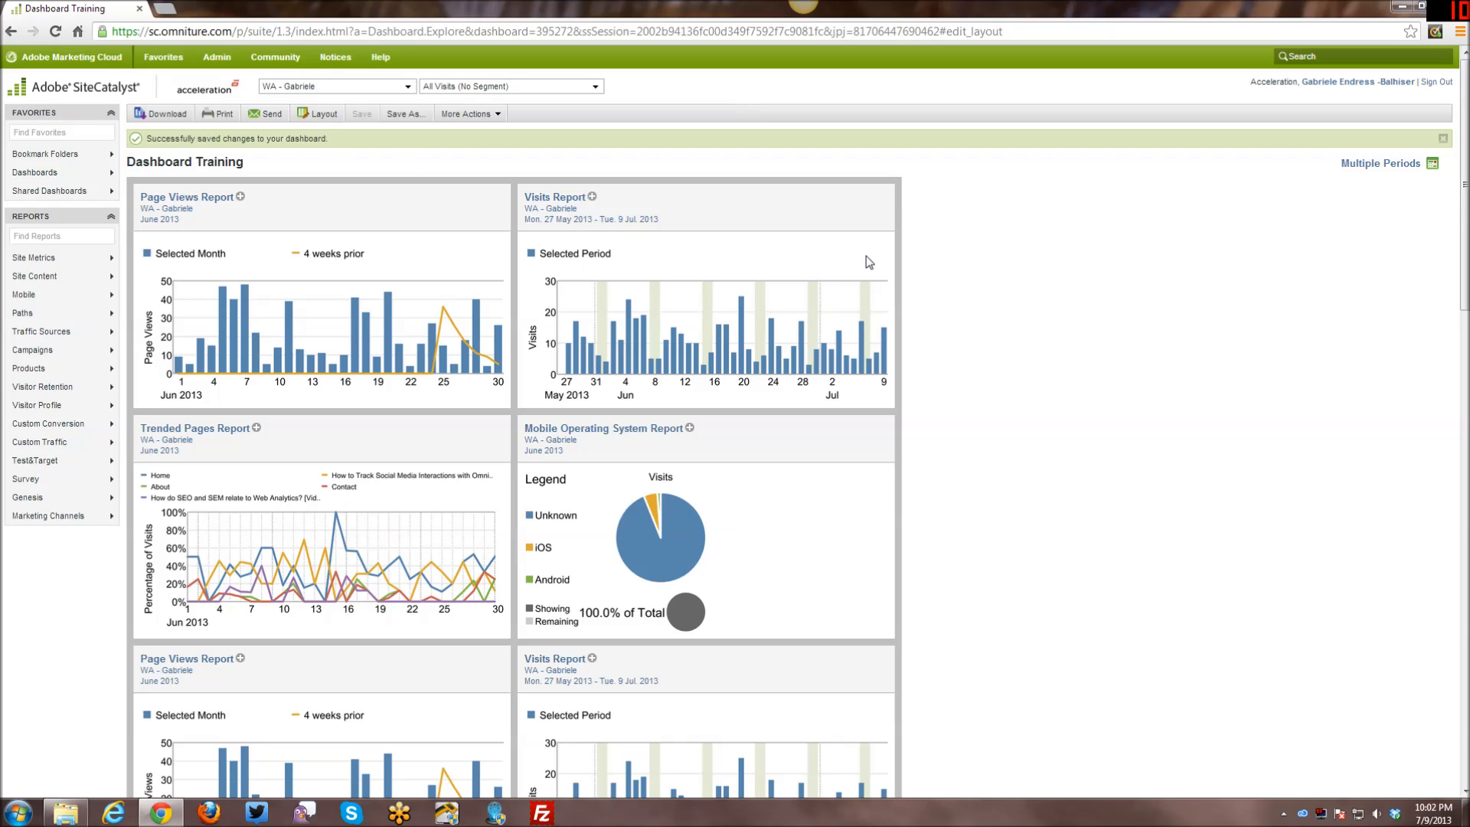
{"action": "scroll", "coordinate": [902, 343], "scroll_direction": "down", "scroll_amount": 15}
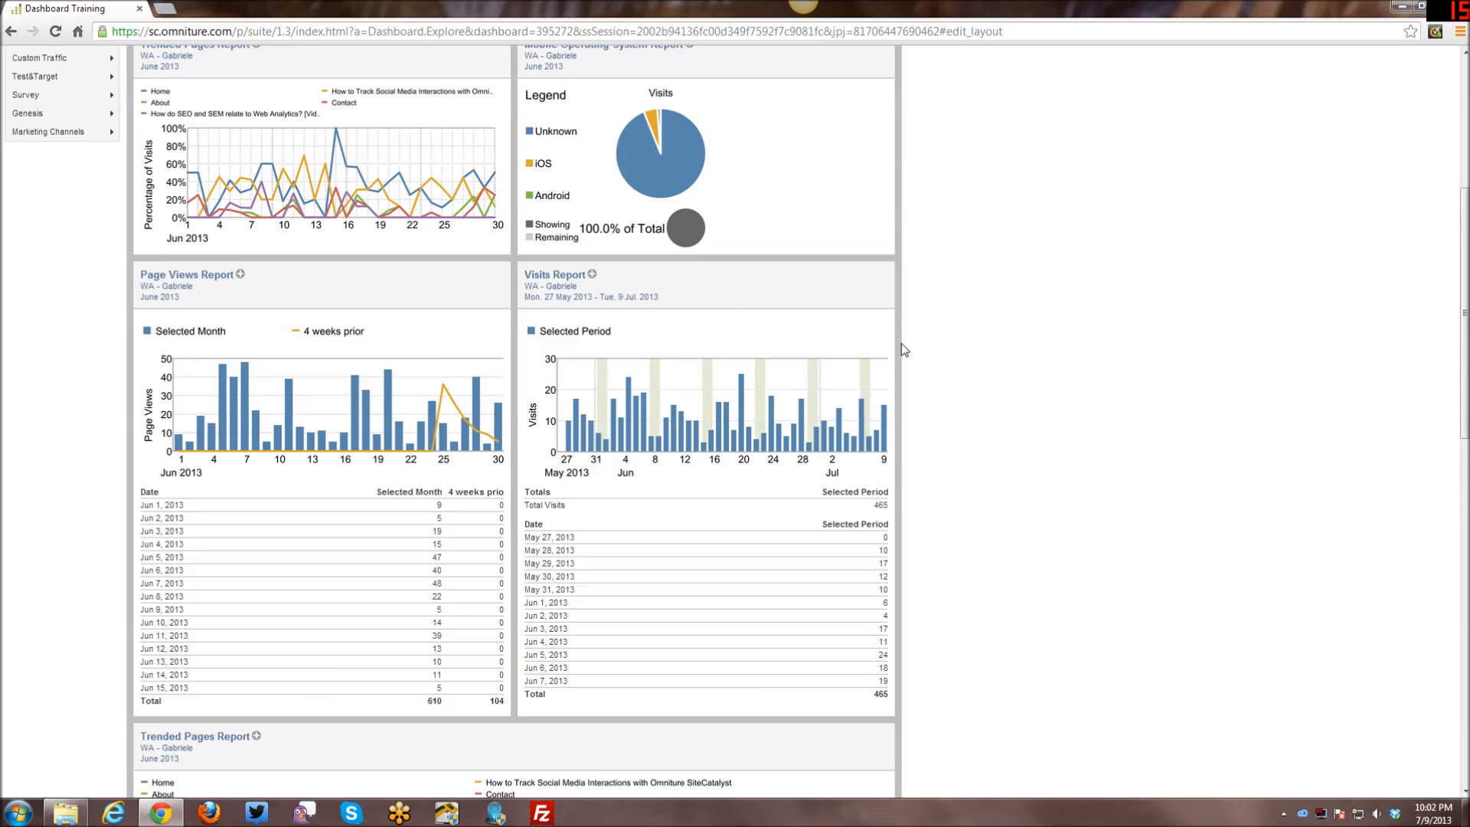
{"action": "scroll", "coordinate": [901, 343], "scroll_direction": "down", "scroll_amount": 3}
{"action": "scroll", "coordinate": [896, 335], "scroll_direction": "up", "scroll_amount": 15}
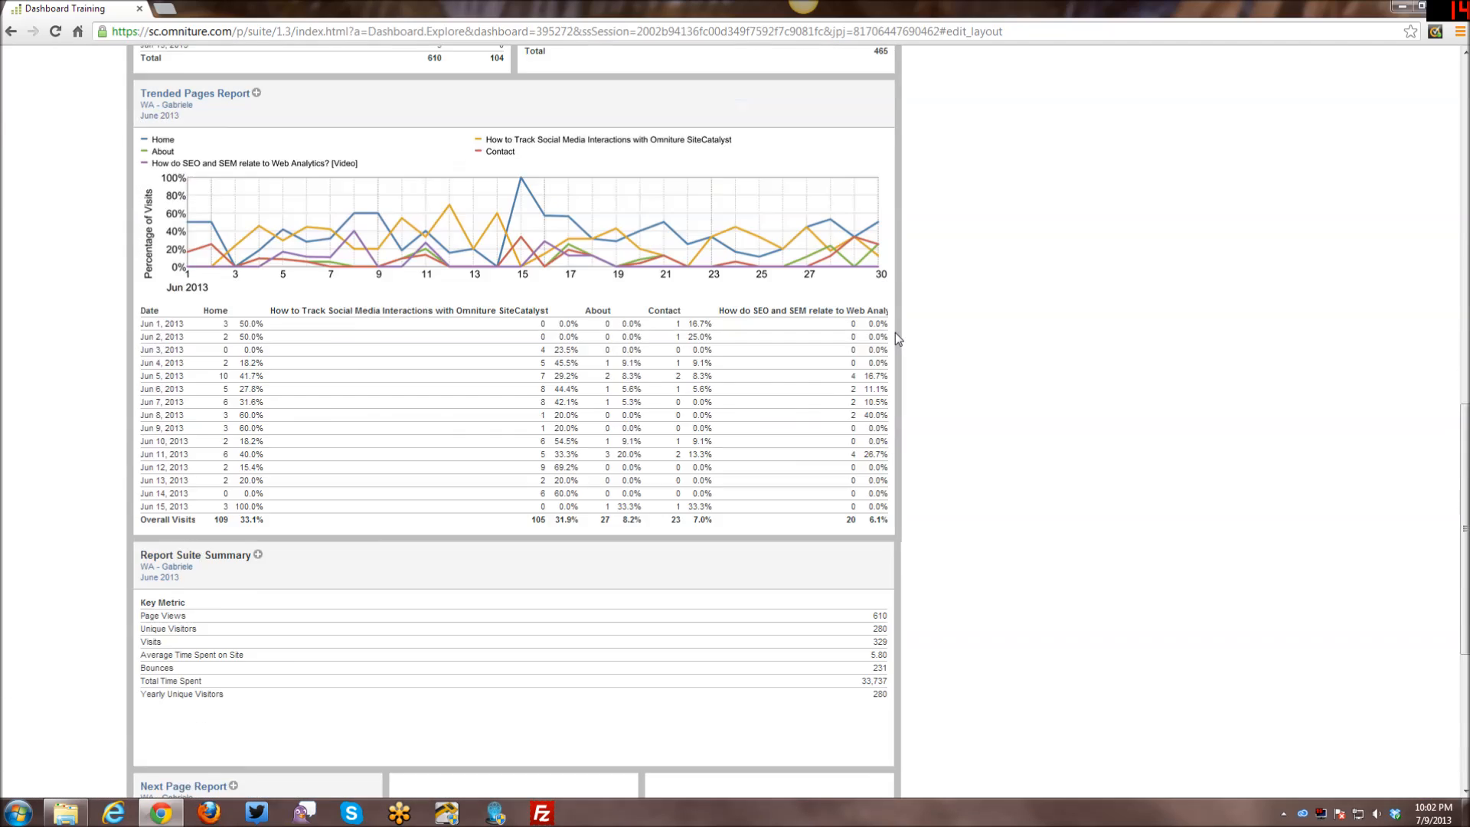
{"action": "scroll", "coordinate": [406, 312], "scroll_direction": "up", "scroll_amount": 3}
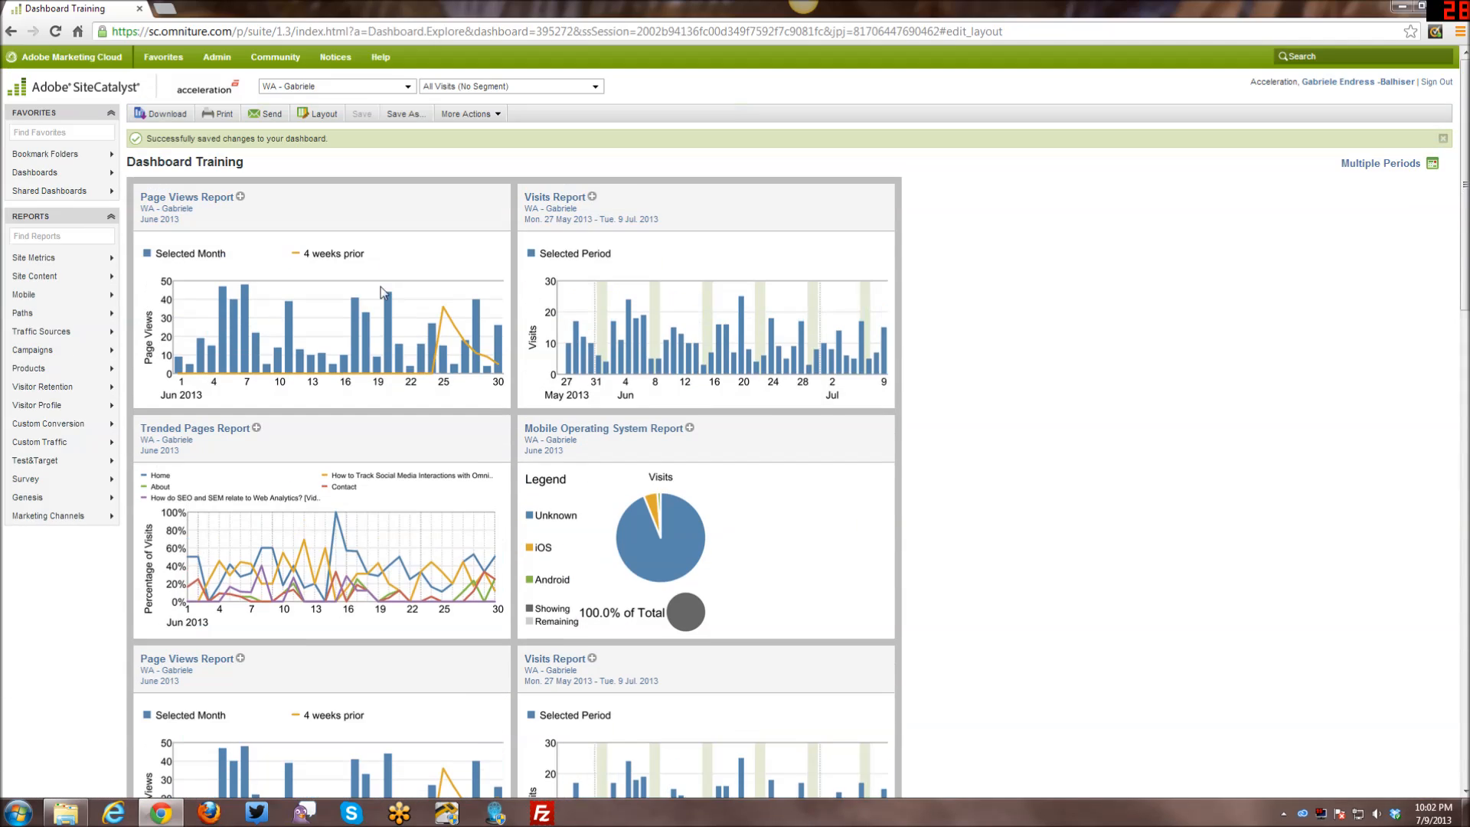
{"action": "left_click", "coordinate": [320, 114]}
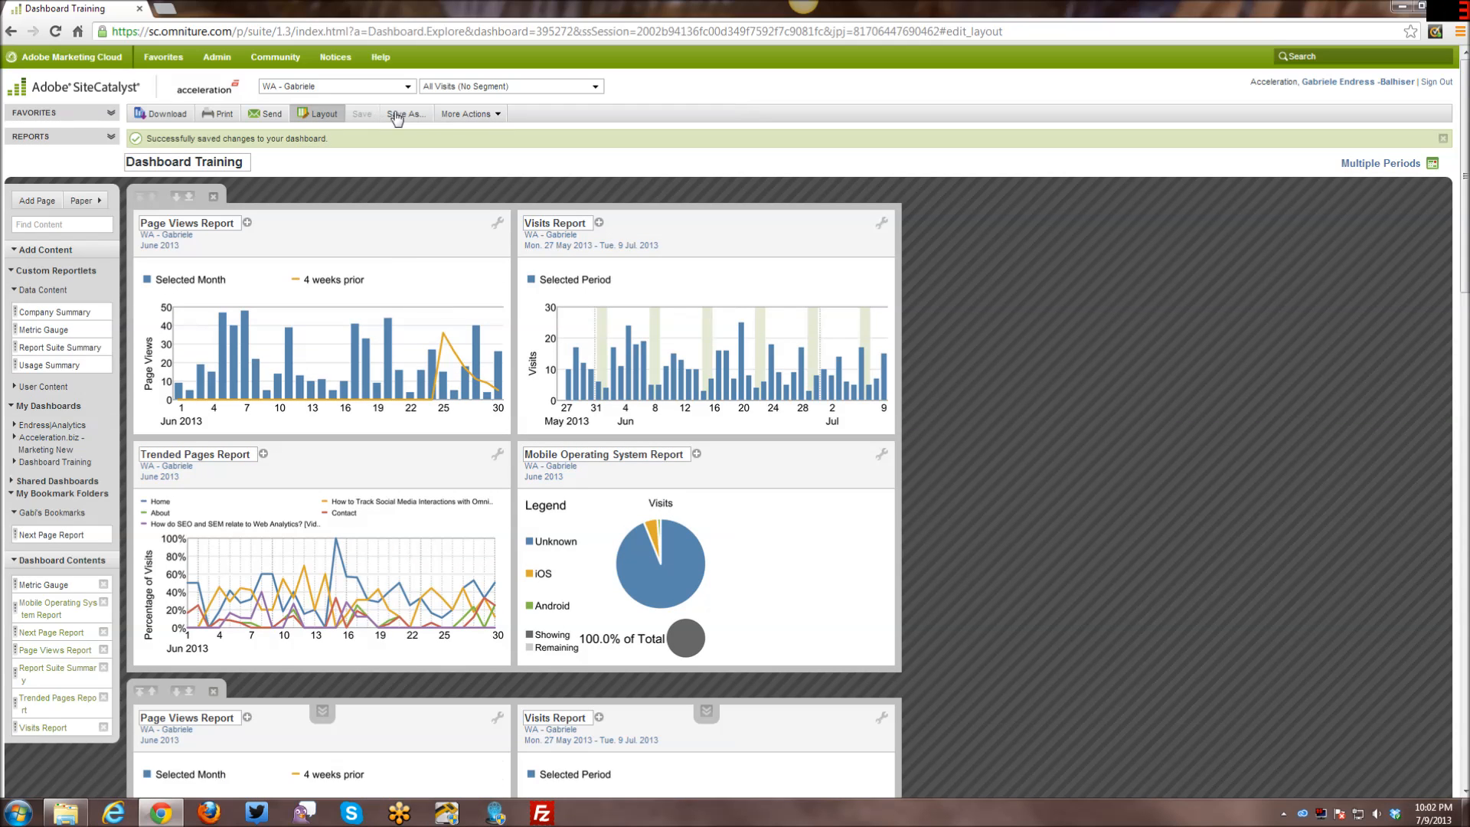
{"action": "left_click", "coordinate": [496, 120]}
Open SiteCatalyst Reporting, and open the Dashboard Training dashboard from the favorite dashboards.
{"action": "mouse_move", "coordinate": [34, 66]}
{"action": "mouse_move", "coordinate": [69, 89]}
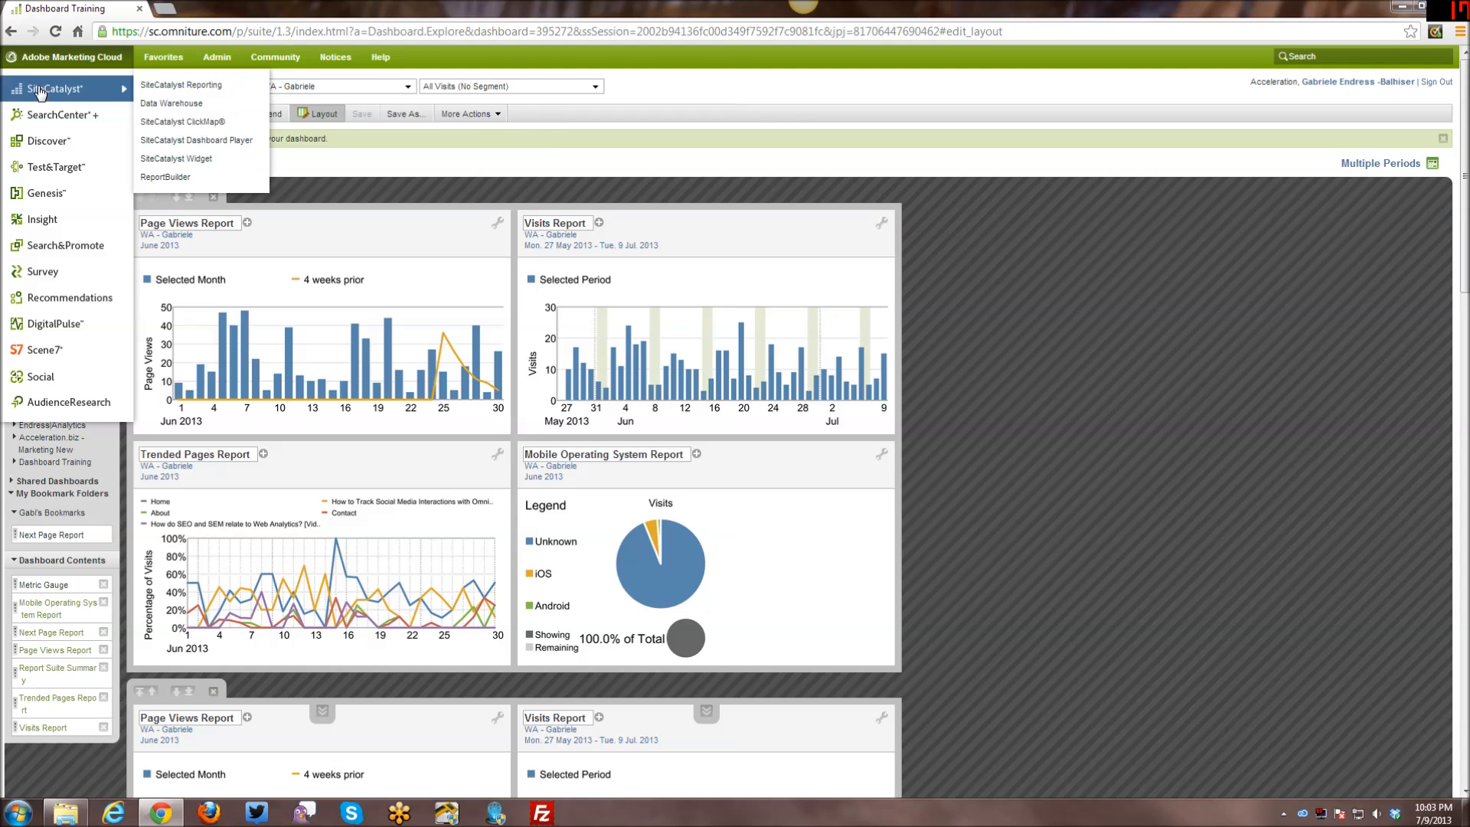
{"action": "left_click", "coordinate": [186, 85]}
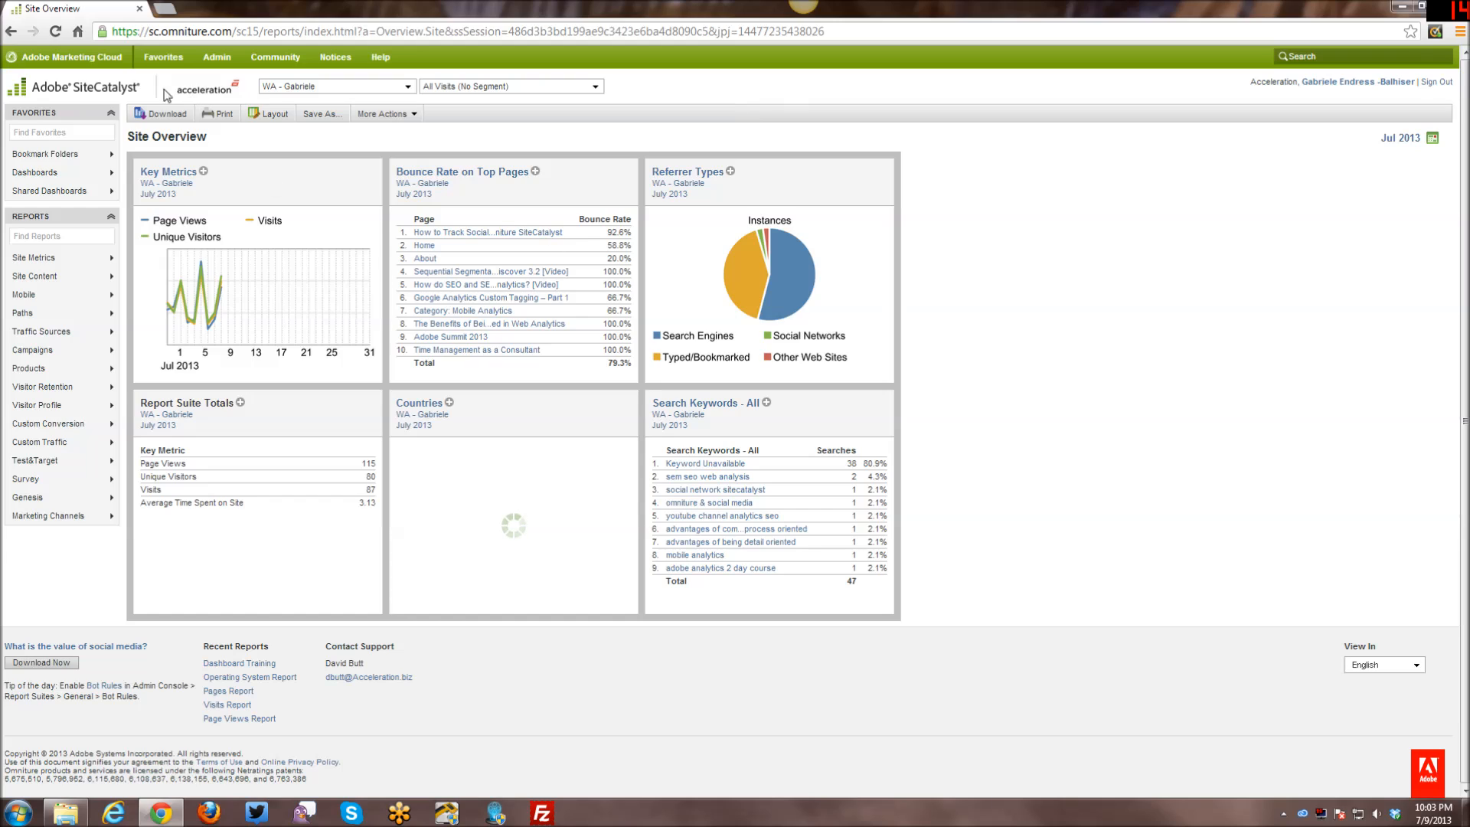
{"action": "mouse_move", "coordinate": [40, 178]}
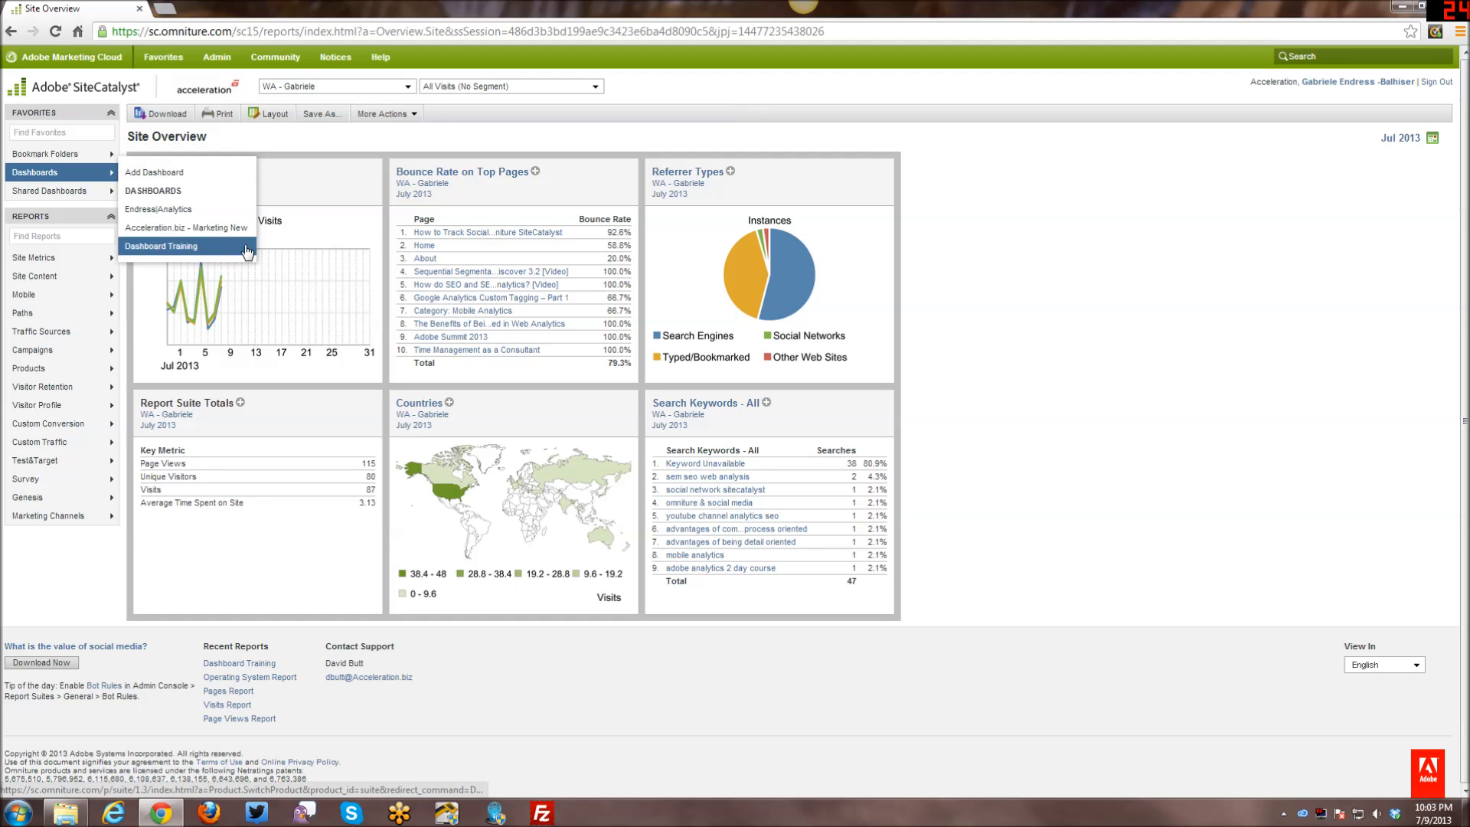
{"action": "left_click", "coordinate": [165, 245]}
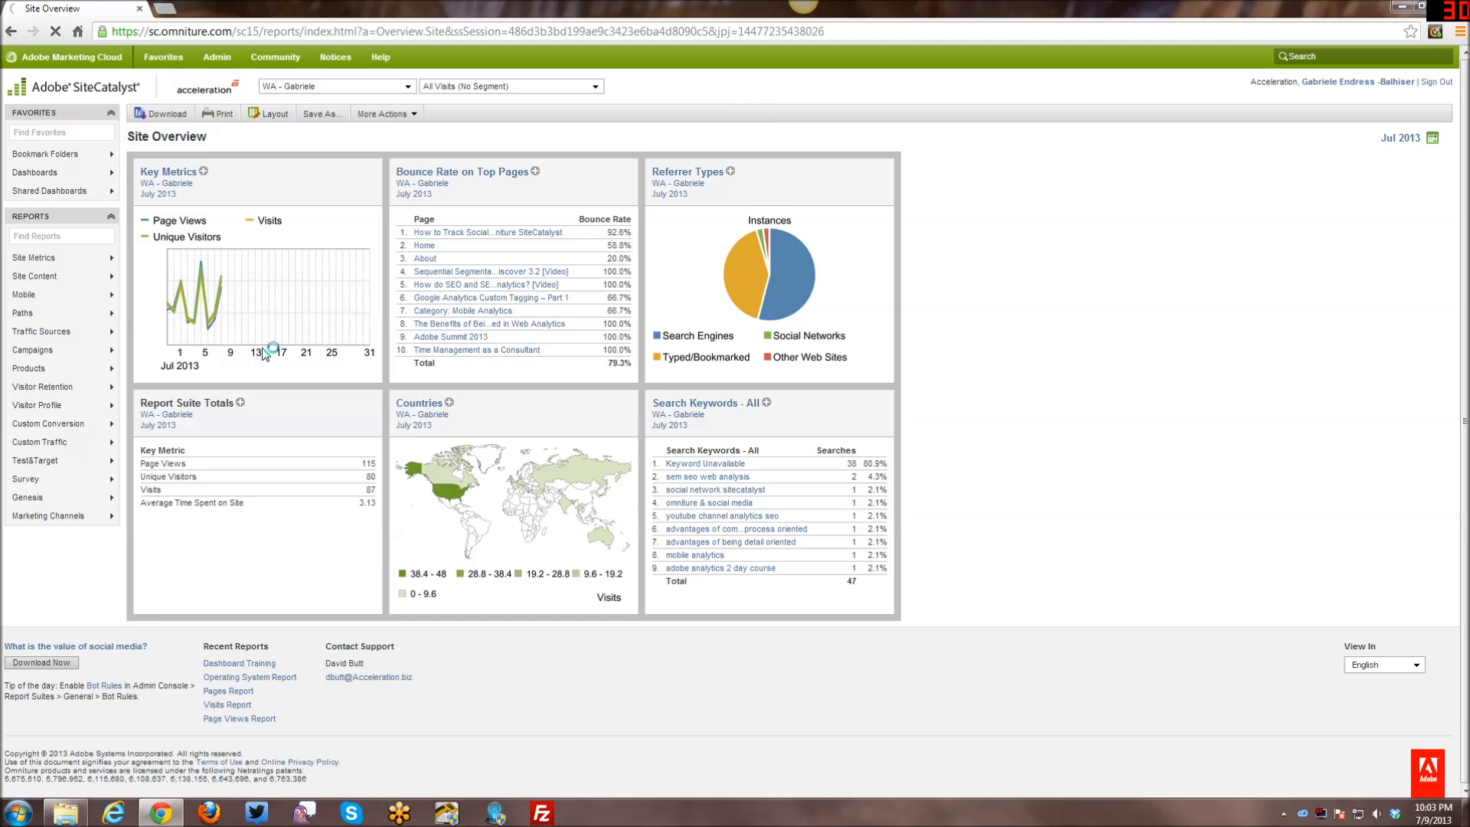
Set the Dashboard Training dashboard as the SiteCatalyst landing page.
{"action": "left_click", "coordinate": [404, 114]}
{"action": "left_click", "coordinate": [817, 438]}
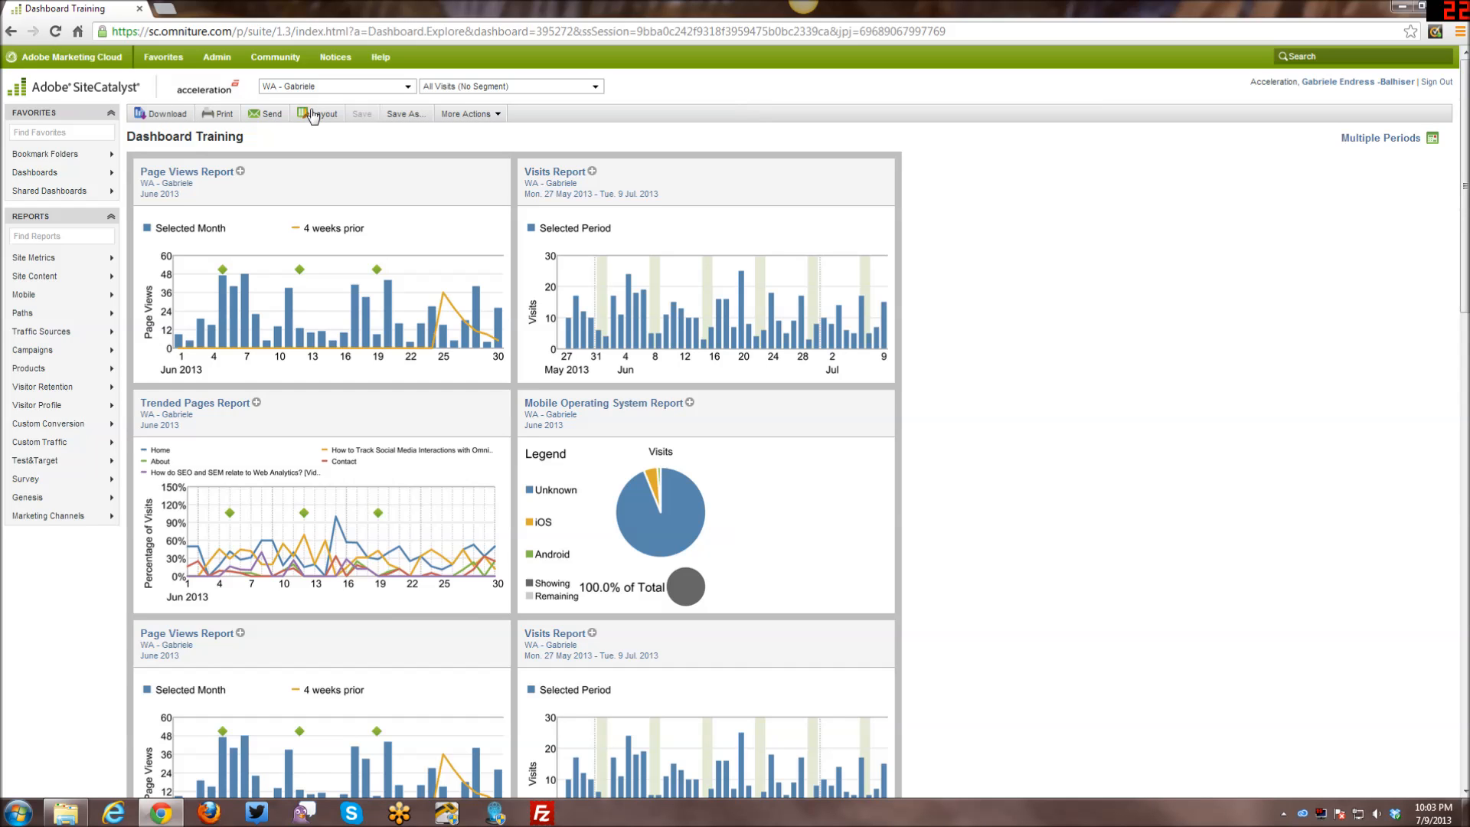
{"action": "left_click", "coordinate": [462, 115]}
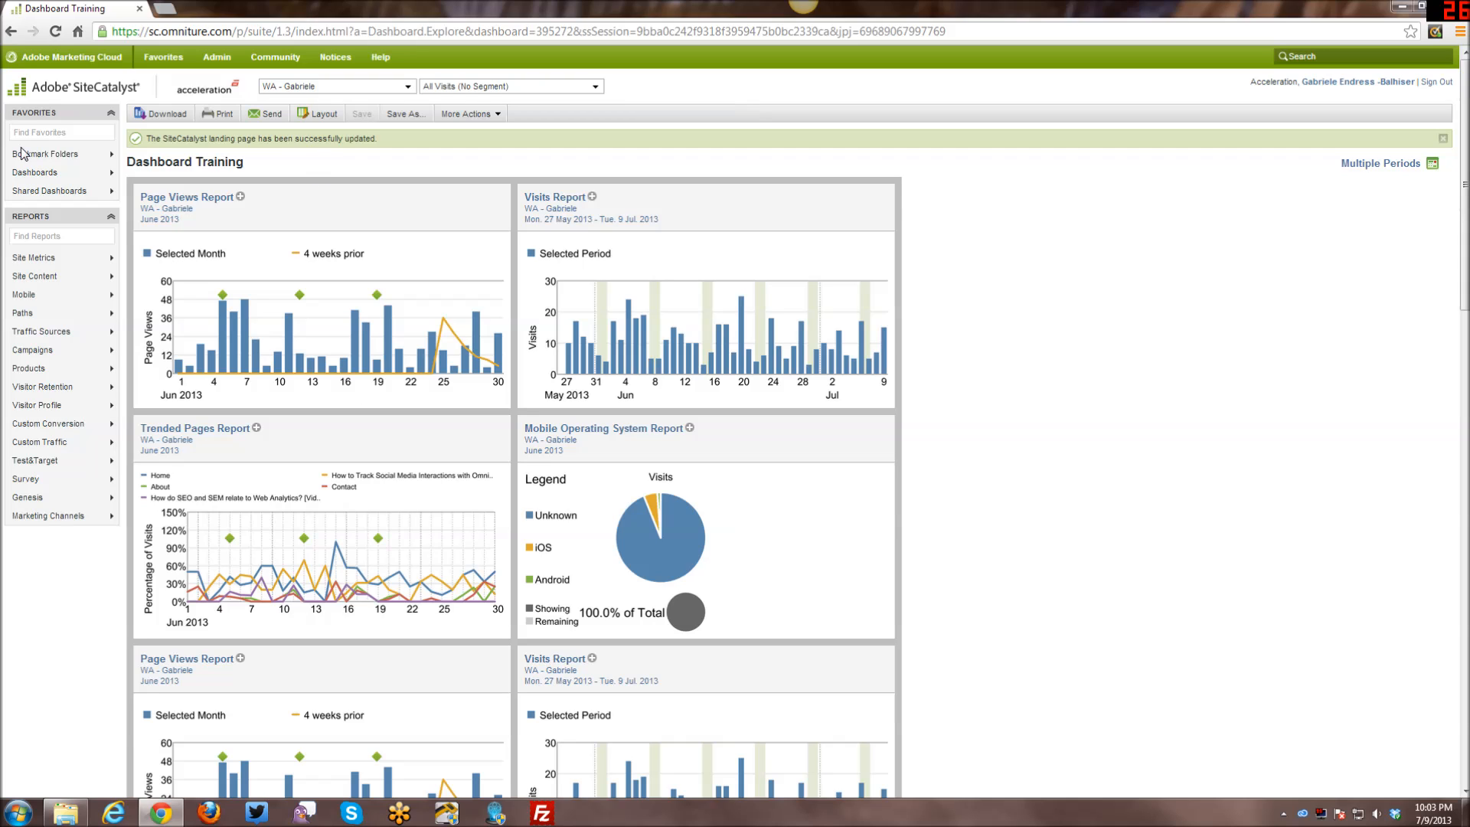
Reopen SiteCatalyst Reporting to check its landing page, and look through all of the displayed reportlets.
{"action": "left_click", "coordinate": [26, 57]}
{"action": "mouse_move", "coordinate": [55, 89]}
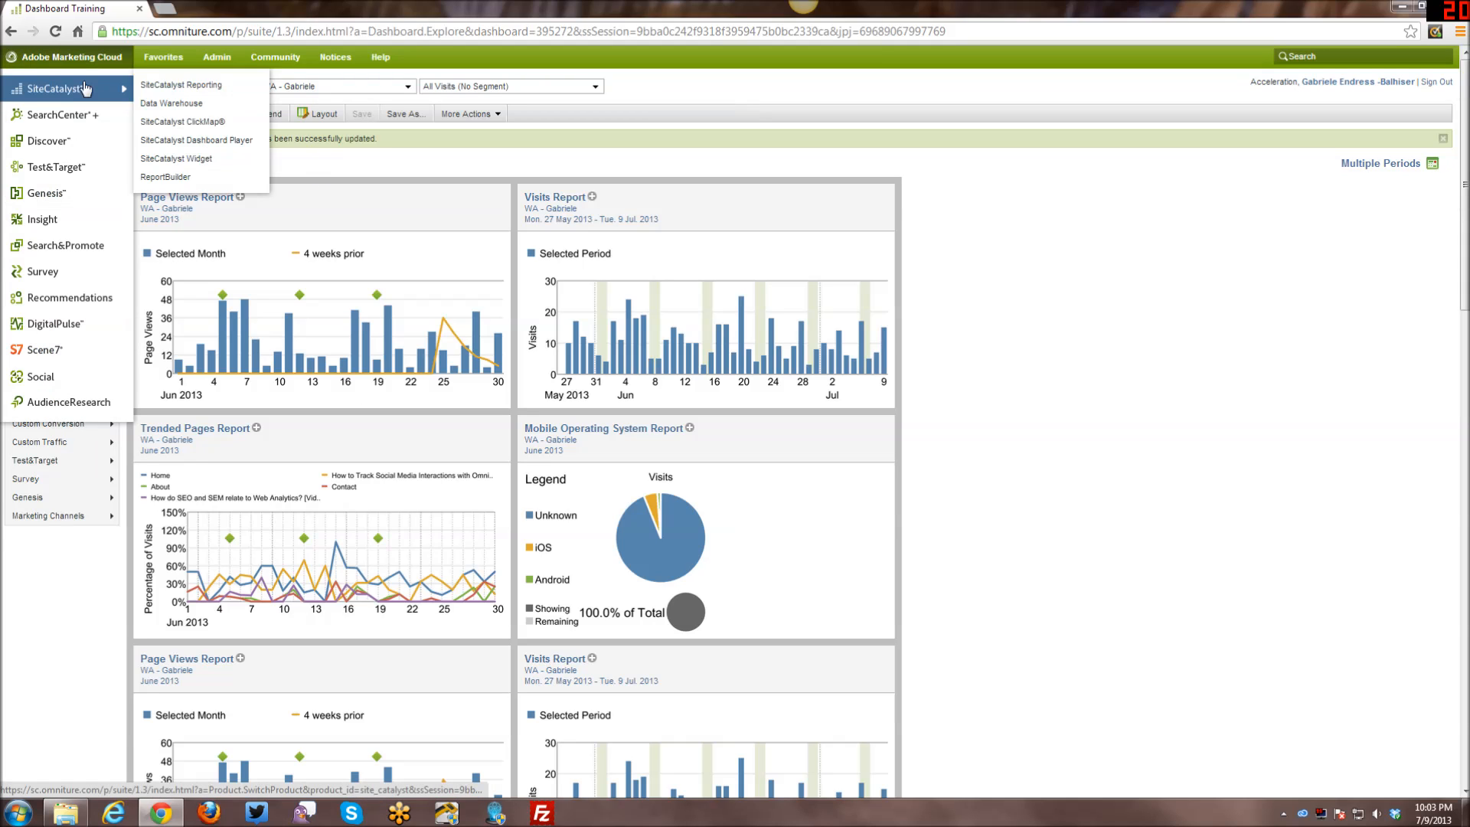
{"action": "left_click", "coordinate": [199, 88]}
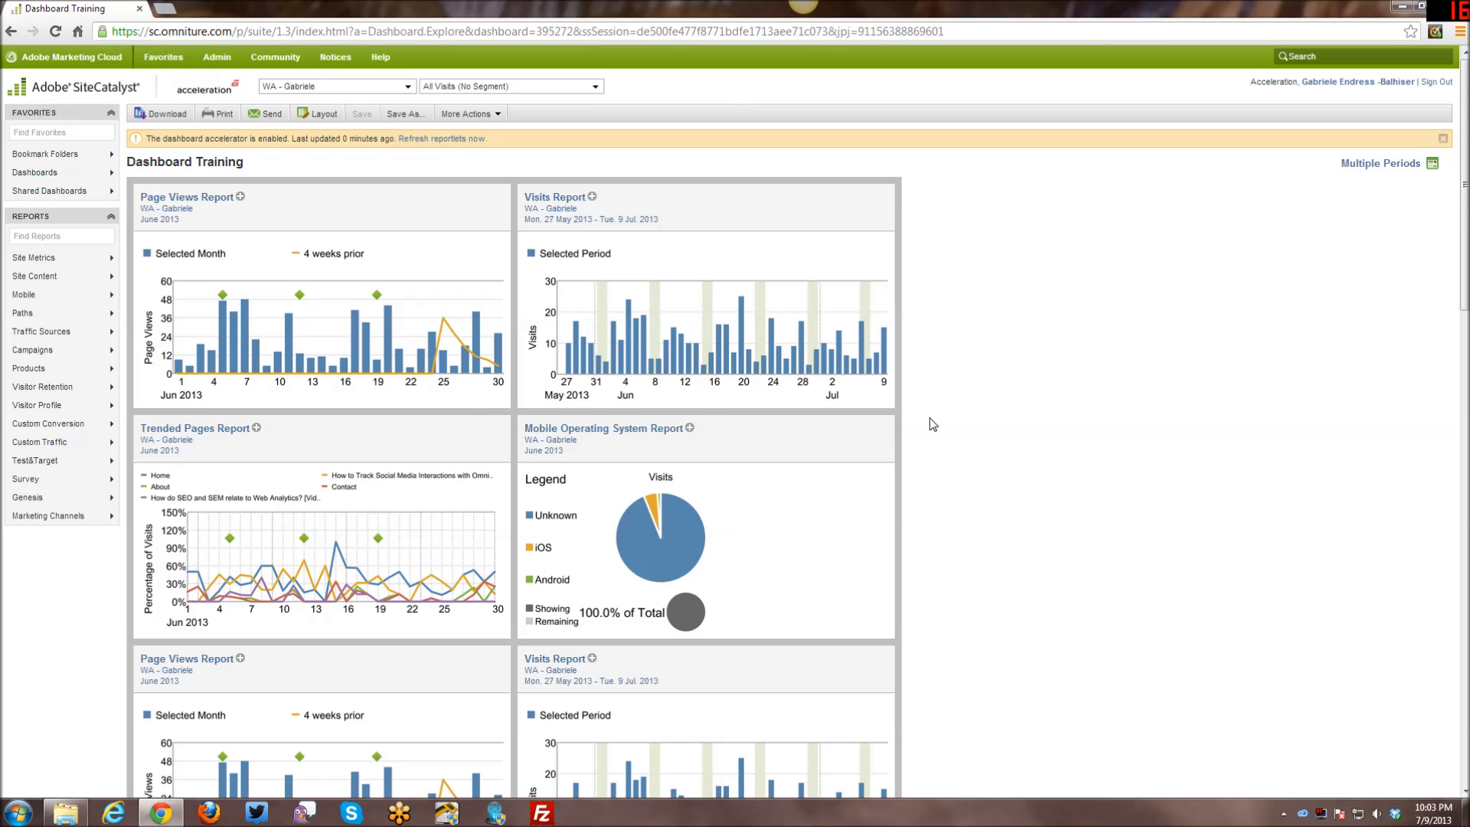
{"action": "scroll", "coordinate": [931, 421], "scroll_direction": "down", "scroll_amount": 5}
{"action": "scroll", "coordinate": [932, 425], "scroll_direction": "down", "scroll_amount": 11}
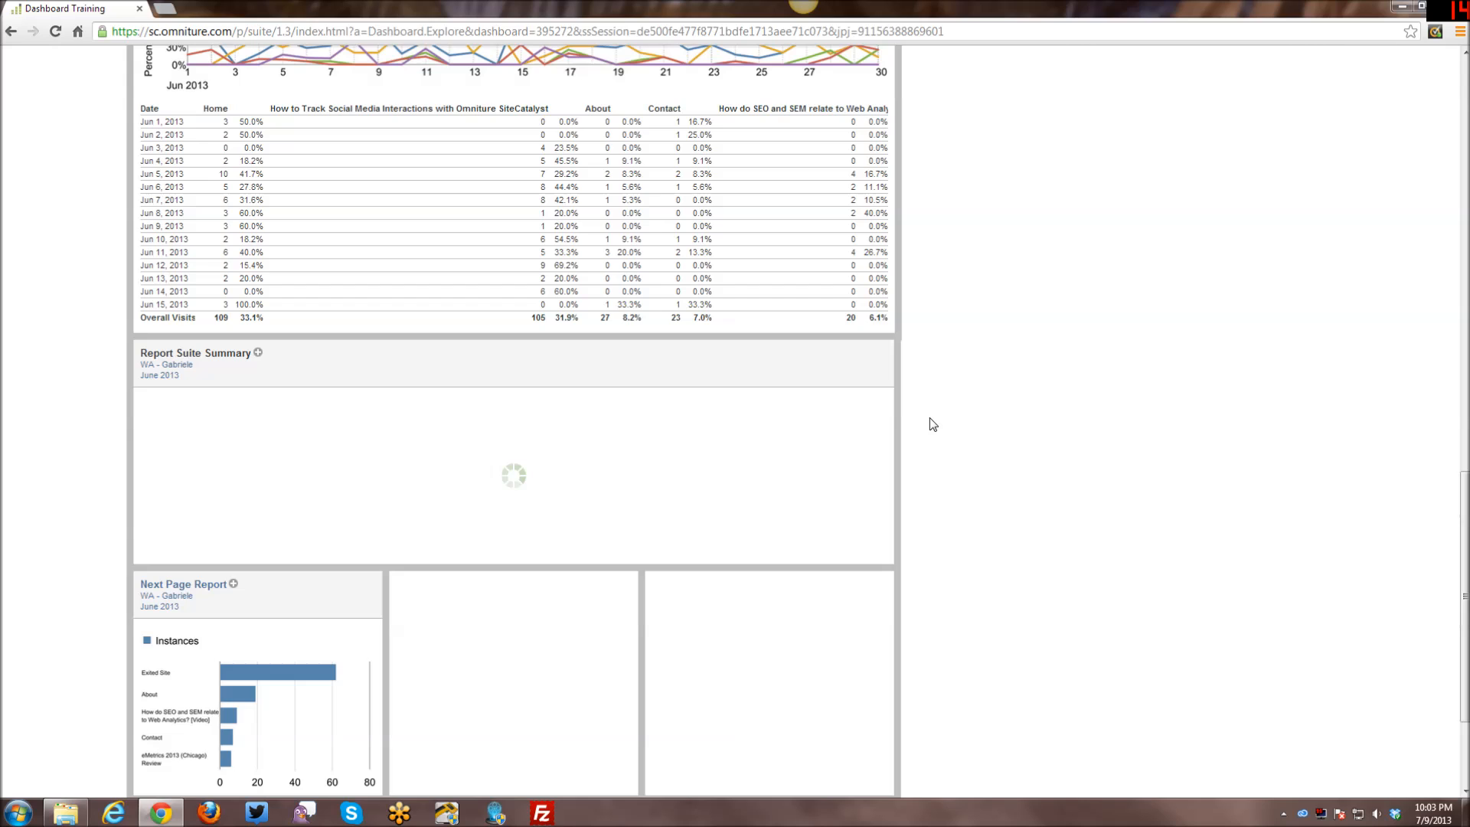
{"action": "scroll", "coordinate": [933, 424], "scroll_direction": "up", "scroll_amount": 4}
{"action": "scroll", "coordinate": [933, 424], "scroll_direction": "up", "scroll_amount": 15}
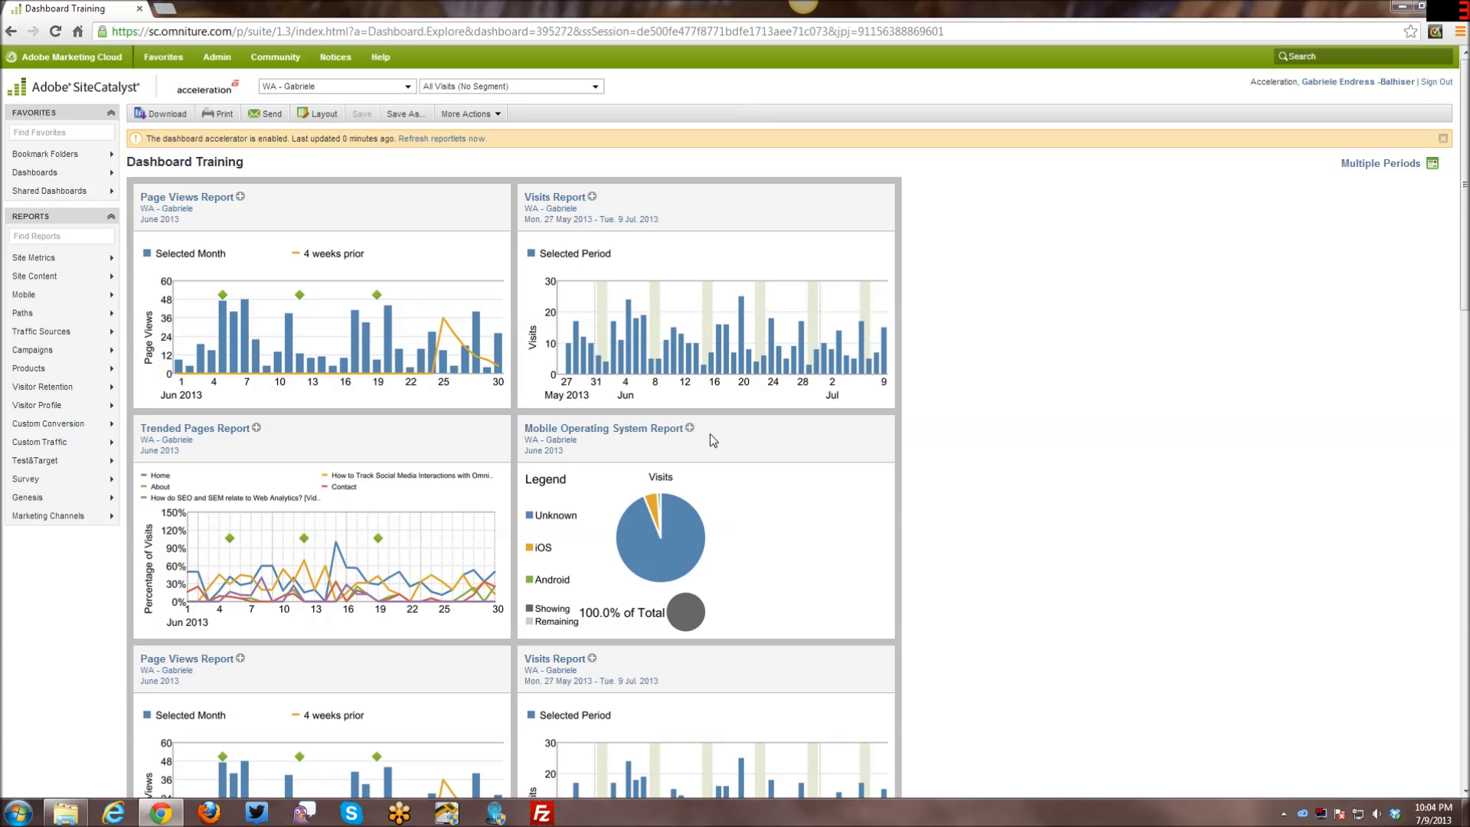
Open the Dashboard Manager to manage the user's own and shared dashboards.
{"action": "left_click", "coordinate": [162, 61]}
{"action": "mouse_move", "coordinate": [184, 103]}
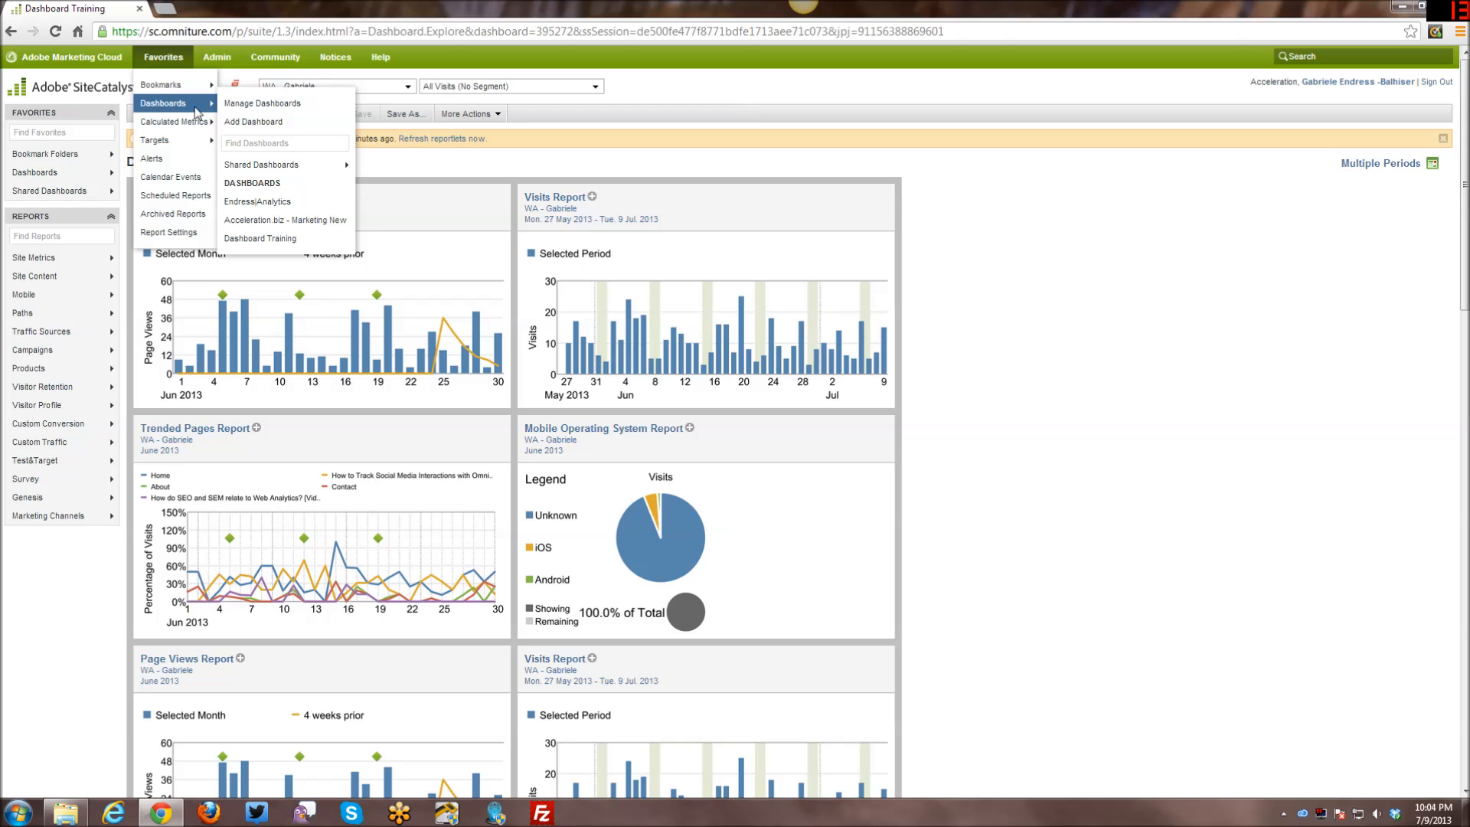
{"action": "left_click", "coordinate": [249, 104]}
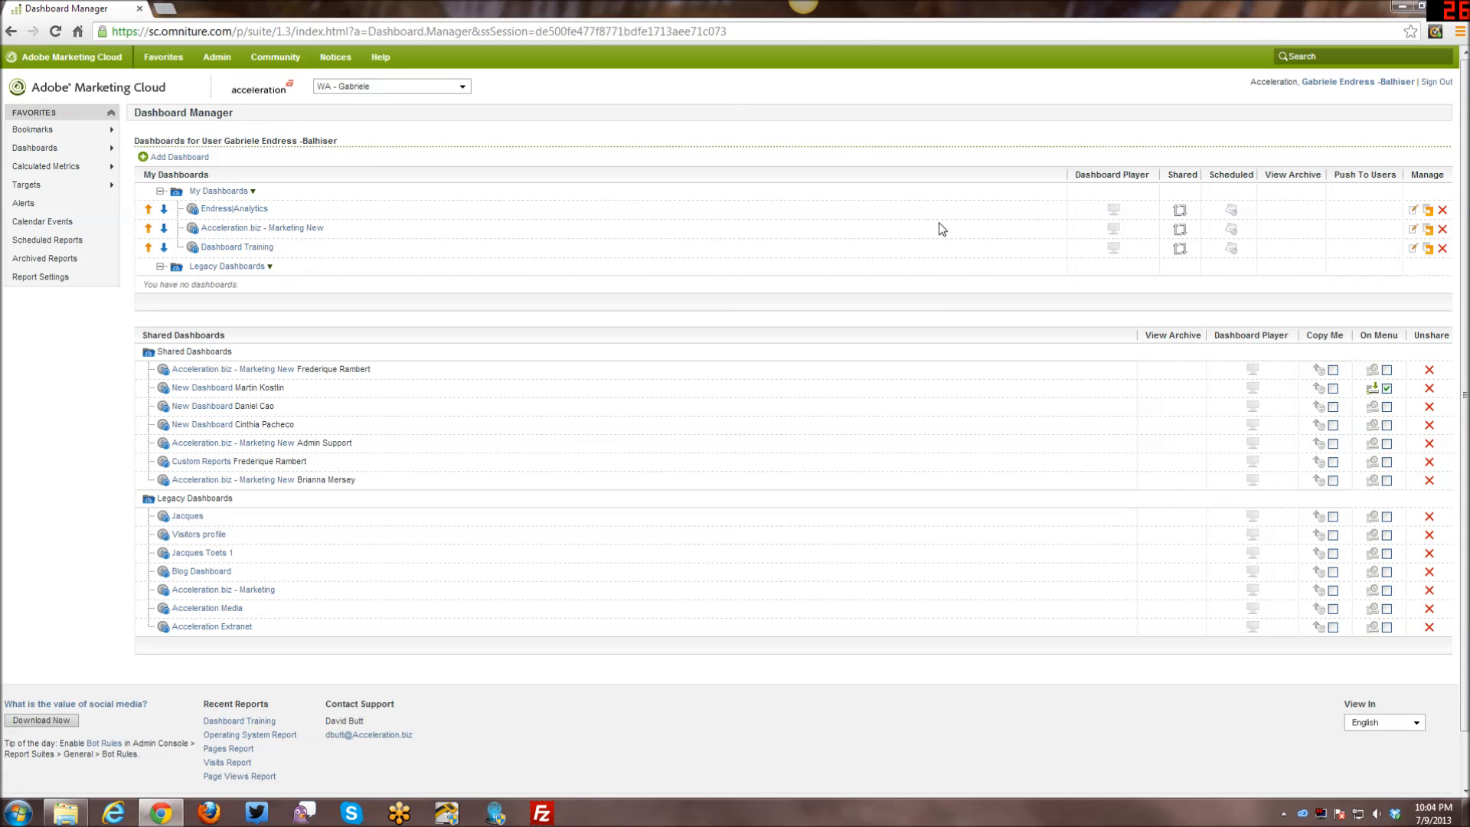
Share the Endress|Analytics dashboard, then unshare it and share the Dashboard Training dashboard instead.
{"action": "left_click", "coordinate": [1180, 212]}
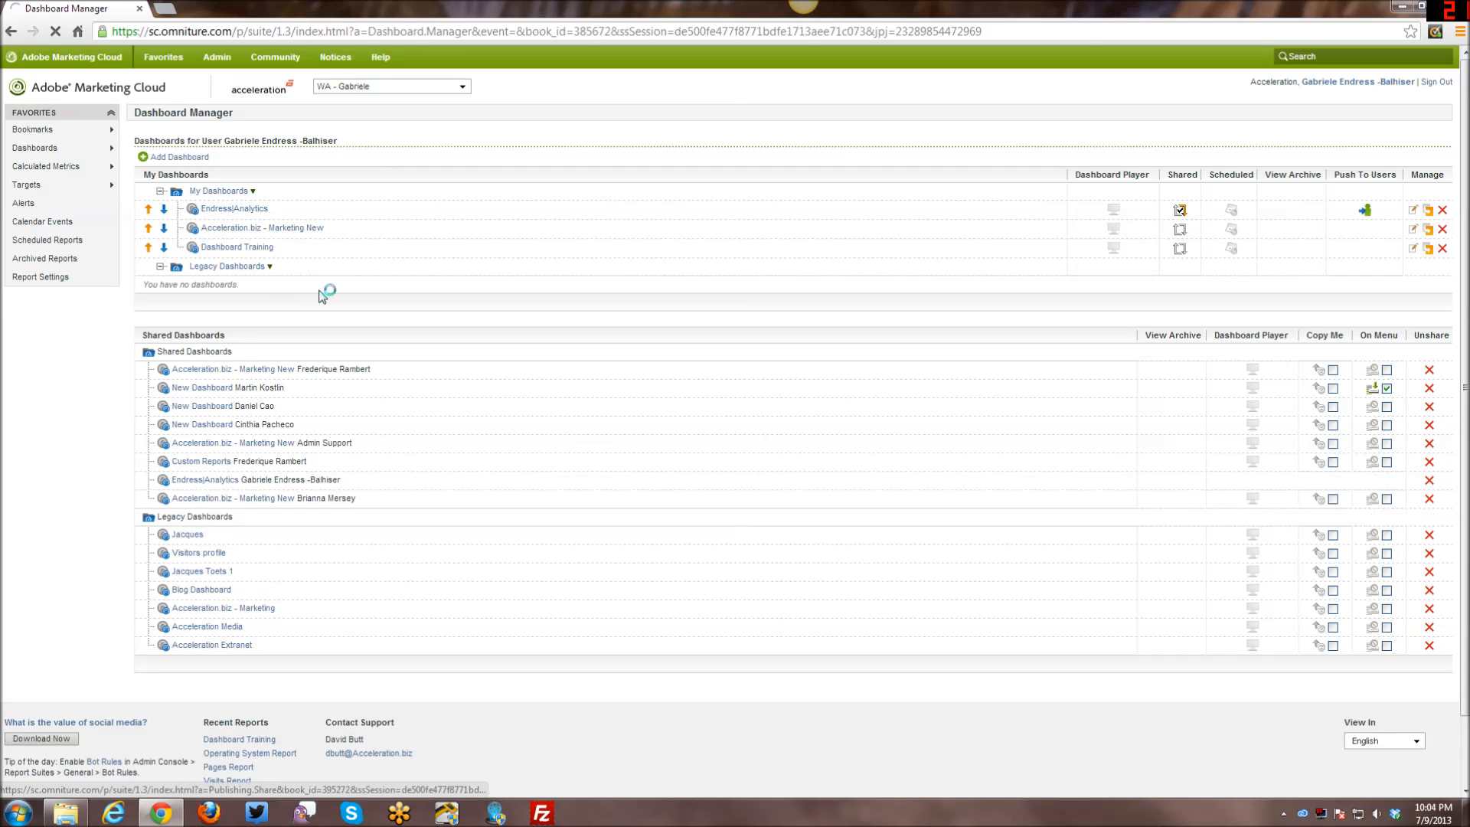
{"action": "left_click", "coordinate": [1179, 247]}
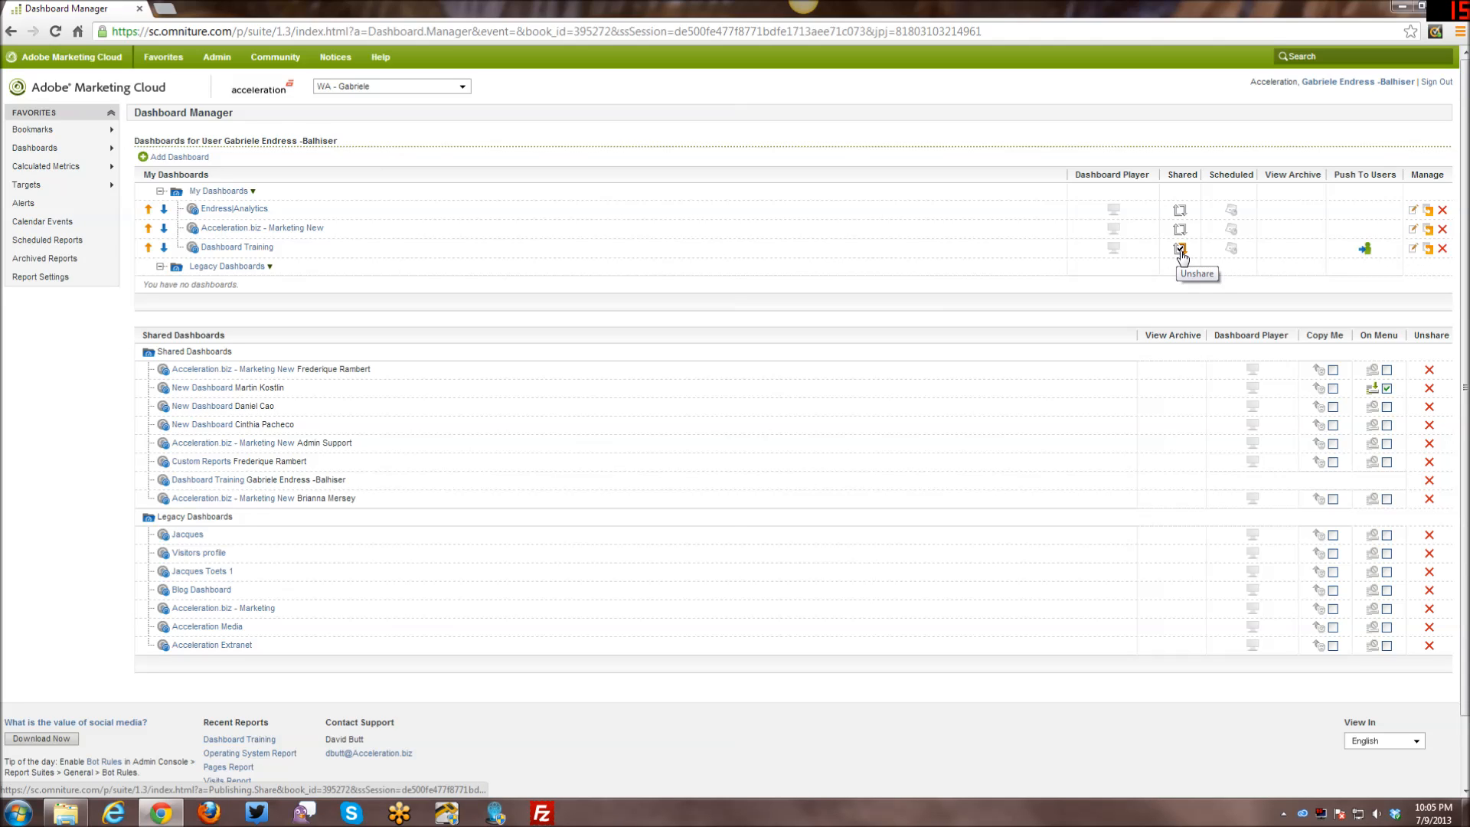
Review the list of users the Dashboard Training dashboard can be pushed to, and unshare that dashboard.
{"action": "left_click", "coordinate": [1366, 250]}
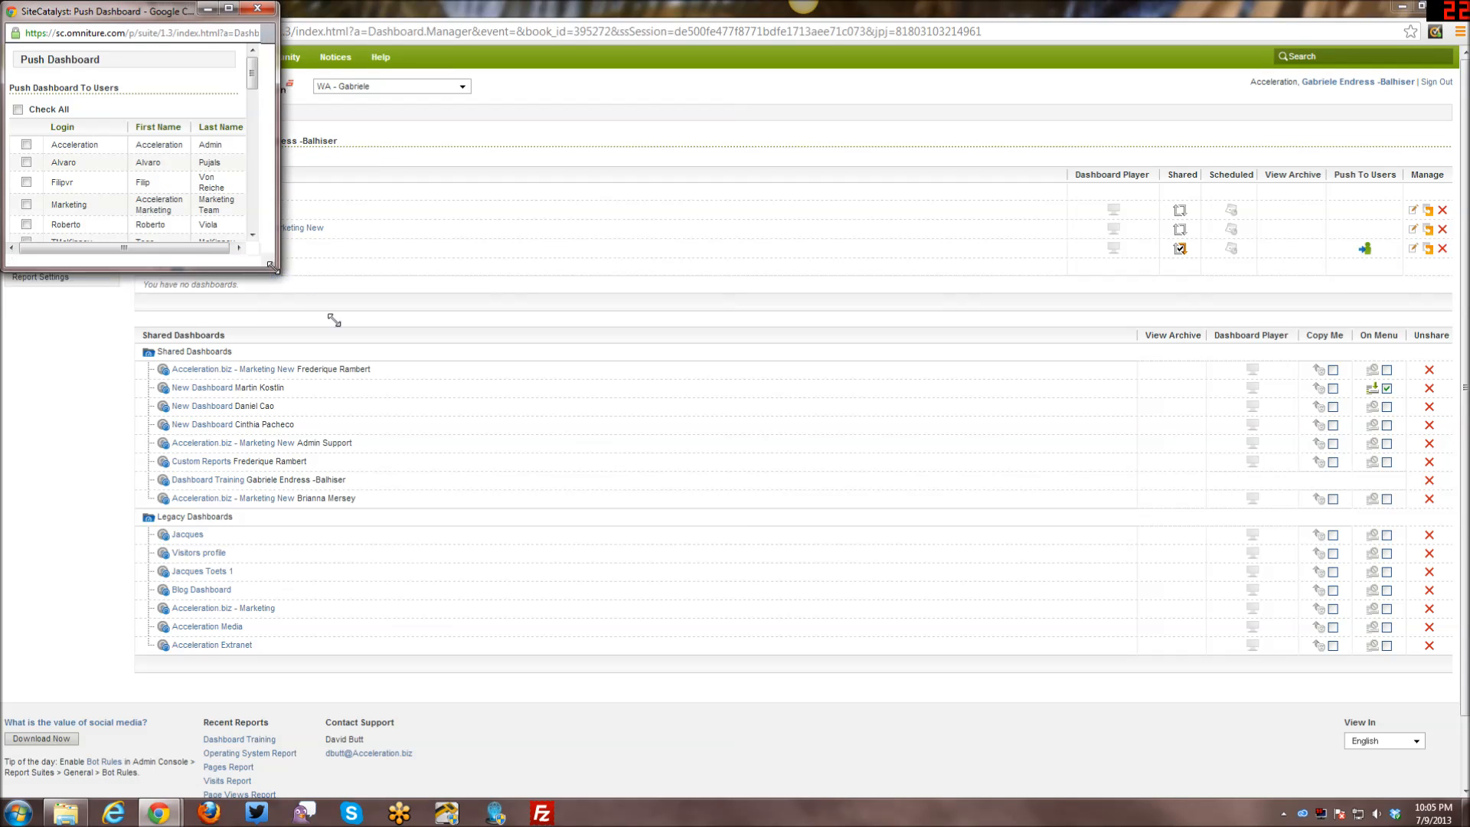
{"action": "scroll", "coordinate": [130, 298], "scroll_direction": "down", "scroll_amount": 10}
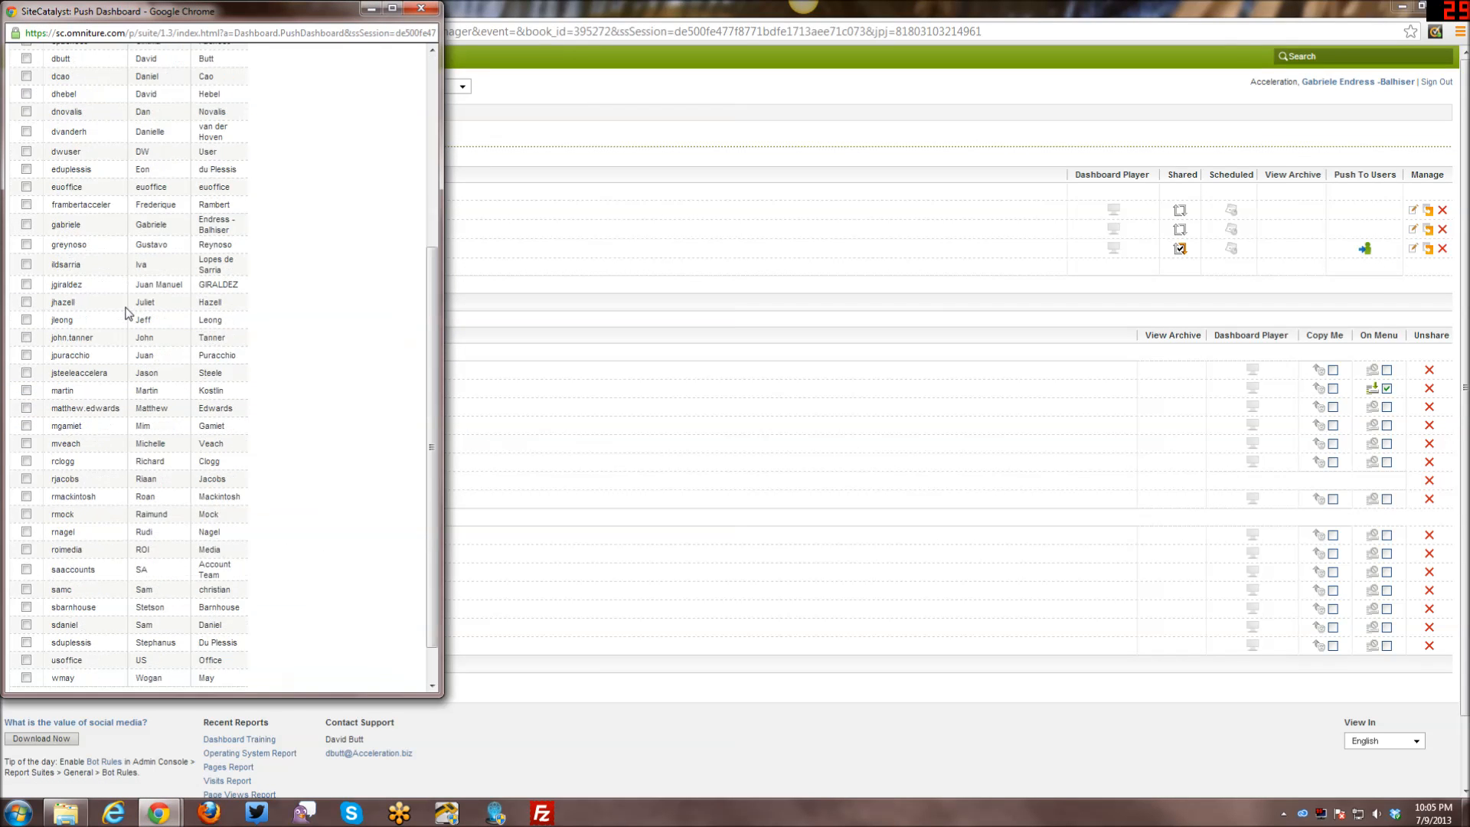
{"action": "scroll", "coordinate": [129, 310], "scroll_direction": "up", "scroll_amount": 9}
{"action": "scroll", "coordinate": [129, 310], "scroll_direction": "up", "scroll_amount": 1}
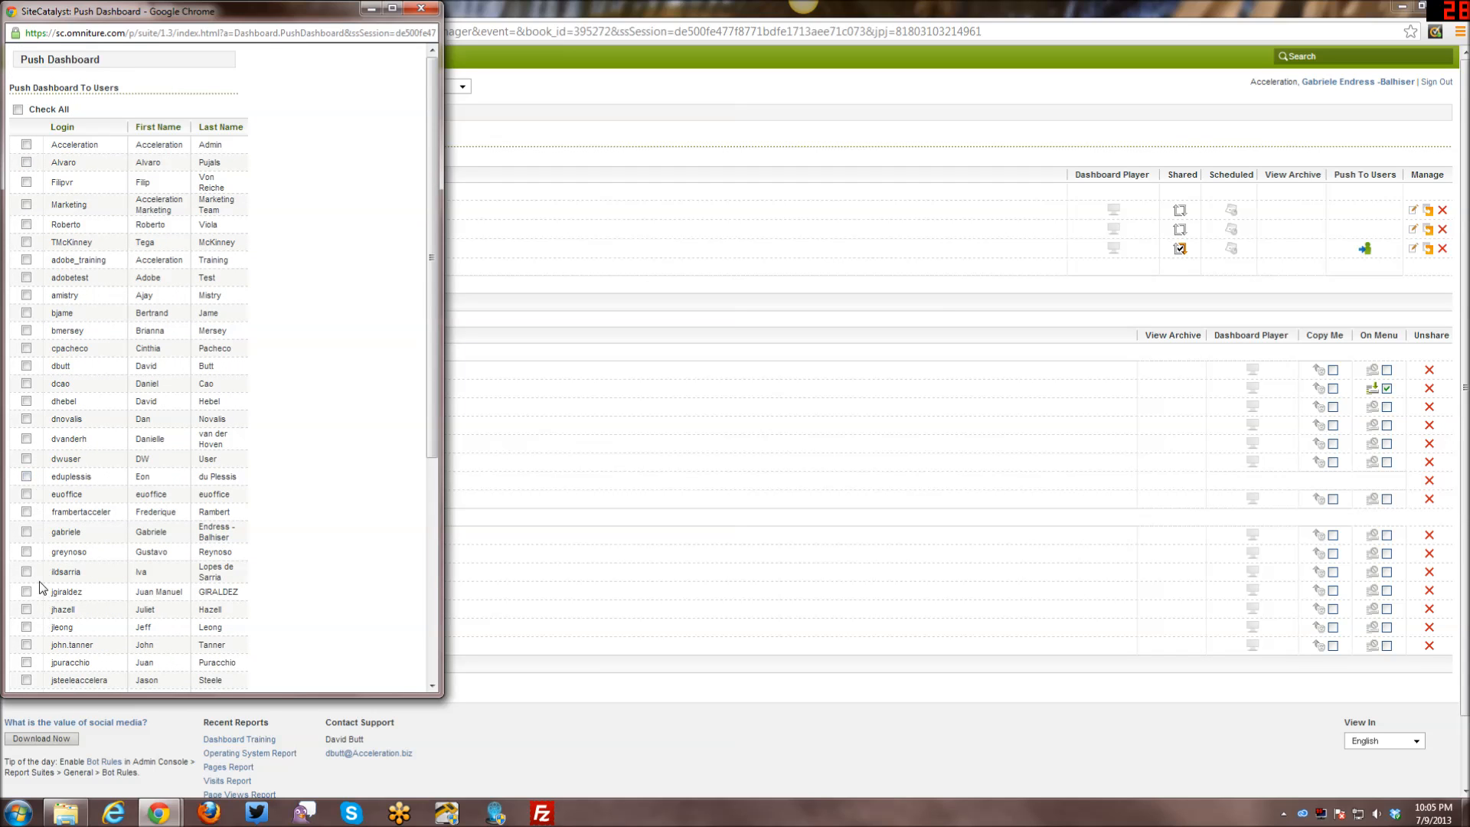
{"action": "scroll", "coordinate": [193, 427], "scroll_direction": "down", "scroll_amount": 5}
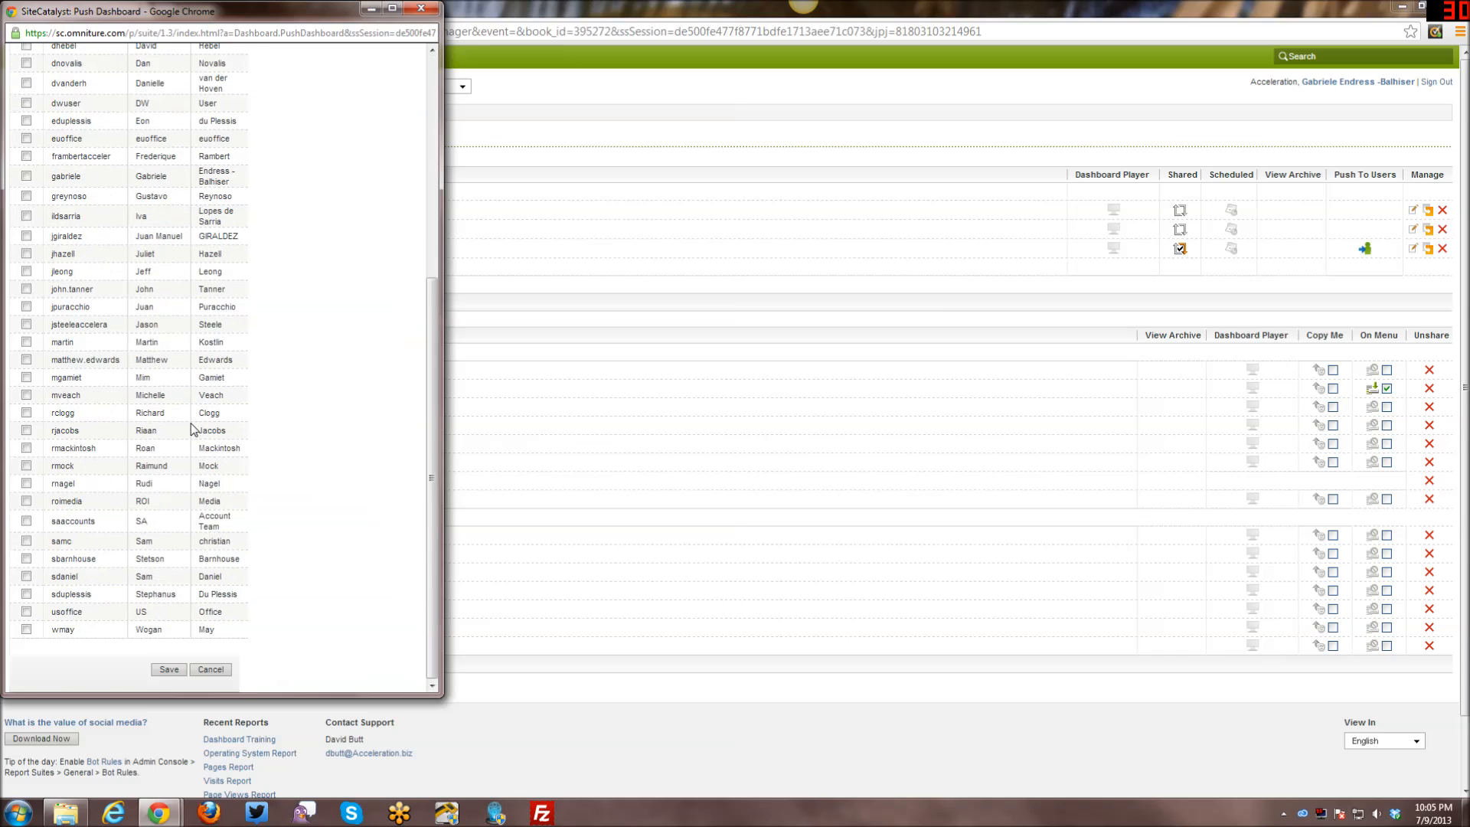
{"action": "left_click", "coordinate": [422, 8]}
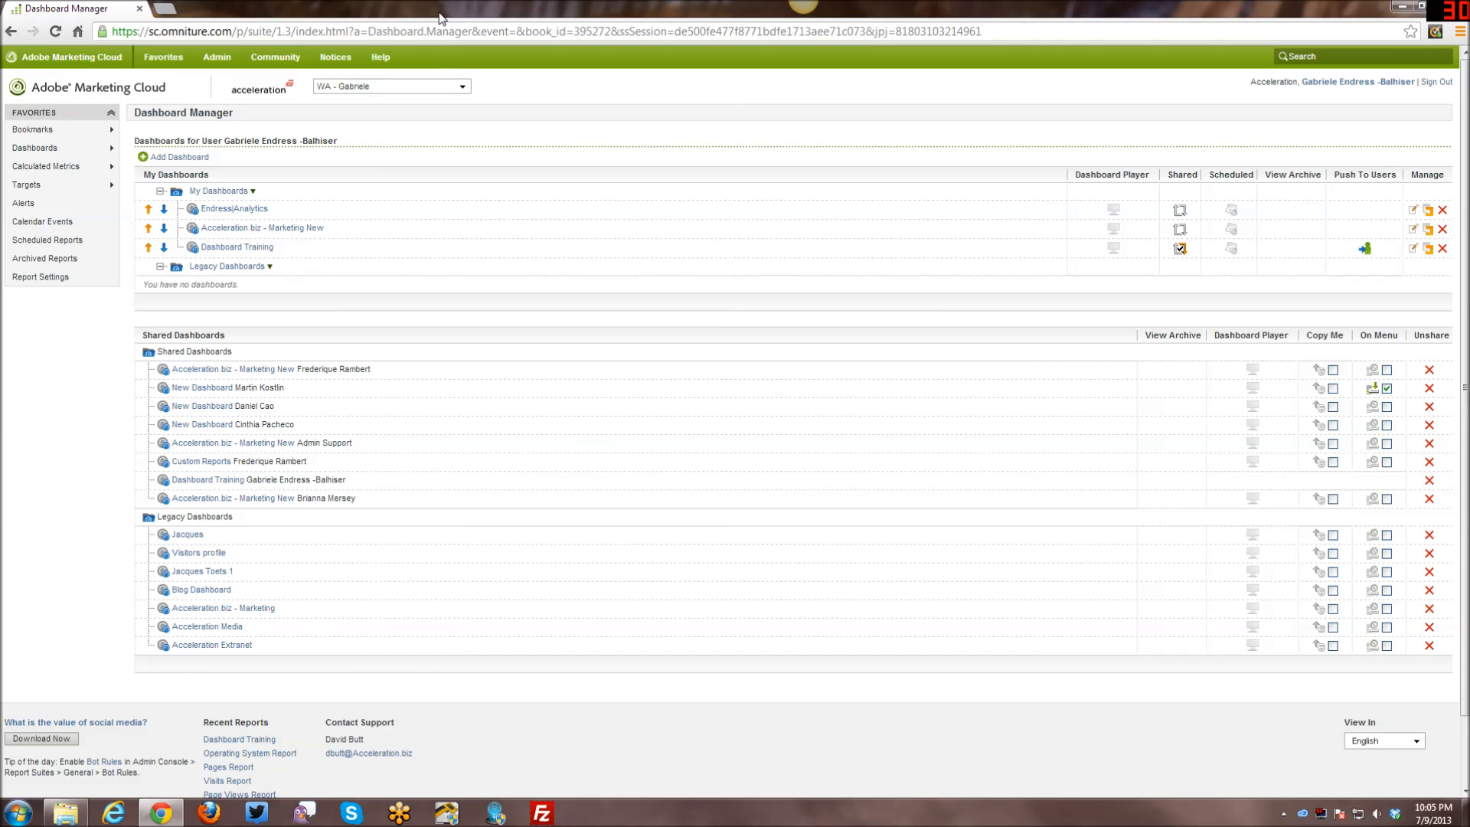
{"action": "left_click", "coordinate": [1180, 251]}
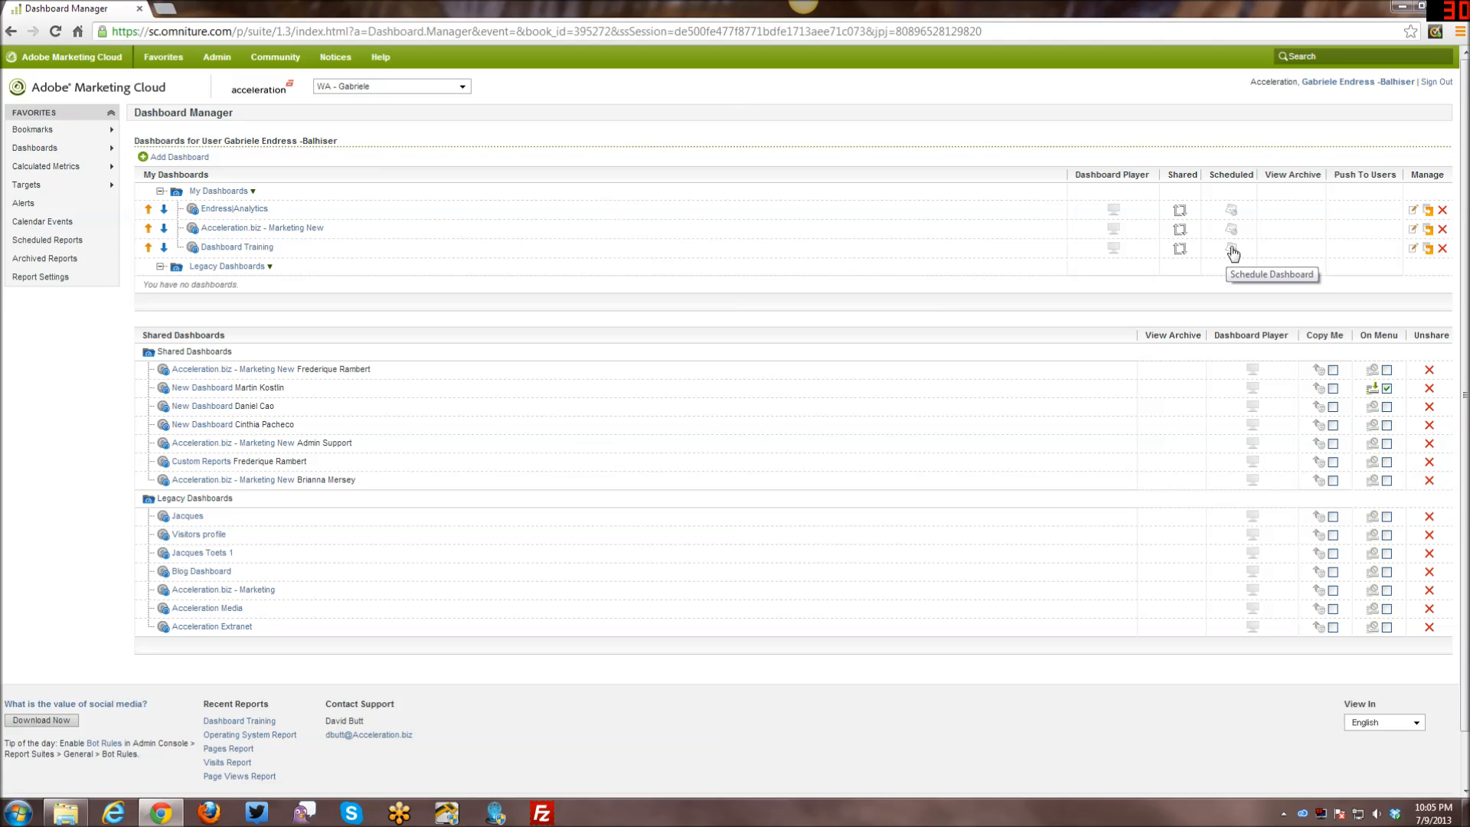
Review the scheduled delivery options for the Dashboard Training dashboard, and close them without sending.
{"action": "left_click", "coordinate": [1232, 249]}
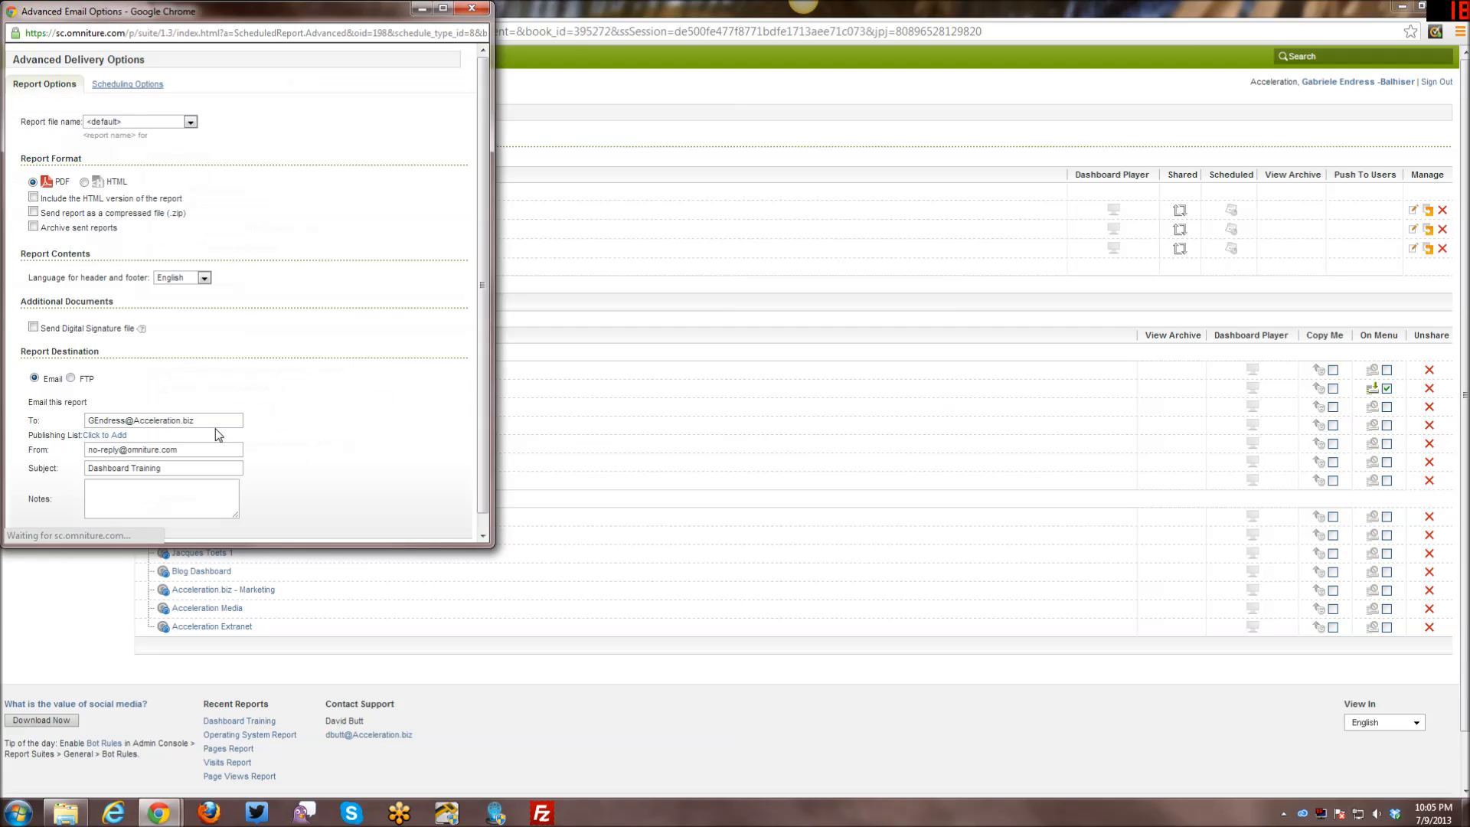
{"action": "scroll", "coordinate": [310, 413], "scroll_direction": "down", "scroll_amount": 1}
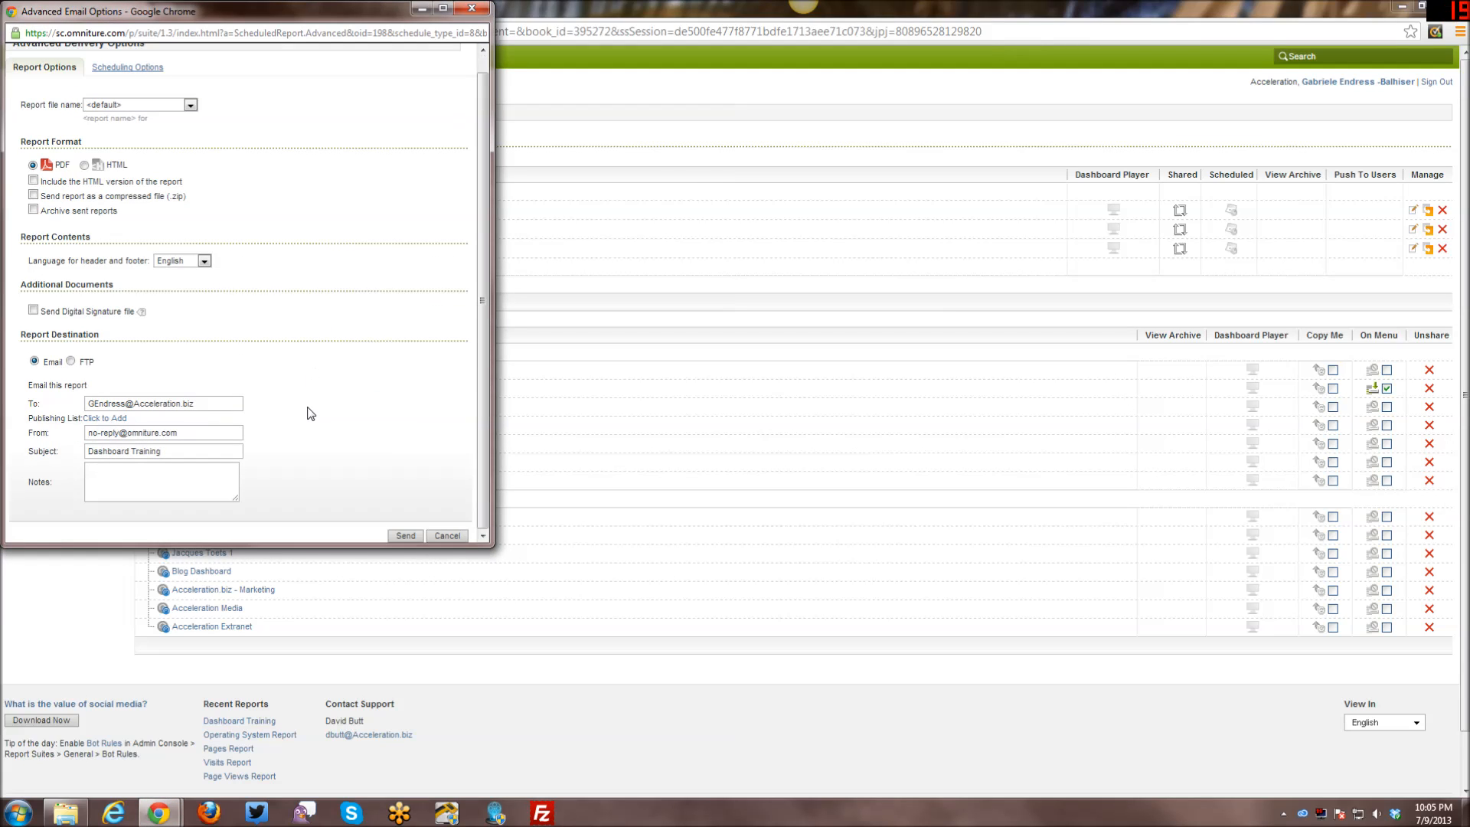
{"action": "scroll", "coordinate": [311, 413], "scroll_direction": "up", "scroll_amount": 1}
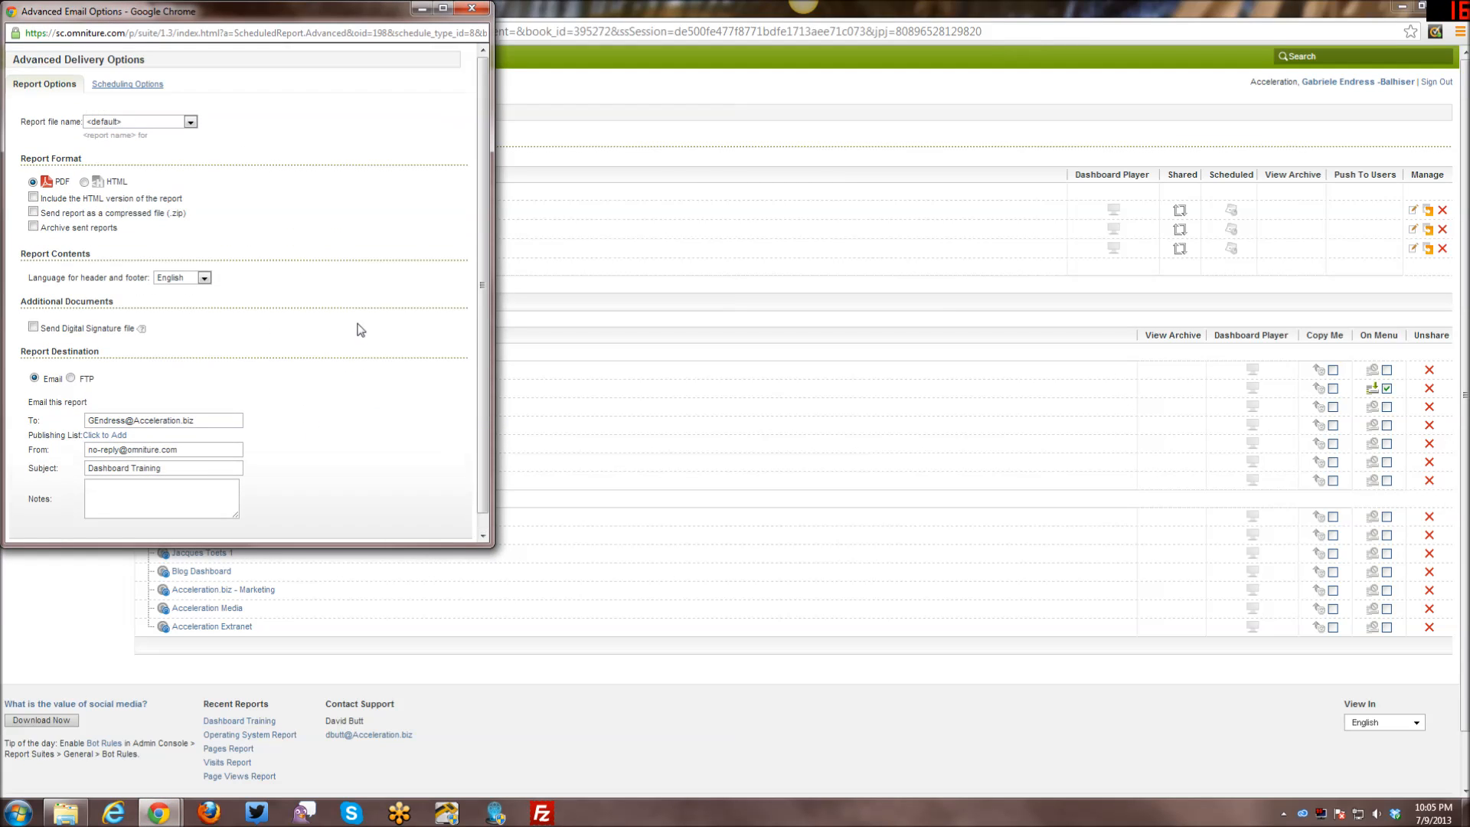
{"action": "left_click", "coordinate": [472, 9]}
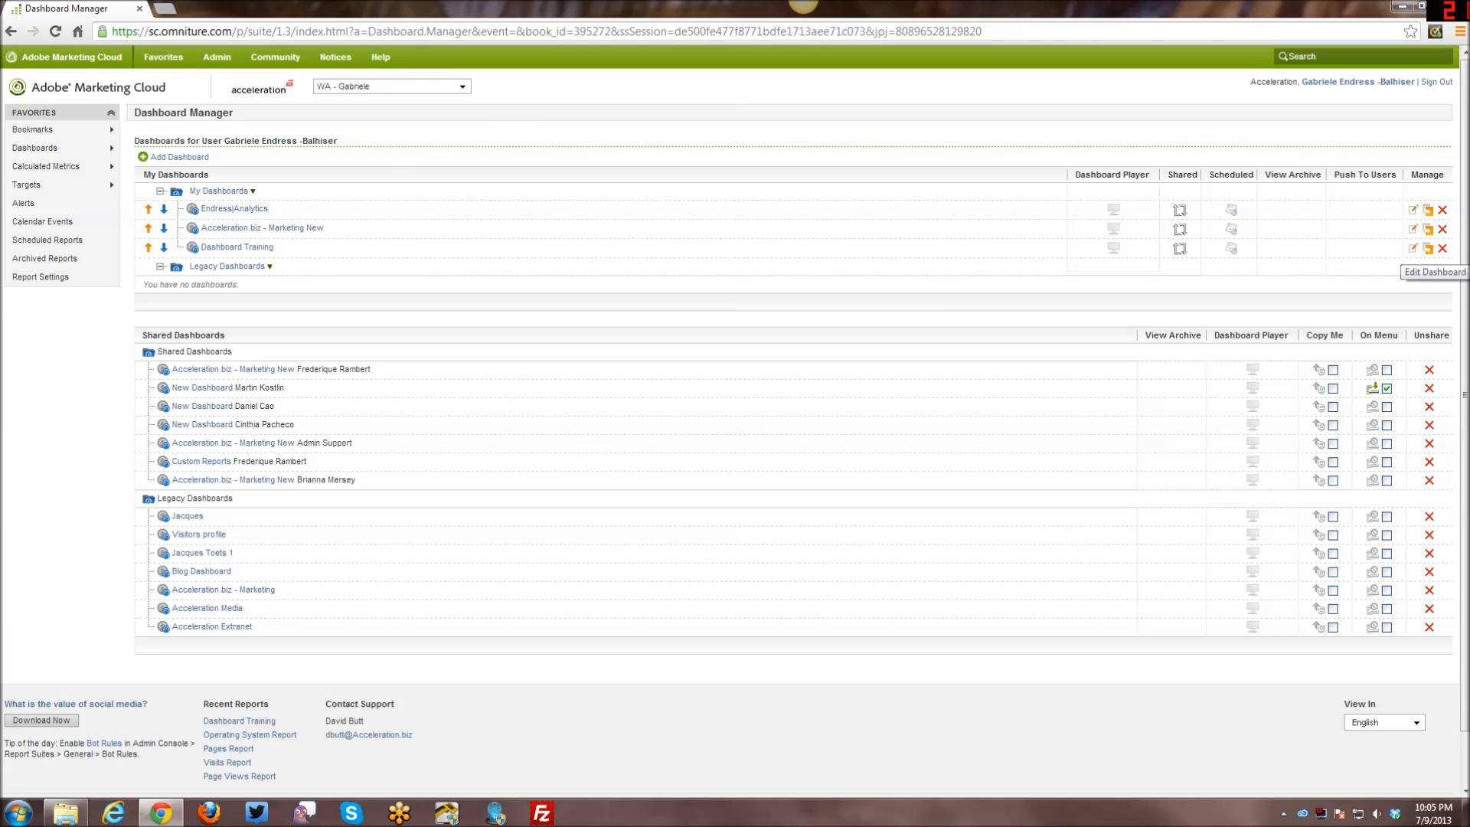
Duplicate the Dashboard Training dashboard, and delete the duplicate from My Dashboards.
{"action": "left_click", "coordinate": [1429, 248]}
{"action": "key", "text": "Return"}
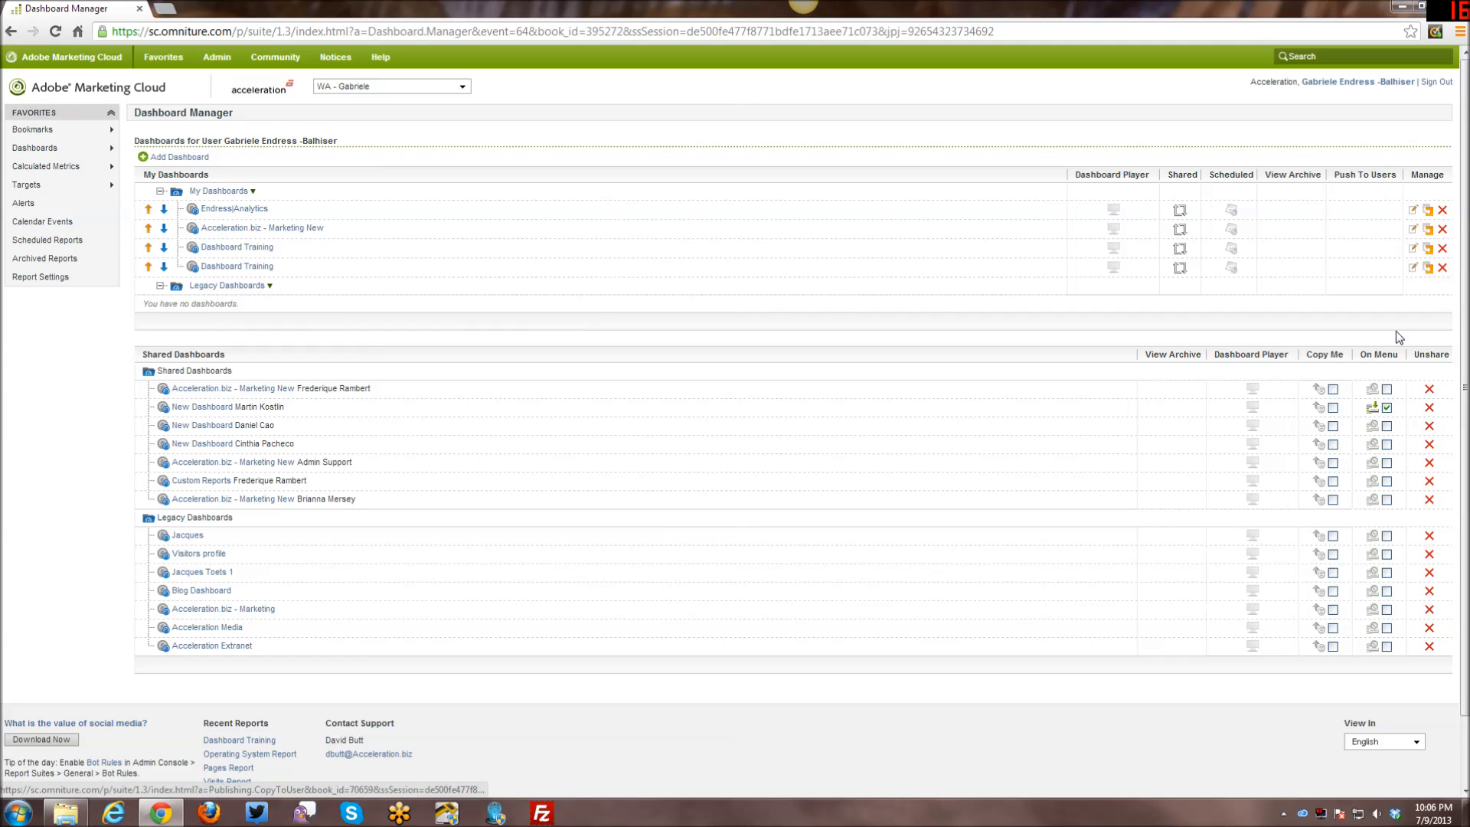
{"action": "left_click", "coordinate": [1443, 268]}
{"action": "left_click", "coordinate": [760, 426]}
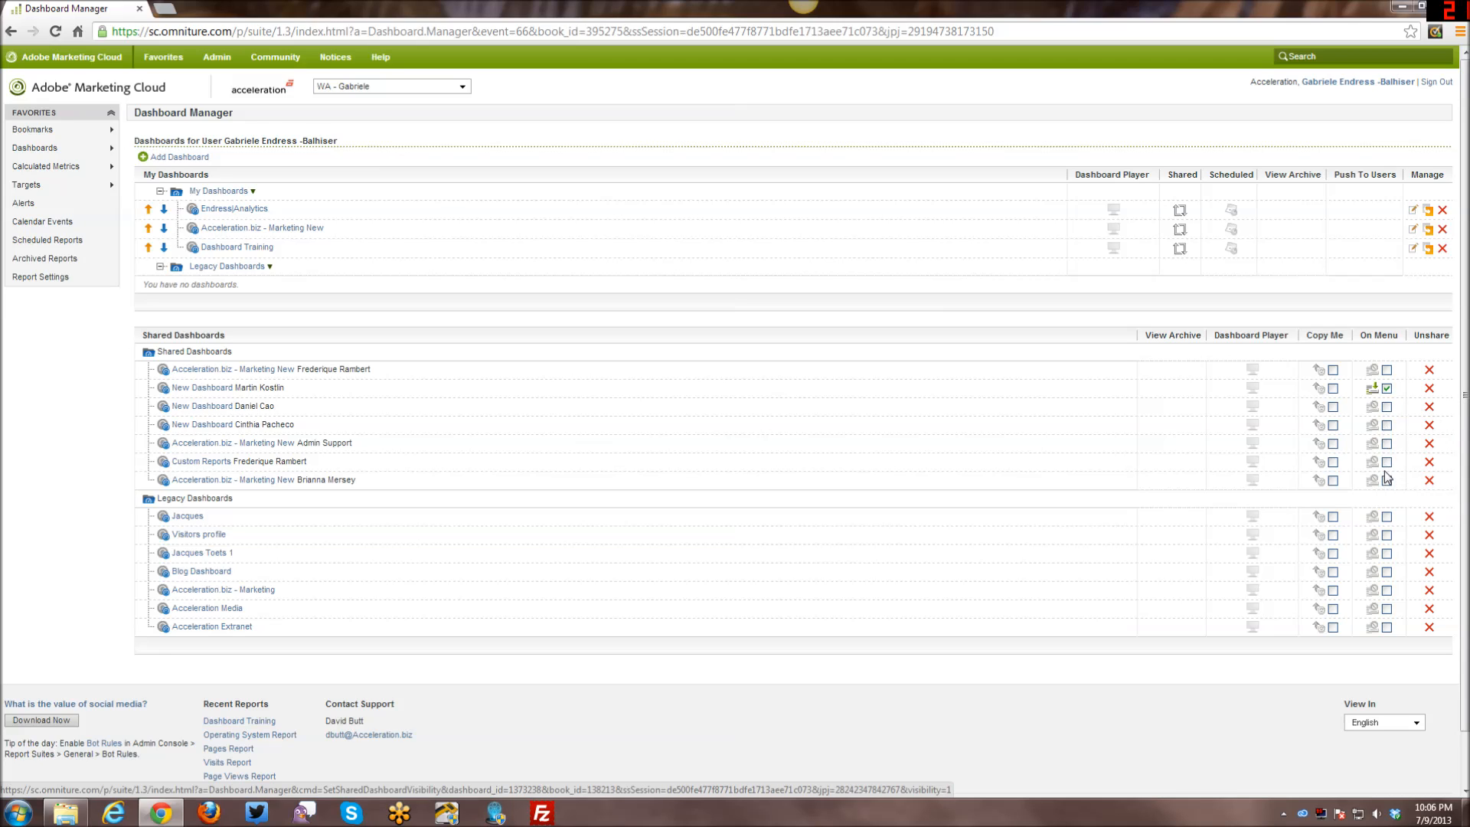
Make the shared New Dashboard listed third visible on the menu, and copy the one listed fourth to My Dashboards.
{"action": "left_click", "coordinate": [1387, 407]}
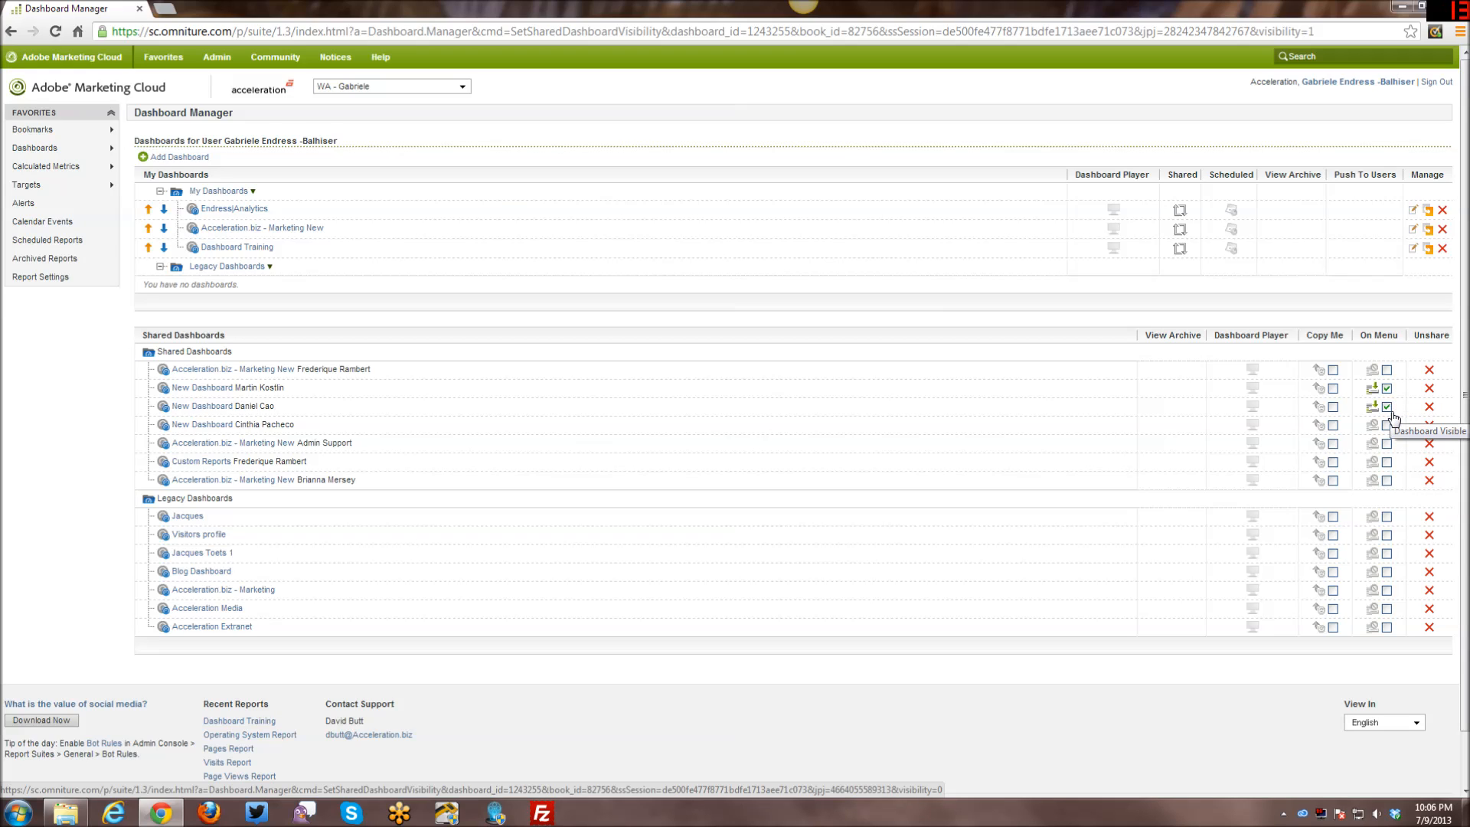
{"action": "left_click", "coordinate": [1333, 429]}
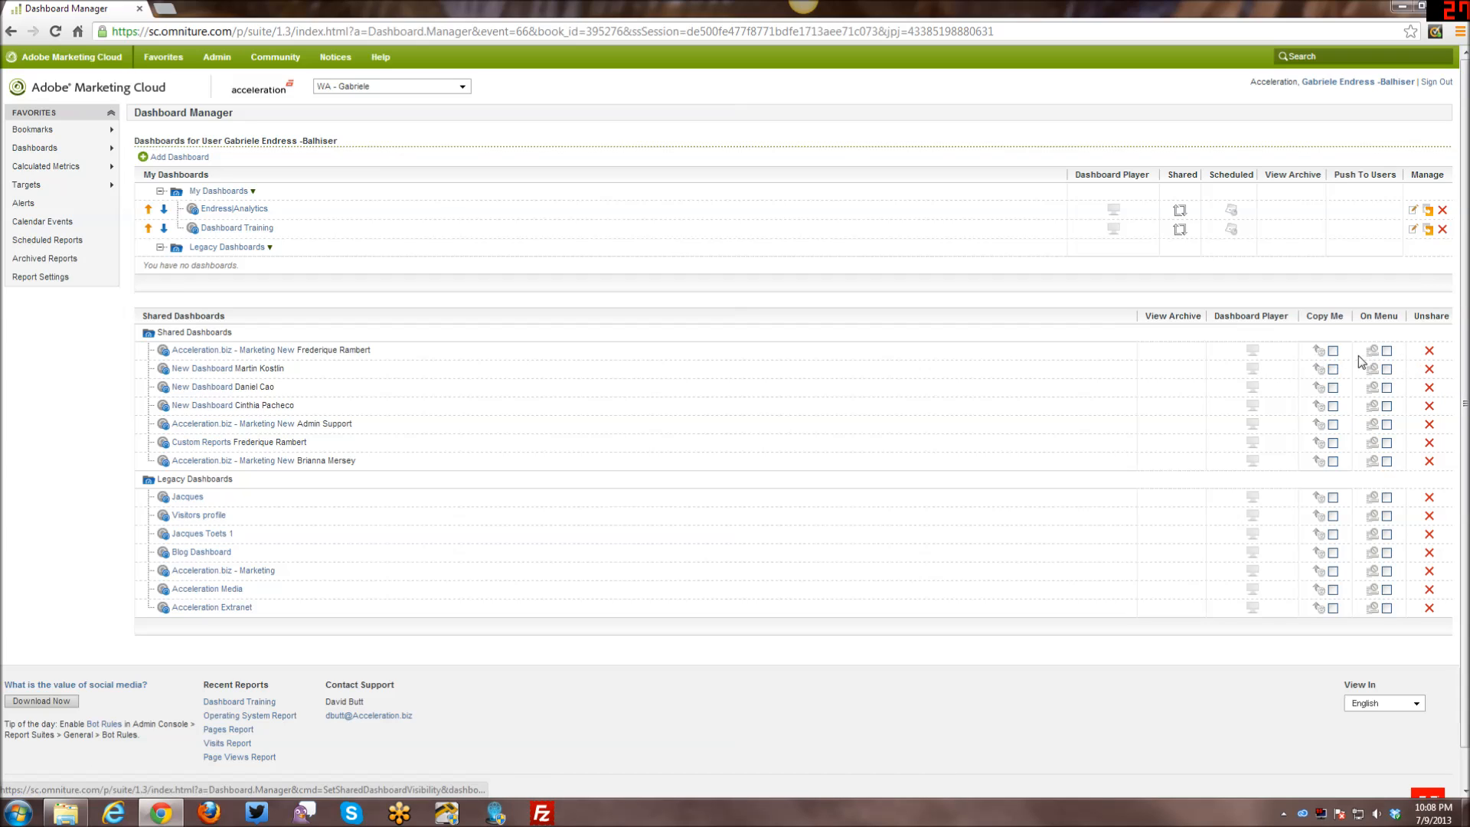
Copy the last-listed shared Acceleration.biz - Marketing New dashboard to My Dashboards, and make the shared Custom Reports dashboard visible on the menu.
{"action": "left_click", "coordinate": [1260, 459]}
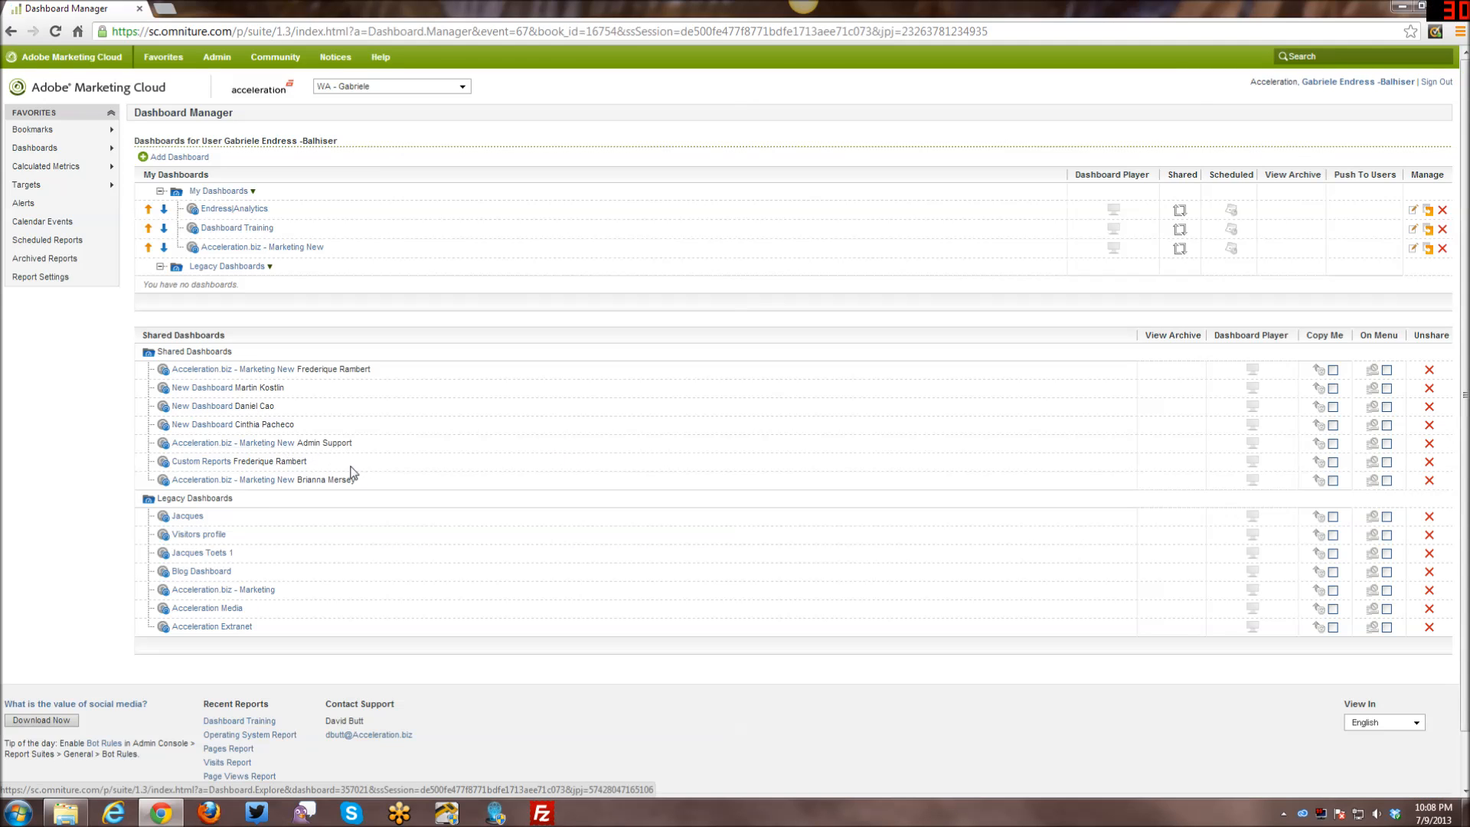
{"action": "left_click", "coordinate": [1388, 463]}
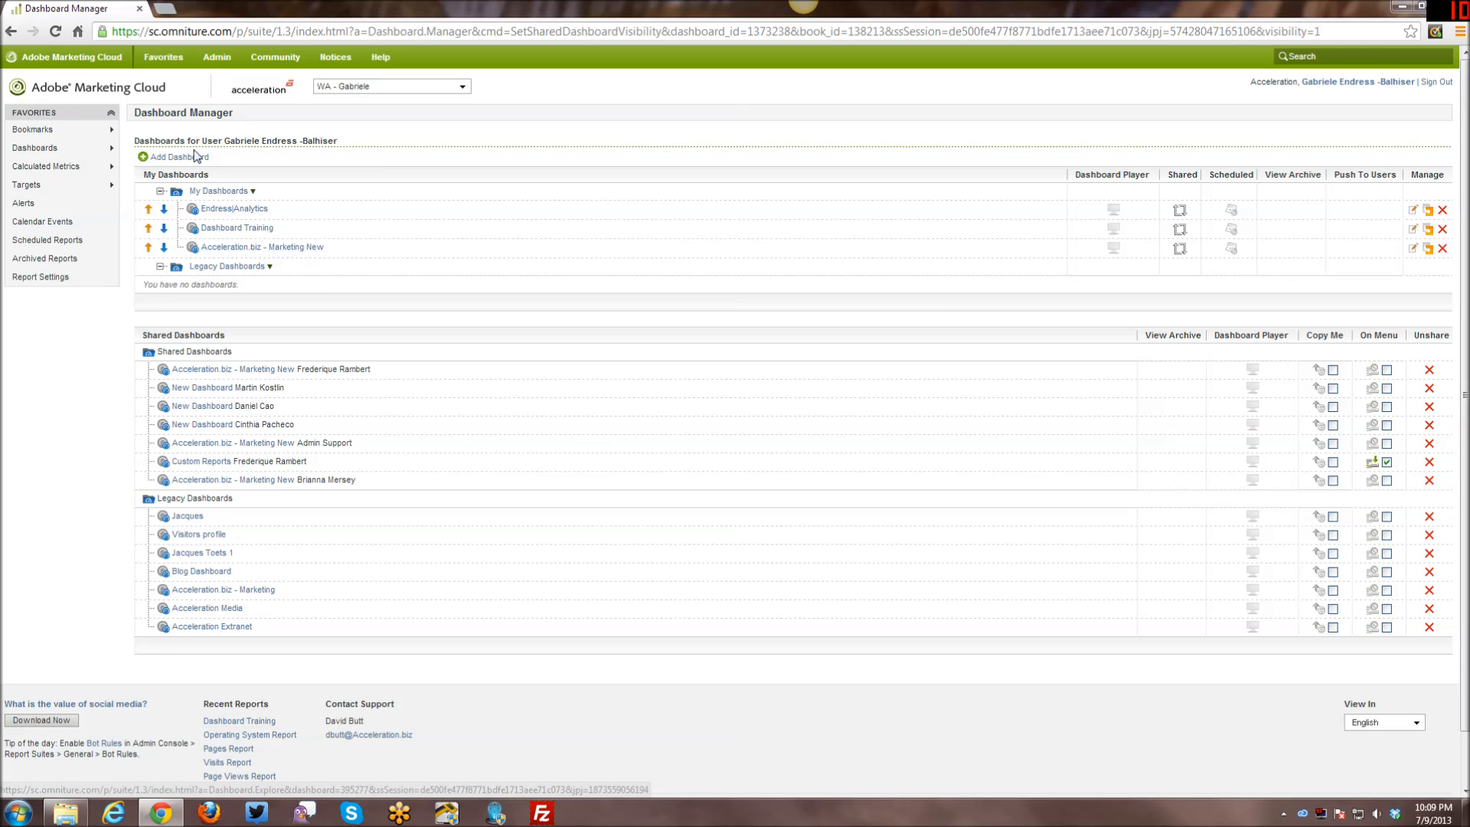
Open SiteCatalyst Reporting, and check the dashboards listed in the favorites for the copied Acceleration.biz - Marketing New dashboard.
{"action": "left_click", "coordinate": [72, 55]}
{"action": "mouse_move", "coordinate": [74, 92]}
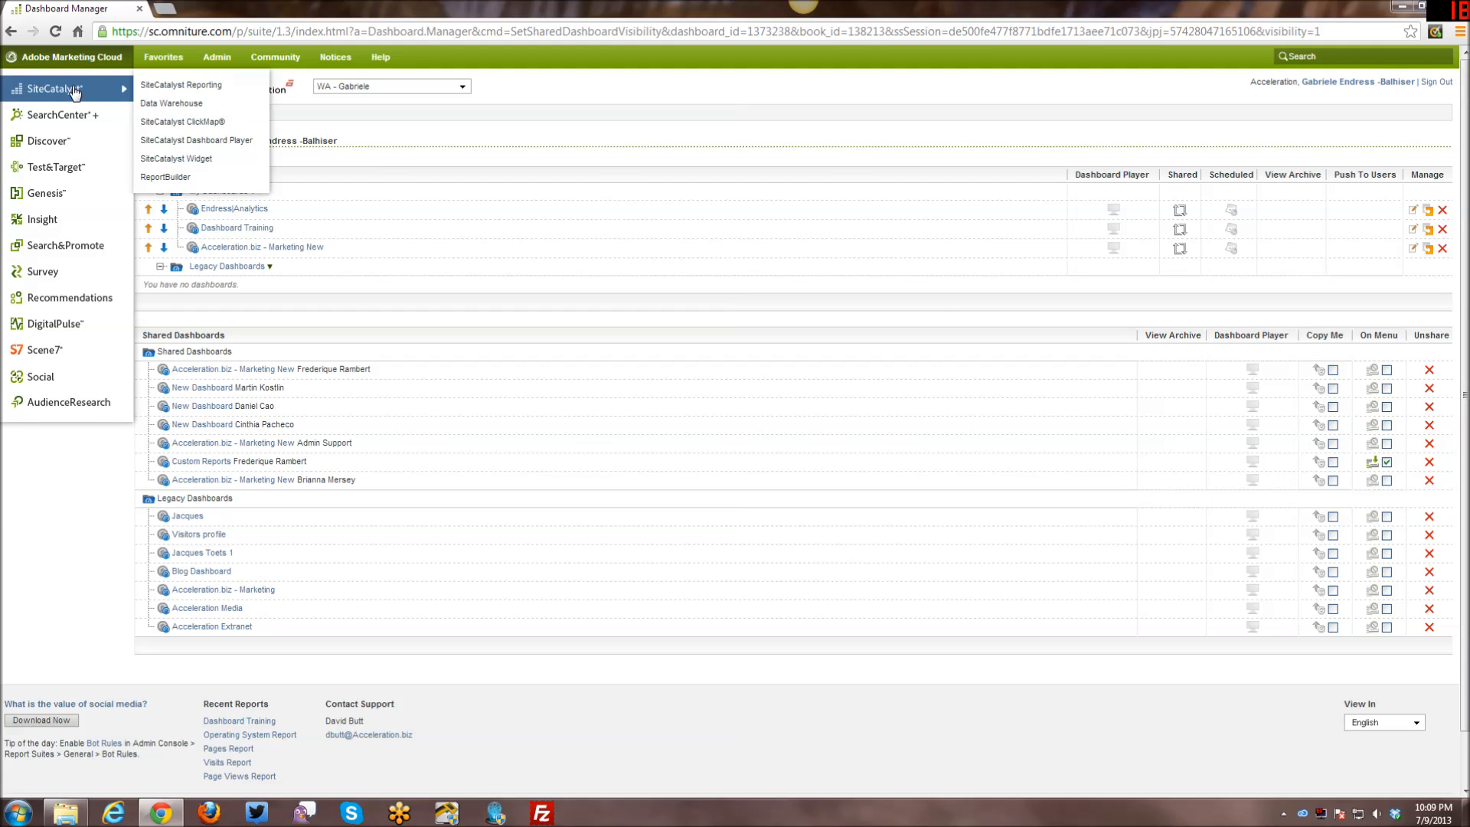
{"action": "left_click", "coordinate": [181, 85]}
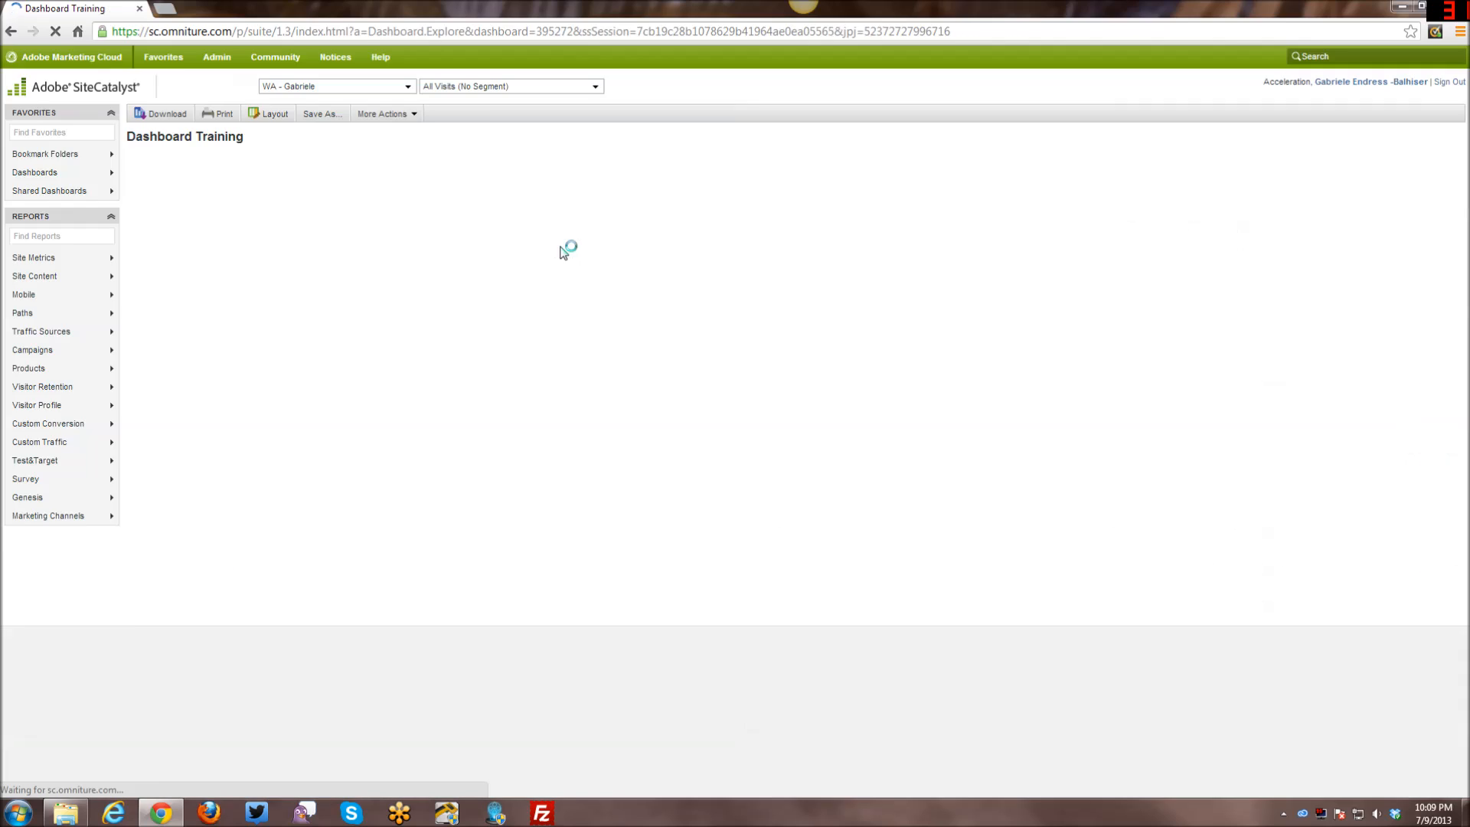
{"action": "mouse_move", "coordinate": [92, 173]}
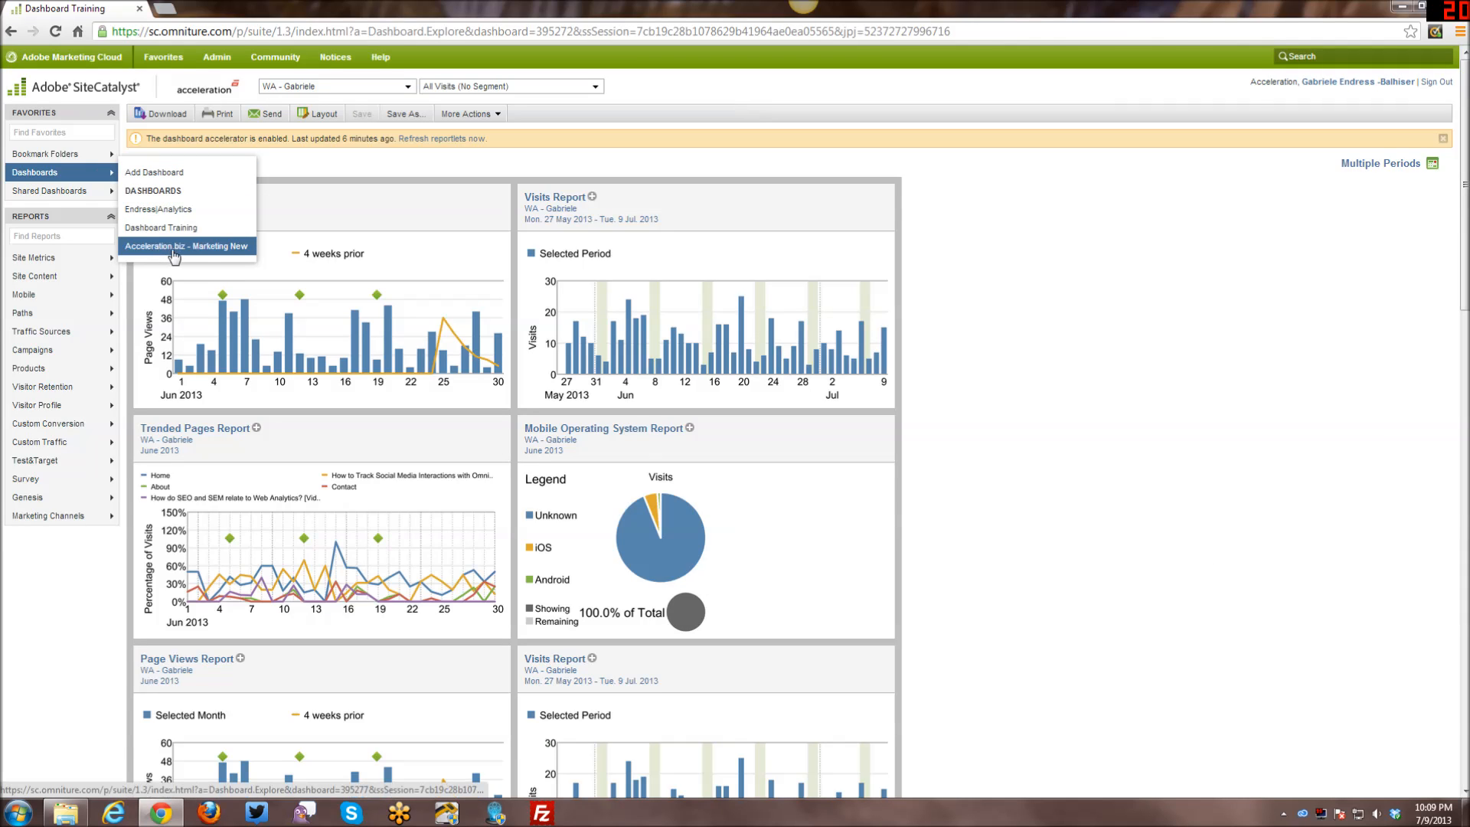